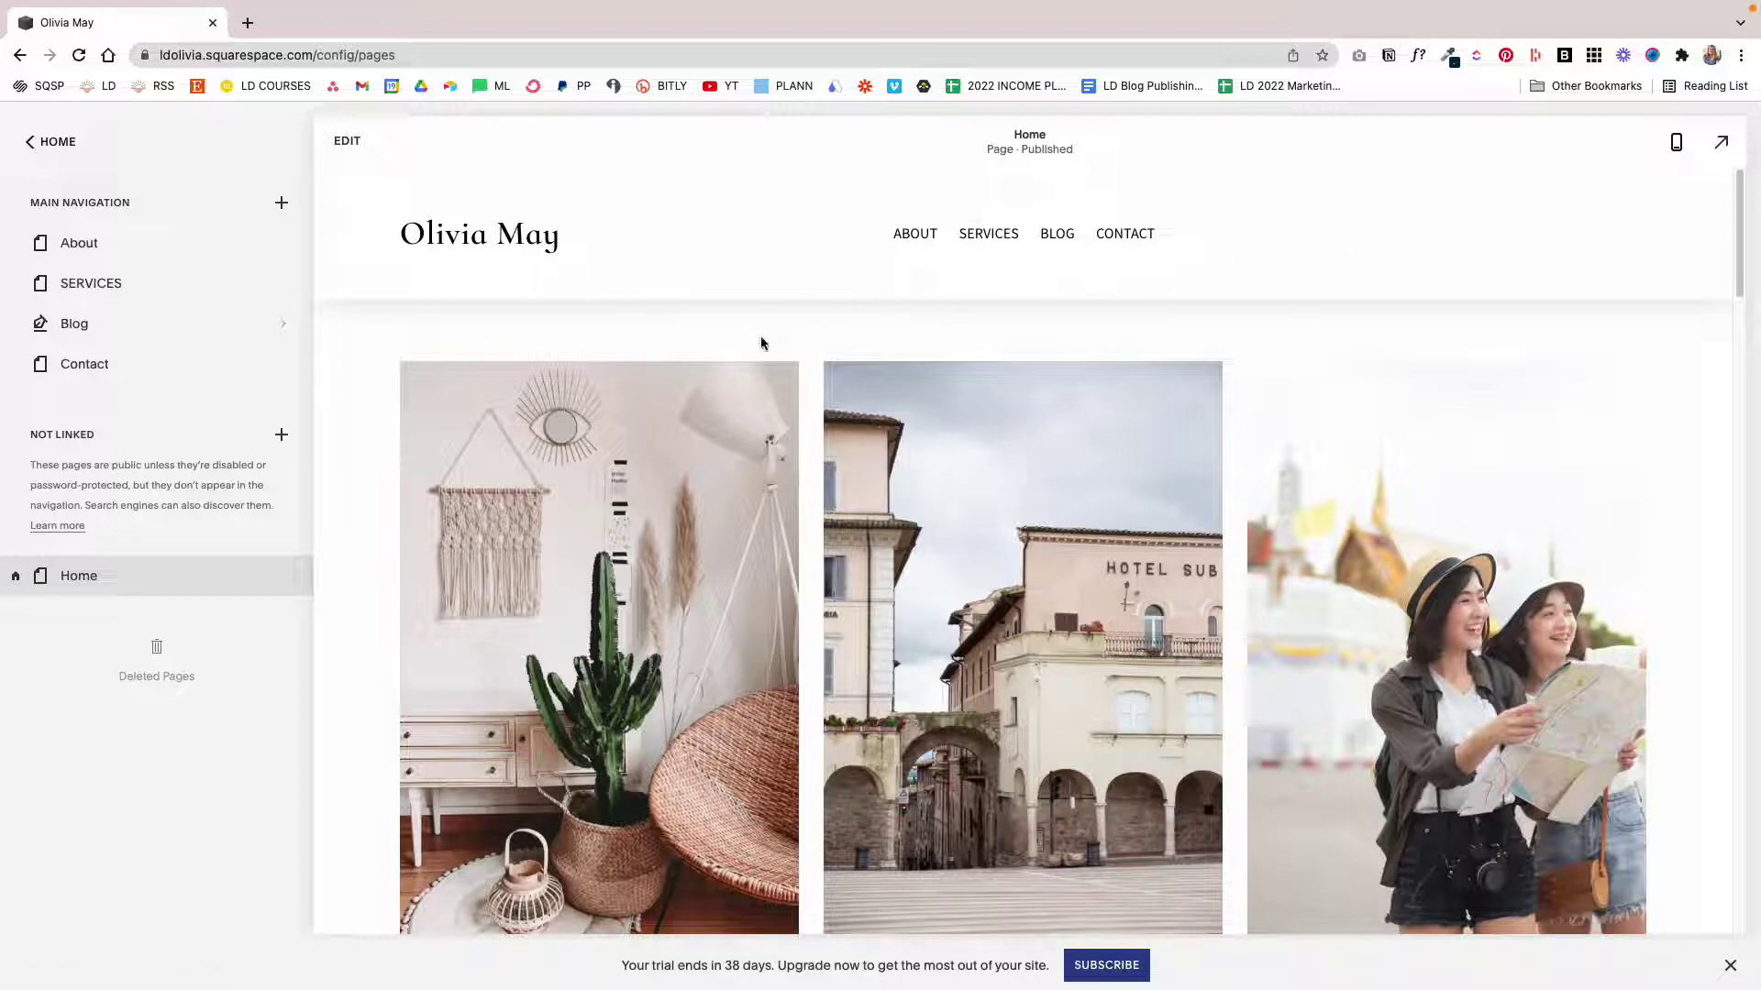
Scroll the page and briefly highlight the Featured Blog Posts heading text
{"action": "scroll", "coordinate": [761, 343], "scroll_direction": "down", "scroll_amount": 7}
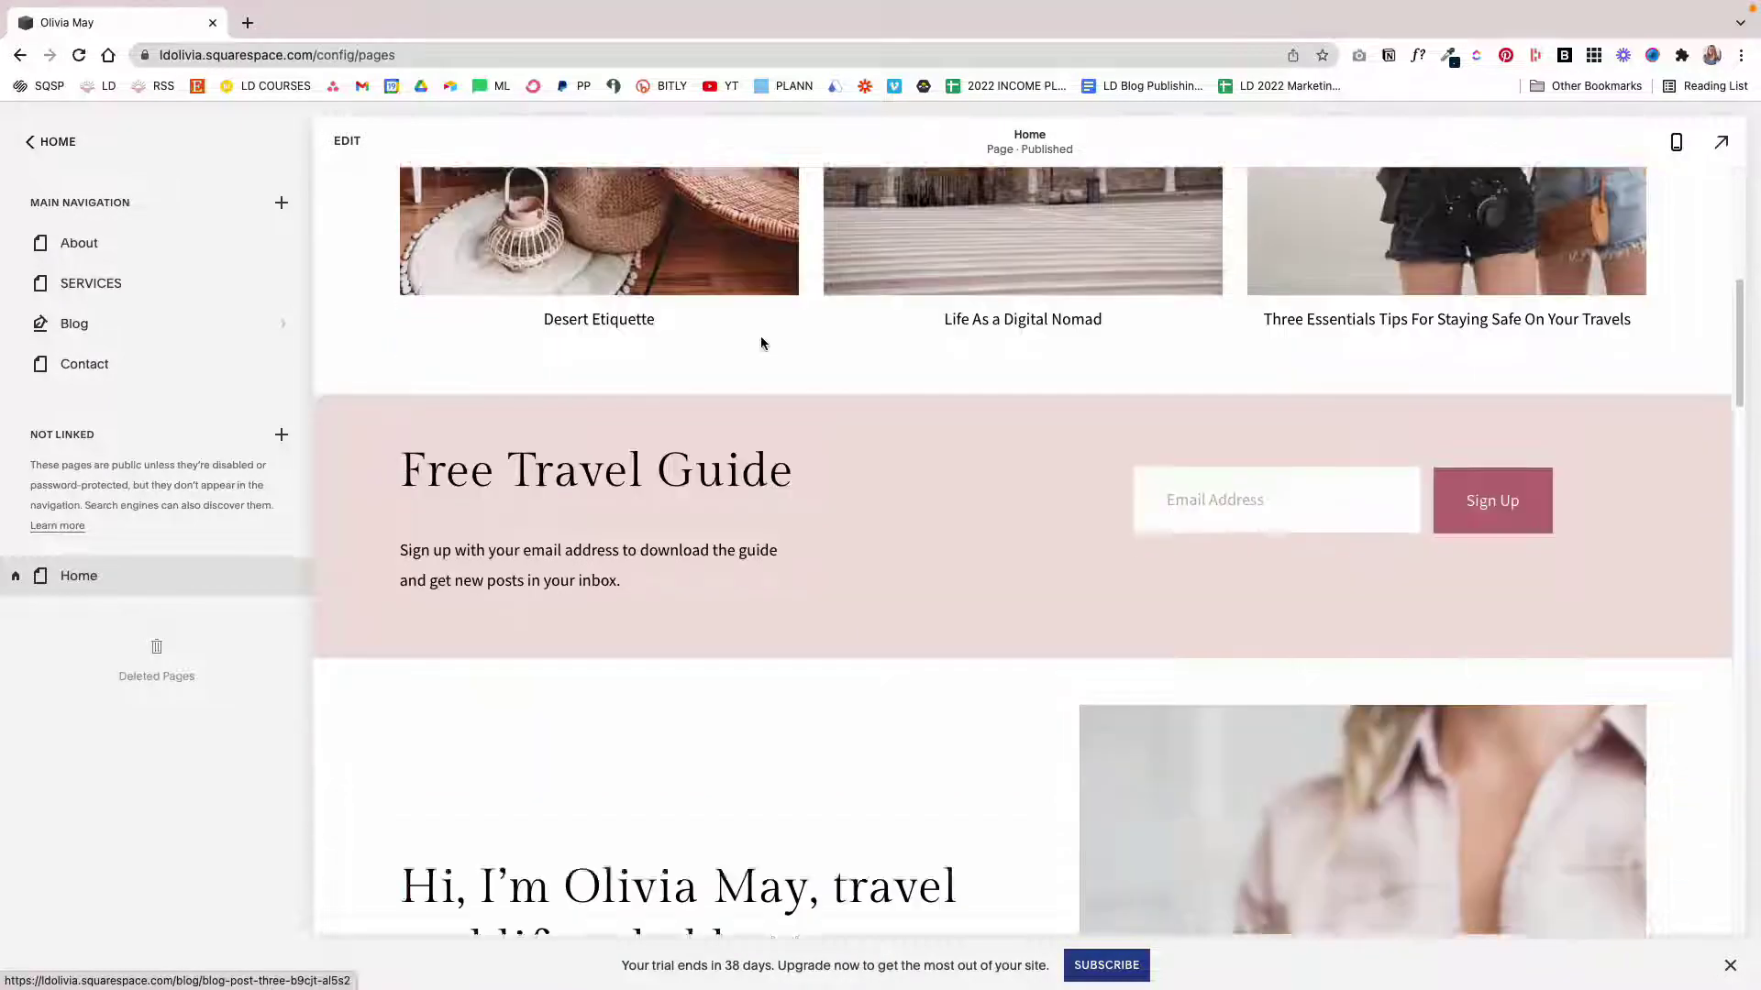
{"action": "scroll", "coordinate": [761, 343], "scroll_direction": "down", "scroll_amount": 16}
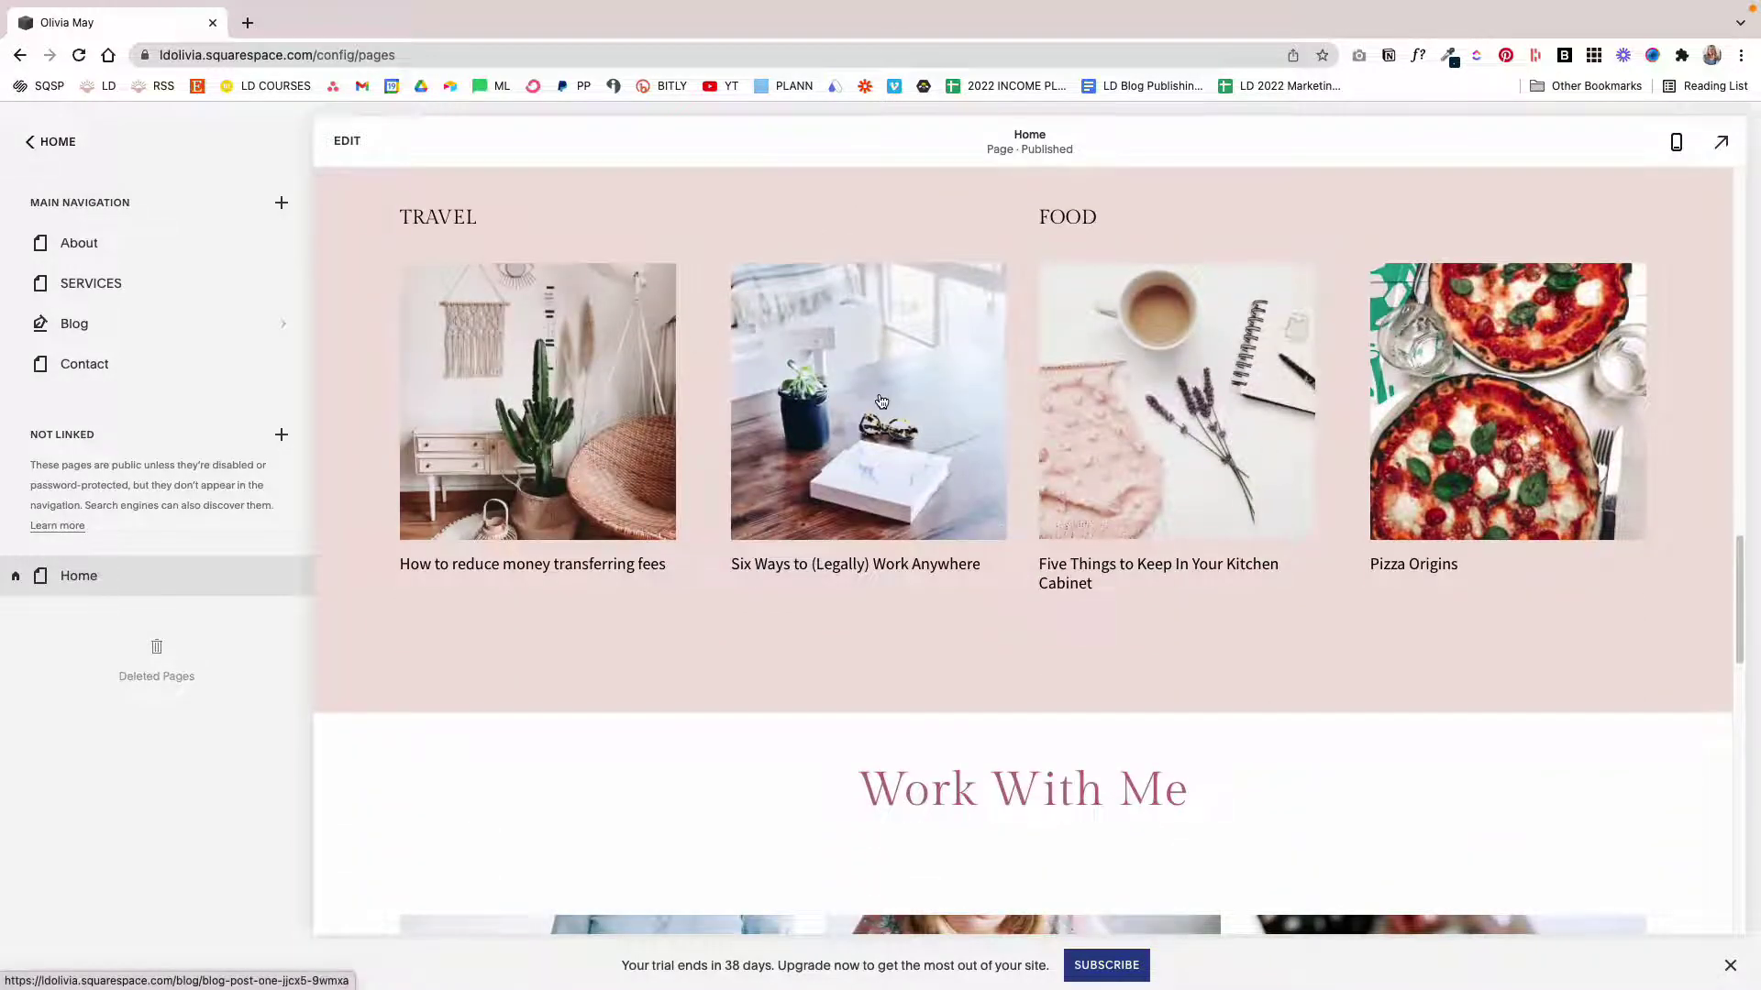
{"action": "scroll", "coordinate": [879, 399], "scroll_direction": "up", "scroll_amount": 5}
{"action": "scroll", "coordinate": [833, 493], "scroll_direction": "down", "scroll_amount": 3}
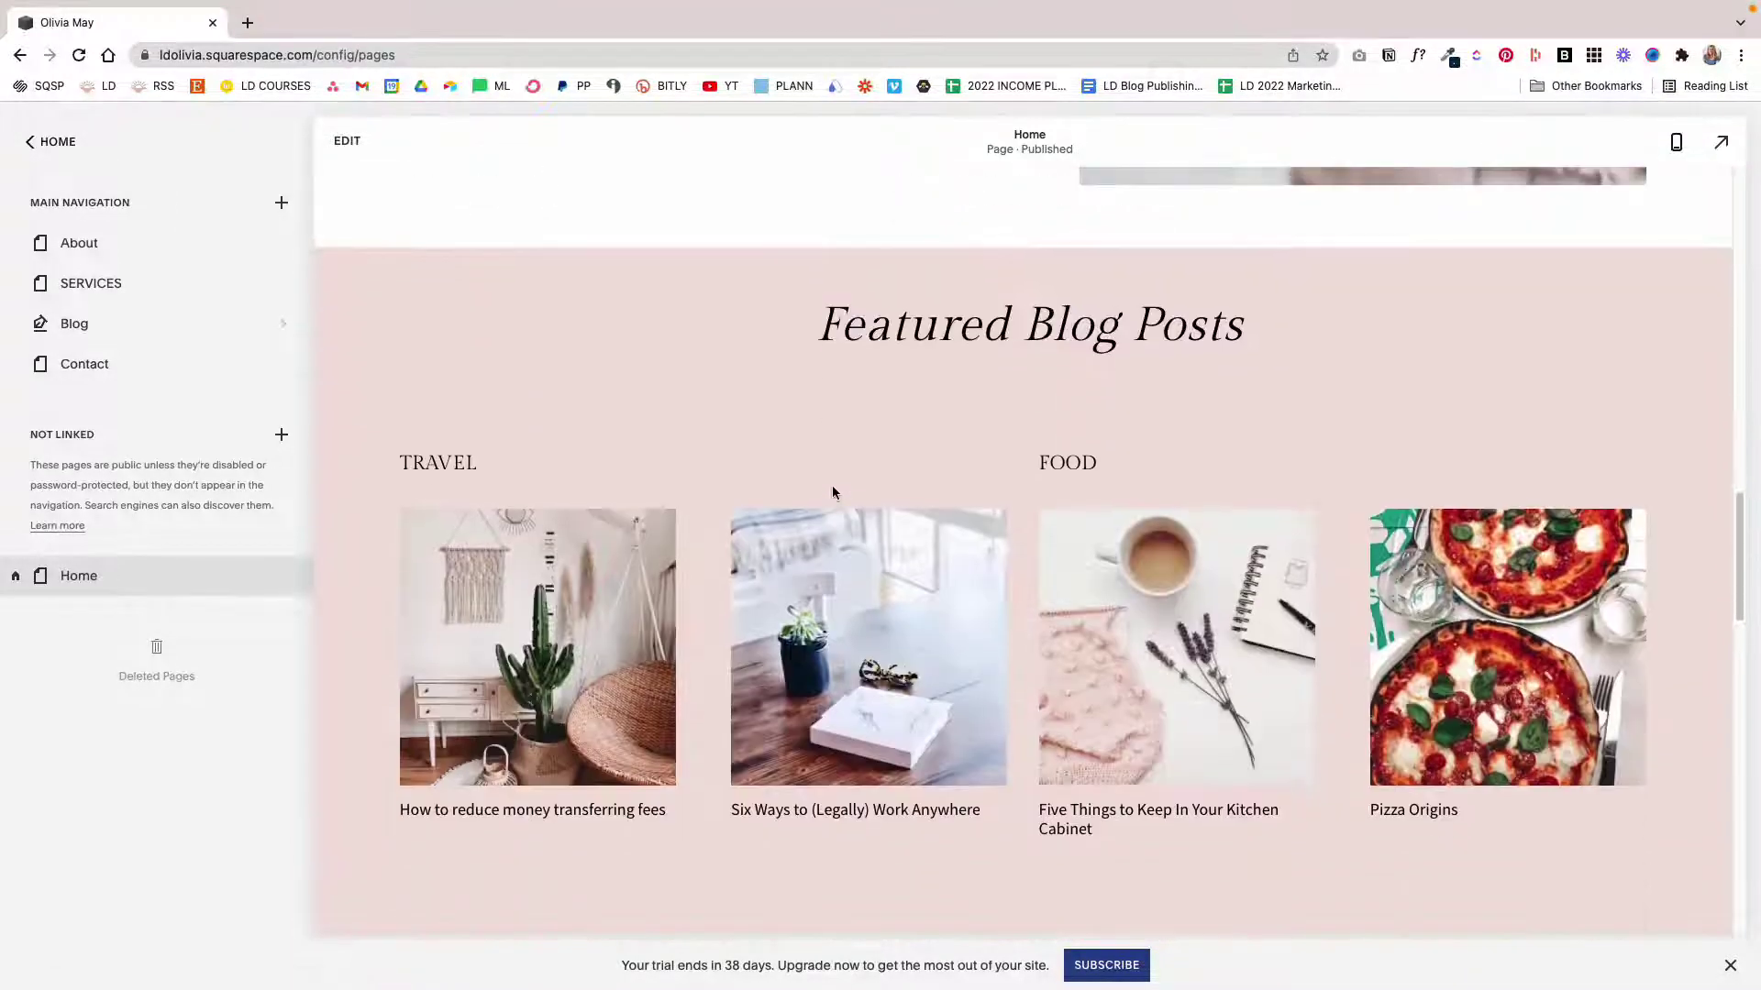
{"action": "left_click_drag", "start_coordinate": [812, 320], "coordinate": [1256, 328]}
{"action": "left_click", "coordinate": [1254, 394]}
{"action": "scroll", "coordinate": [1016, 558], "scroll_direction": "down", "scroll_amount": 4}
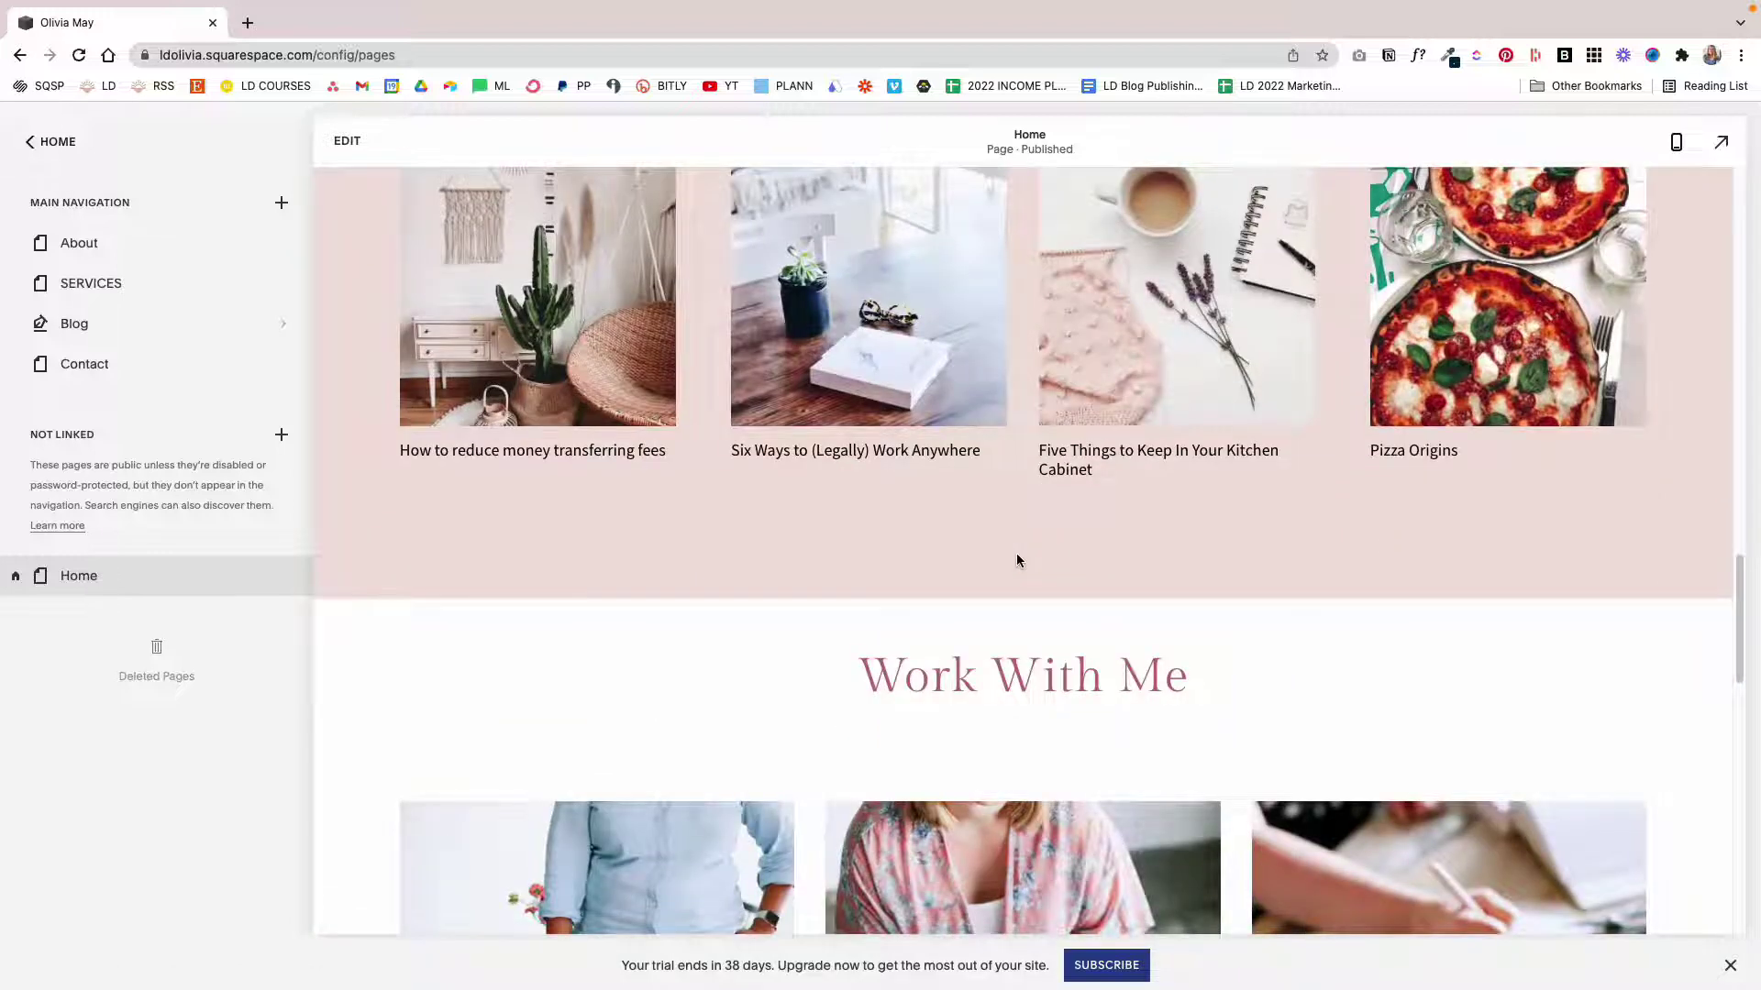
{"action": "scroll", "coordinate": [1016, 560], "scroll_direction": "up", "scroll_amount": 6}
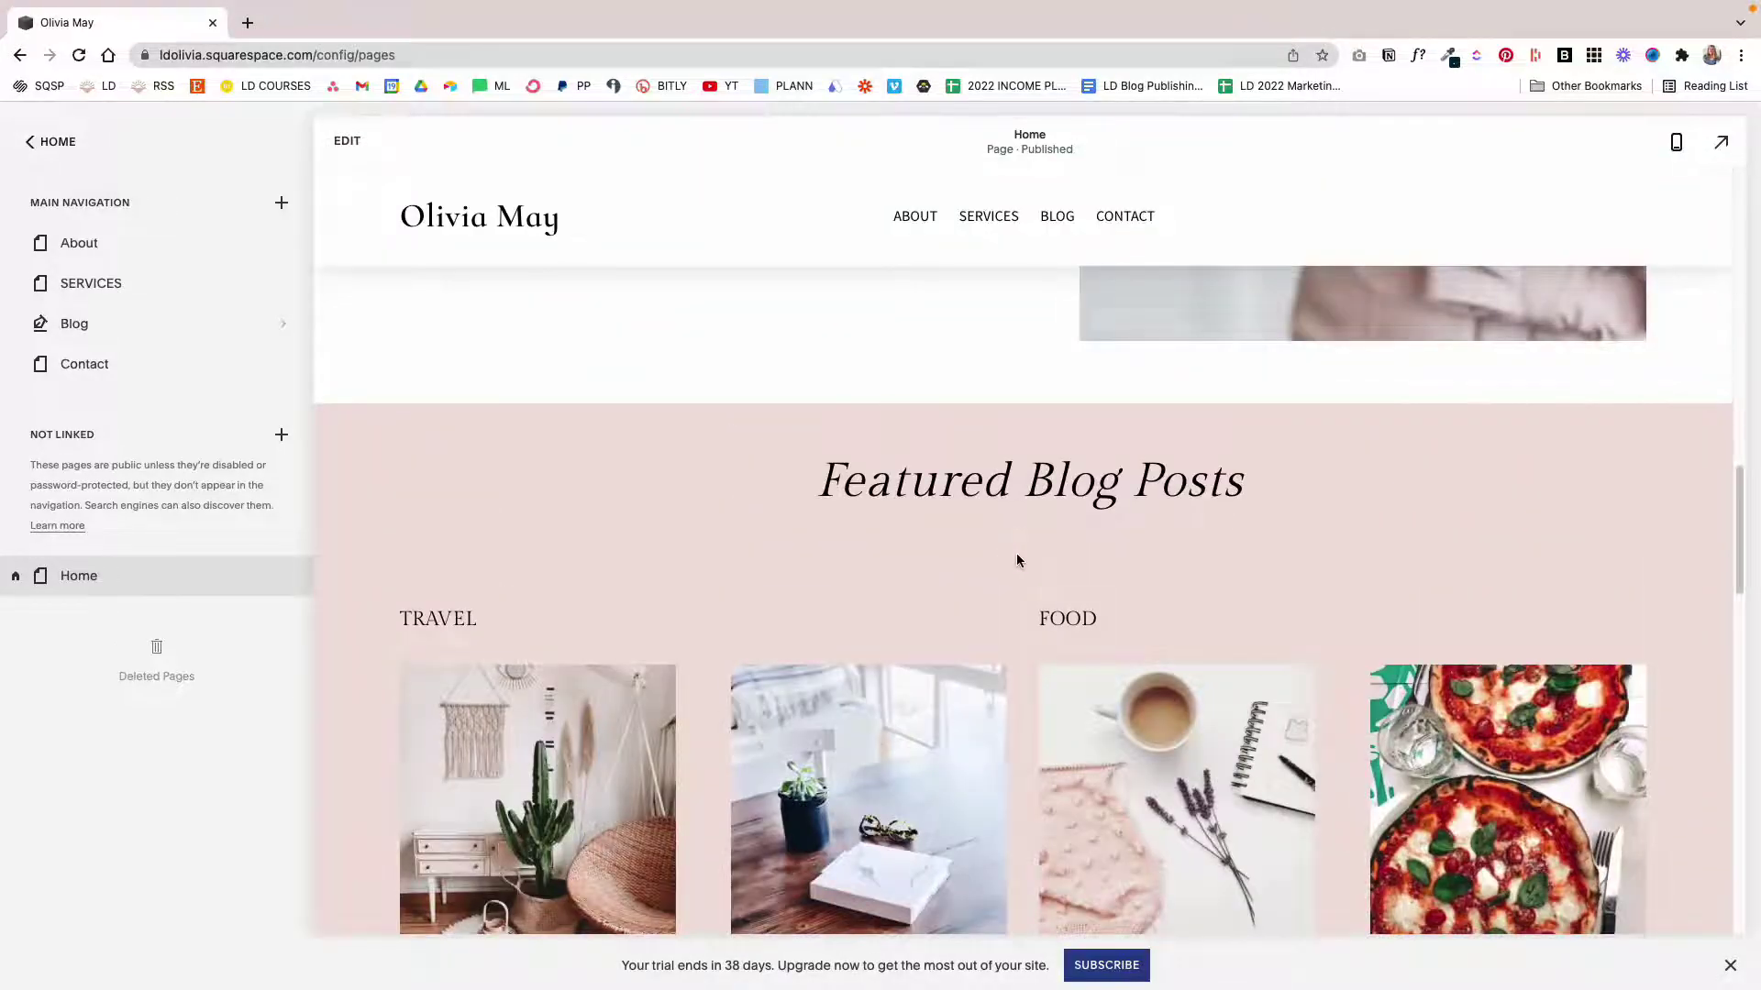
{"action": "left_click", "coordinate": [1016, 553]}
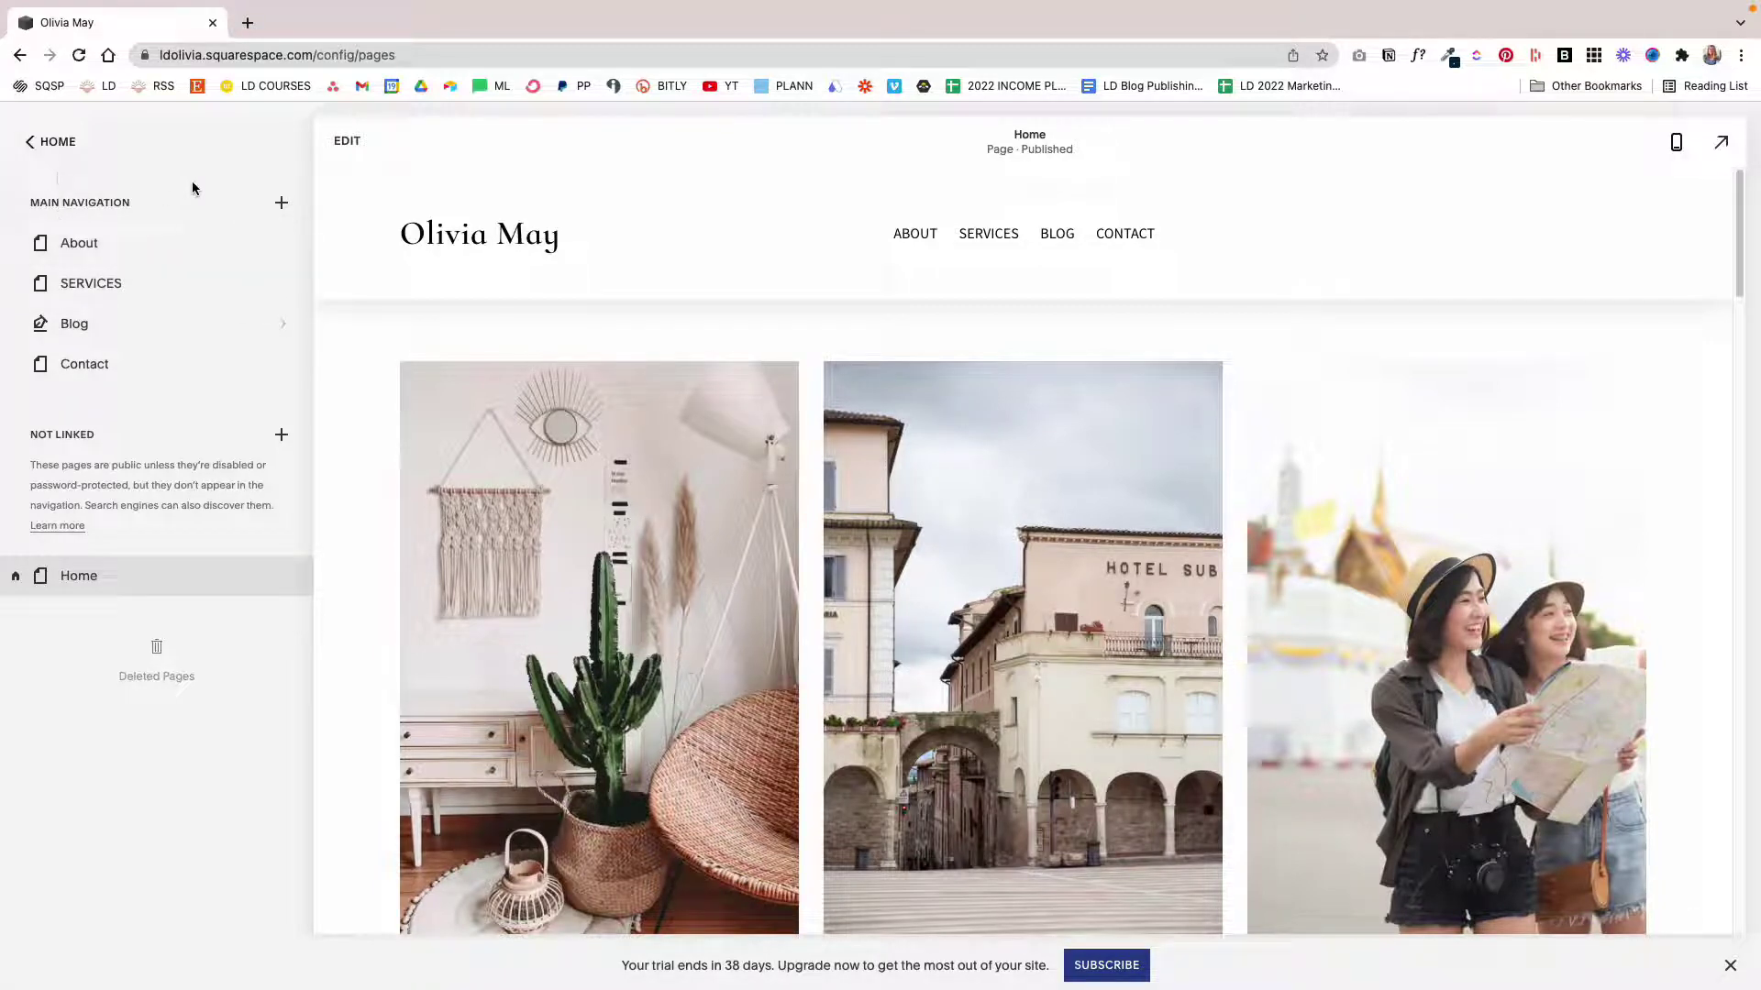
Create a new Main Navigation link titled Lifestyle and bring up its destination options
{"action": "left_click", "coordinate": [281, 204]}
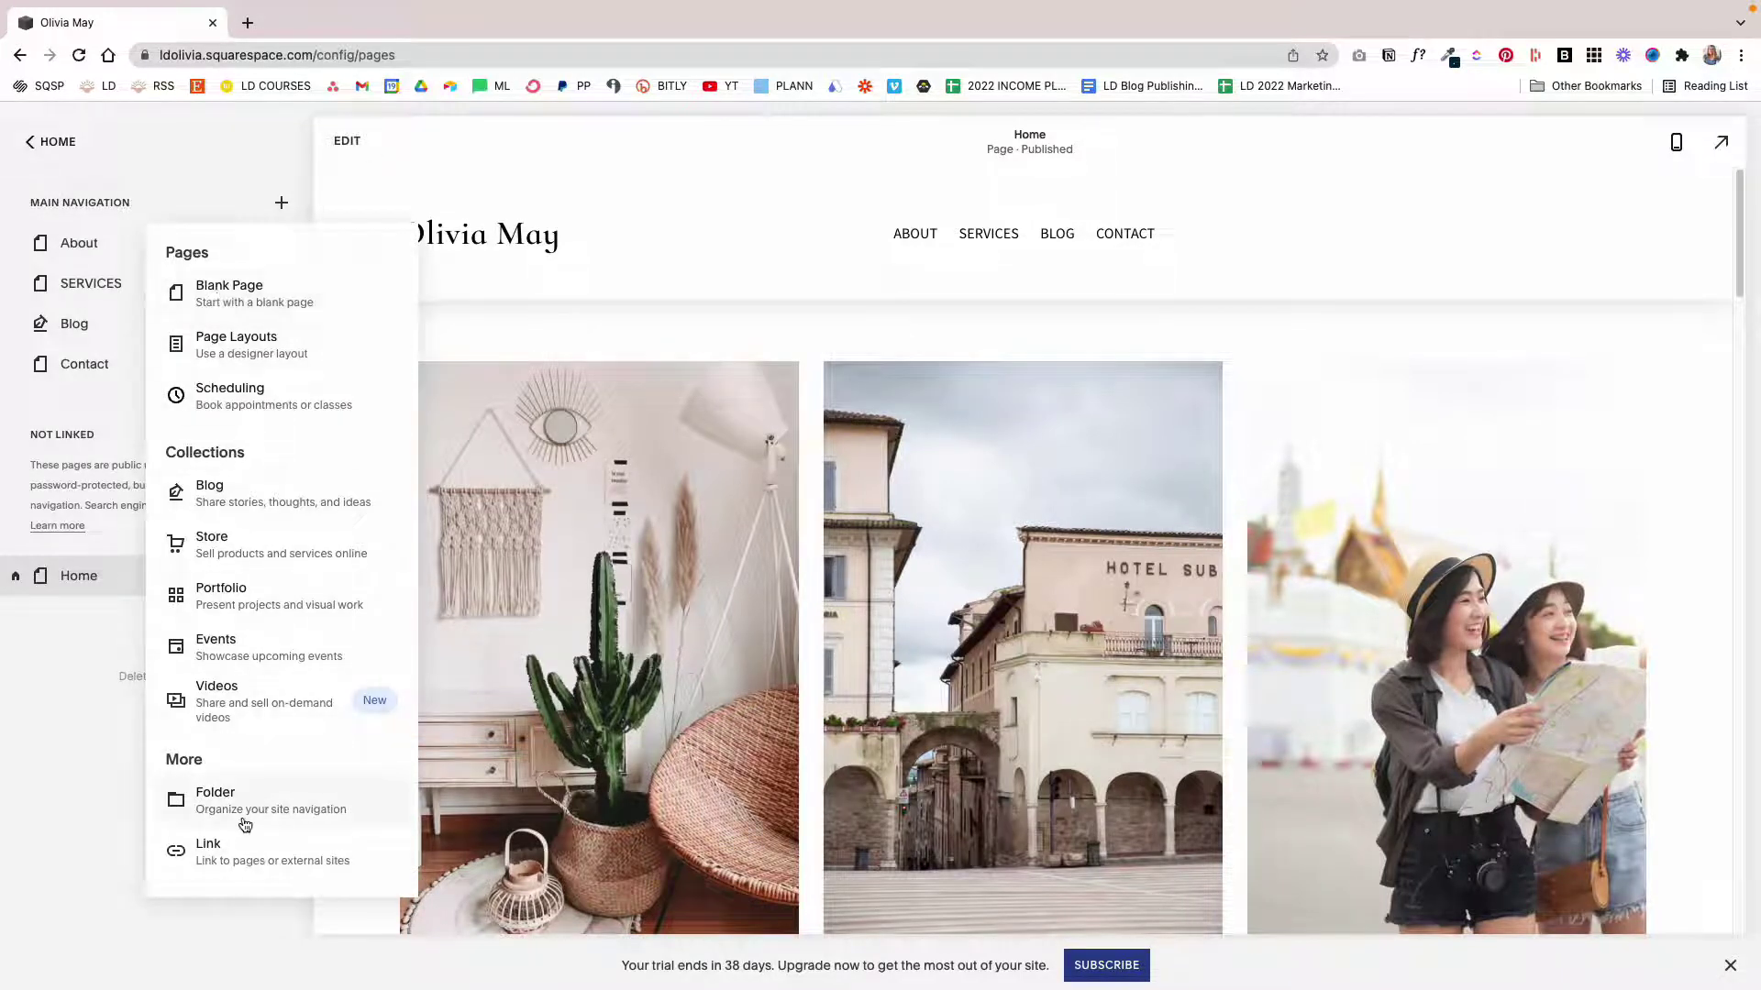
{"action": "left_click", "coordinate": [258, 866]}
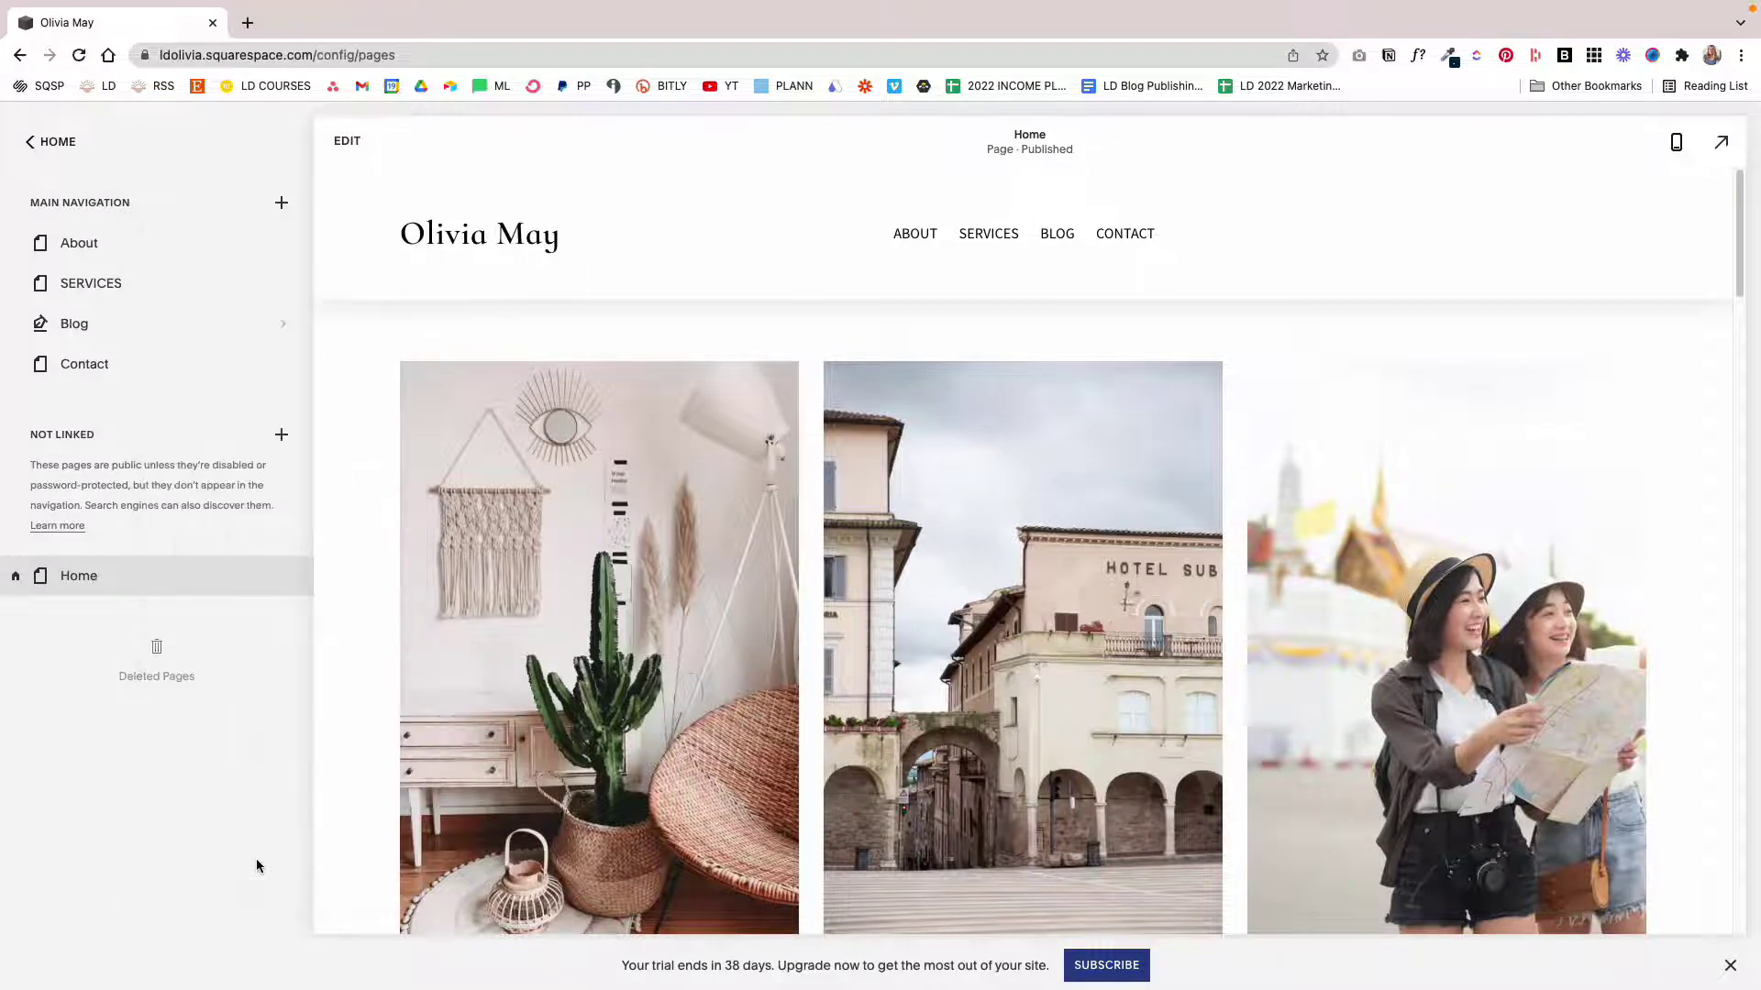
{"action": "left_click", "coordinate": [884, 562]}
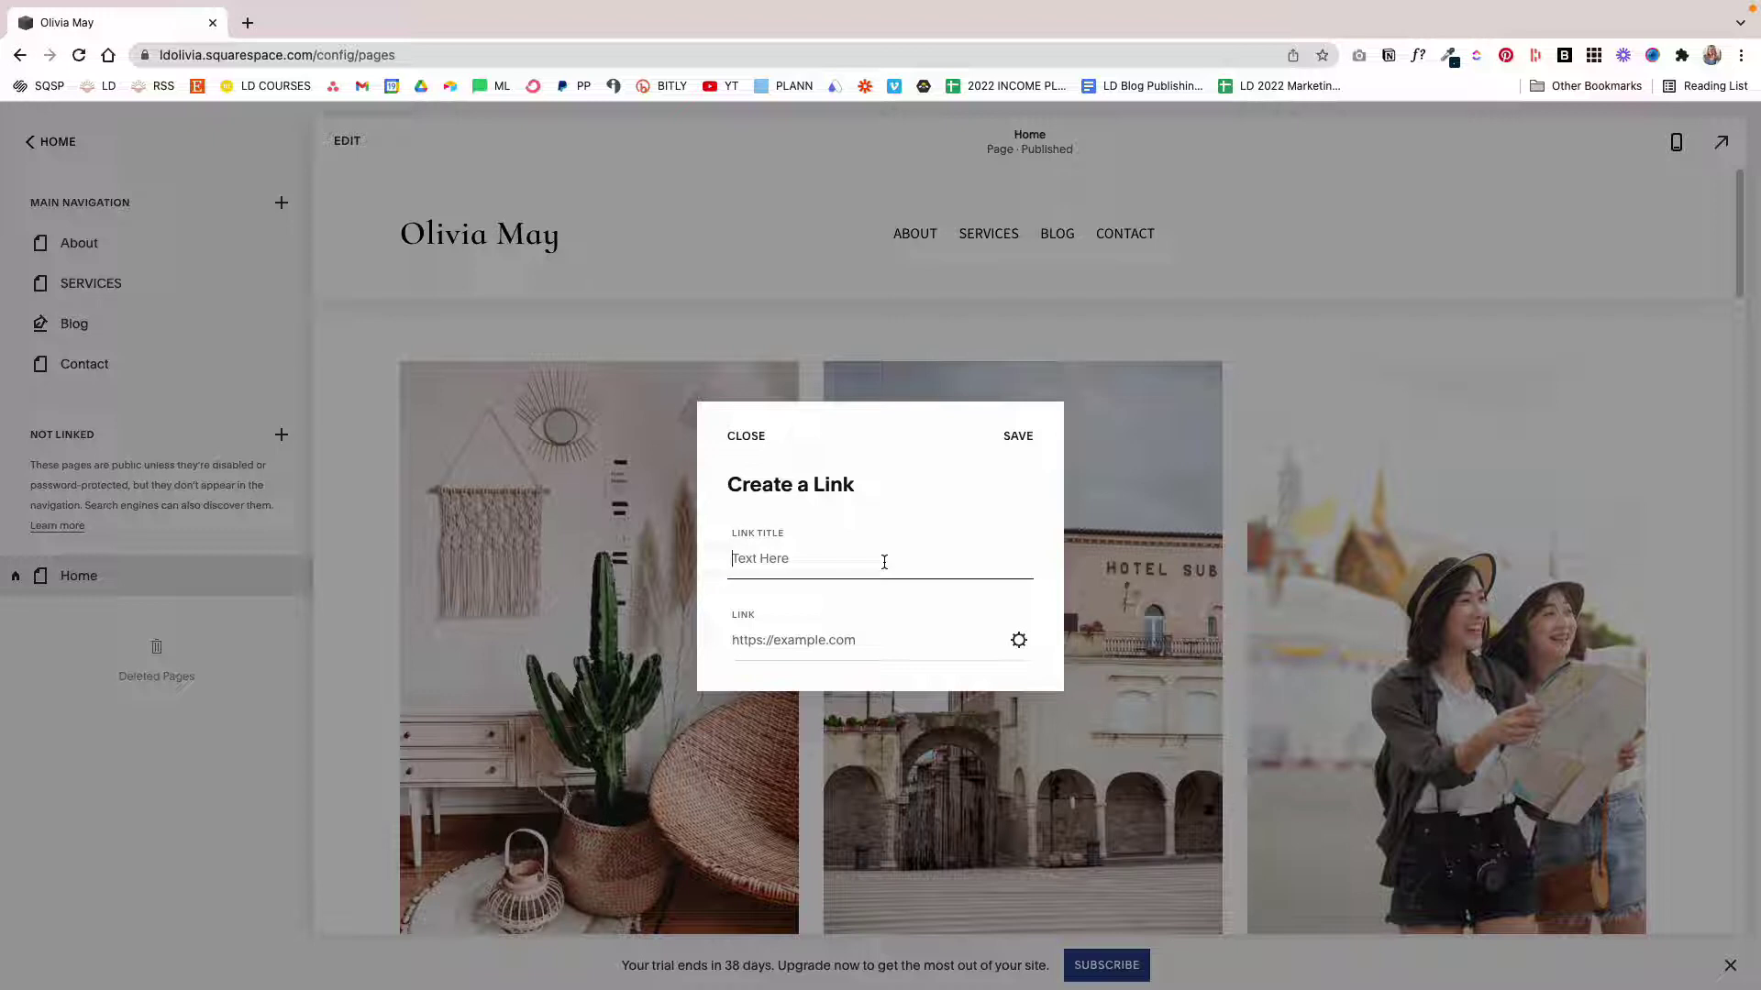
{"action": "type", "text": "Lifestyle"}
{"action": "left_click", "coordinate": [815, 643]}
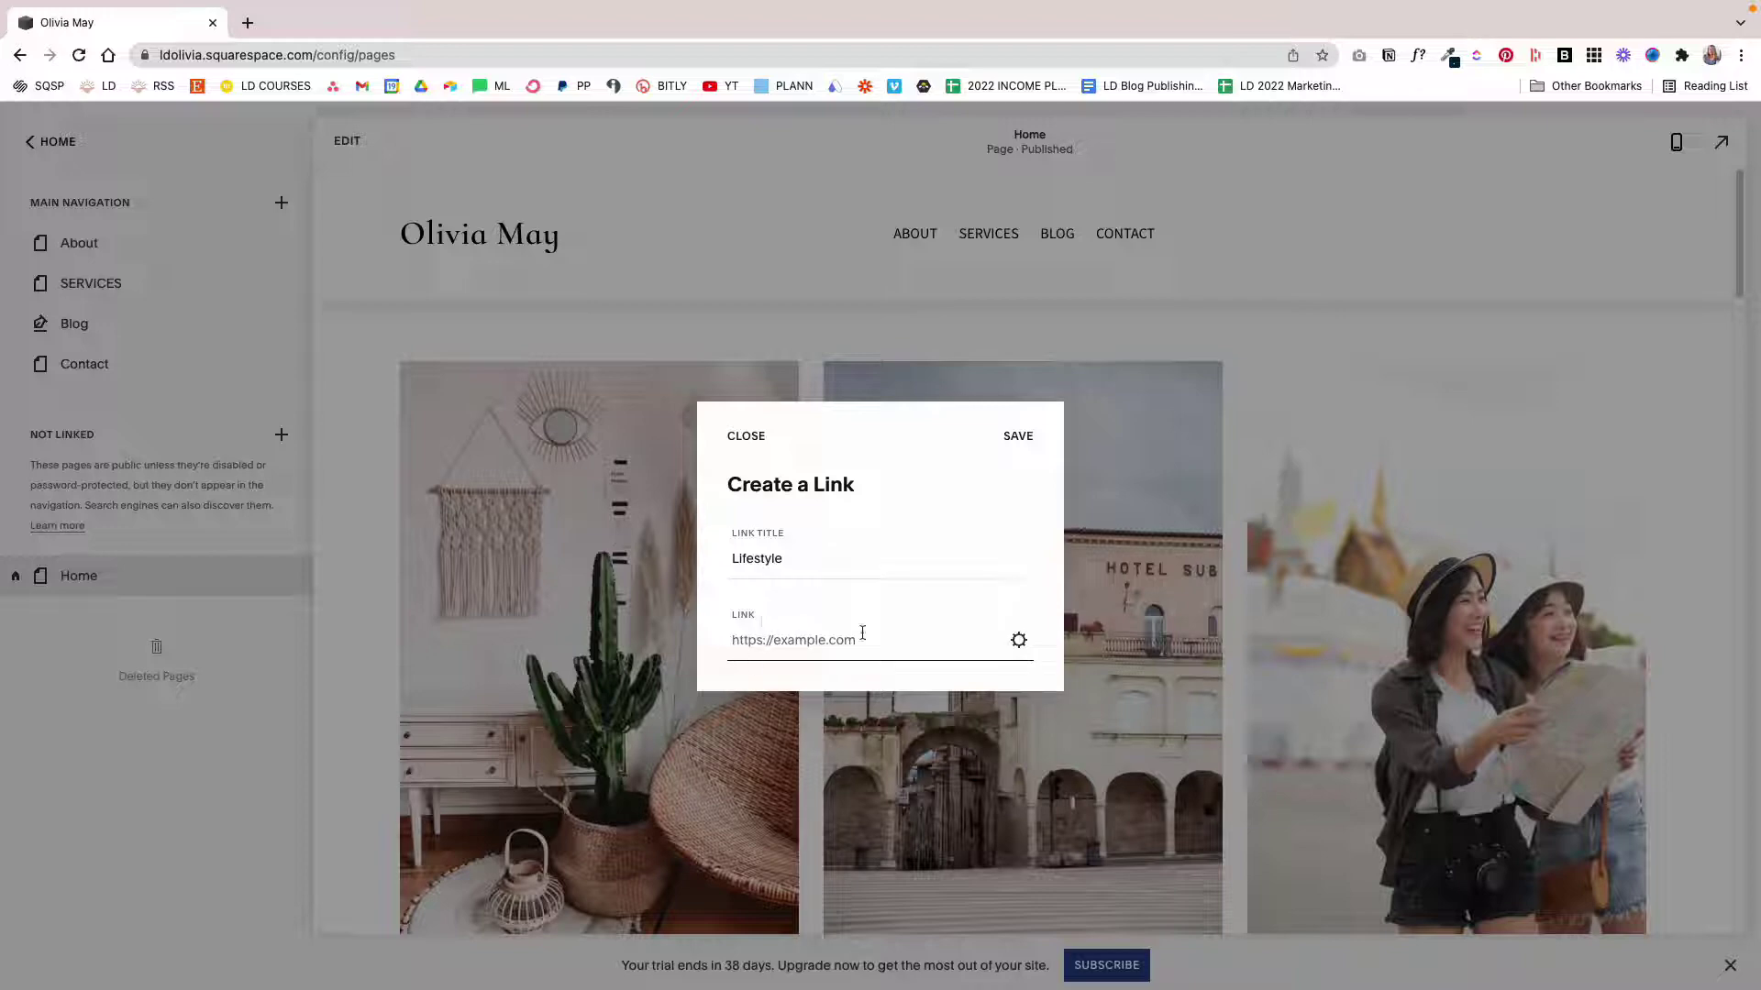
{"action": "left_click", "coordinate": [1019, 640]}
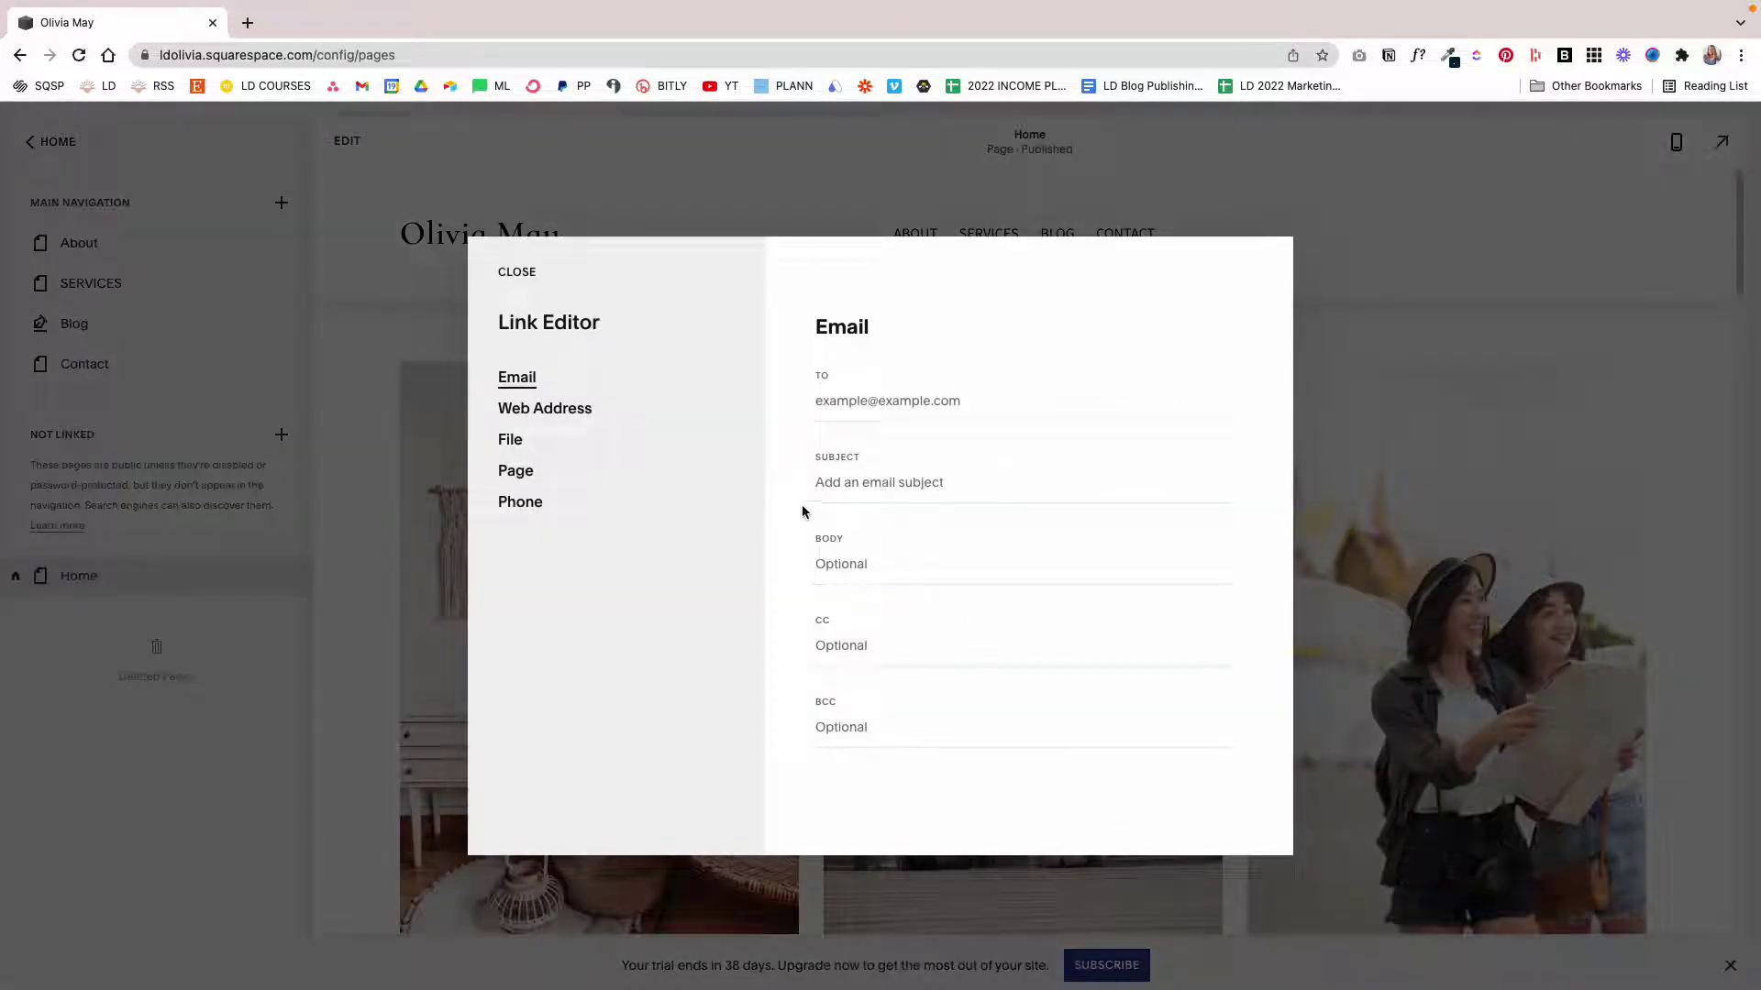
Point the Lifestyle link to the Blog page filtered to the Lifestyle category, and save
{"action": "left_click", "coordinate": [522, 475]}
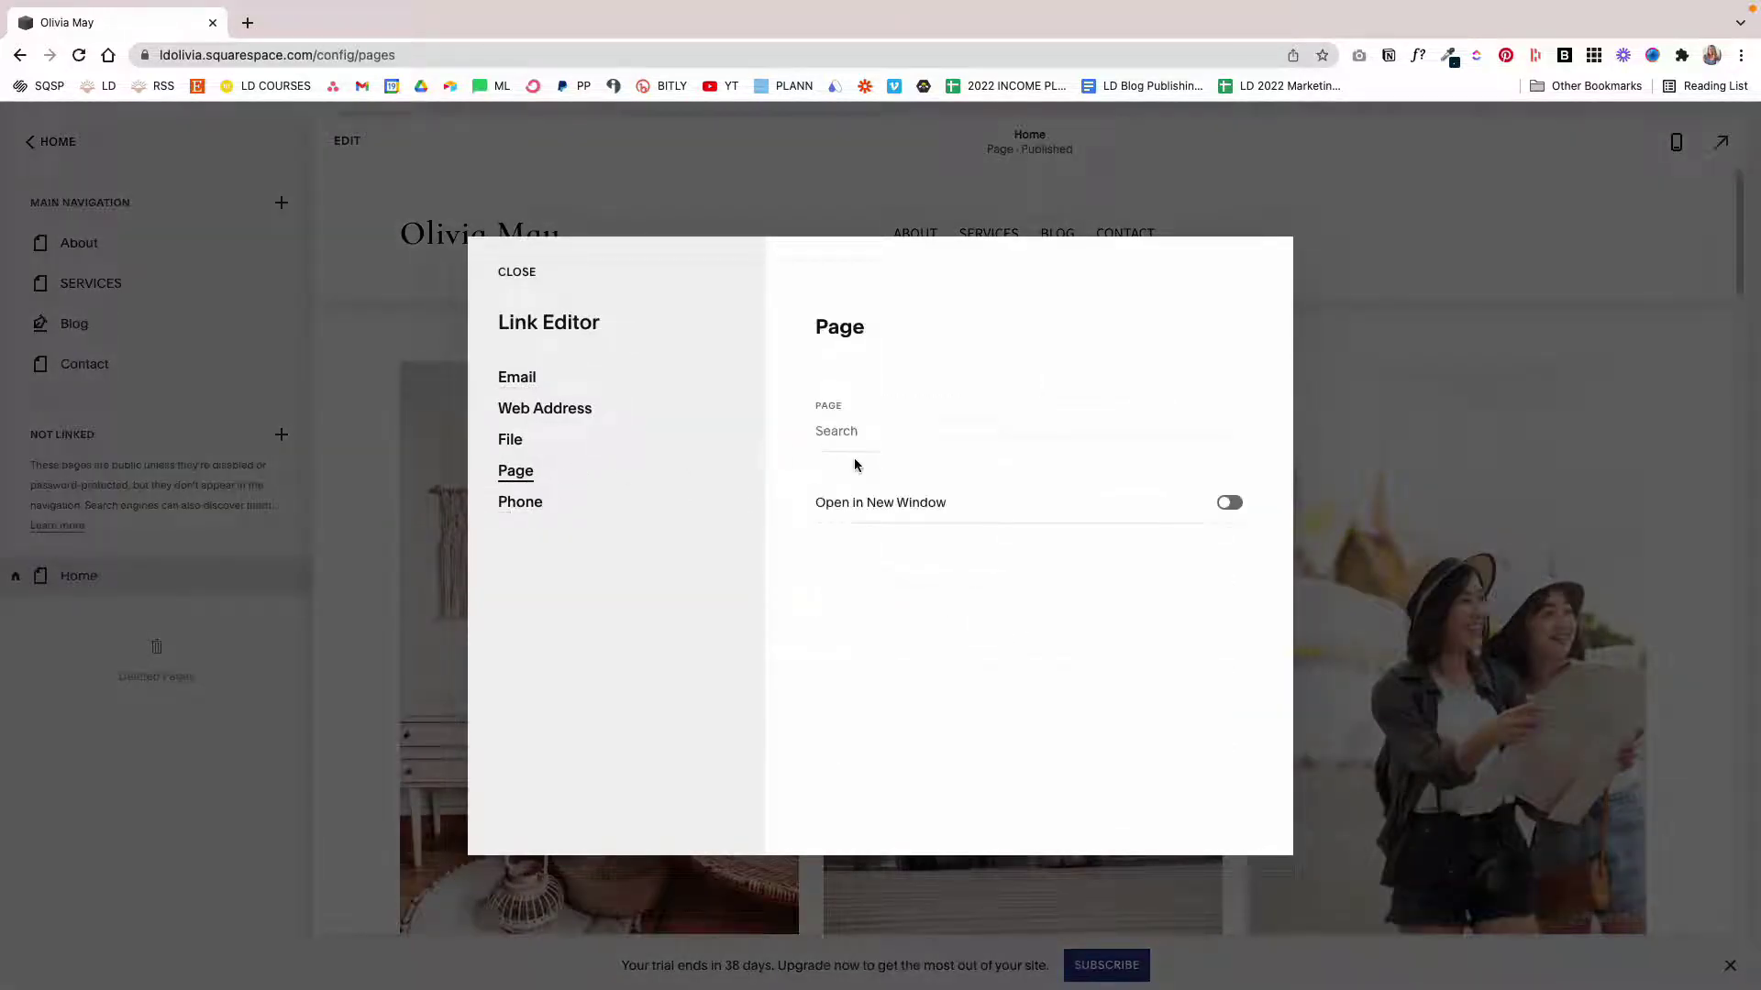
{"action": "left_click", "coordinate": [852, 437]}
{"action": "type", "text": "/Blog"}
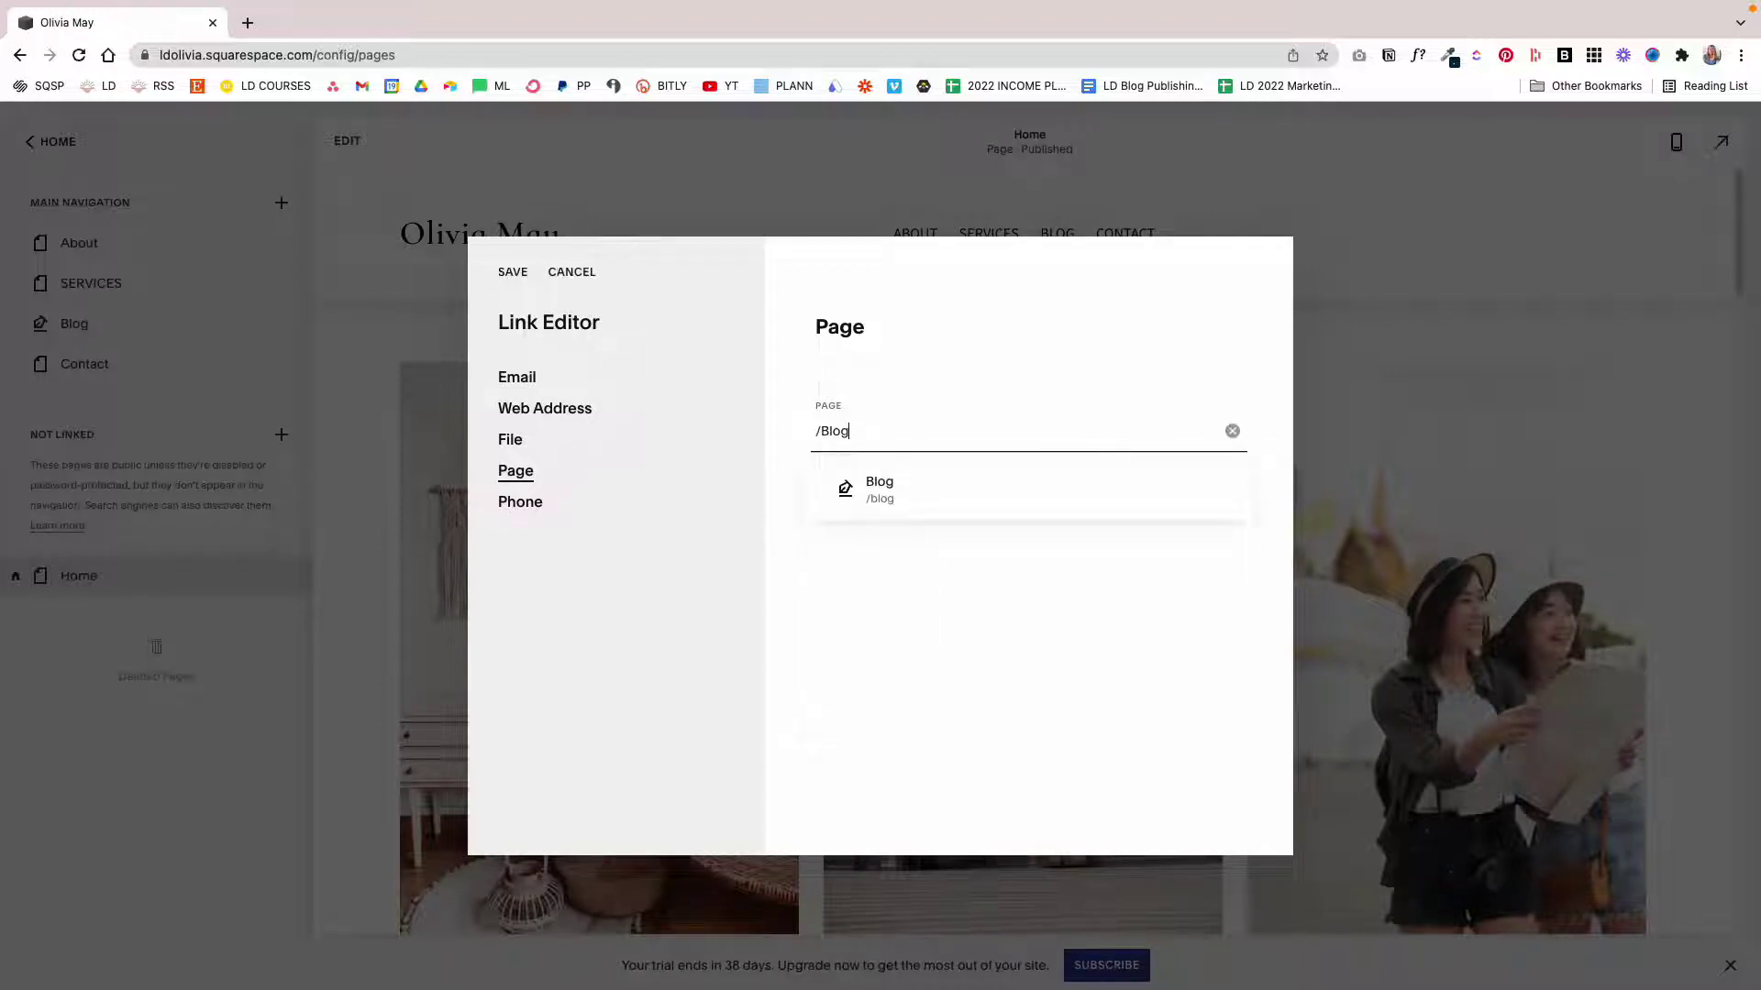
{"action": "left_click", "coordinate": [880, 486]}
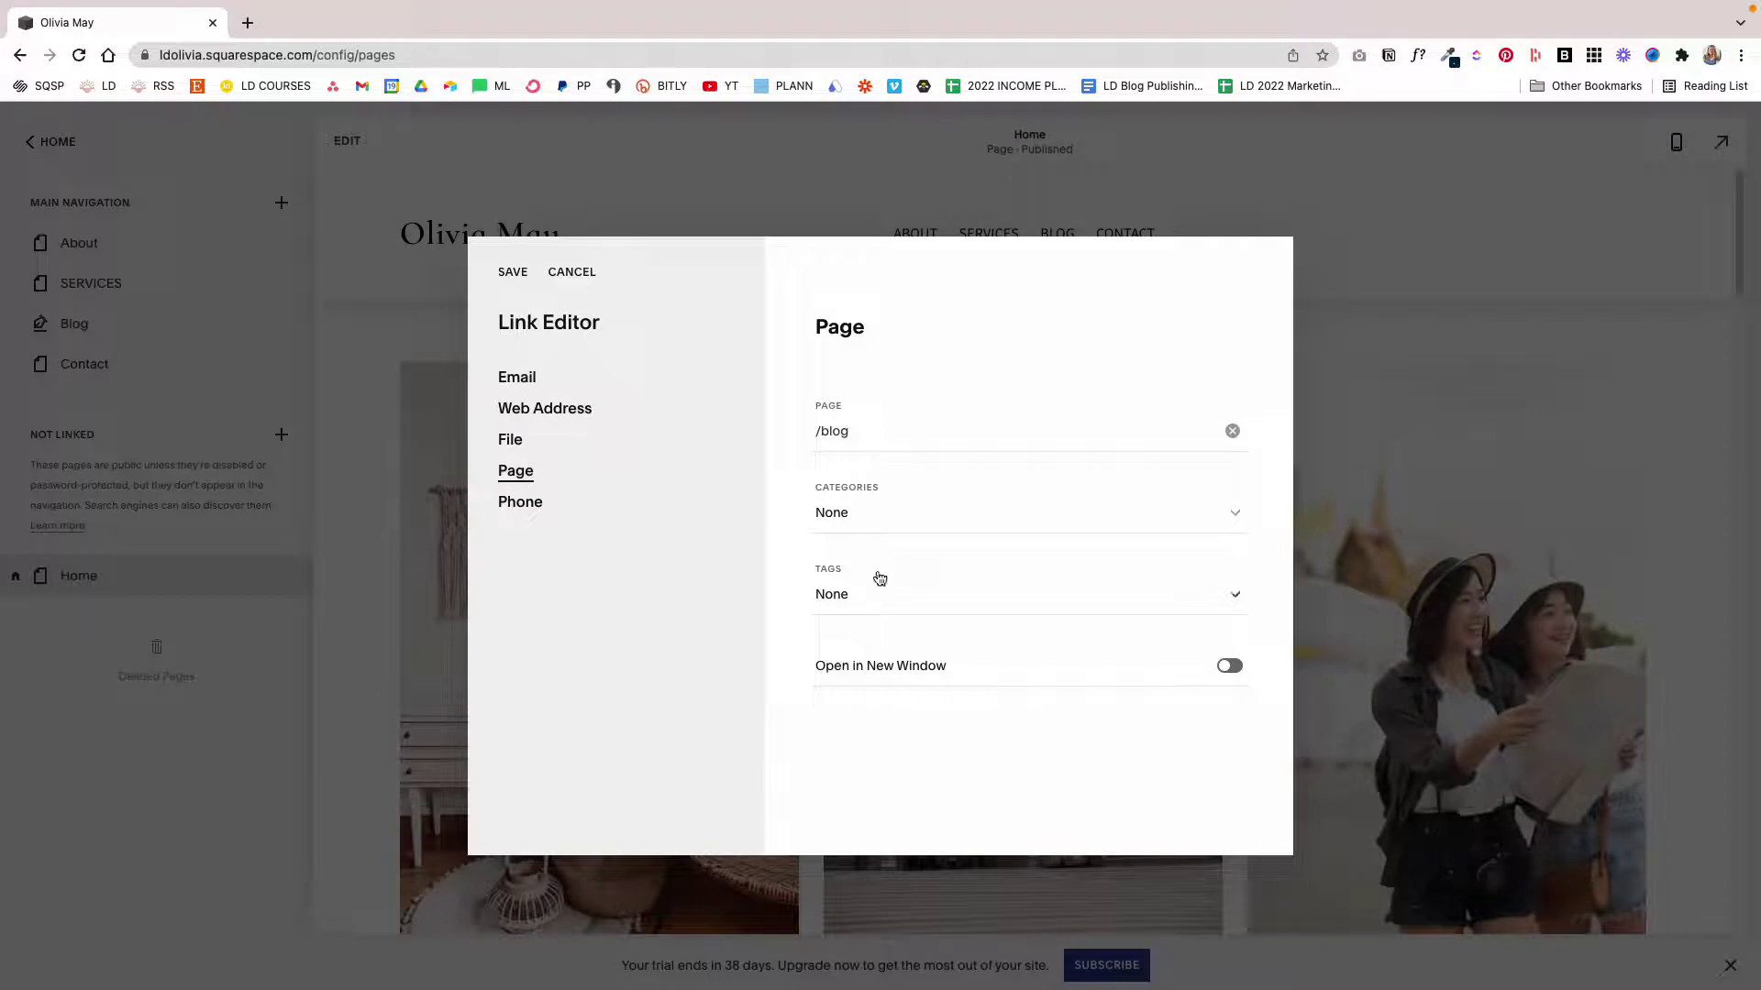
{"action": "left_click", "coordinate": [887, 516]}
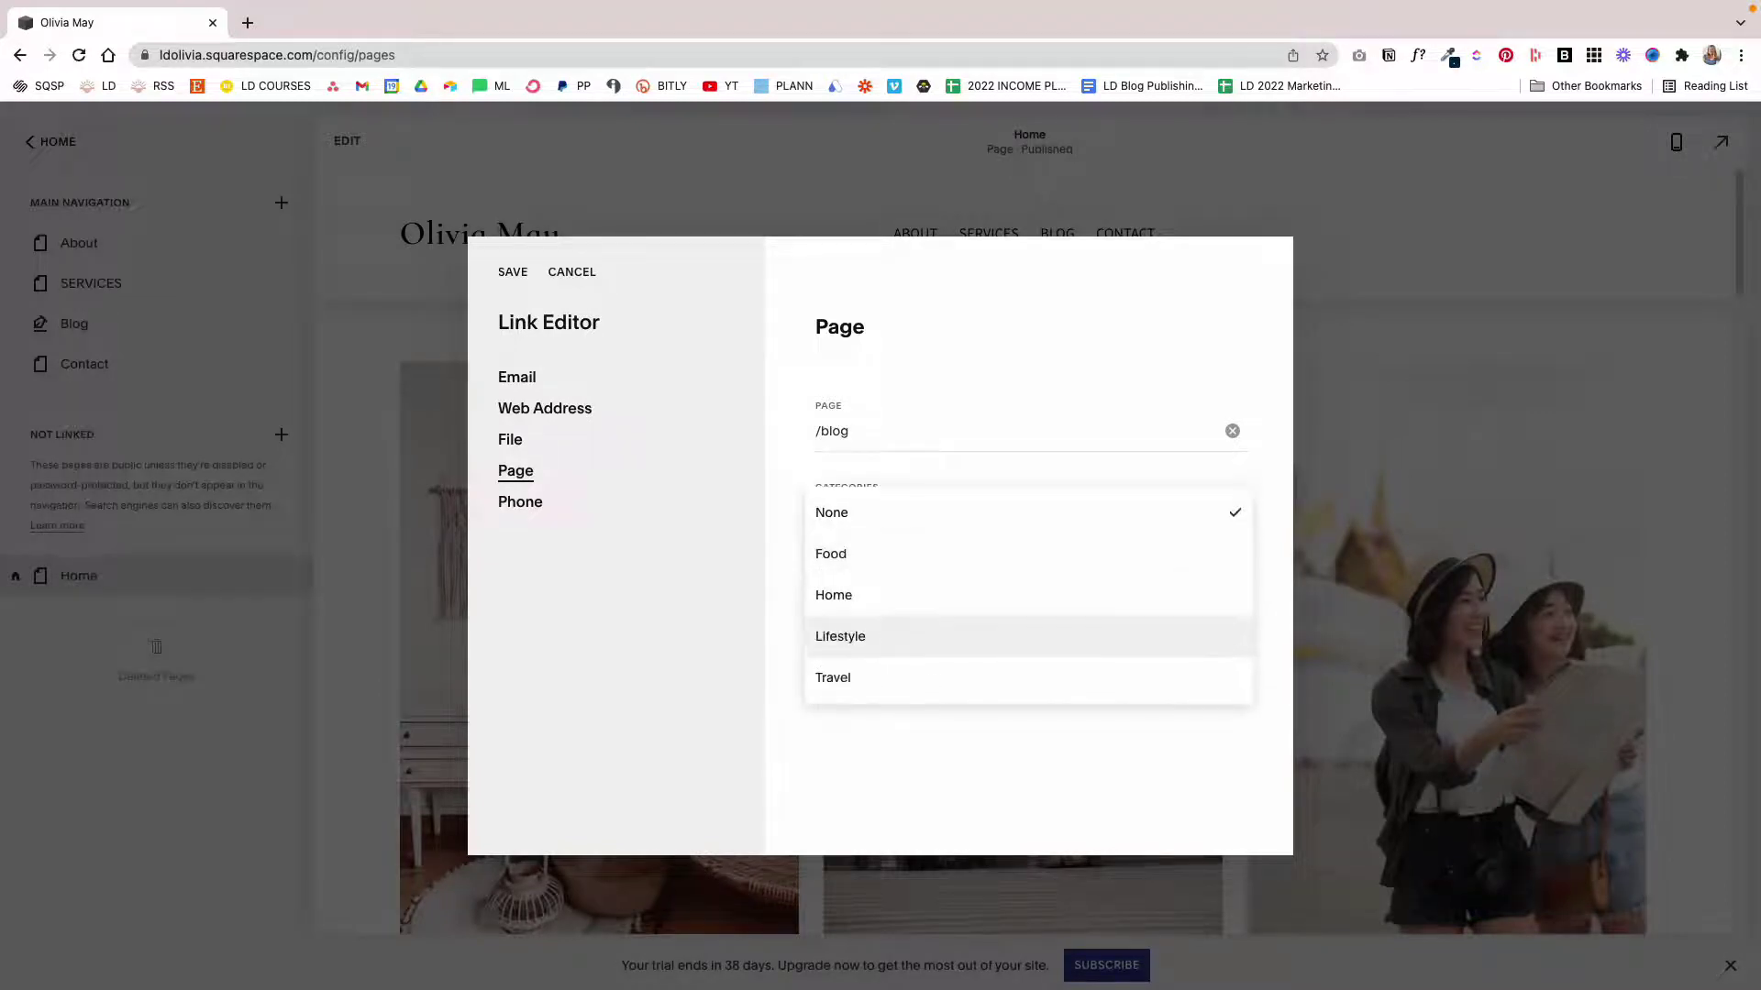
{"action": "left_click", "coordinate": [888, 634]}
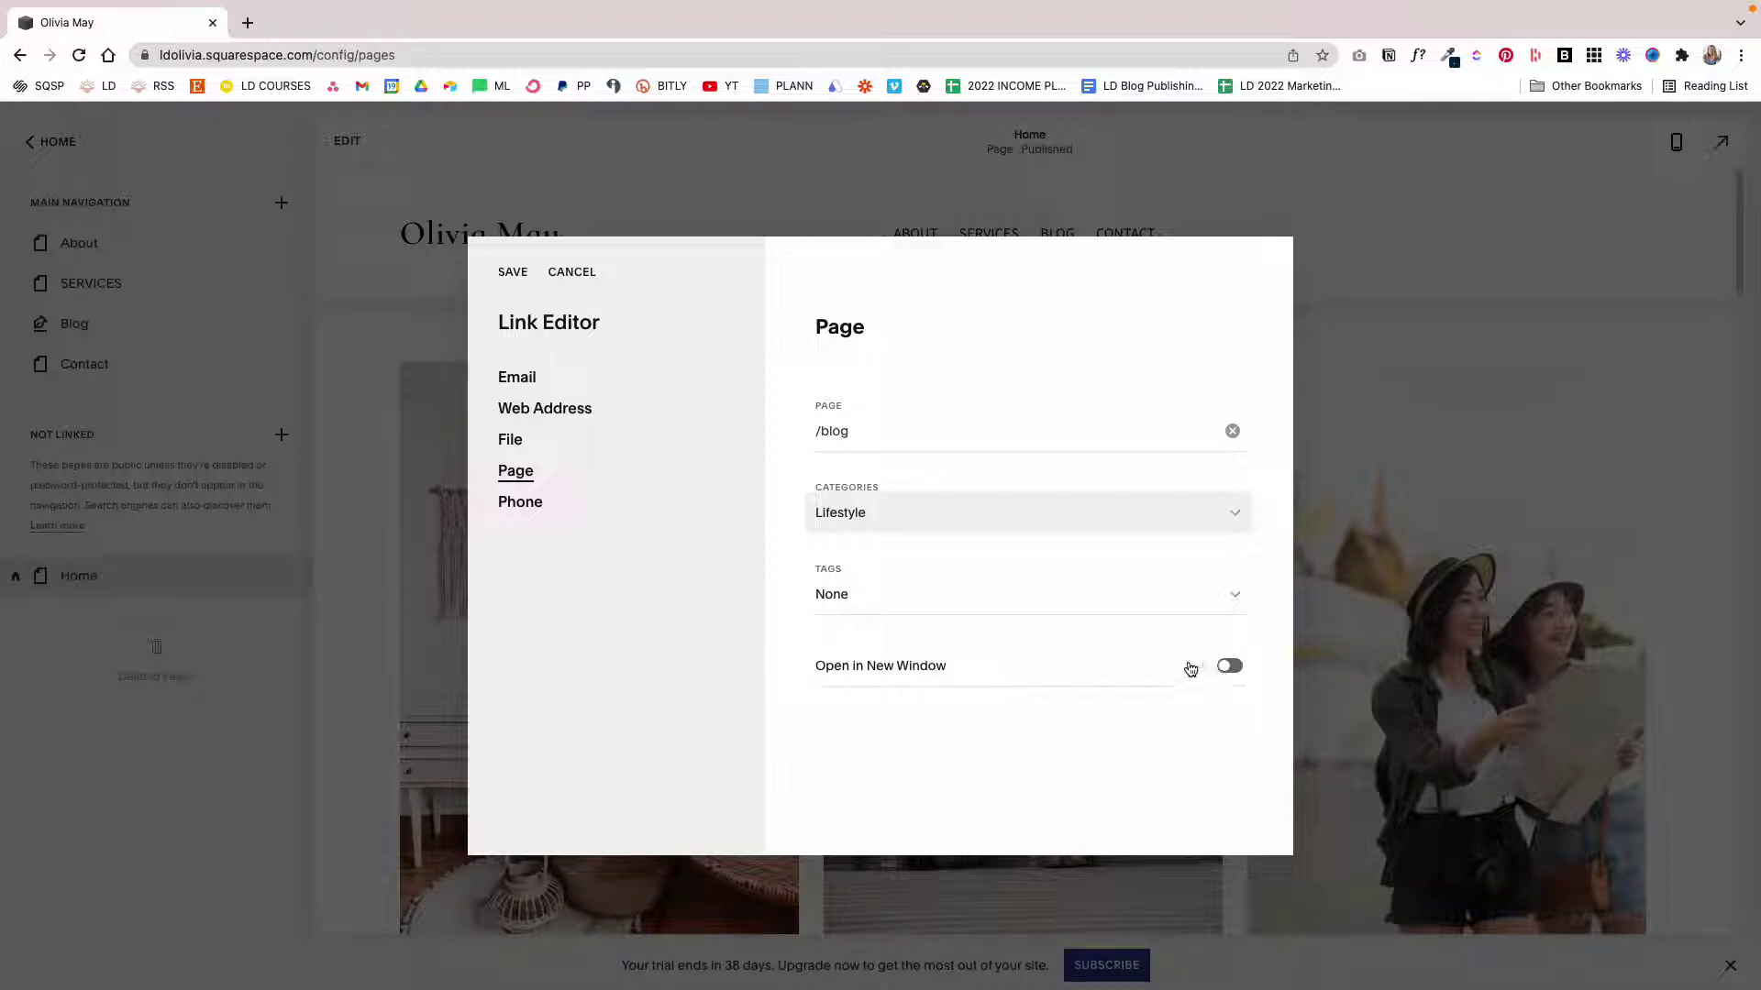
{"action": "left_click", "coordinate": [511, 272]}
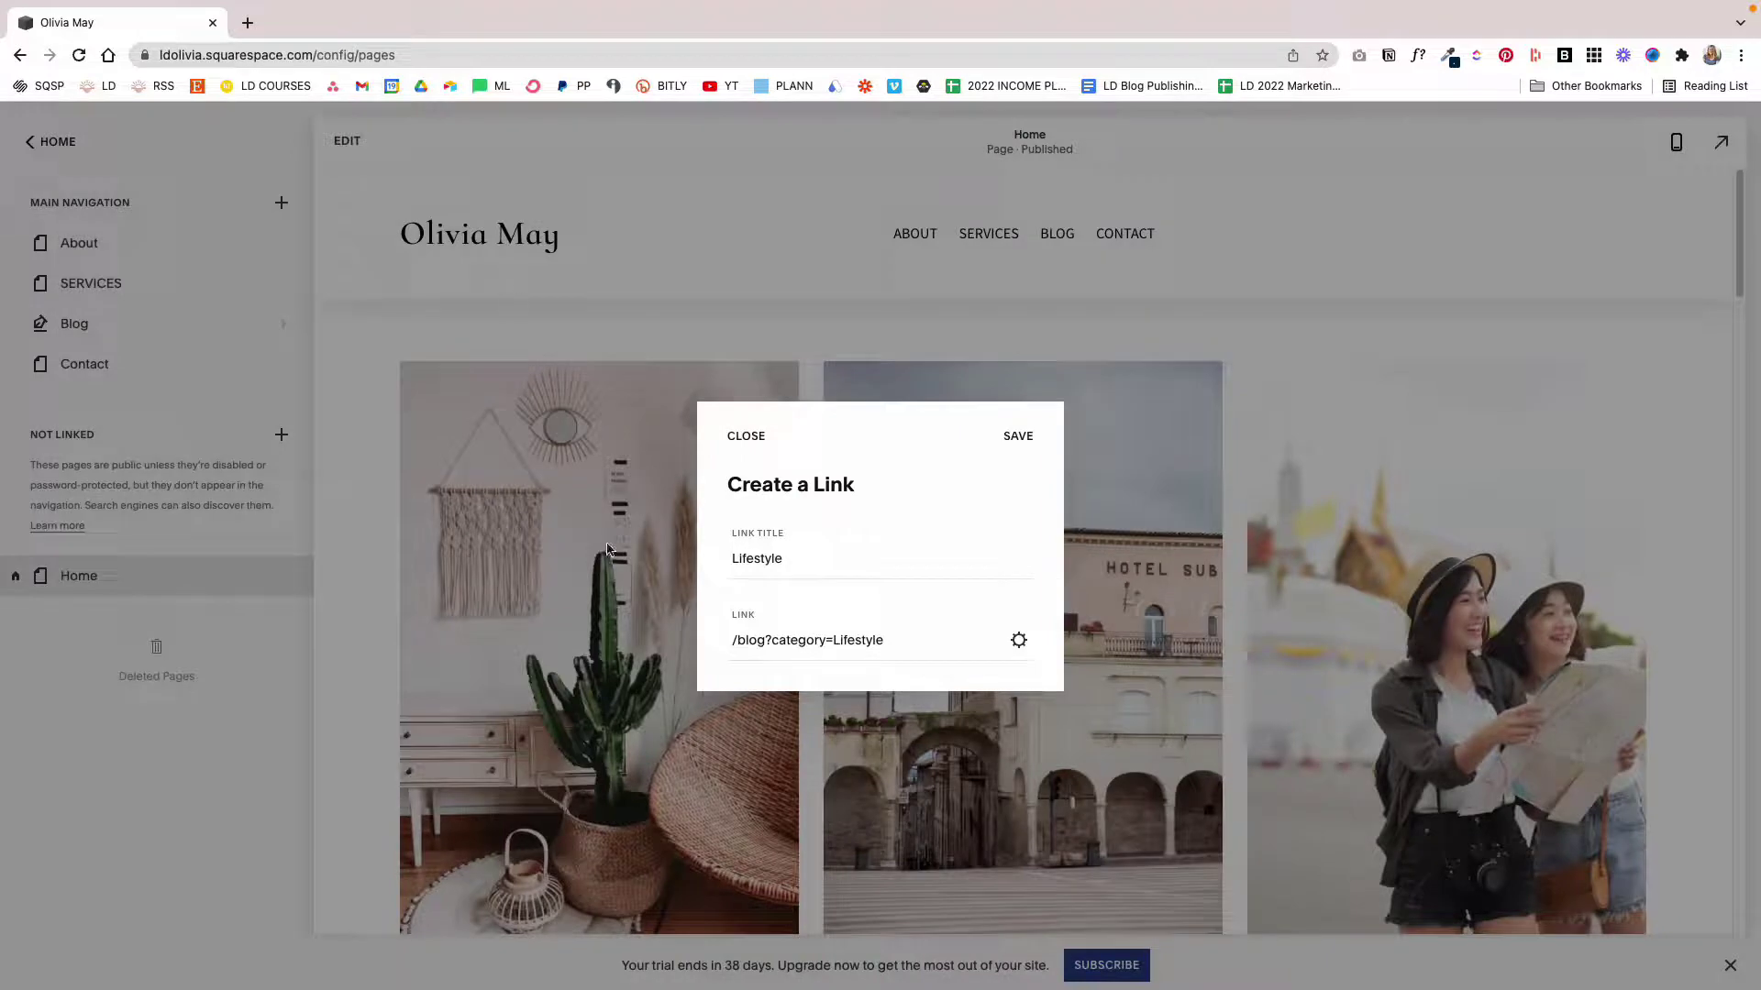
{"action": "left_click", "coordinate": [1018, 437]}
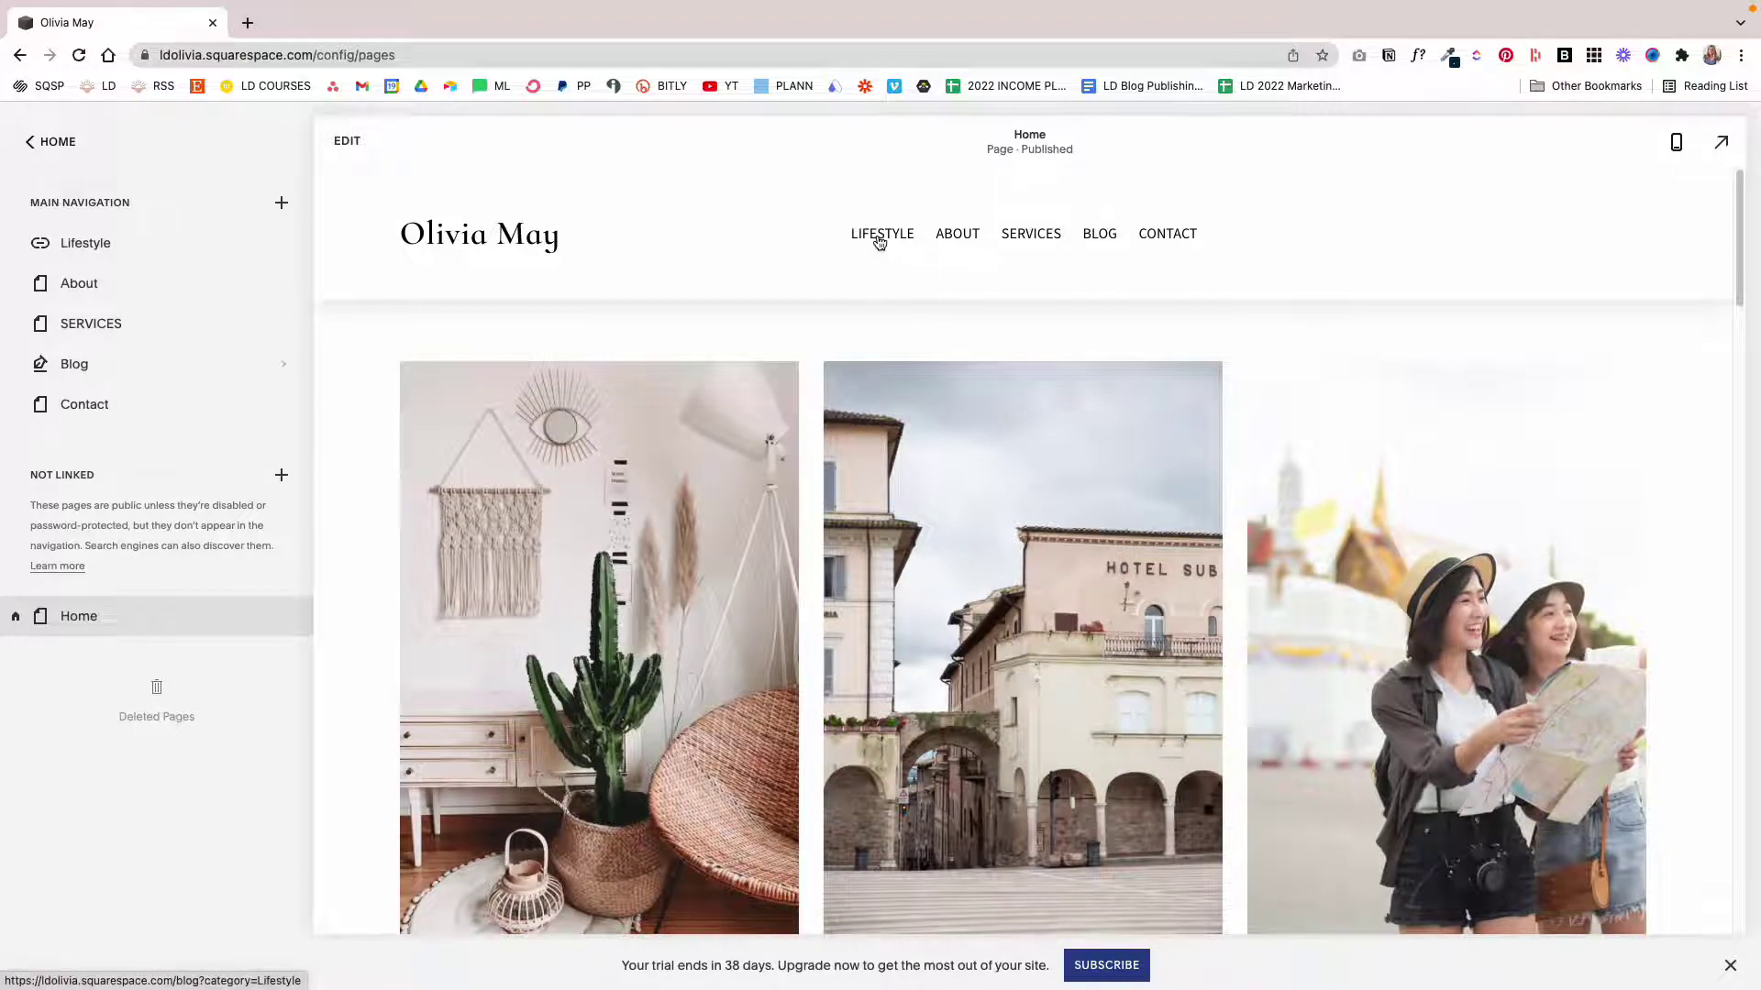
Follow the Lifestyle link in the preview, then view the full Travel & Lifestyle Blog page
{"action": "left_click", "coordinate": [878, 240]}
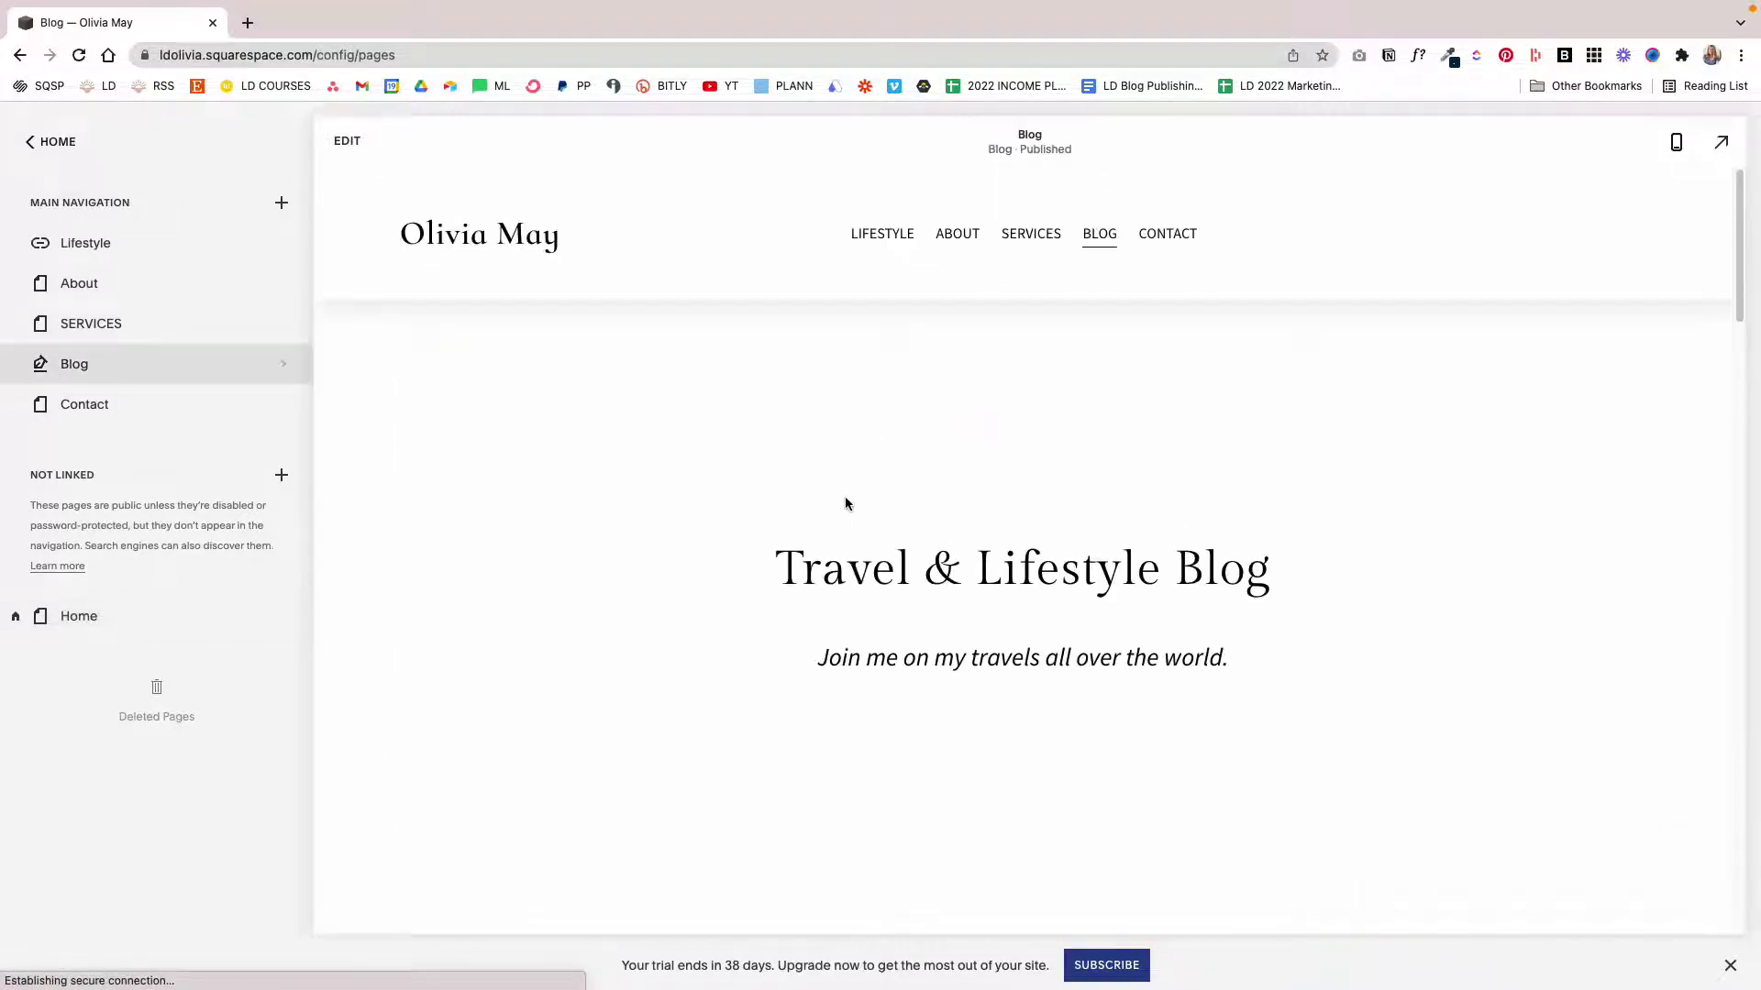
{"action": "scroll", "coordinate": [845, 503], "scroll_direction": "down", "scroll_amount": 10}
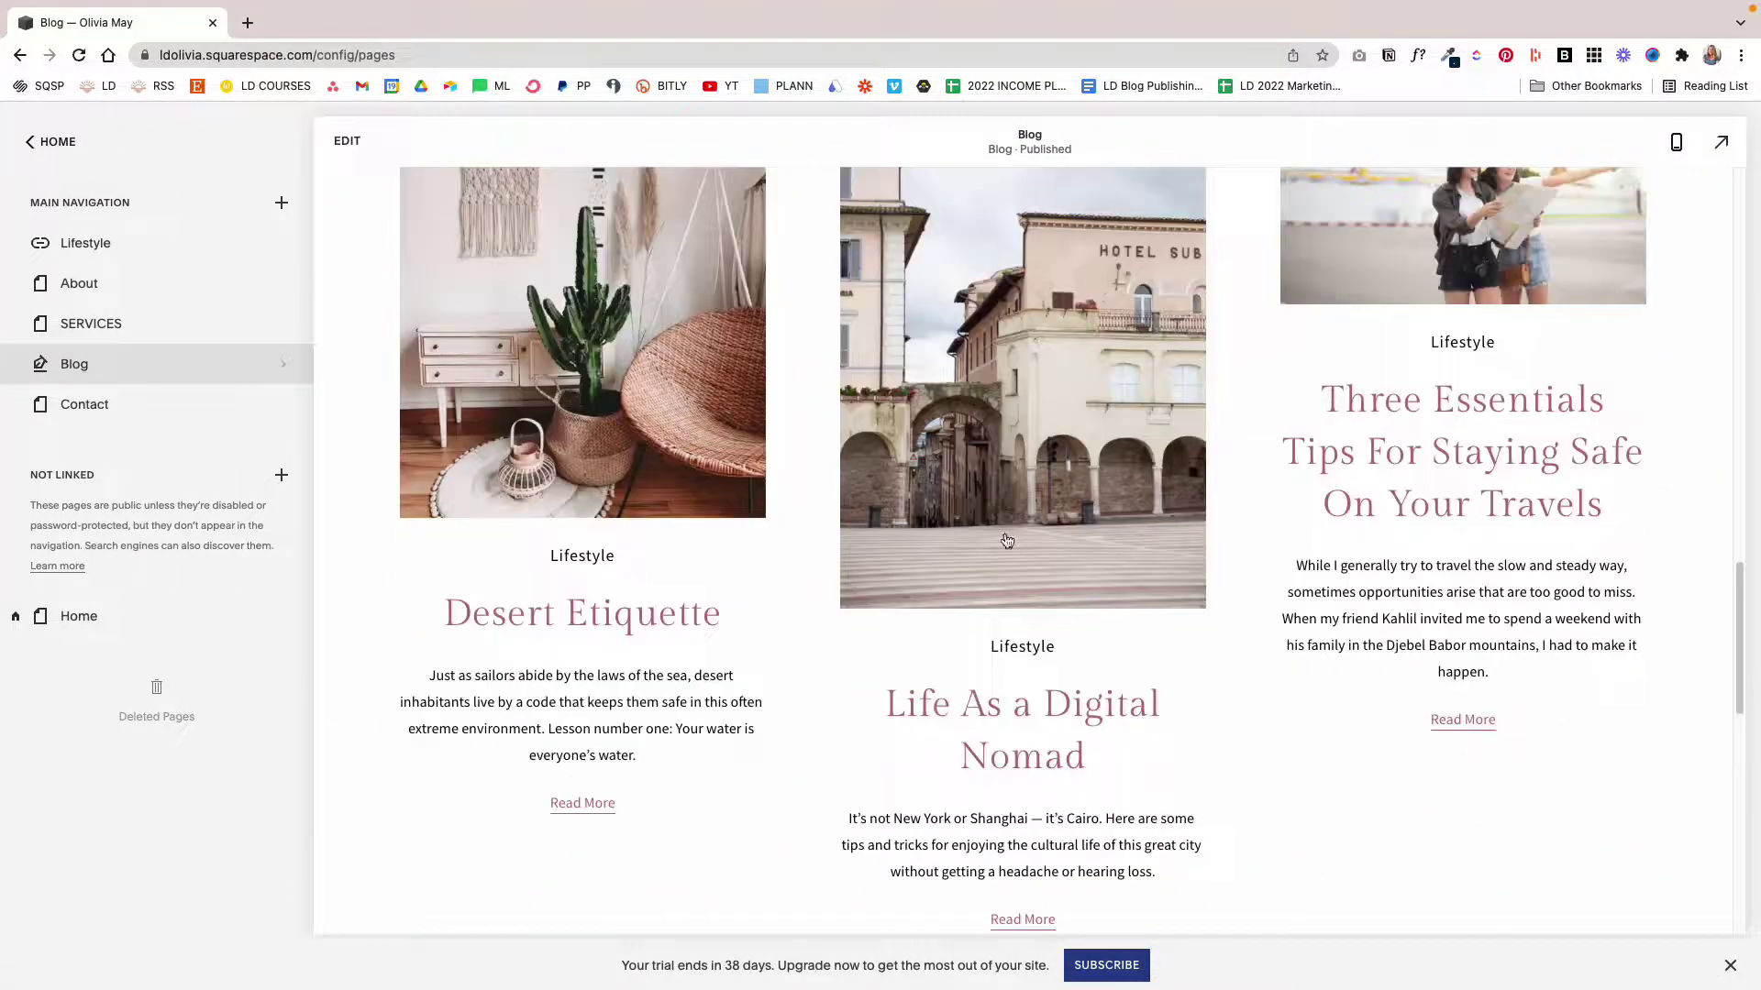
{"action": "scroll", "coordinate": [1161, 419], "scroll_direction": "up", "scroll_amount": 3}
{"action": "scroll", "coordinate": [1159, 419], "scroll_direction": "down", "scroll_amount": 3}
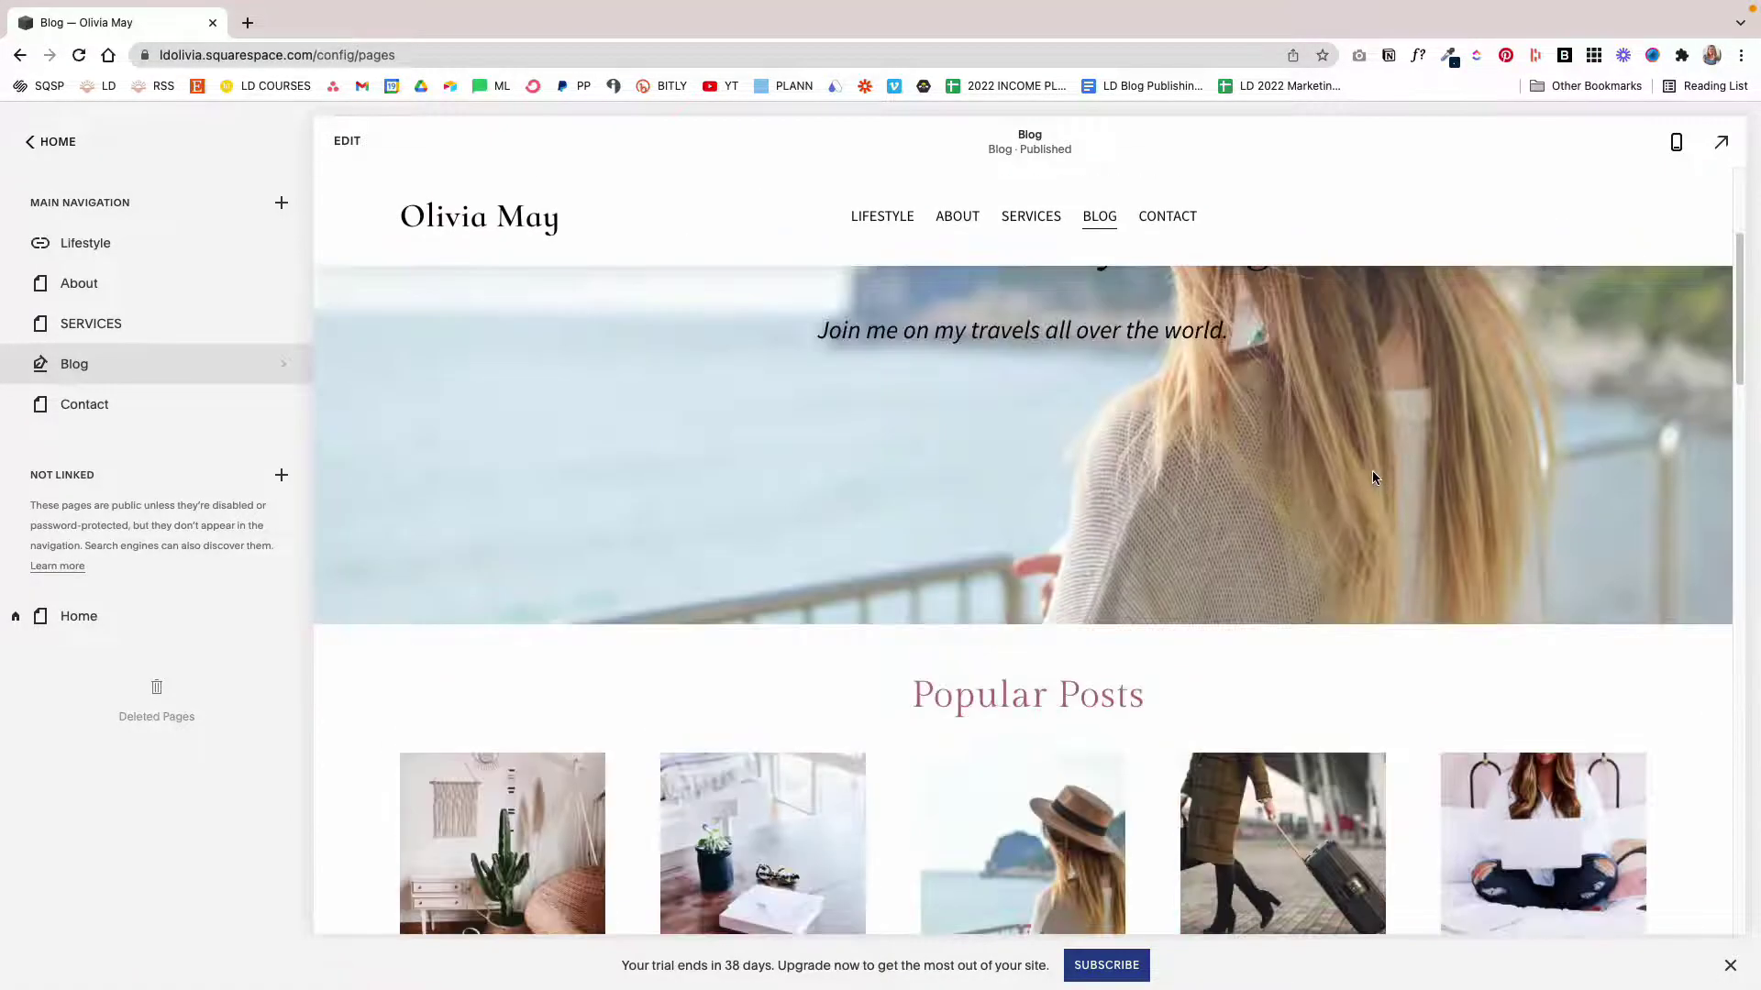
{"action": "left_click", "coordinate": [1102, 220]}
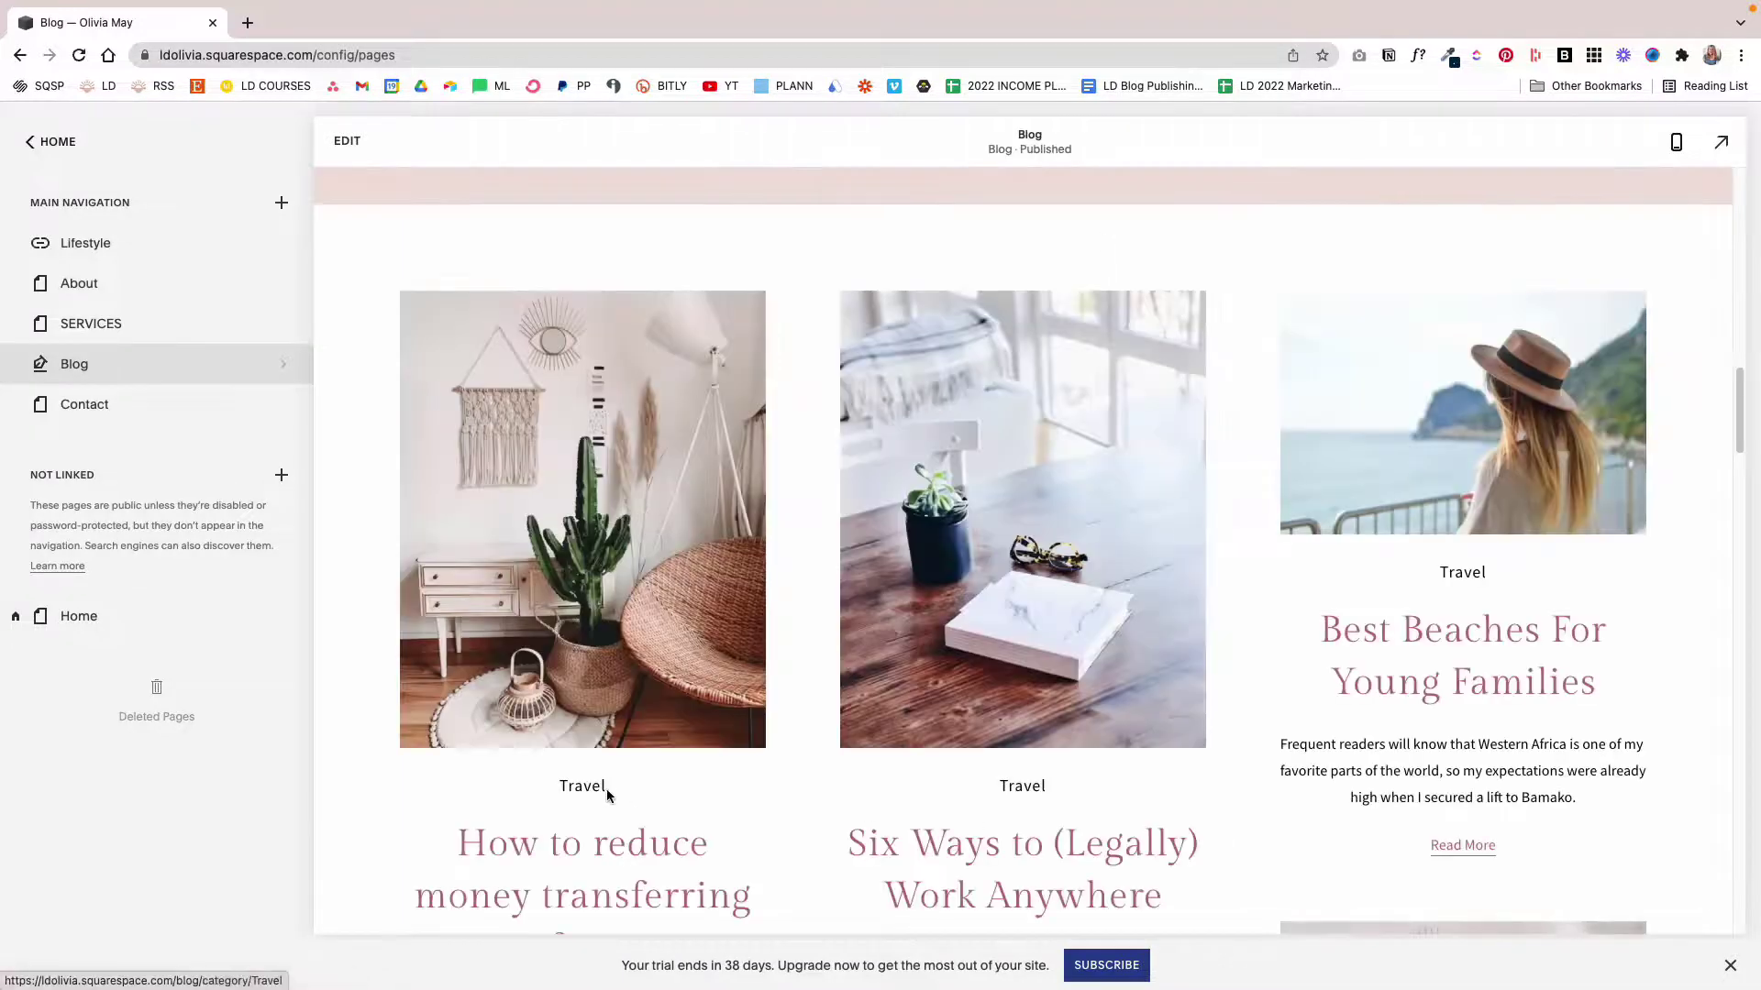
{"action": "scroll", "coordinate": [1229, 578], "scroll_direction": "down", "scroll_amount": 12}
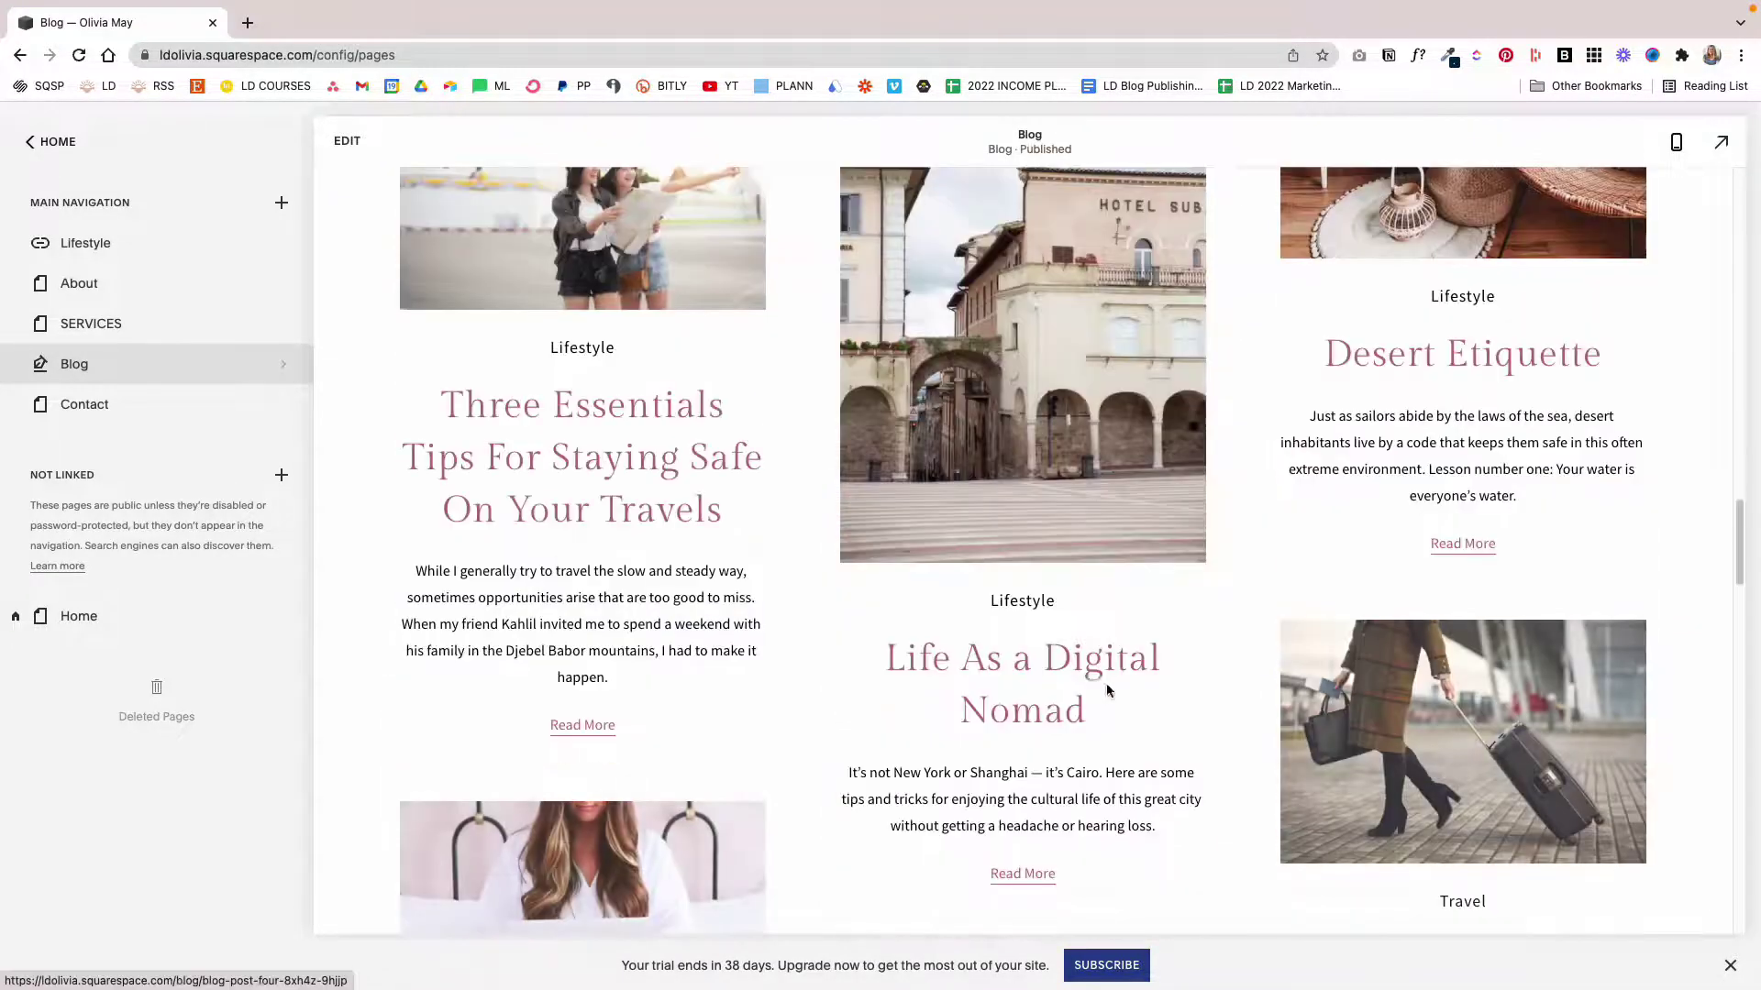
{"action": "scroll", "coordinate": [1104, 687], "scroll_direction": "up", "scroll_amount": 7}
{"action": "scroll", "coordinate": [1104, 687], "scroll_direction": "up", "scroll_amount": 8}
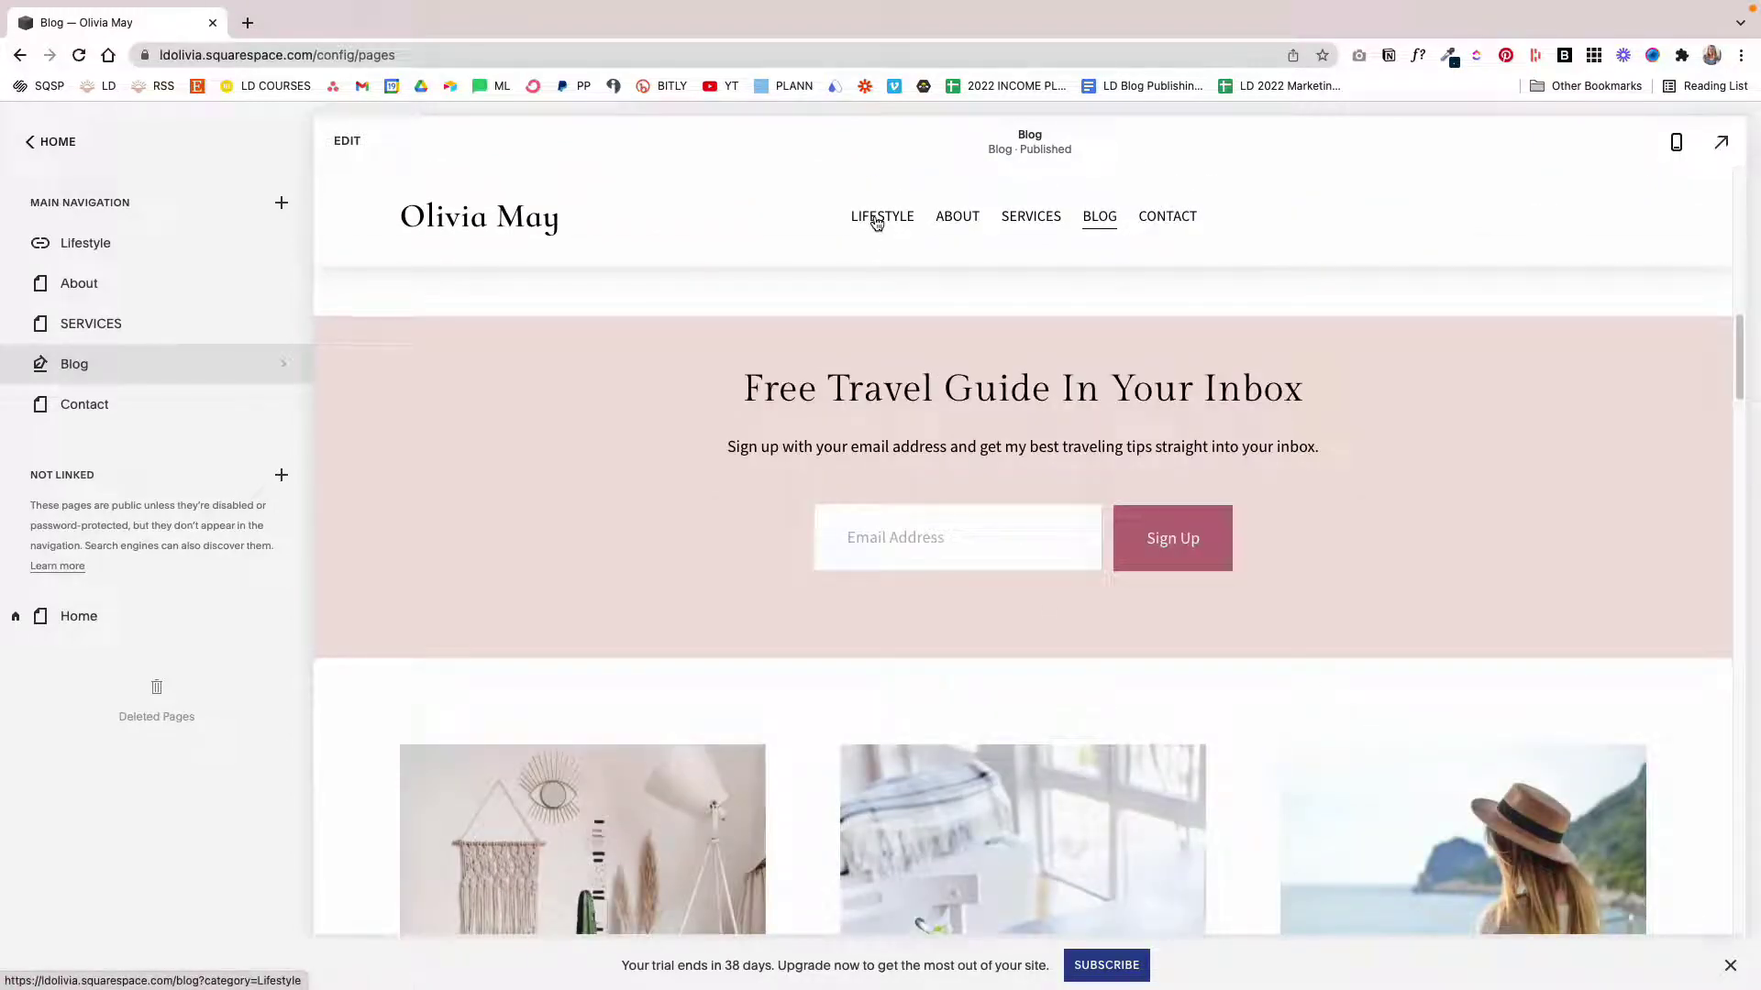
{"action": "scroll", "coordinate": [879, 317], "scroll_direction": "up", "scroll_amount": 10}
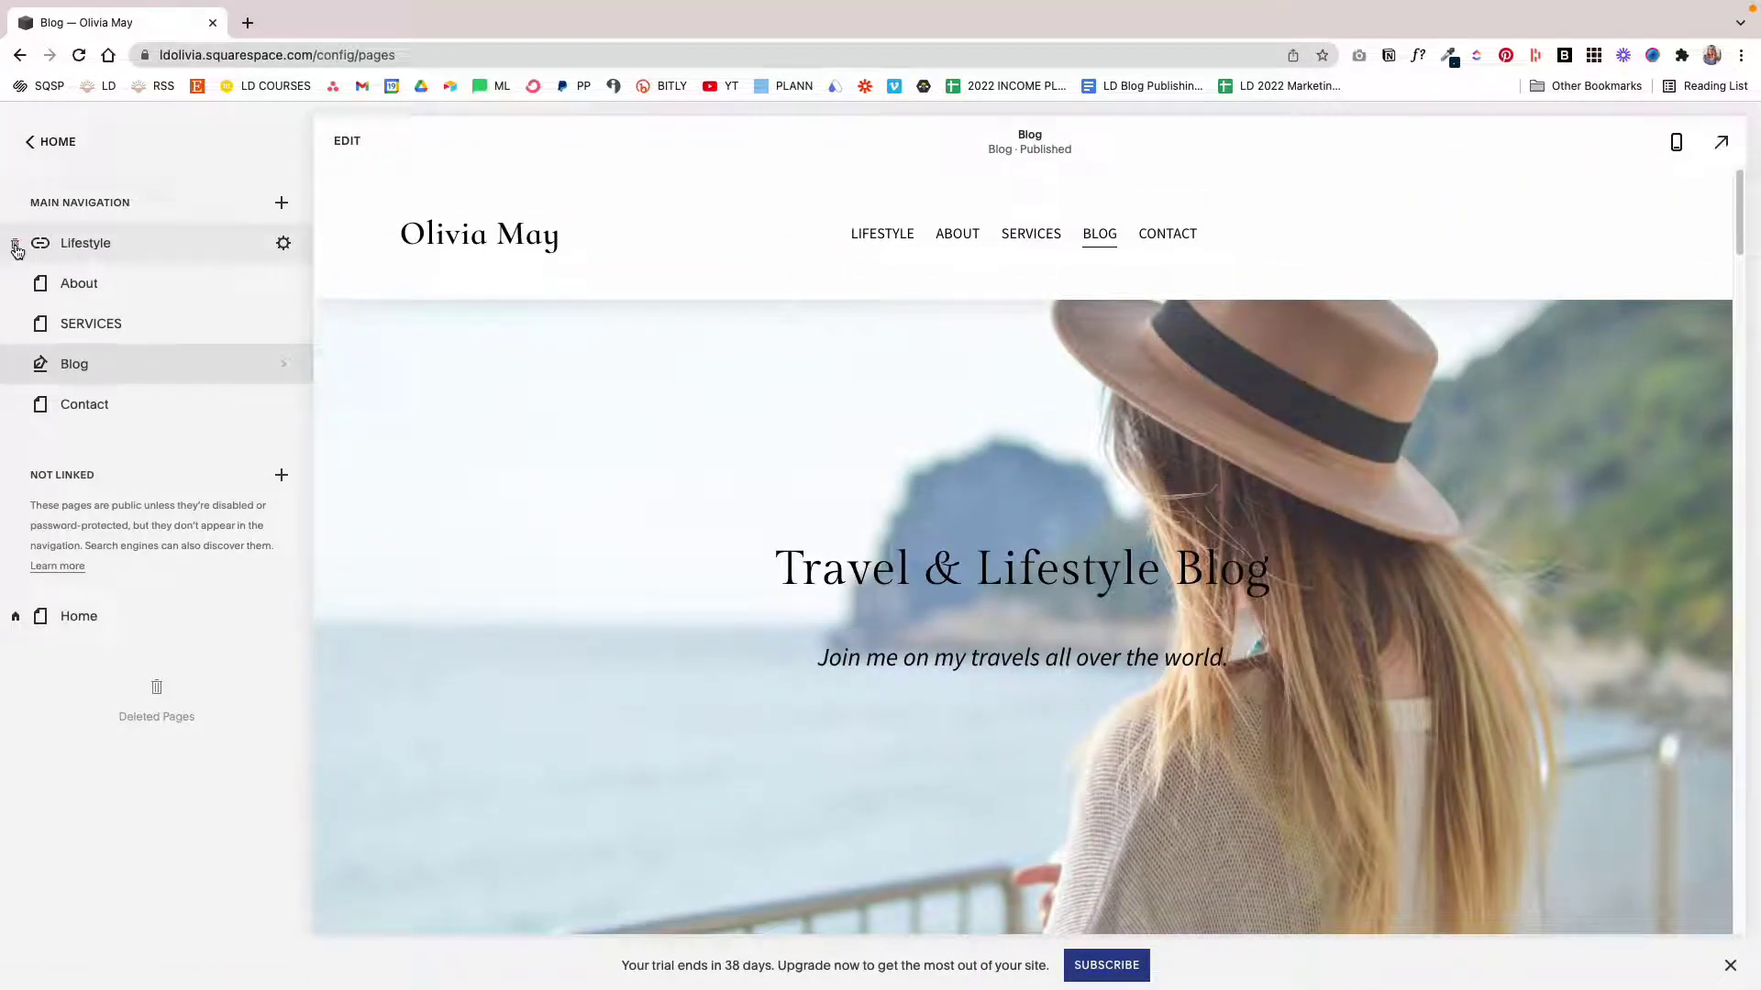
Delete the Lifestyle link and move the Blog page into the Not Linked pages
{"action": "left_click", "coordinate": [15, 249]}
{"action": "left_click", "coordinate": [257, 288]}
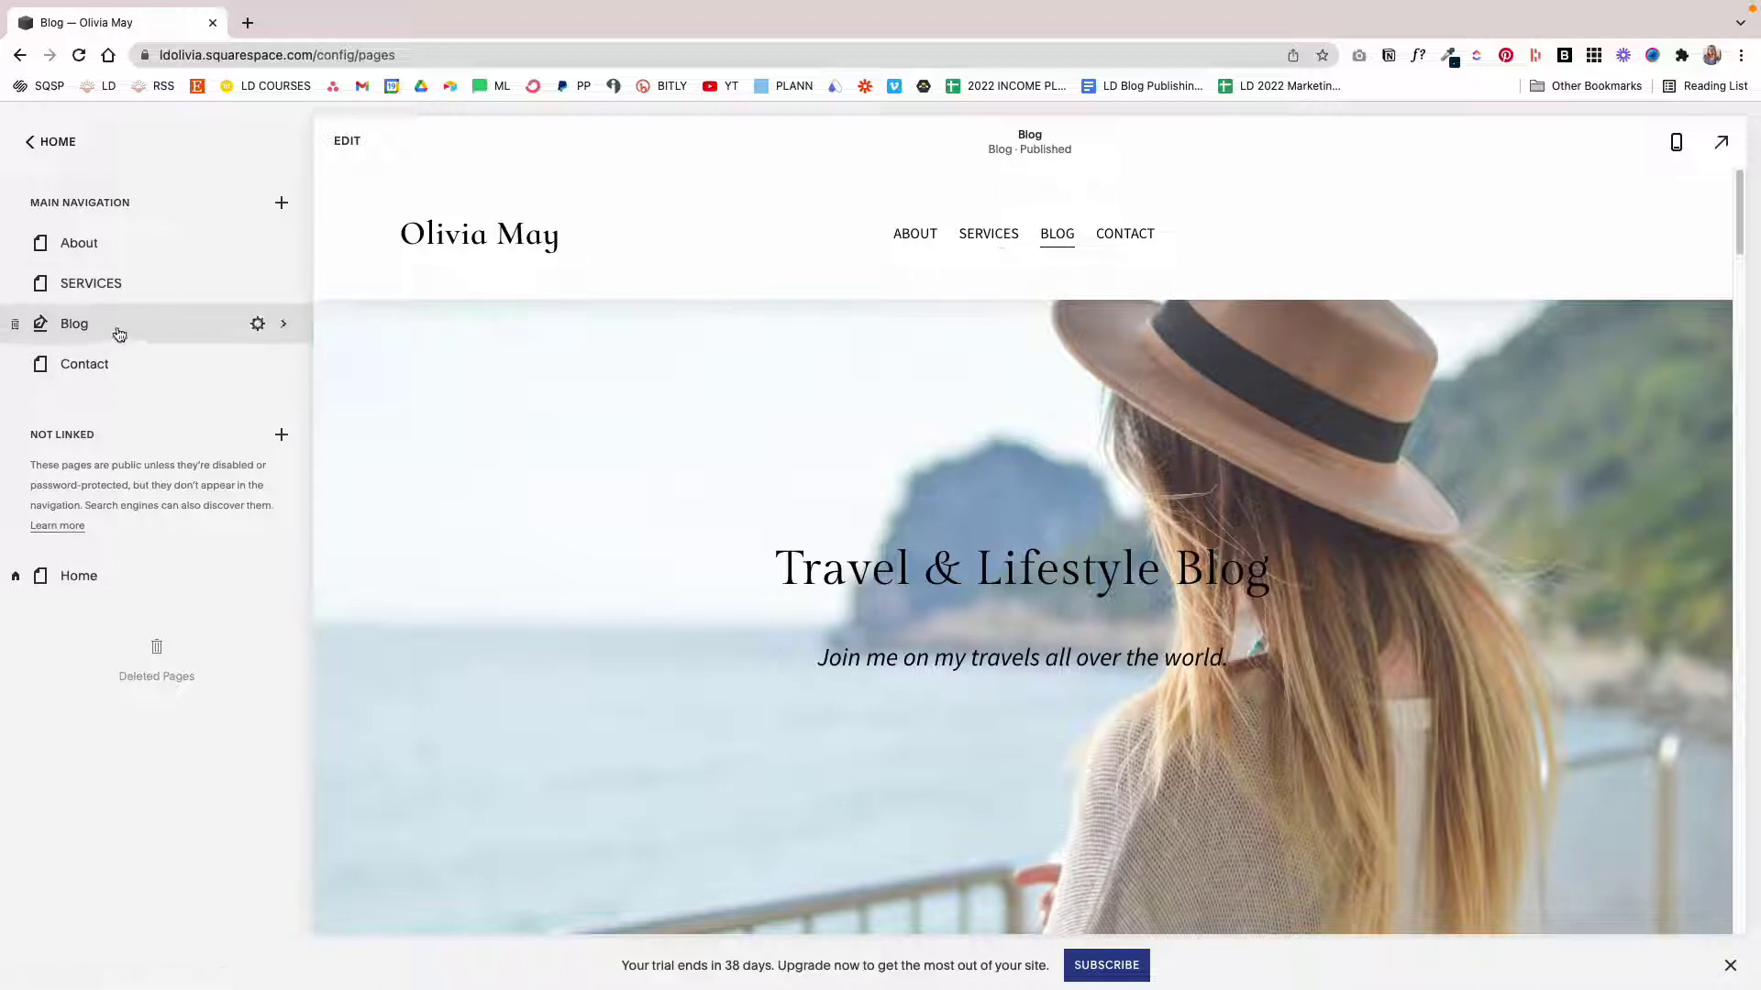
{"action": "left_click_drag", "start_coordinate": [117, 332], "coordinate": [71, 586]}
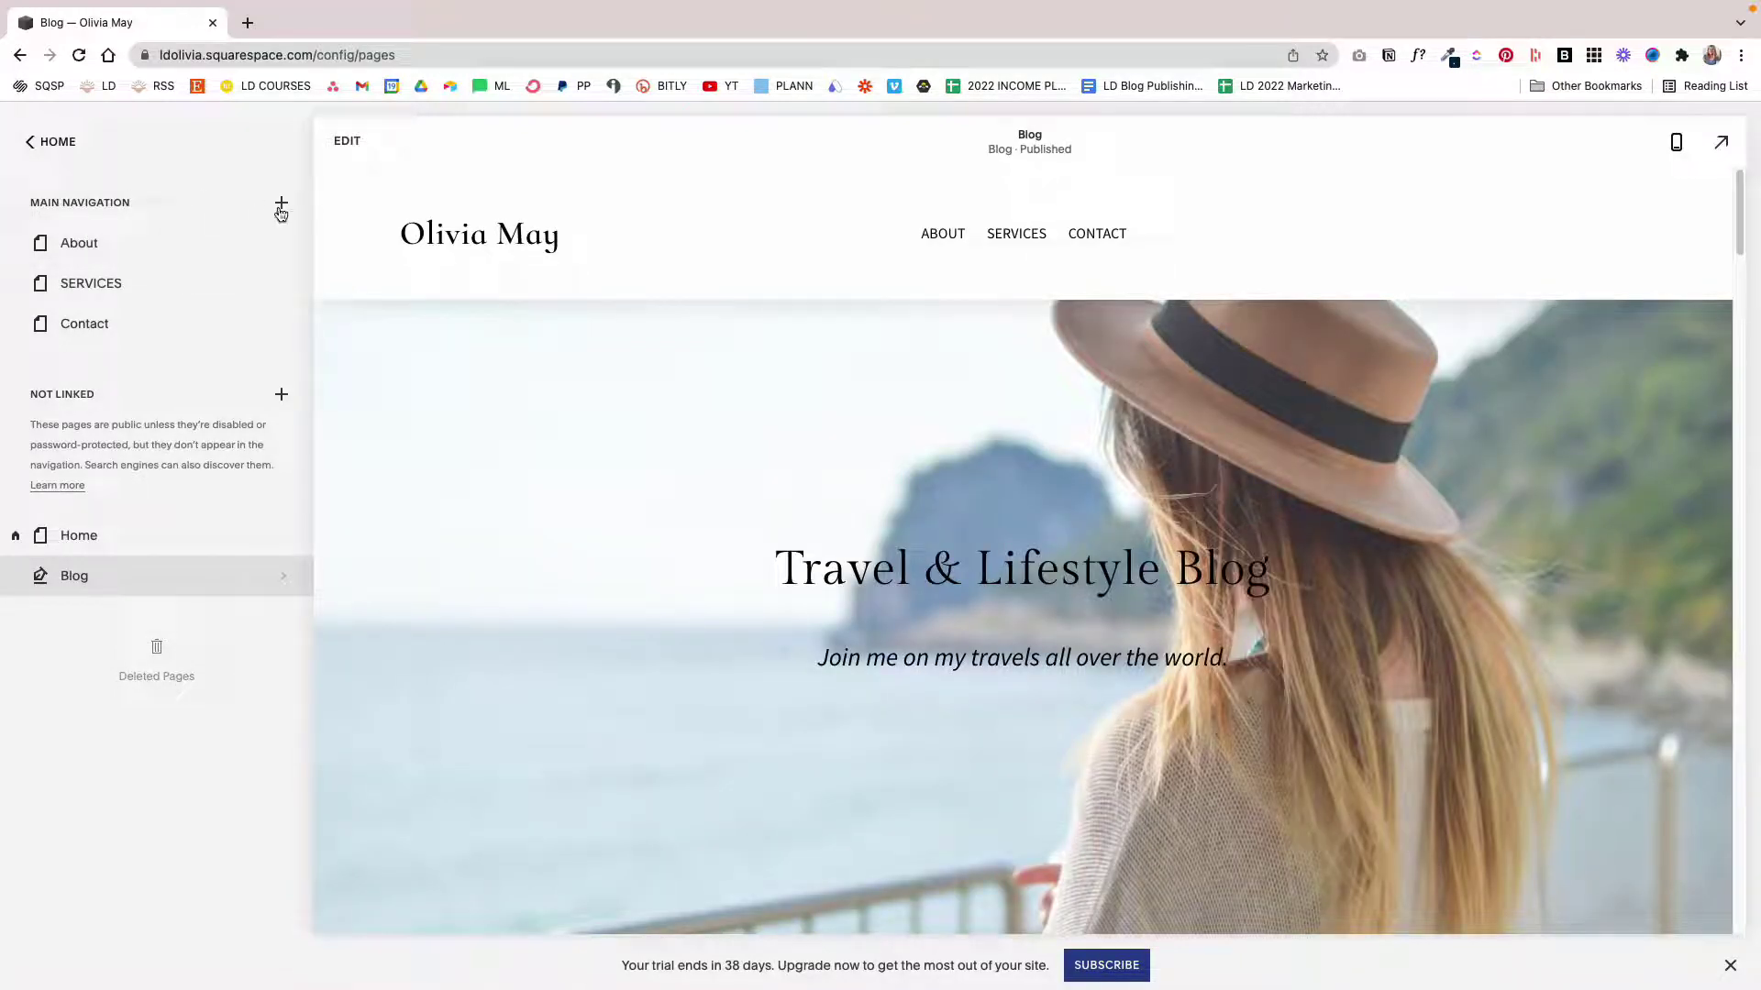
Add a new folder named Blog at the top of the Main Navigation
{"action": "left_click", "coordinate": [281, 204]}
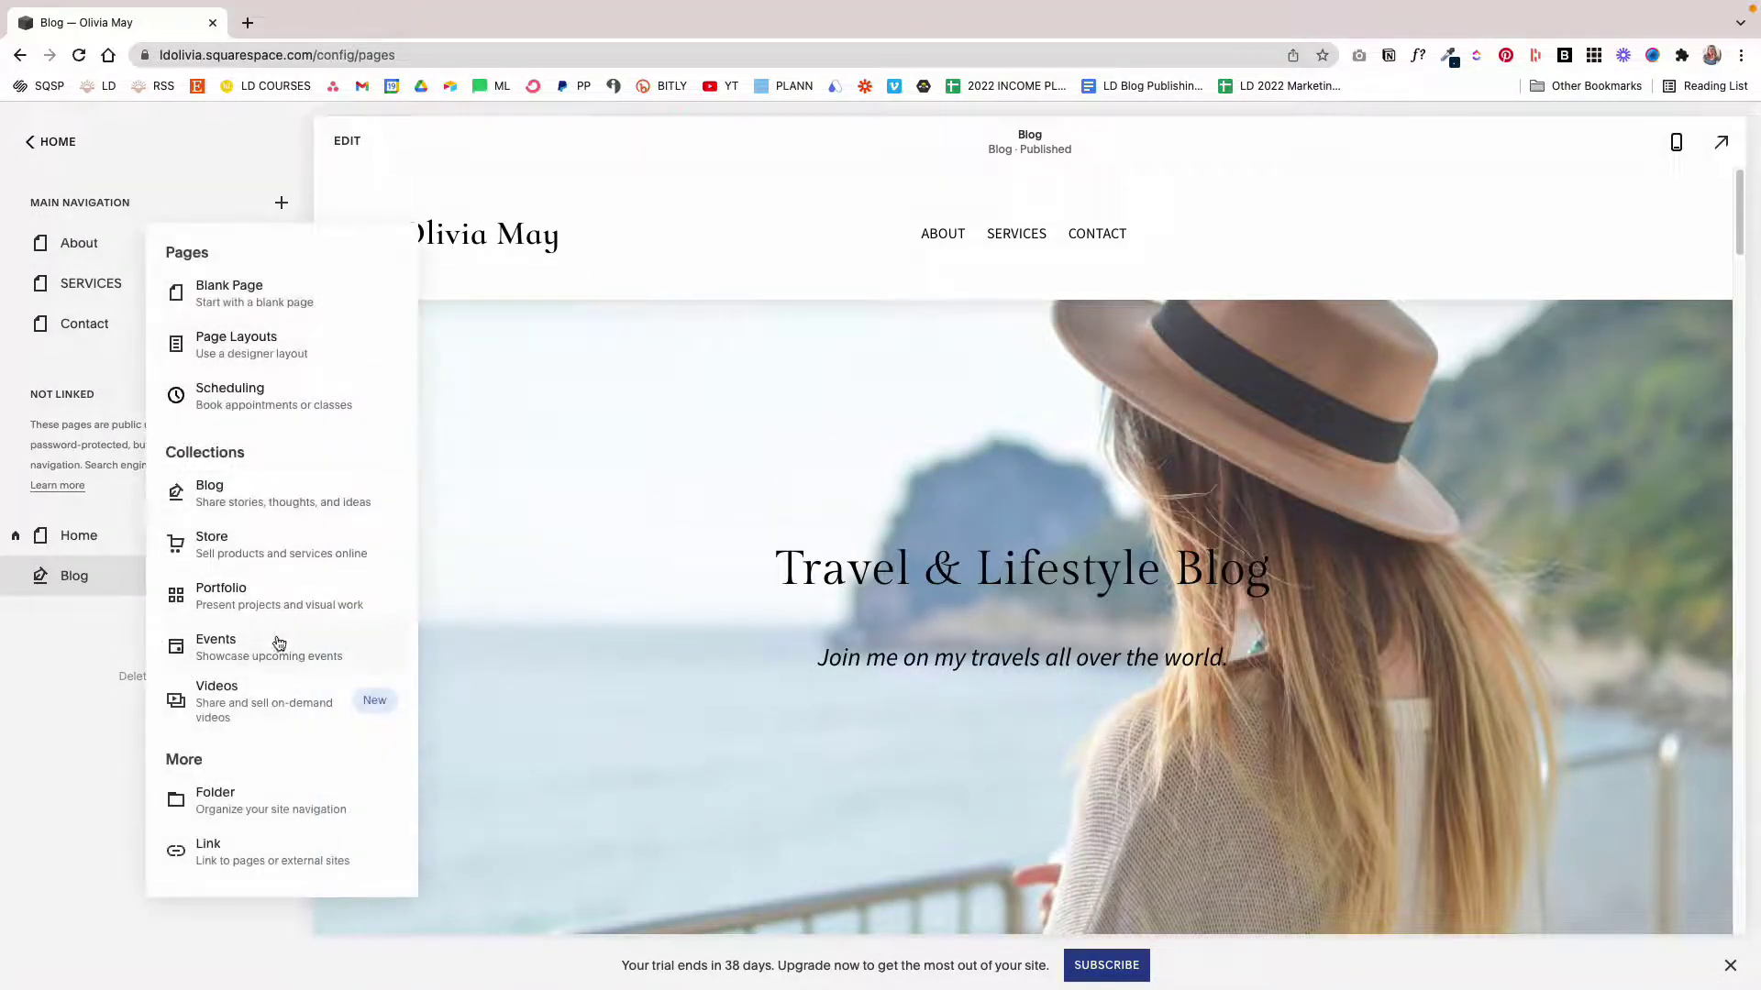
{"action": "left_click", "coordinate": [236, 803]}
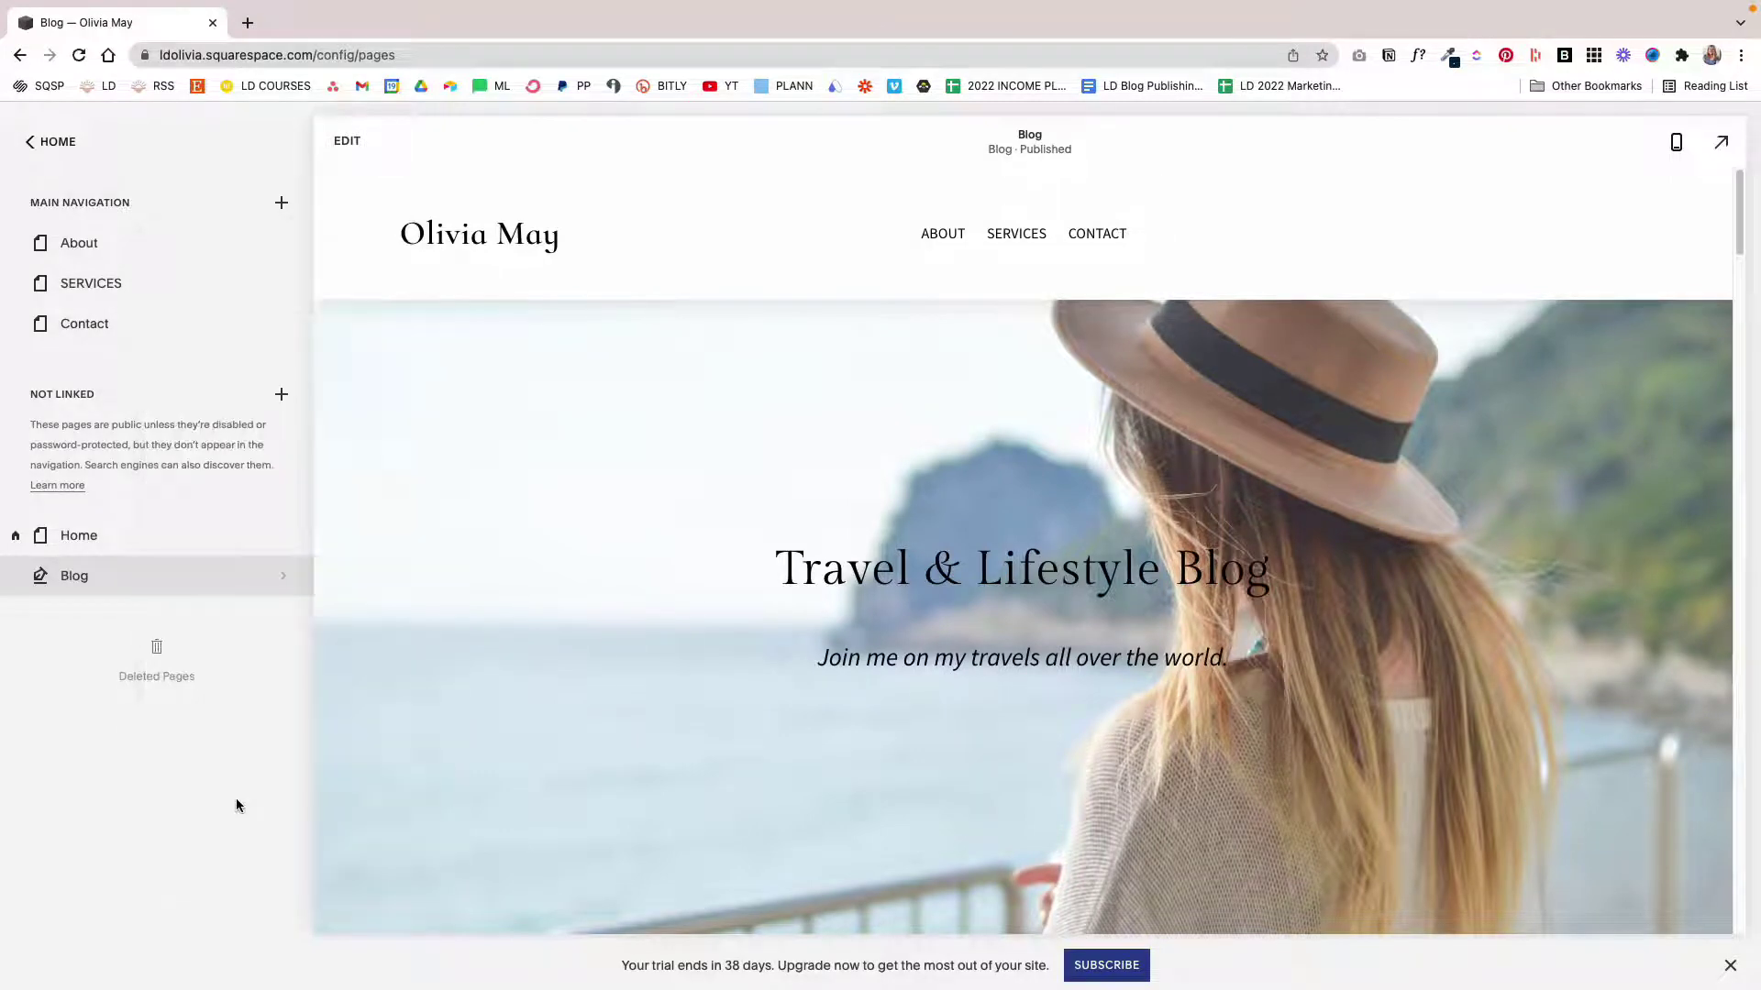
{"action": "type", "text": "Blo"}
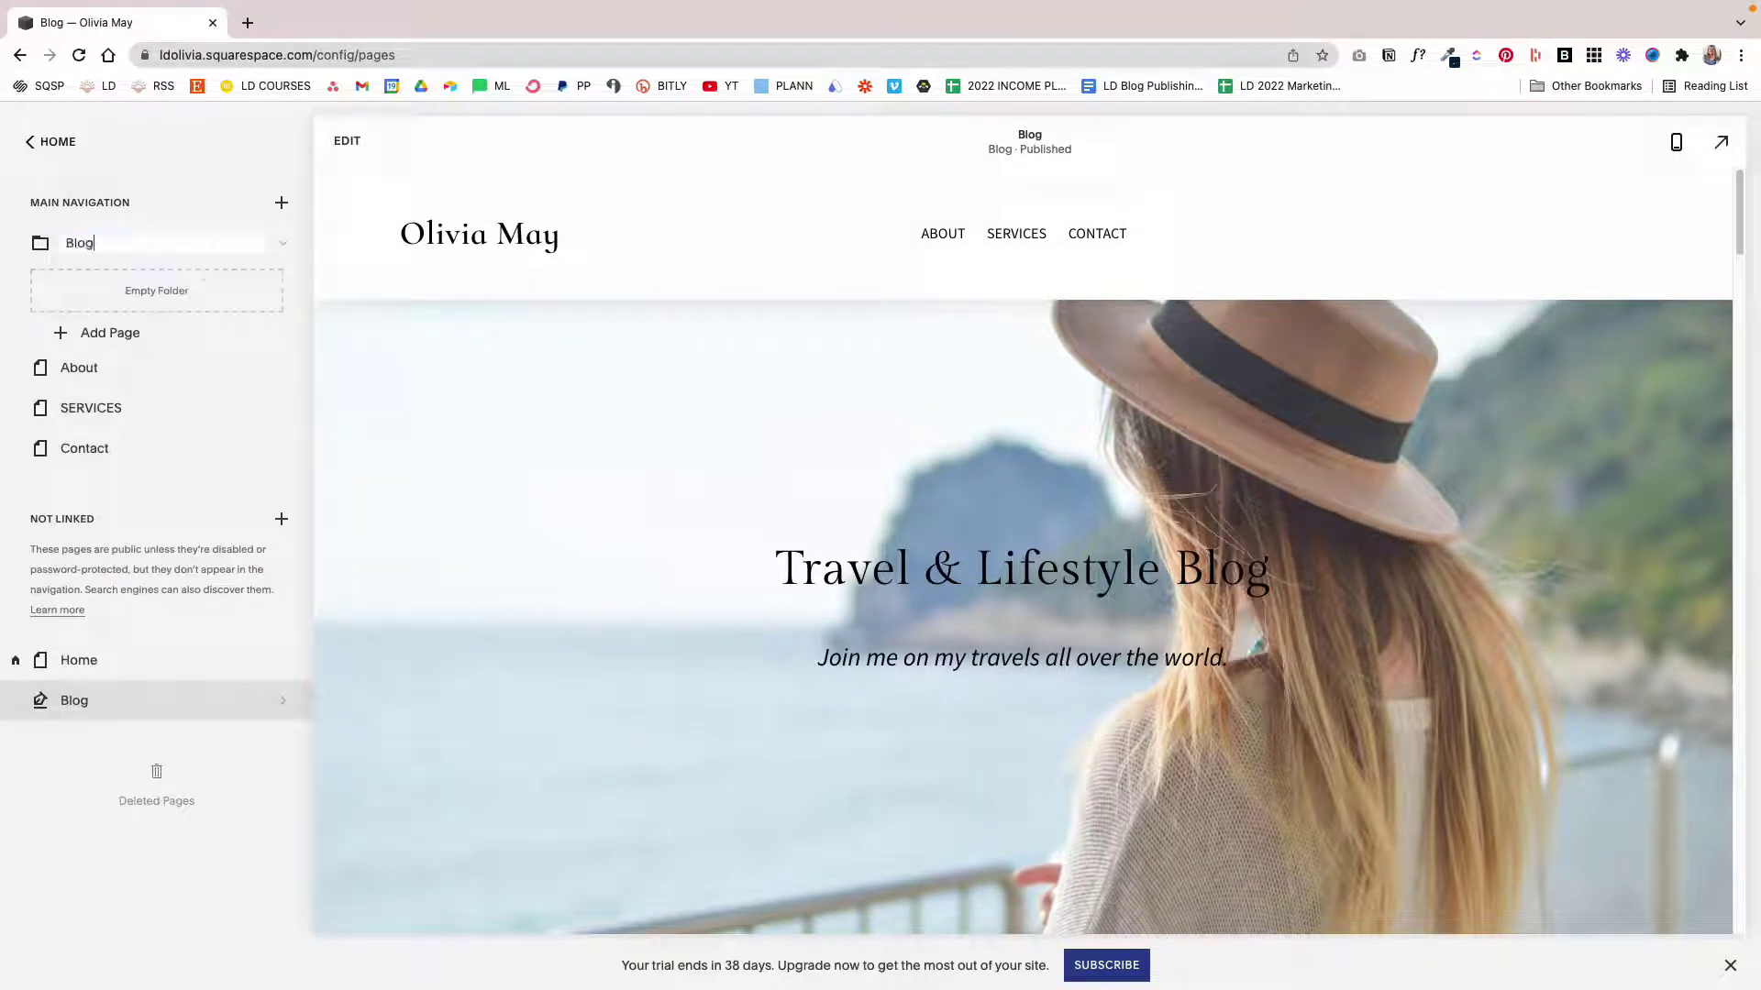
{"action": "type", "text": "g"}
{"action": "key", "text": "Return"}
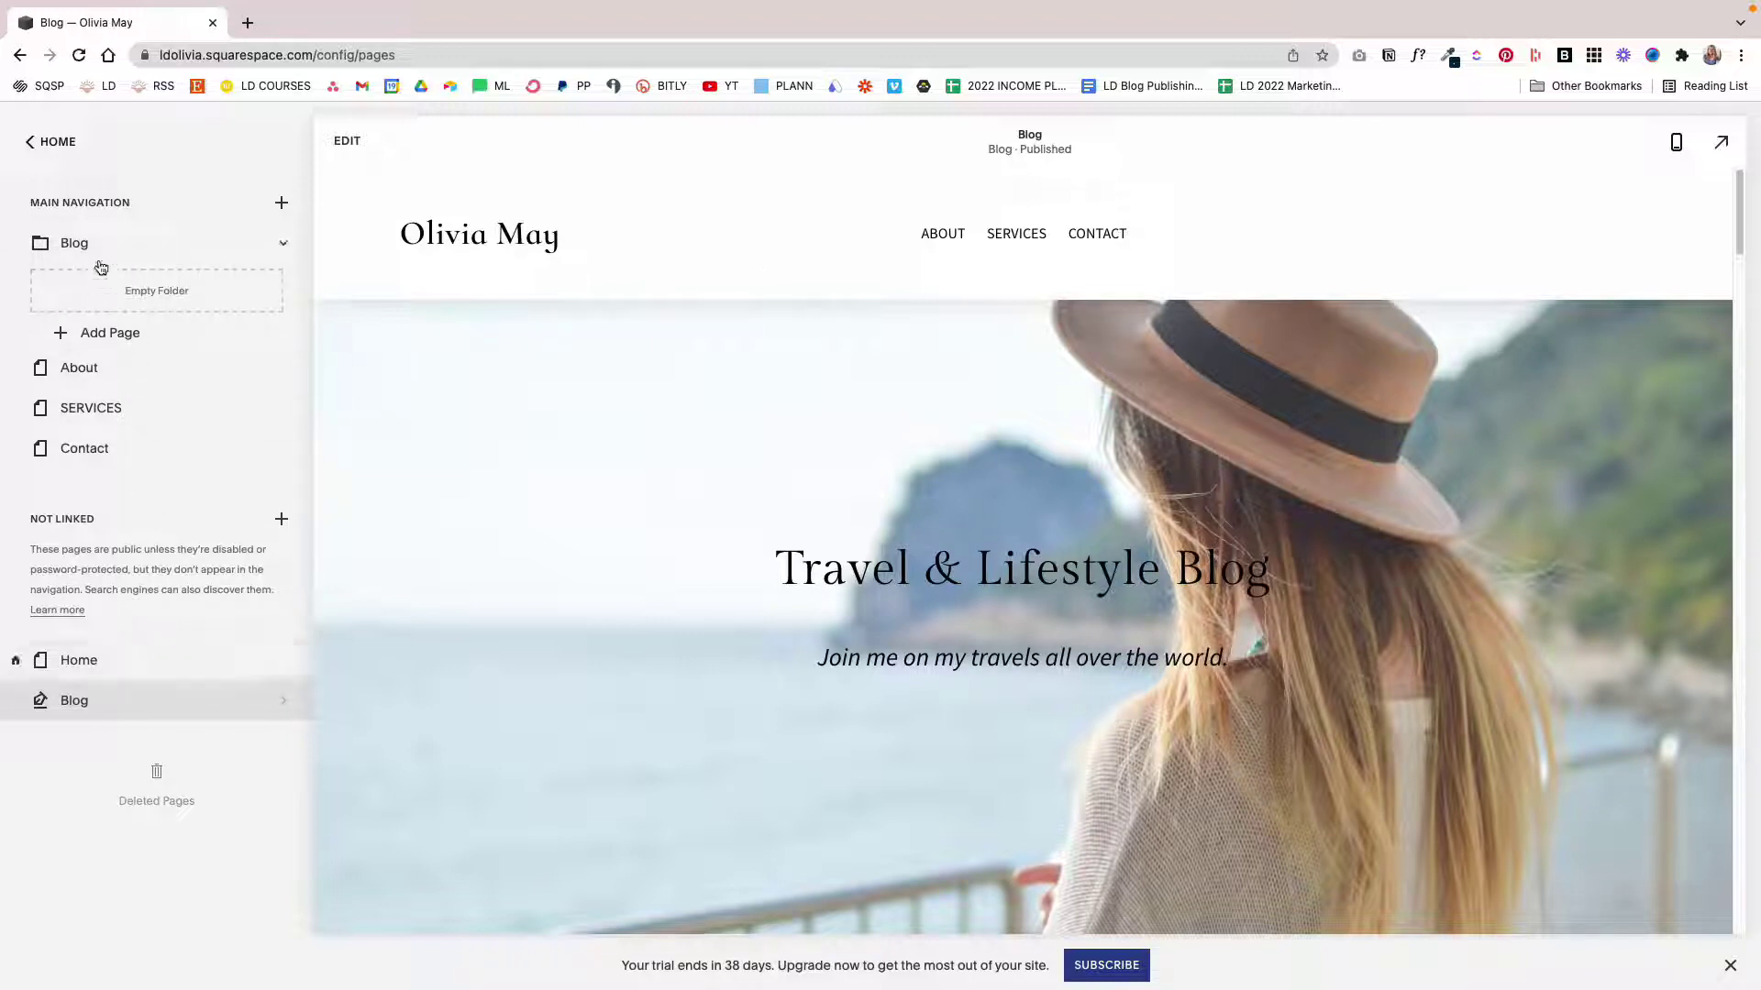
Start a new link titled Lifestyle inside the Blog folder
{"action": "left_click", "coordinate": [104, 337]}
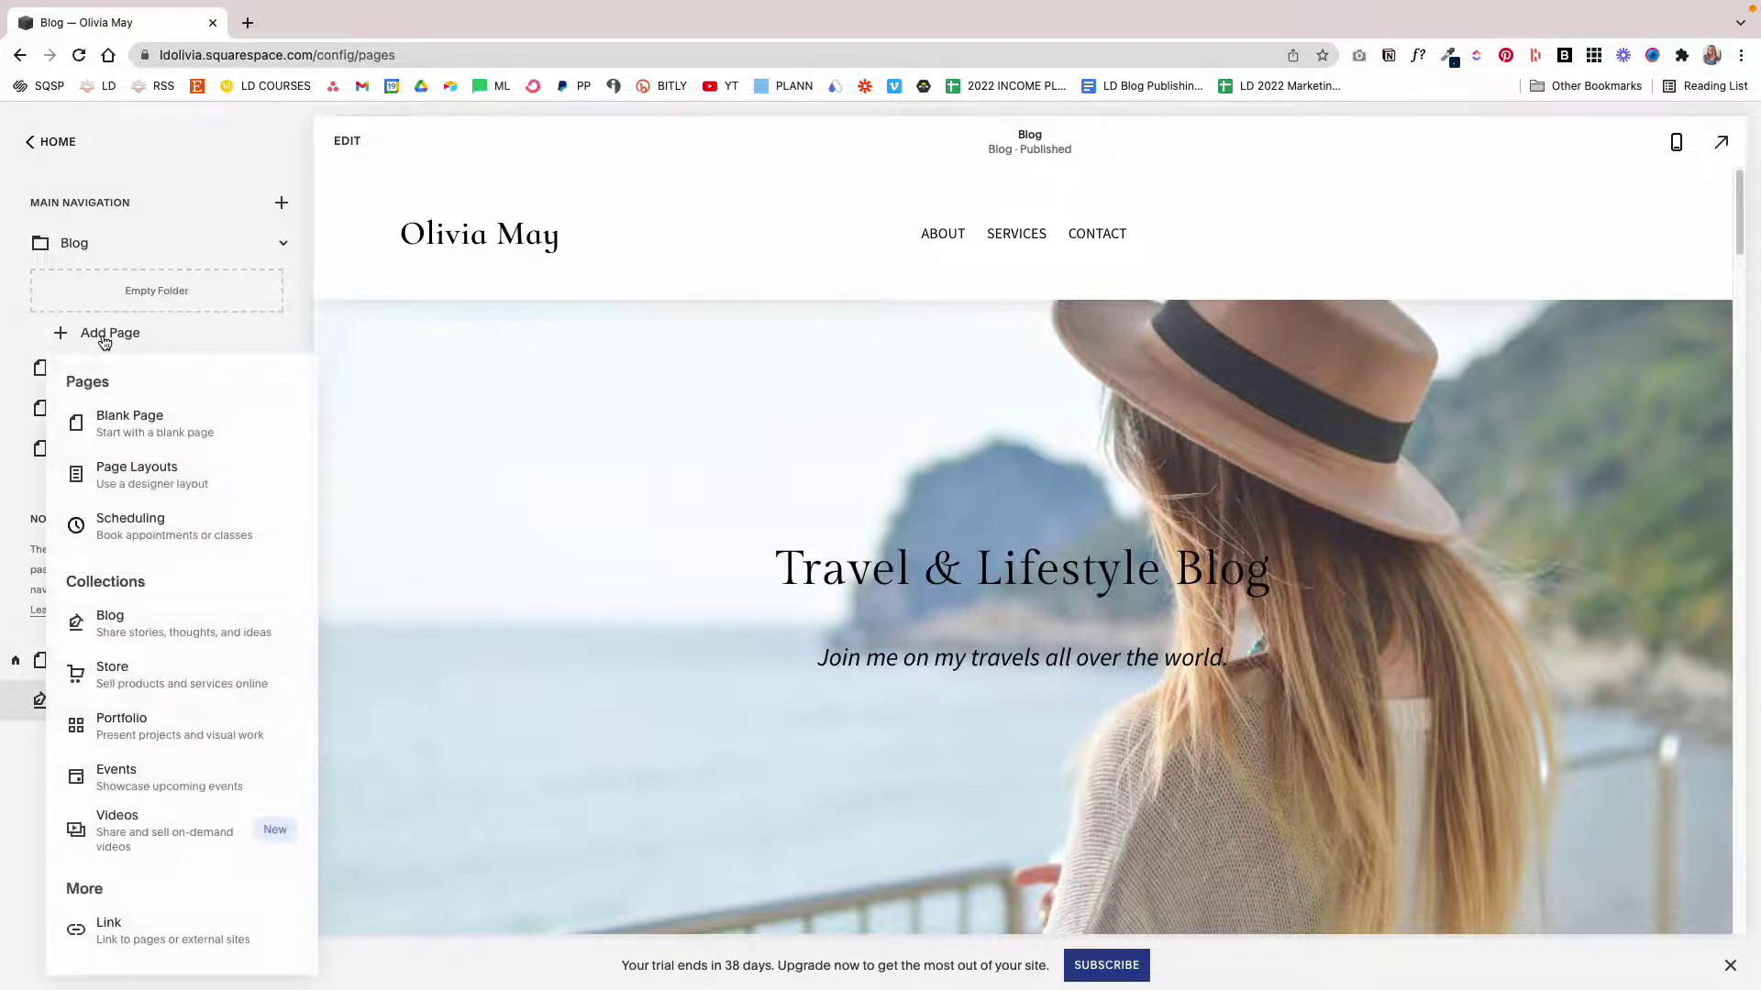
{"action": "key", "text": "Escape"}
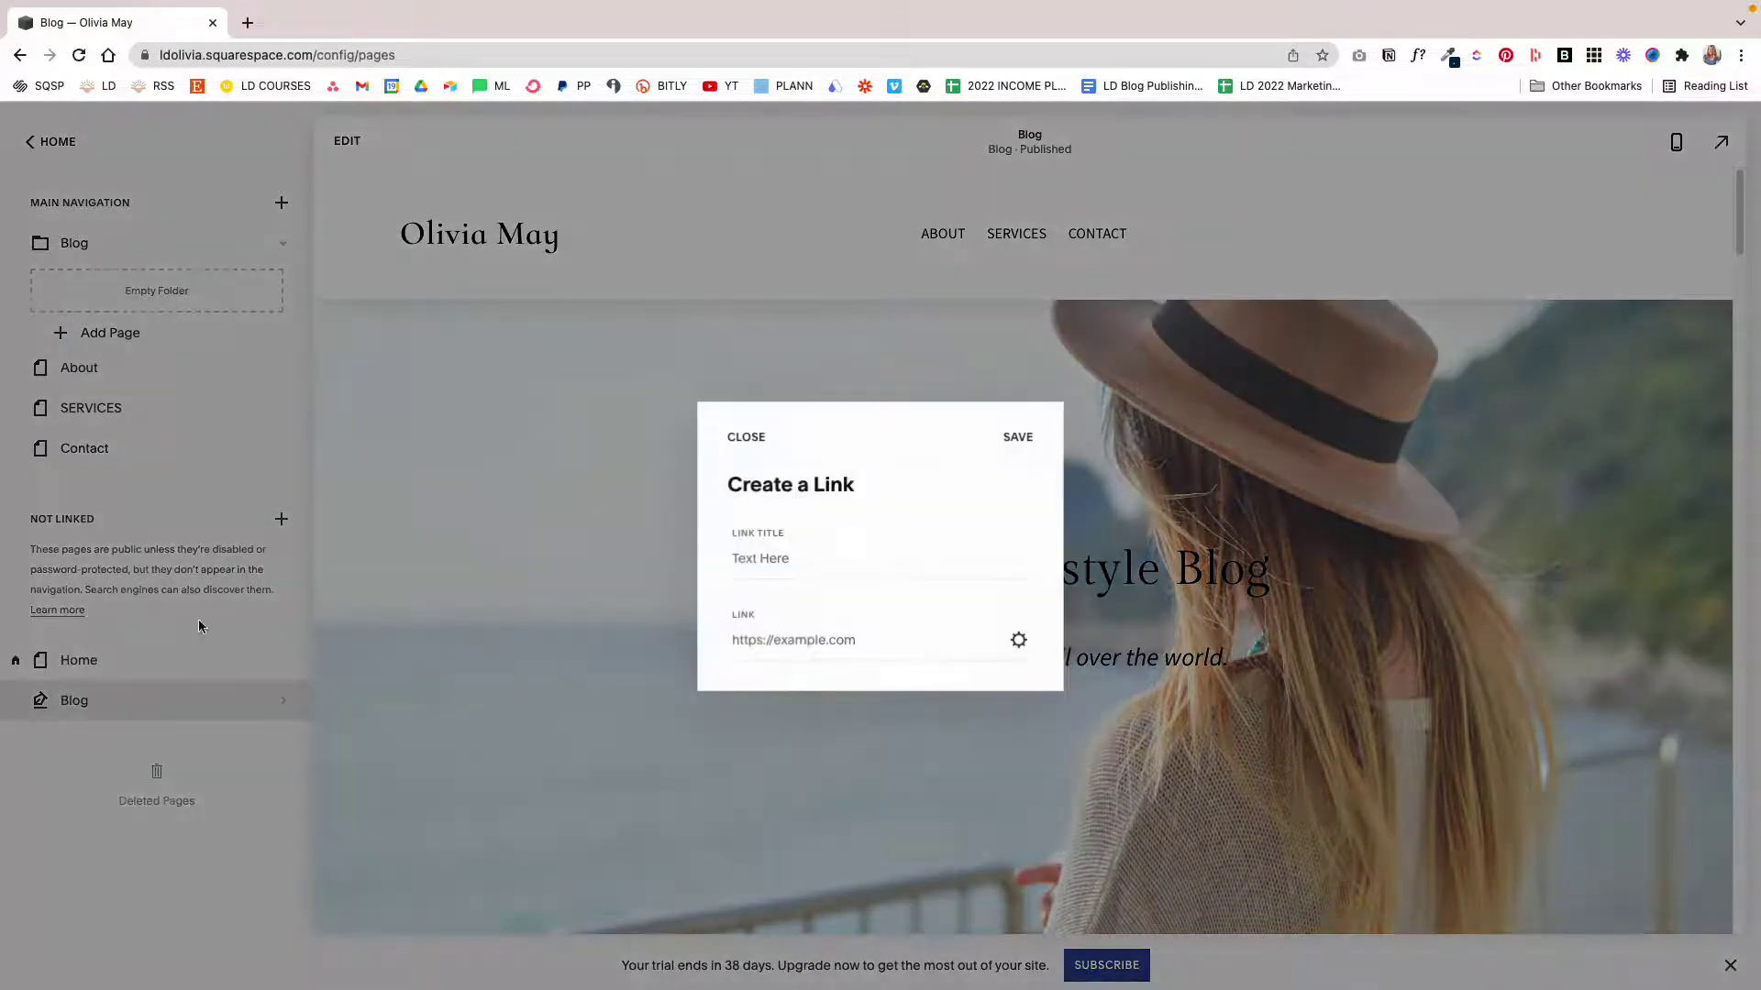
{"action": "left_click", "coordinate": [759, 563]}
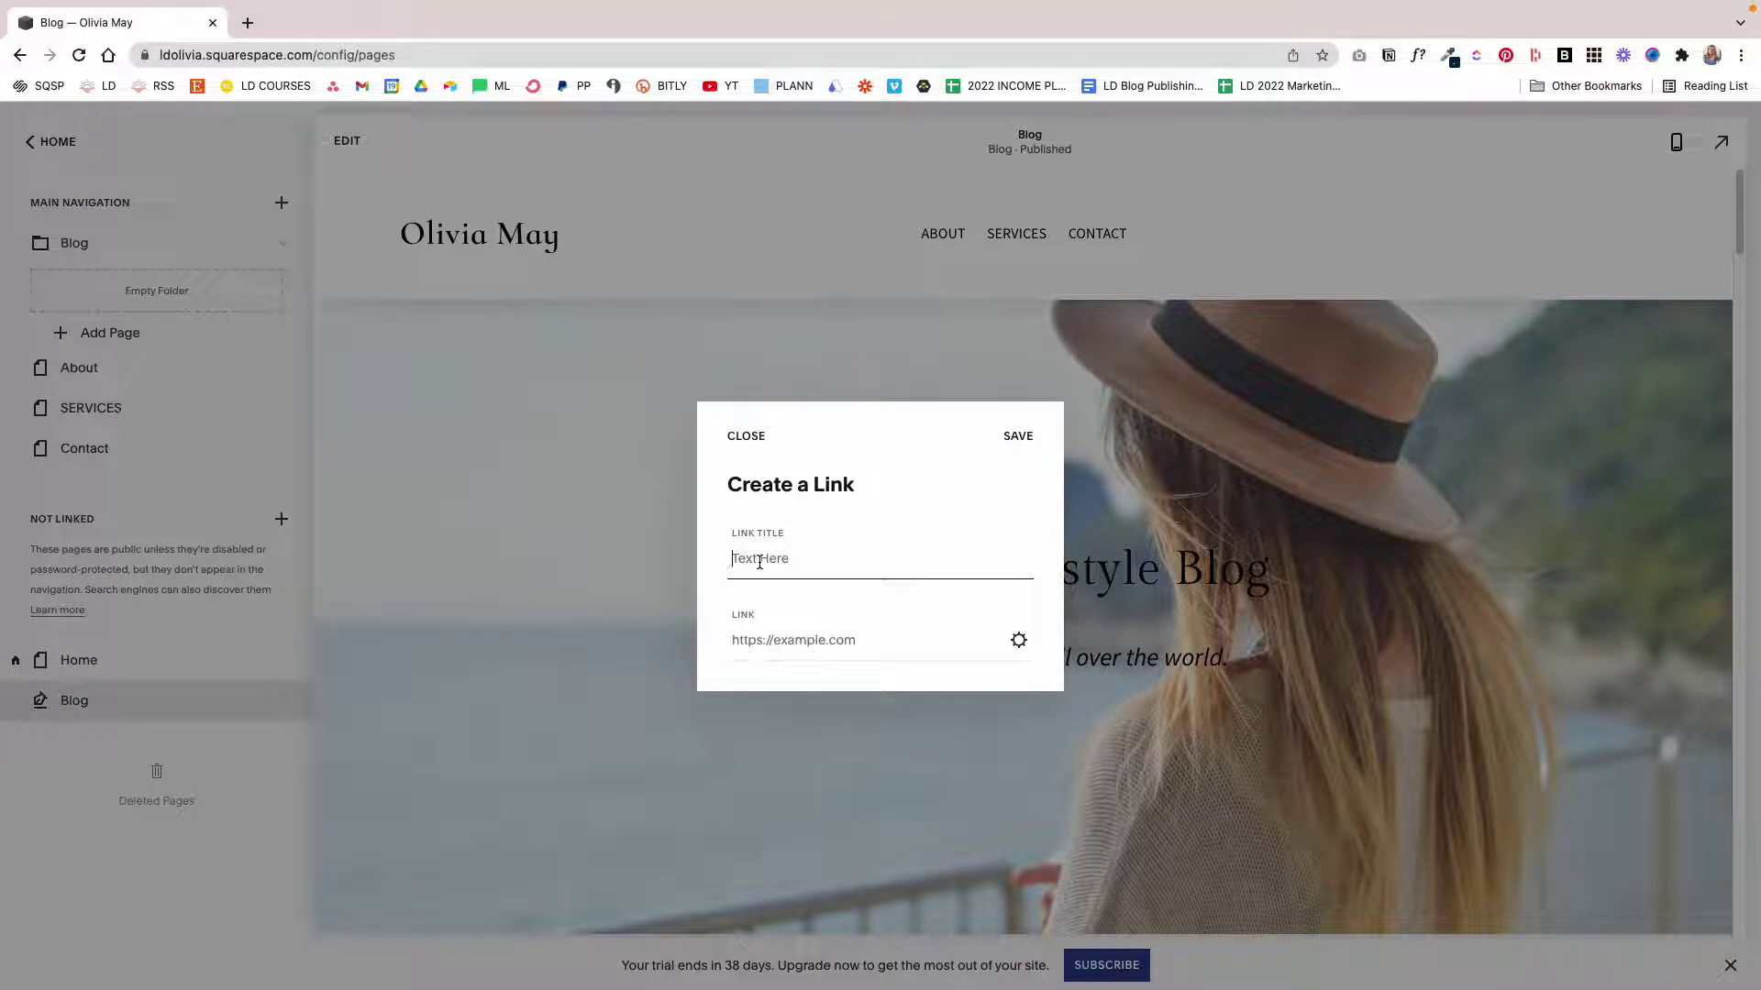
{"action": "type", "text": "Lifestyle"}
{"action": "left_click", "coordinate": [786, 650]}
{"action": "left_click", "coordinate": [1018, 640]}
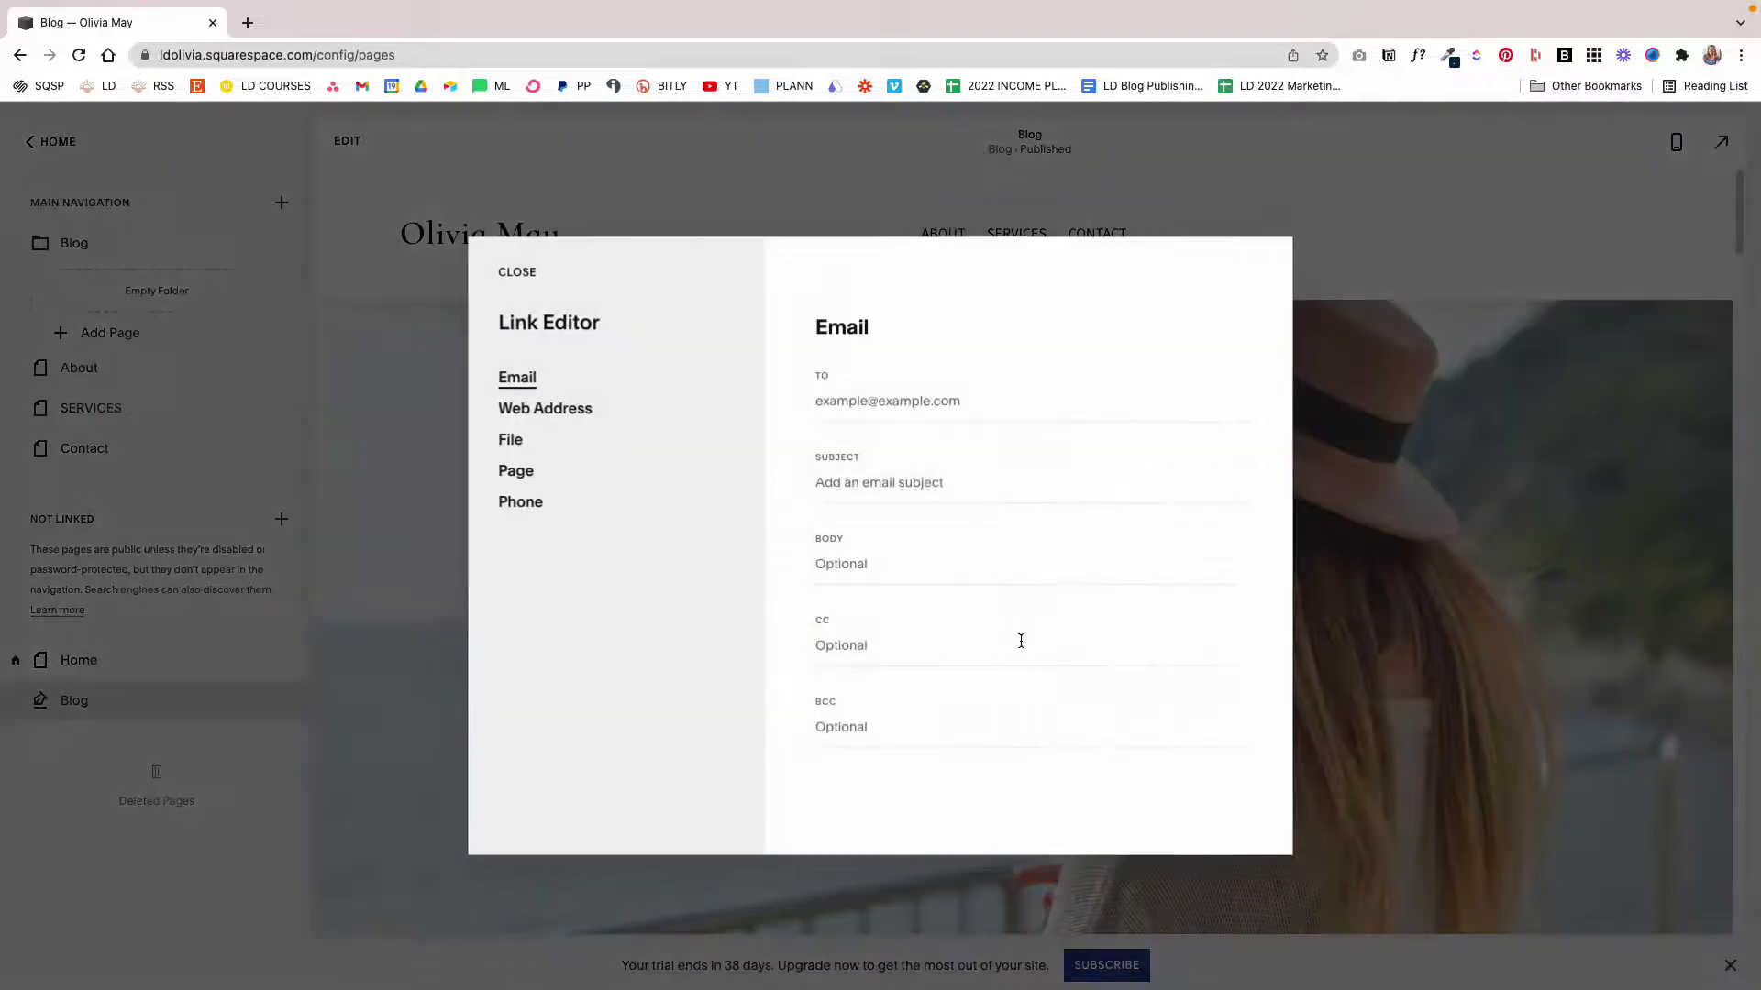
Point the Lifestyle link to /blog filtered to the Lifestyle category, and save
{"action": "left_click", "coordinate": [526, 477]}
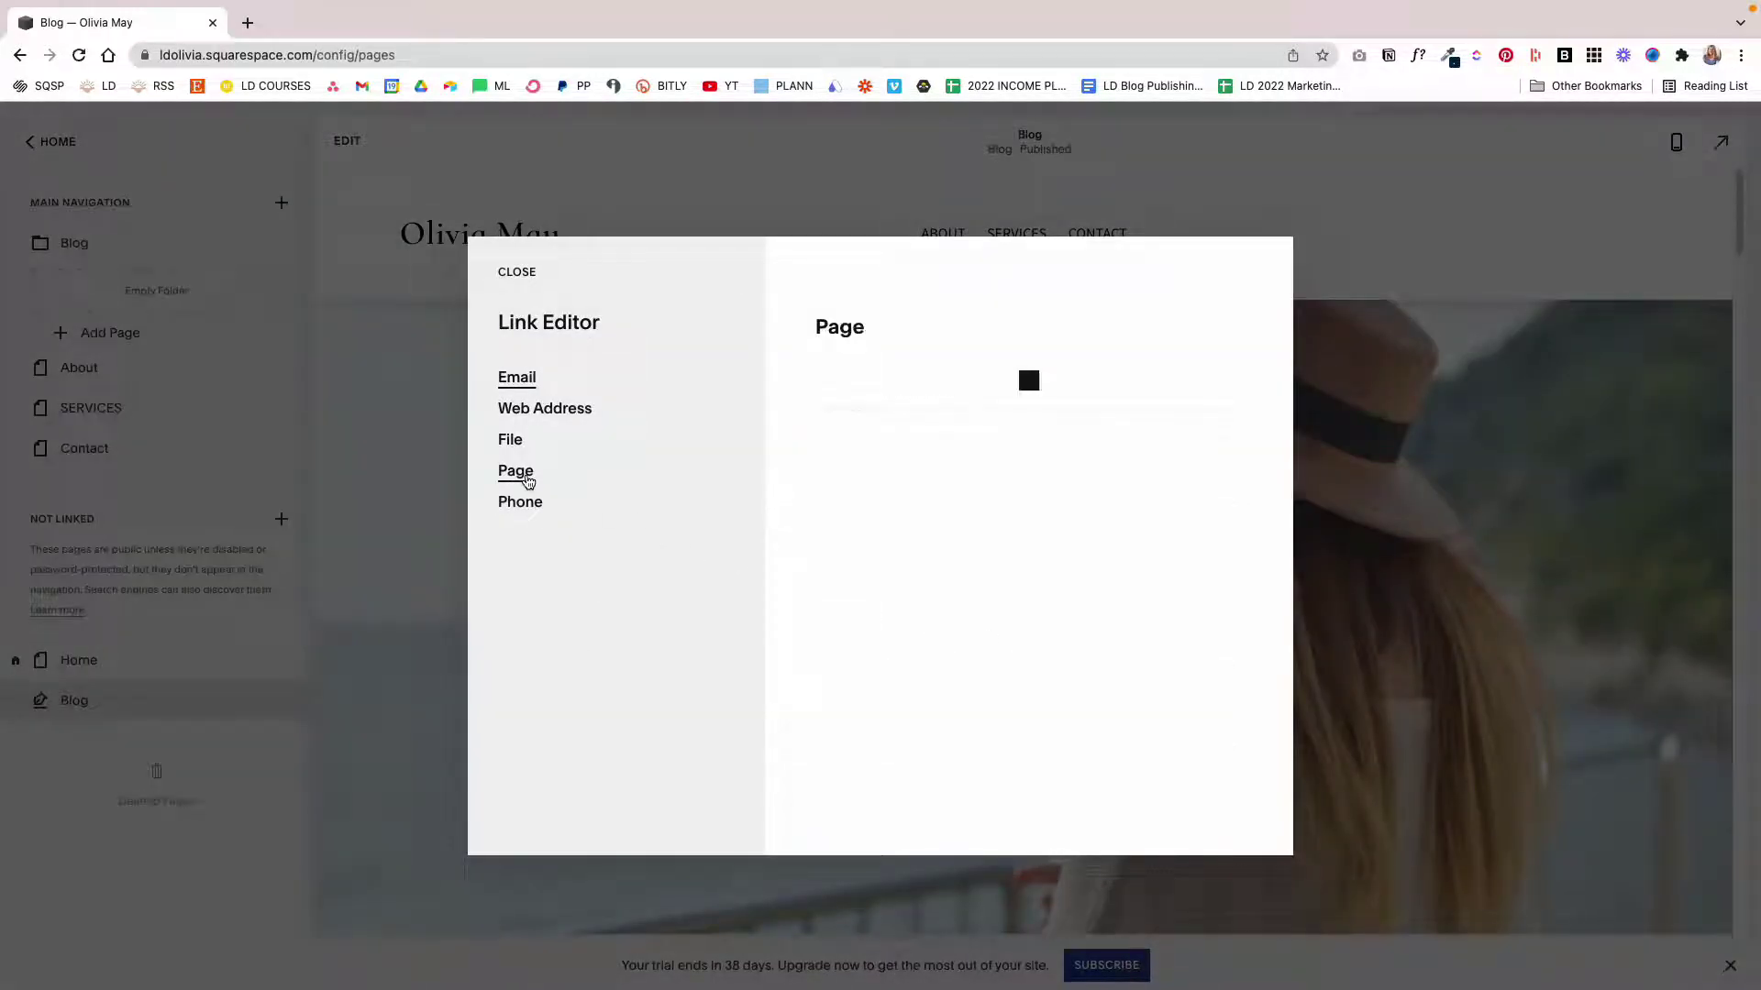
{"action": "left_click", "coordinate": [849, 429]}
{"action": "type", "text": "/Blo"}
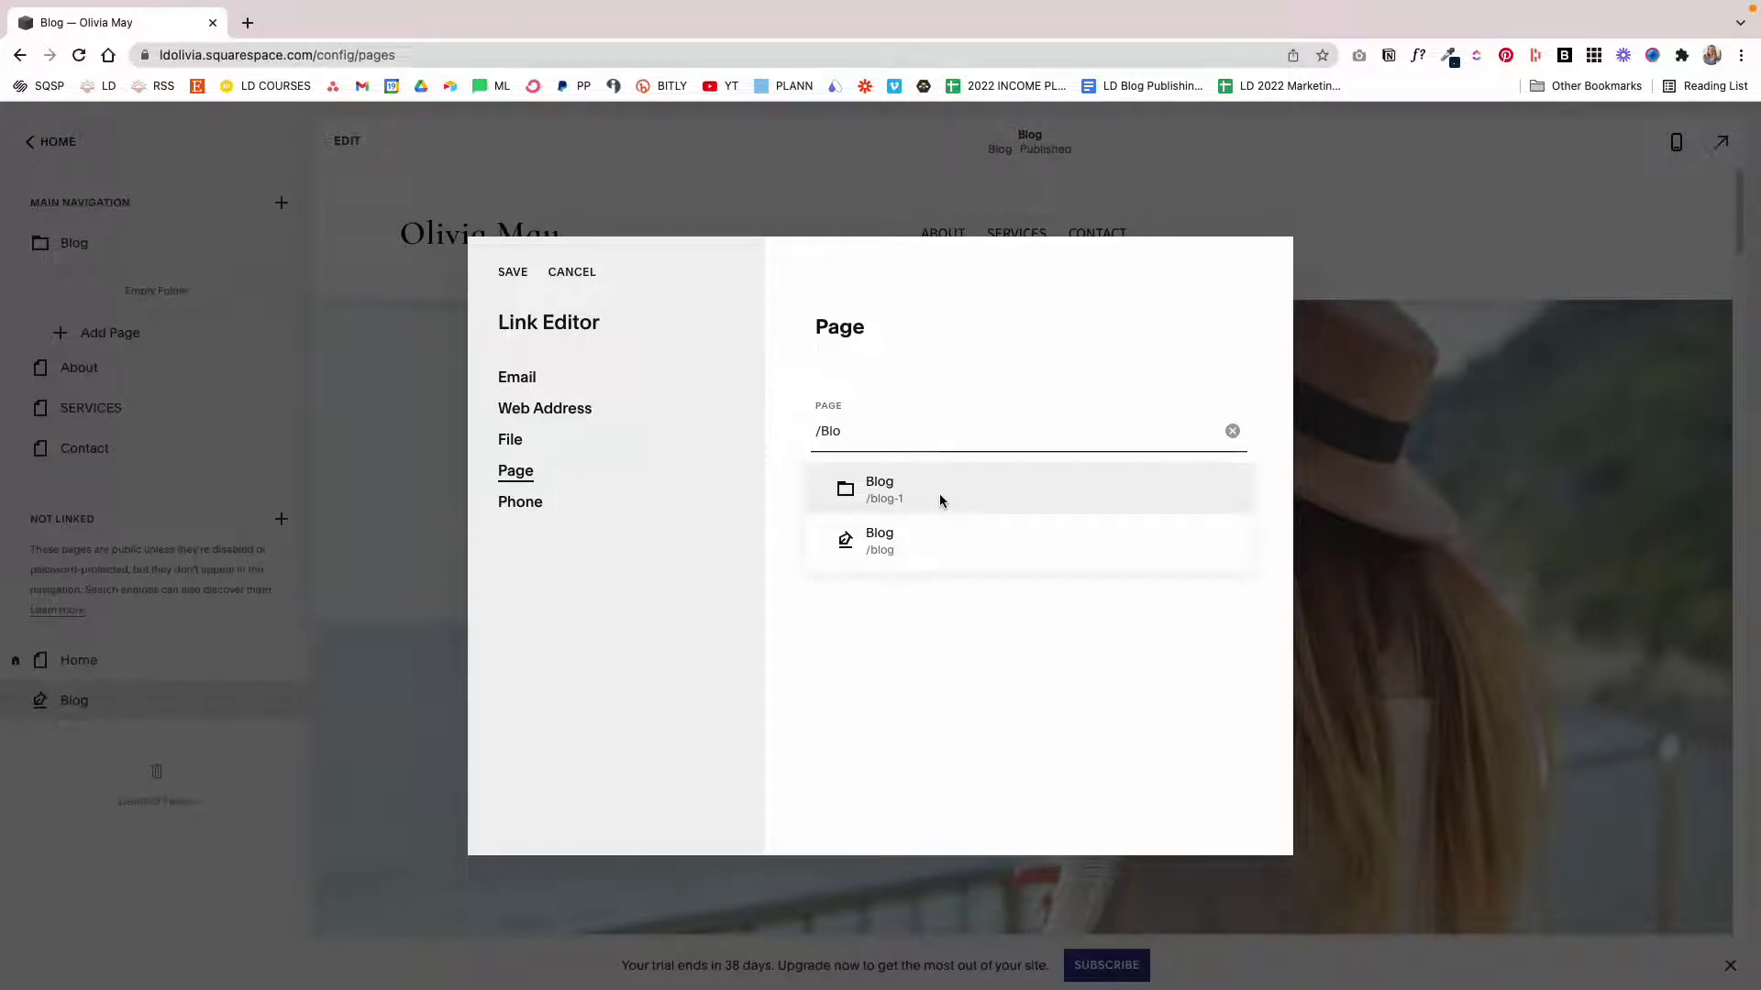
{"action": "left_click", "coordinate": [895, 548]}
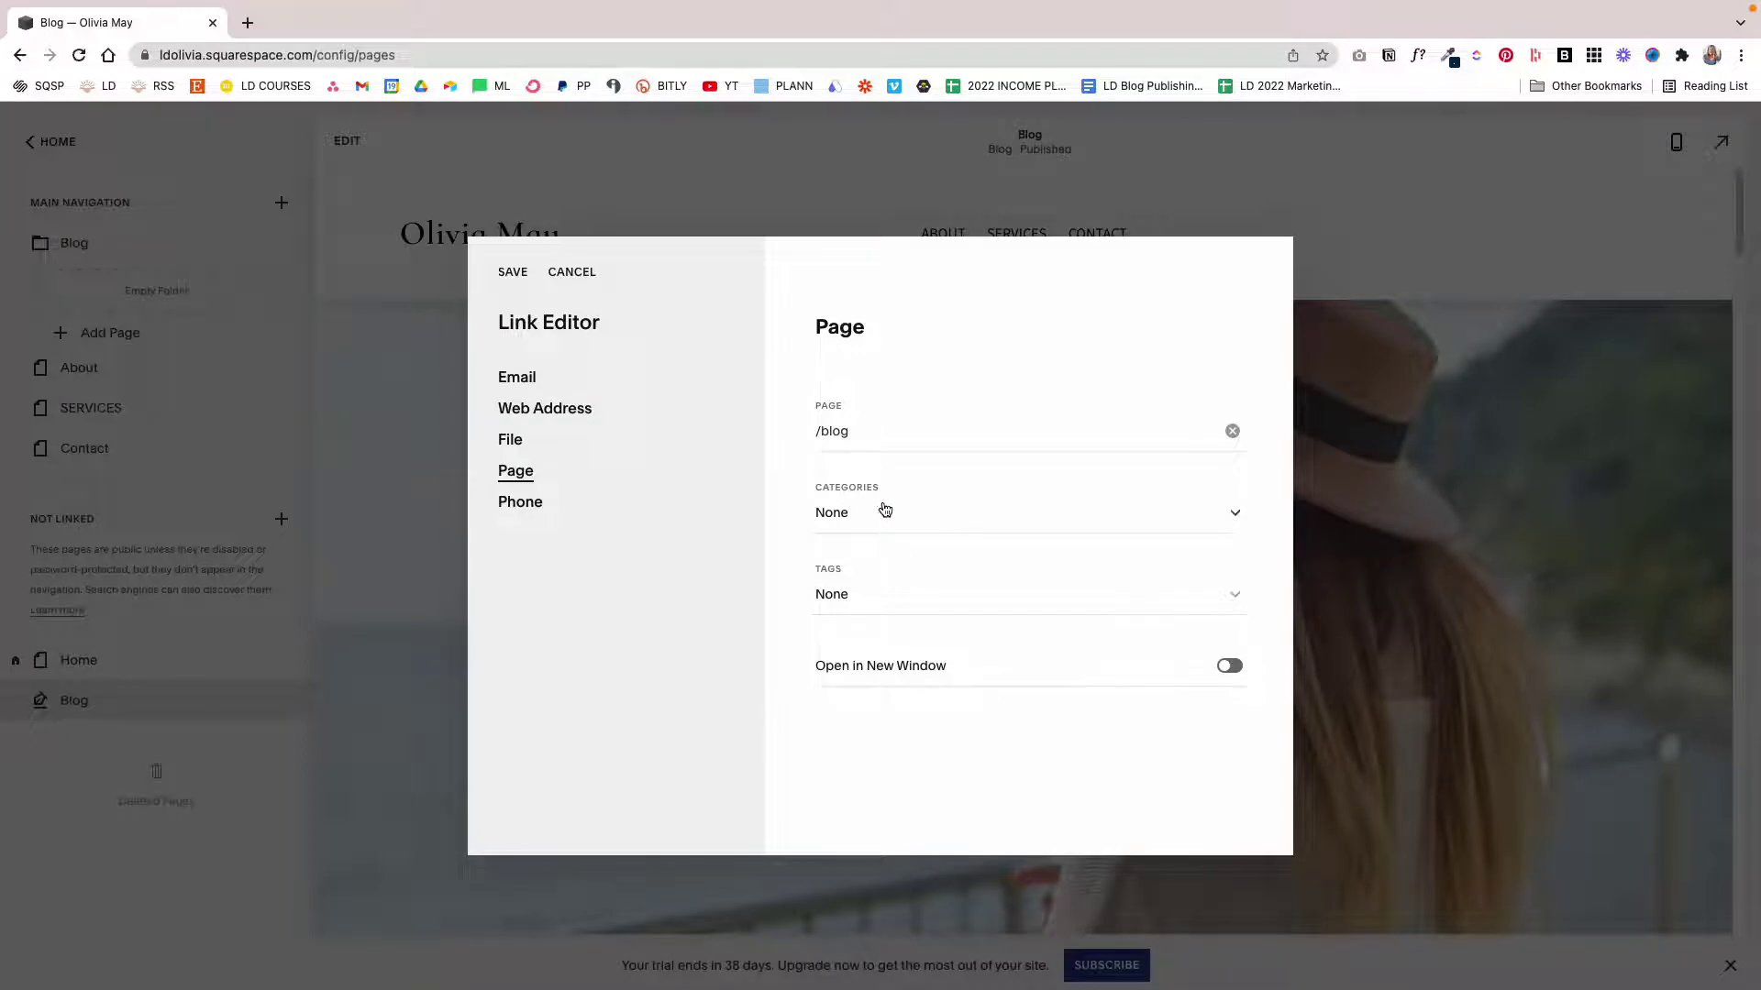
{"action": "left_click", "coordinate": [905, 521]}
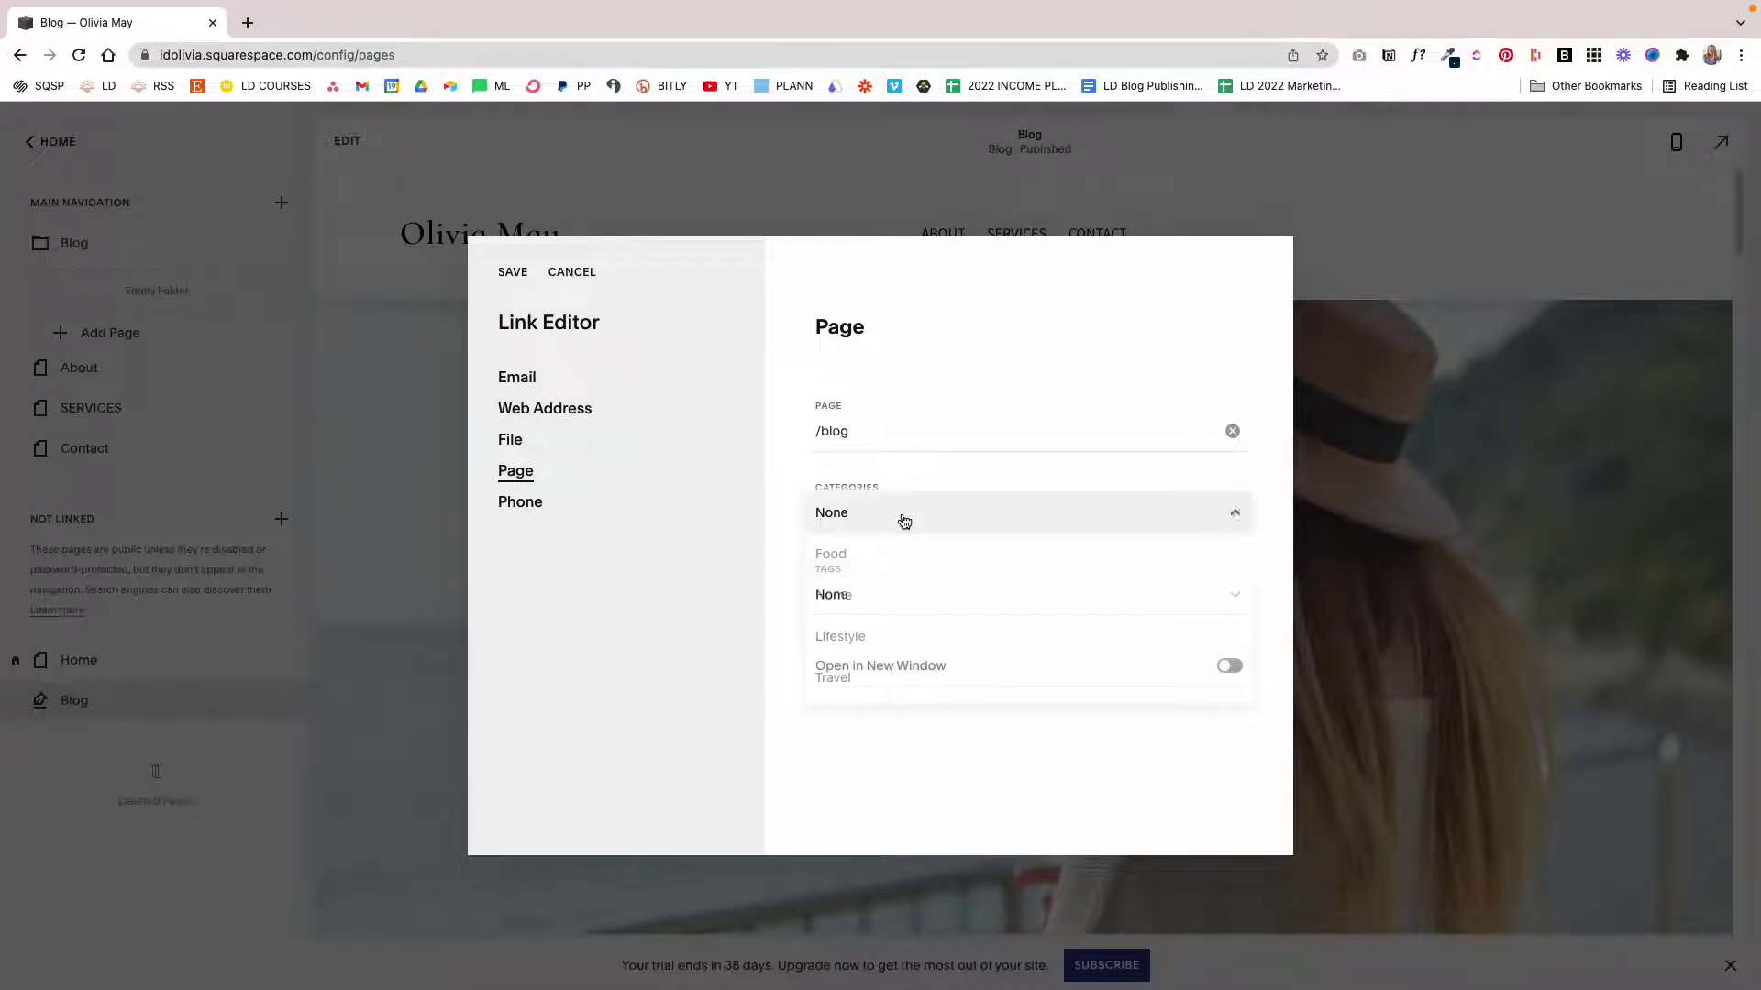
{"action": "left_click", "coordinate": [896, 644]}
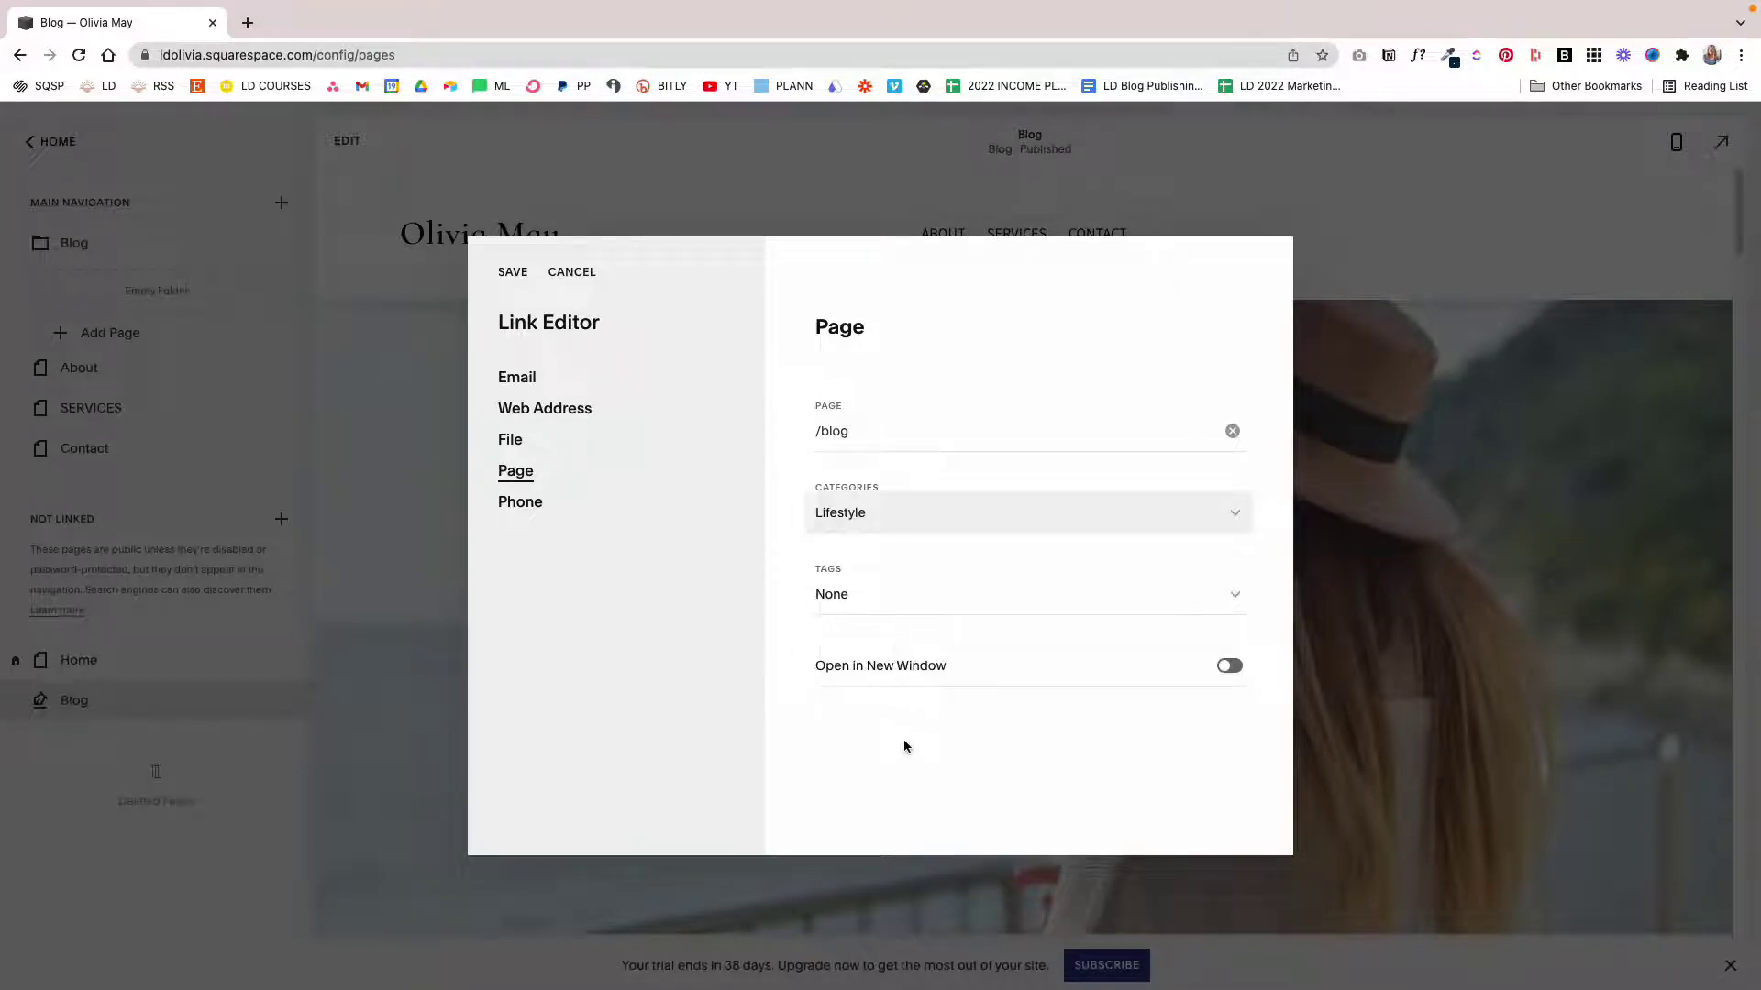
{"action": "left_click", "coordinate": [518, 275]}
{"action": "left_click", "coordinate": [1033, 446]}
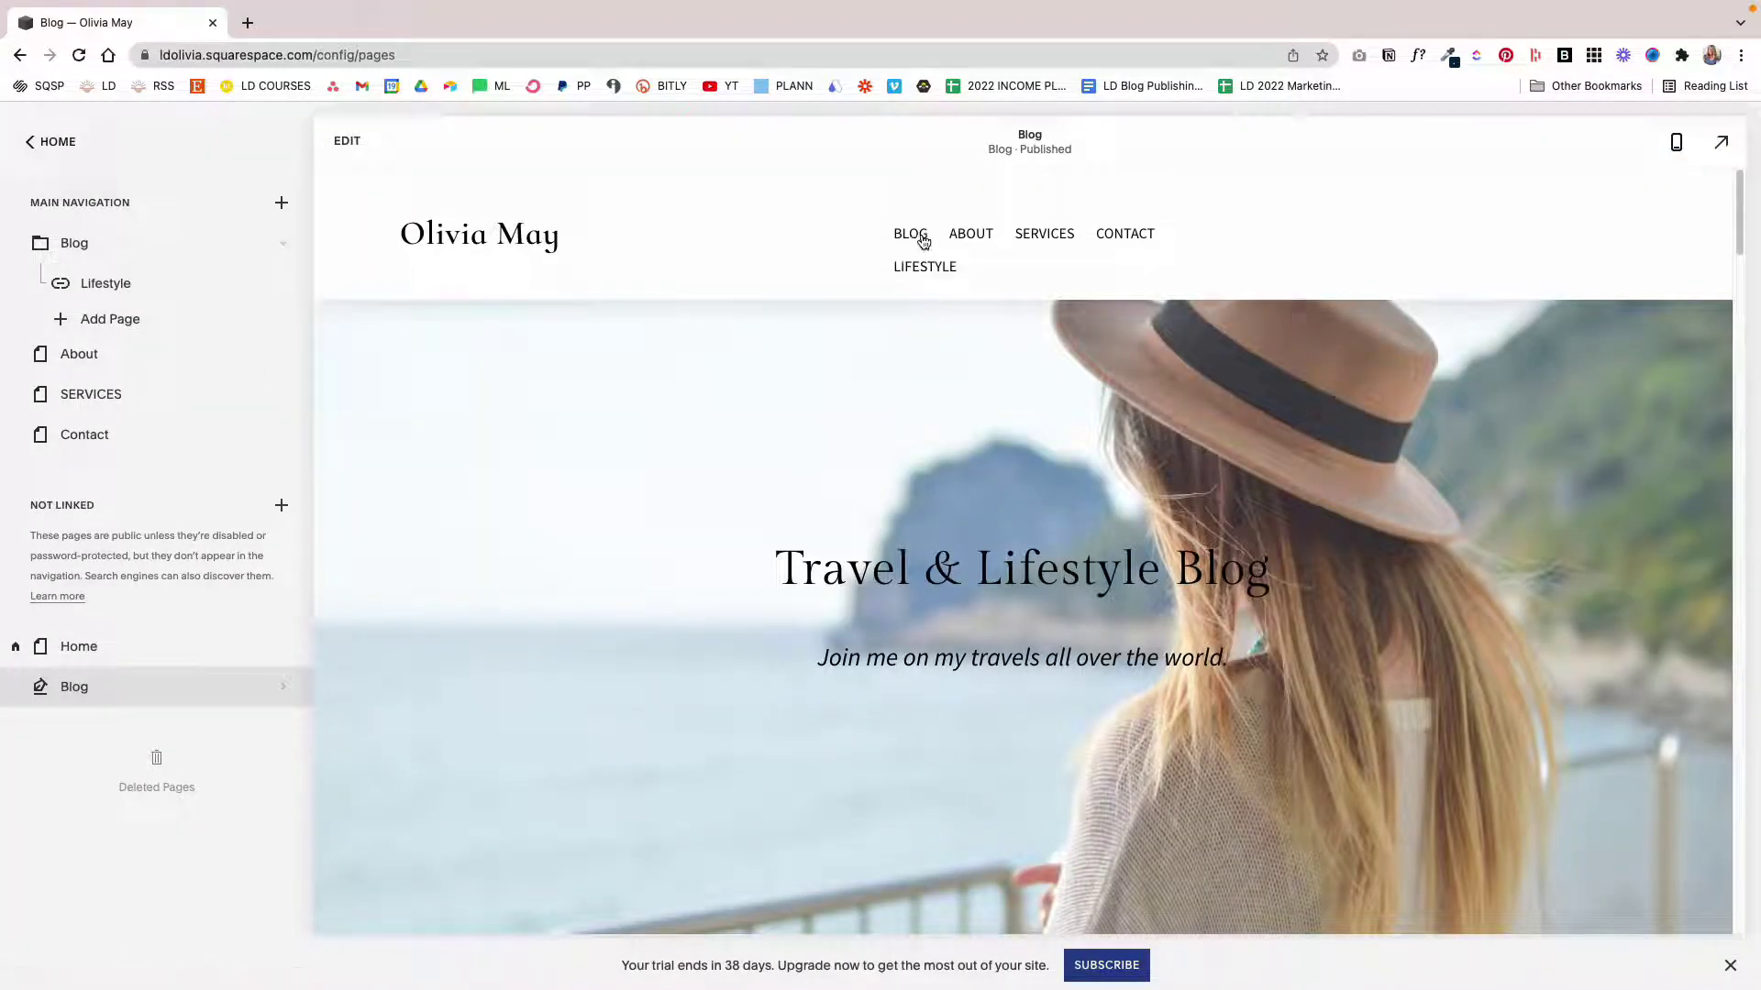
{"action": "mouse_move", "coordinate": [923, 241]}
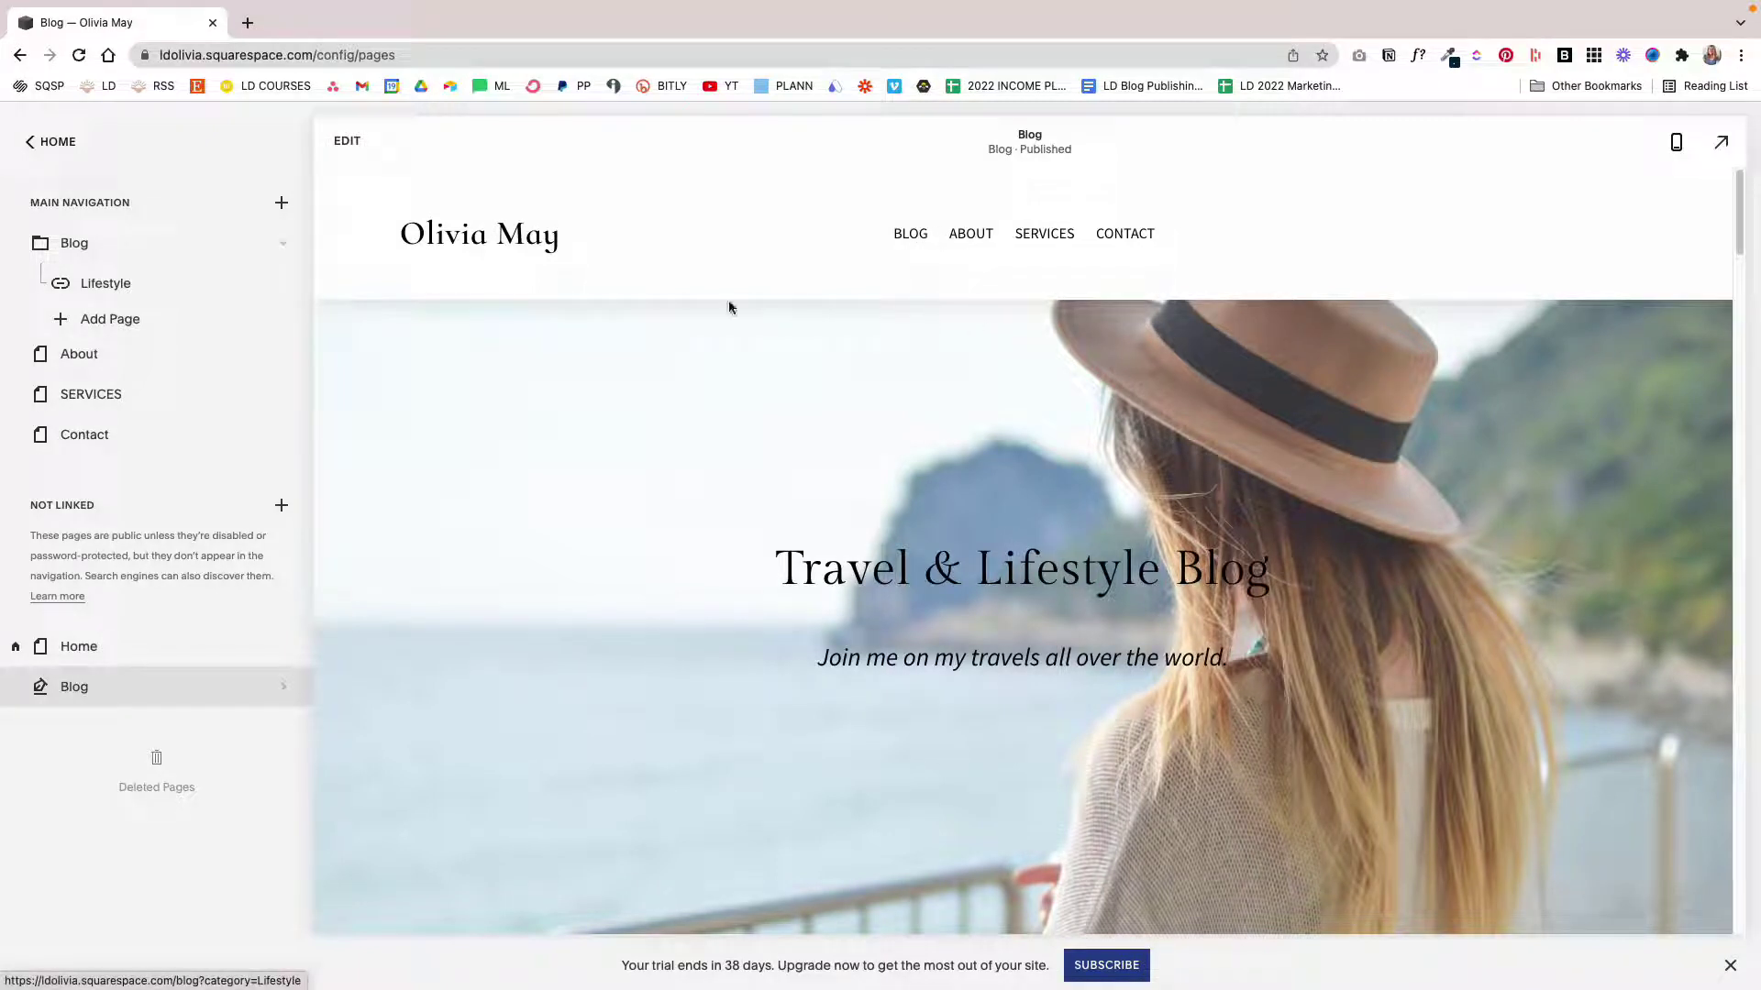
Start a new link titled Travel inside the Blog folder
{"action": "left_click", "coordinate": [102, 328]}
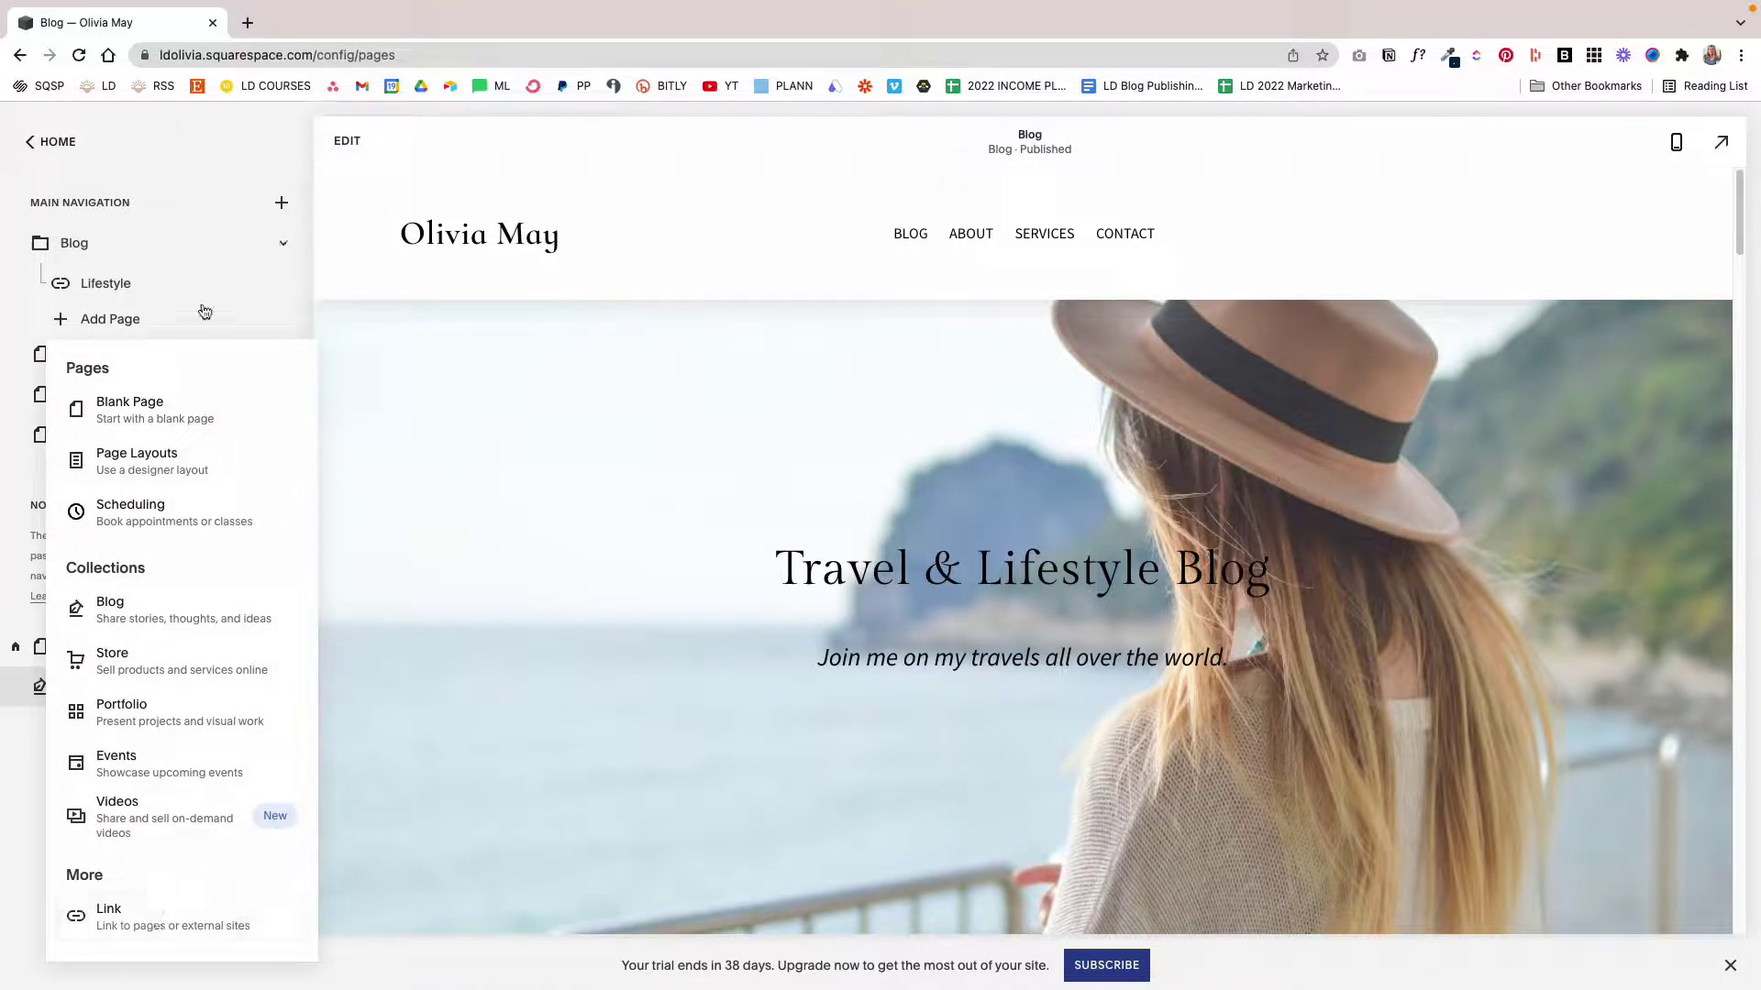
{"action": "left_click", "coordinate": [134, 921]}
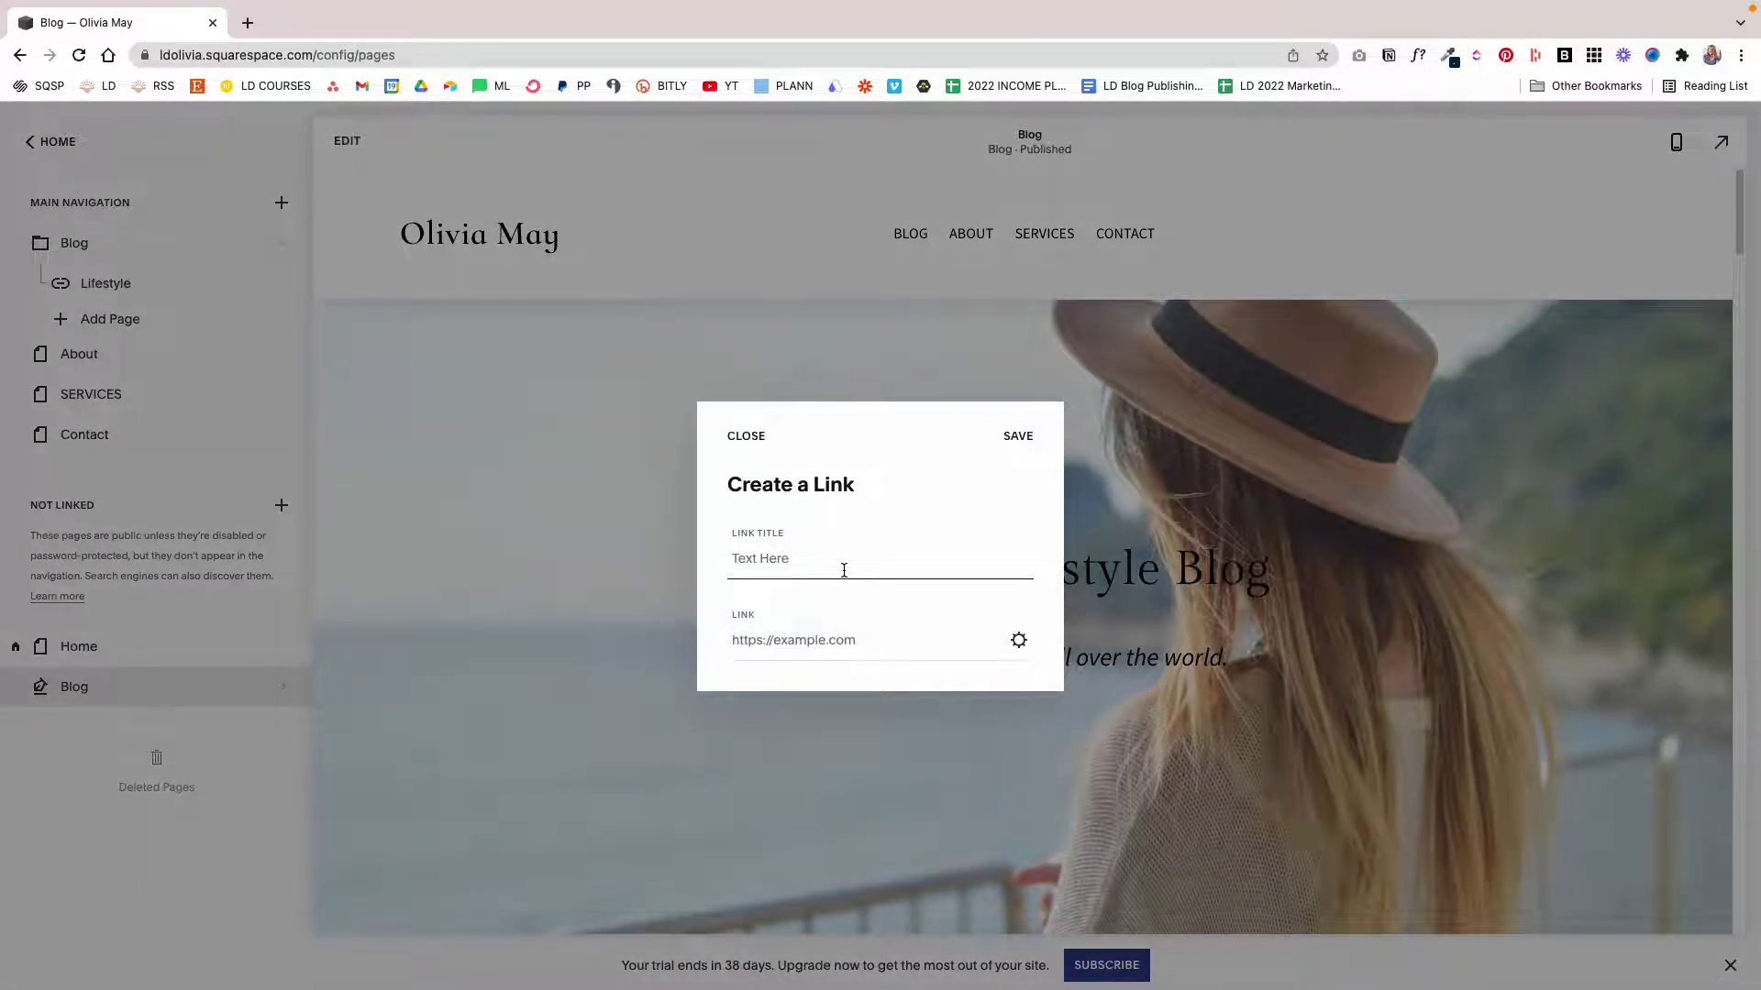
{"action": "type", "text": "Travel"}
{"action": "left_click", "coordinate": [860, 645]}
{"action": "left_click", "coordinate": [1019, 642]}
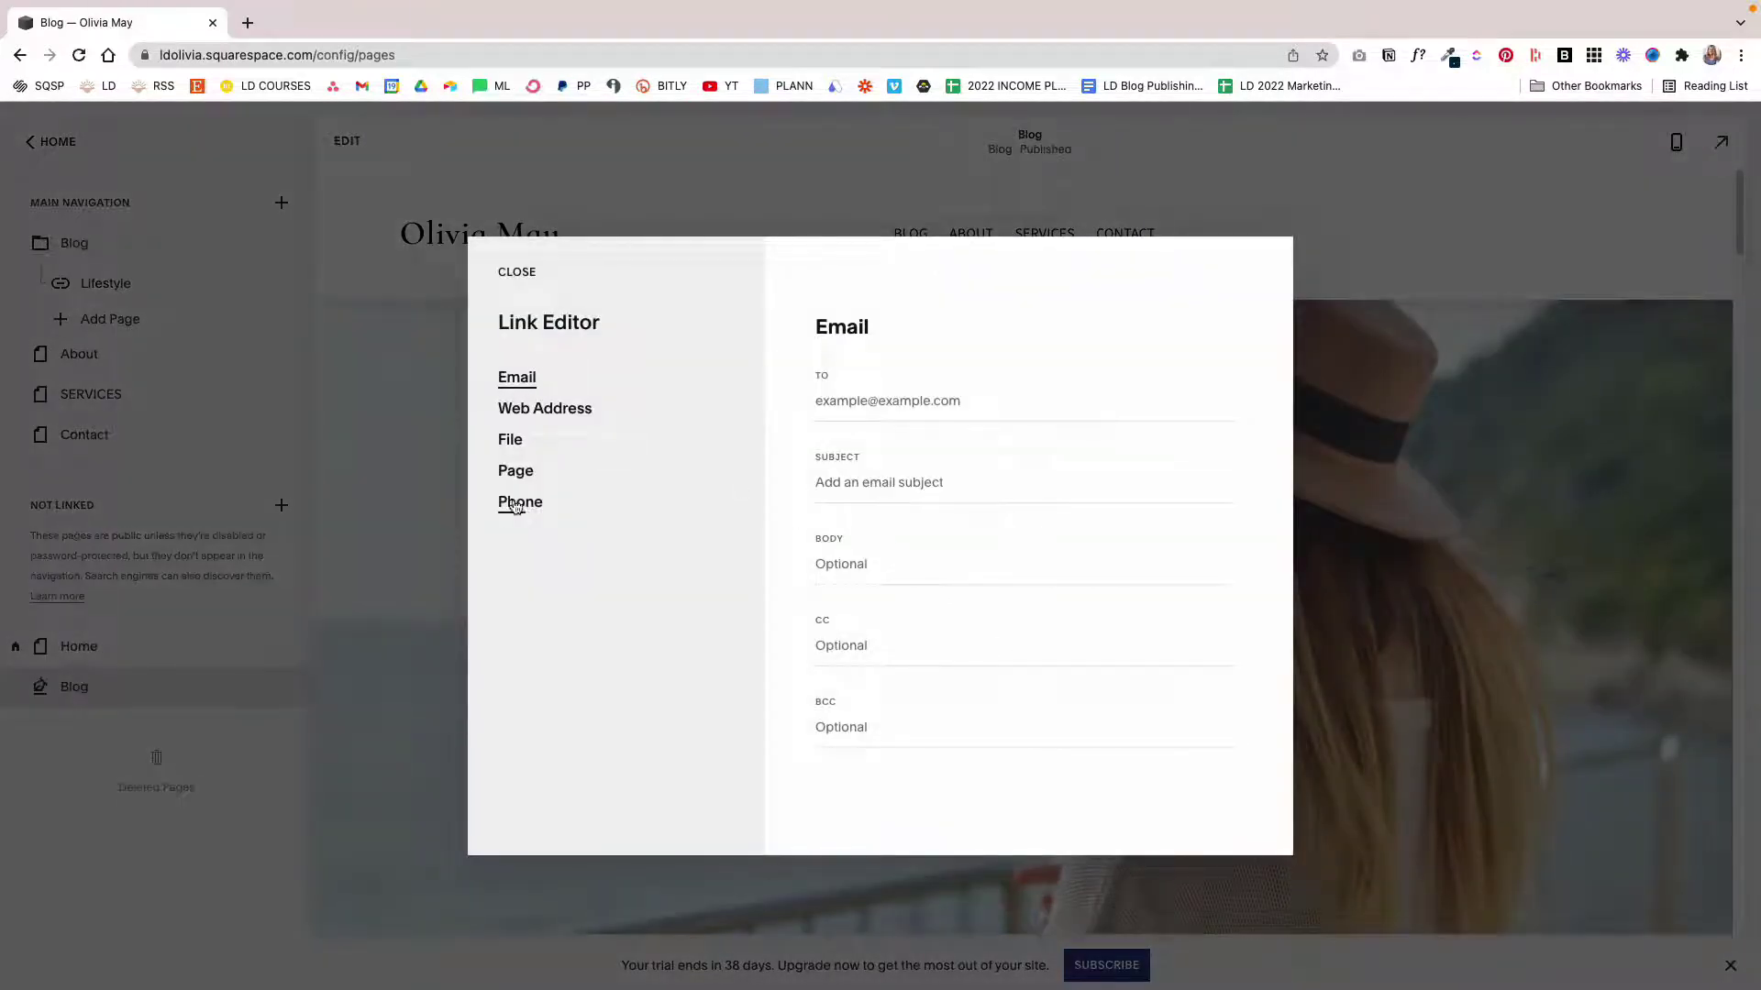
Point the Travel link to /blog filtered to the Travel category, and save
{"action": "left_click", "coordinate": [516, 470]}
{"action": "left_click", "coordinate": [869, 440]}
{"action": "type", "text": "/B"}
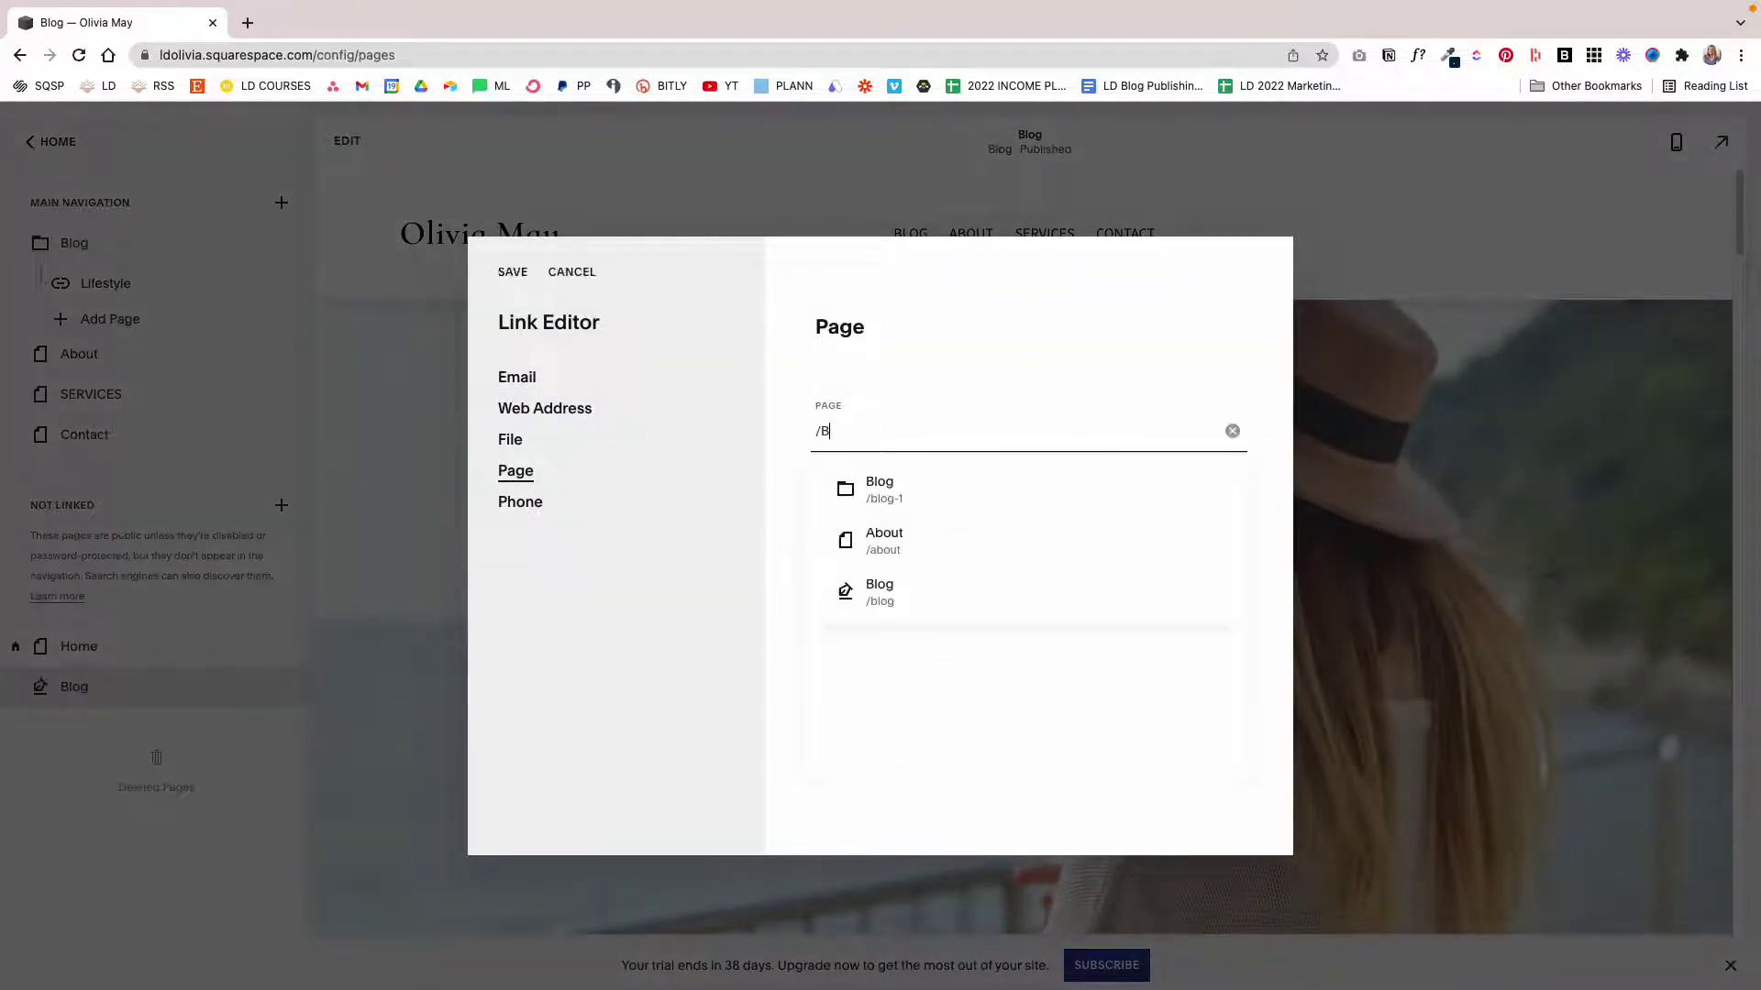
{"action": "type", "text": "lo"}
{"action": "left_click", "coordinate": [904, 545]}
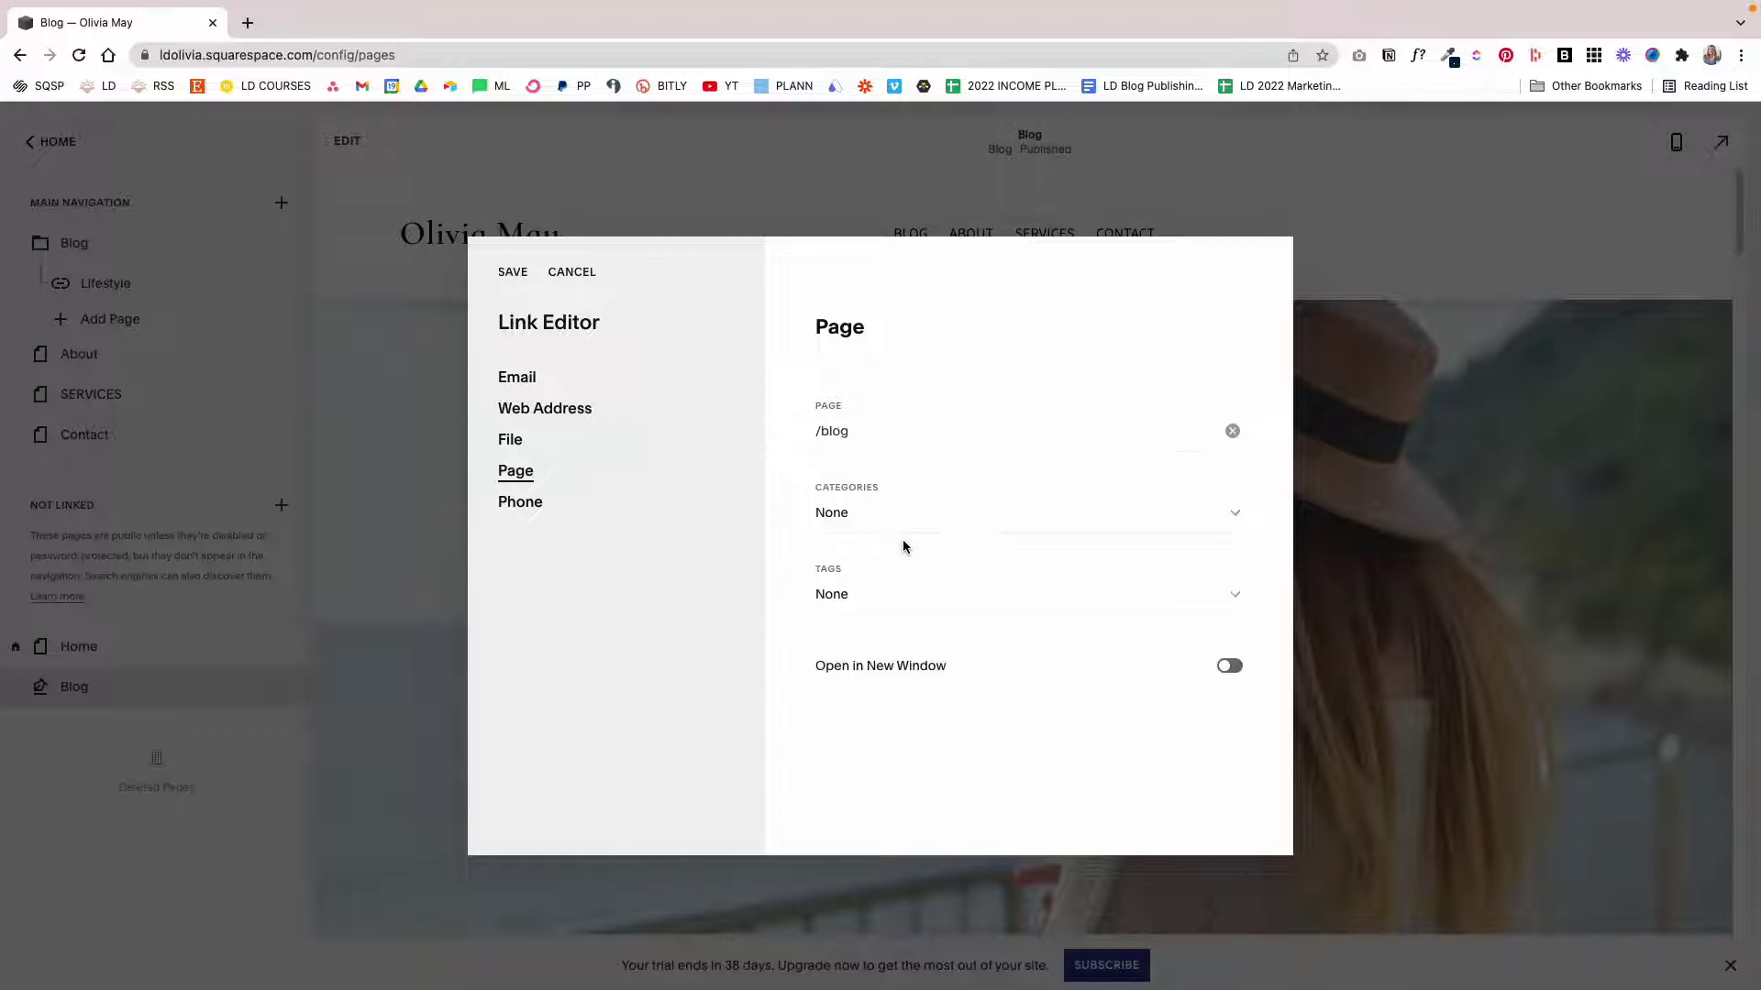
{"action": "left_click", "coordinate": [894, 520]}
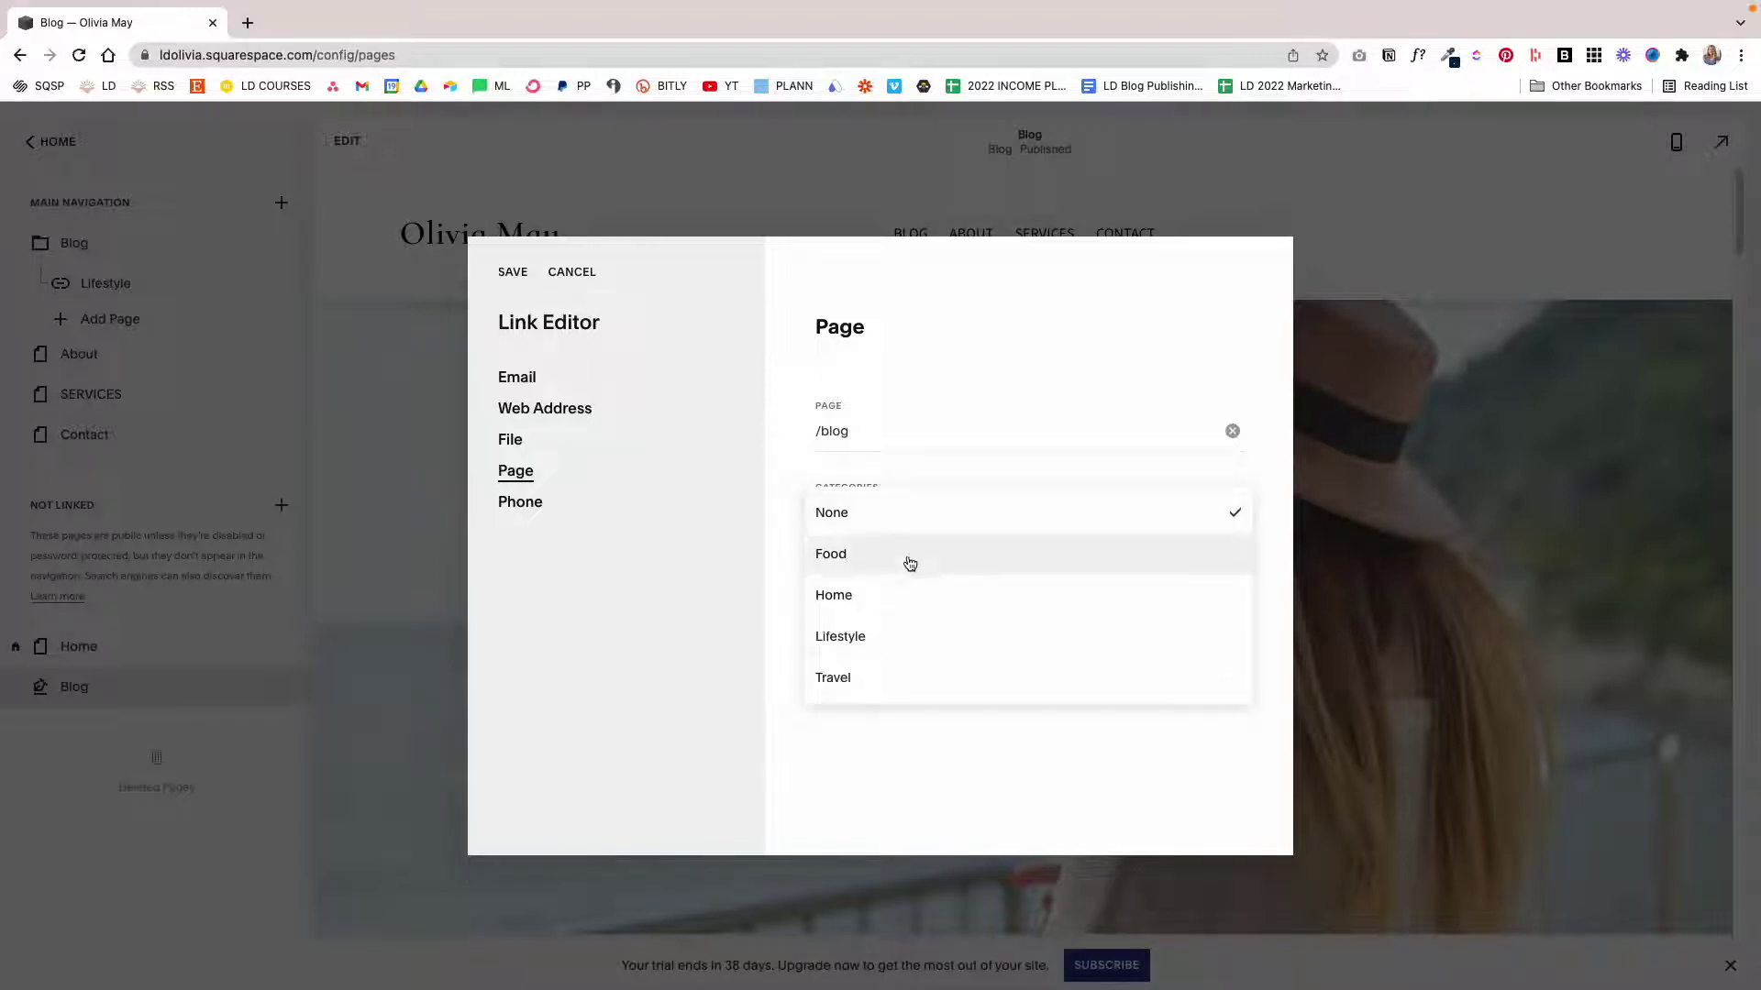
{"action": "left_click", "coordinate": [901, 682]}
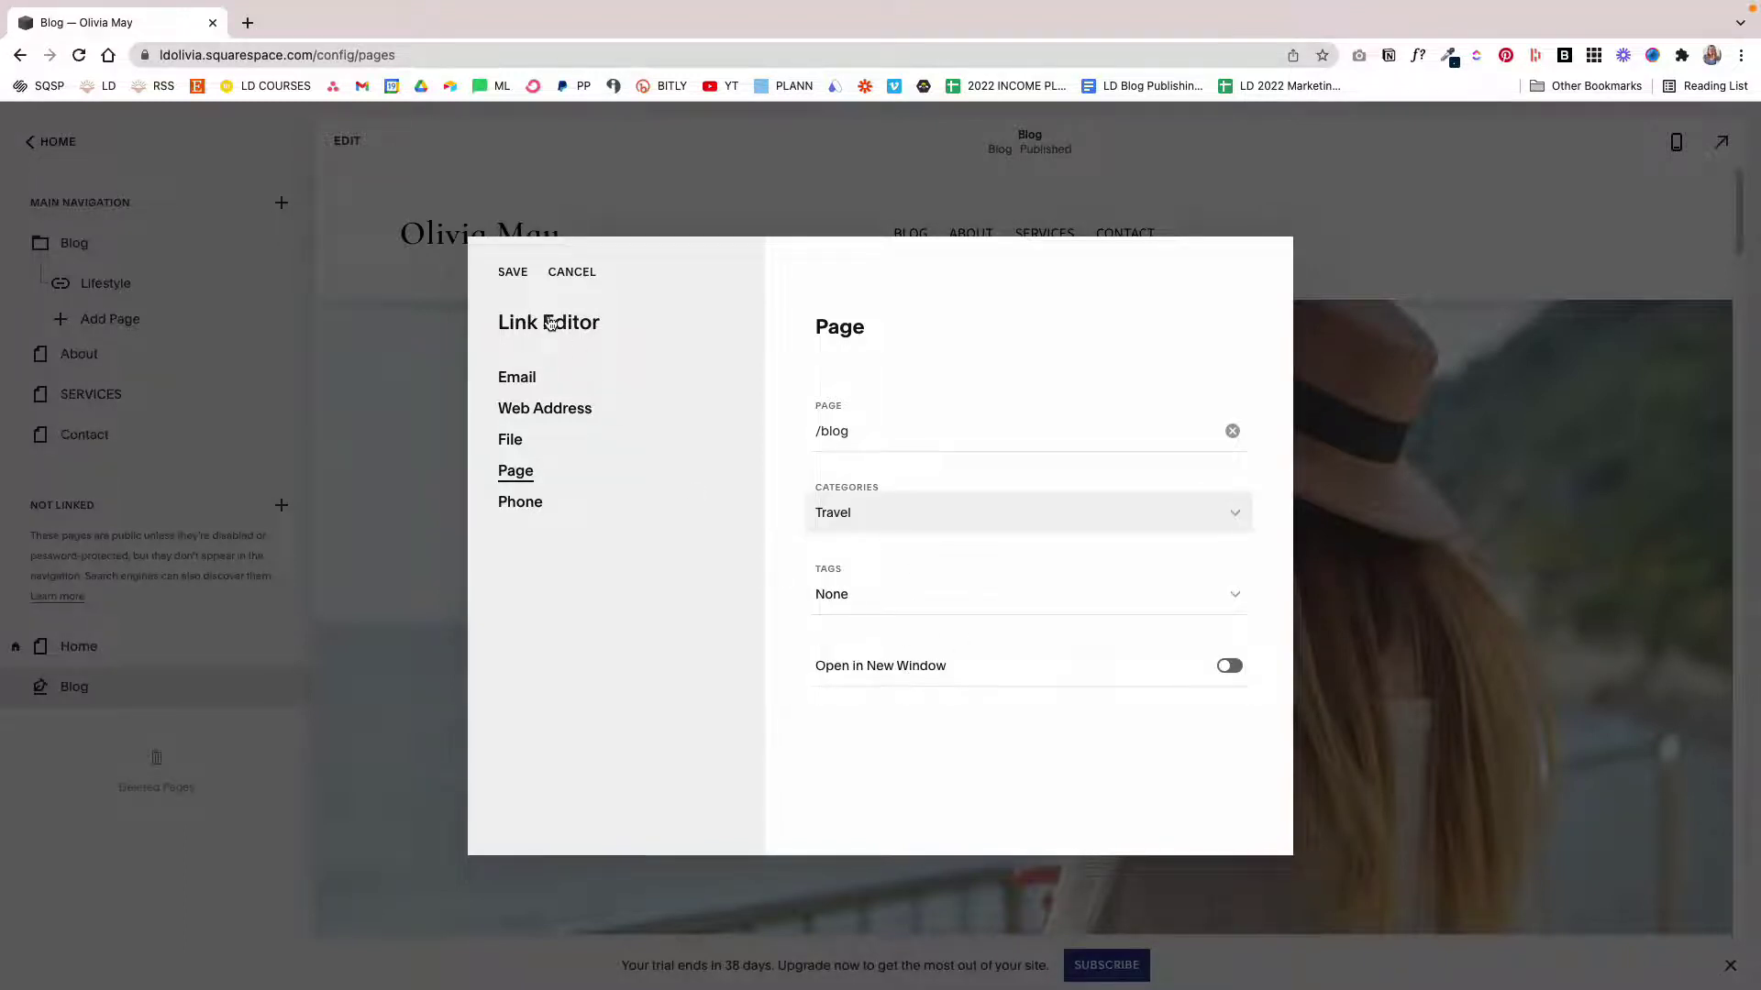
{"action": "left_click", "coordinate": [515, 275]}
{"action": "left_click", "coordinate": [1014, 438]}
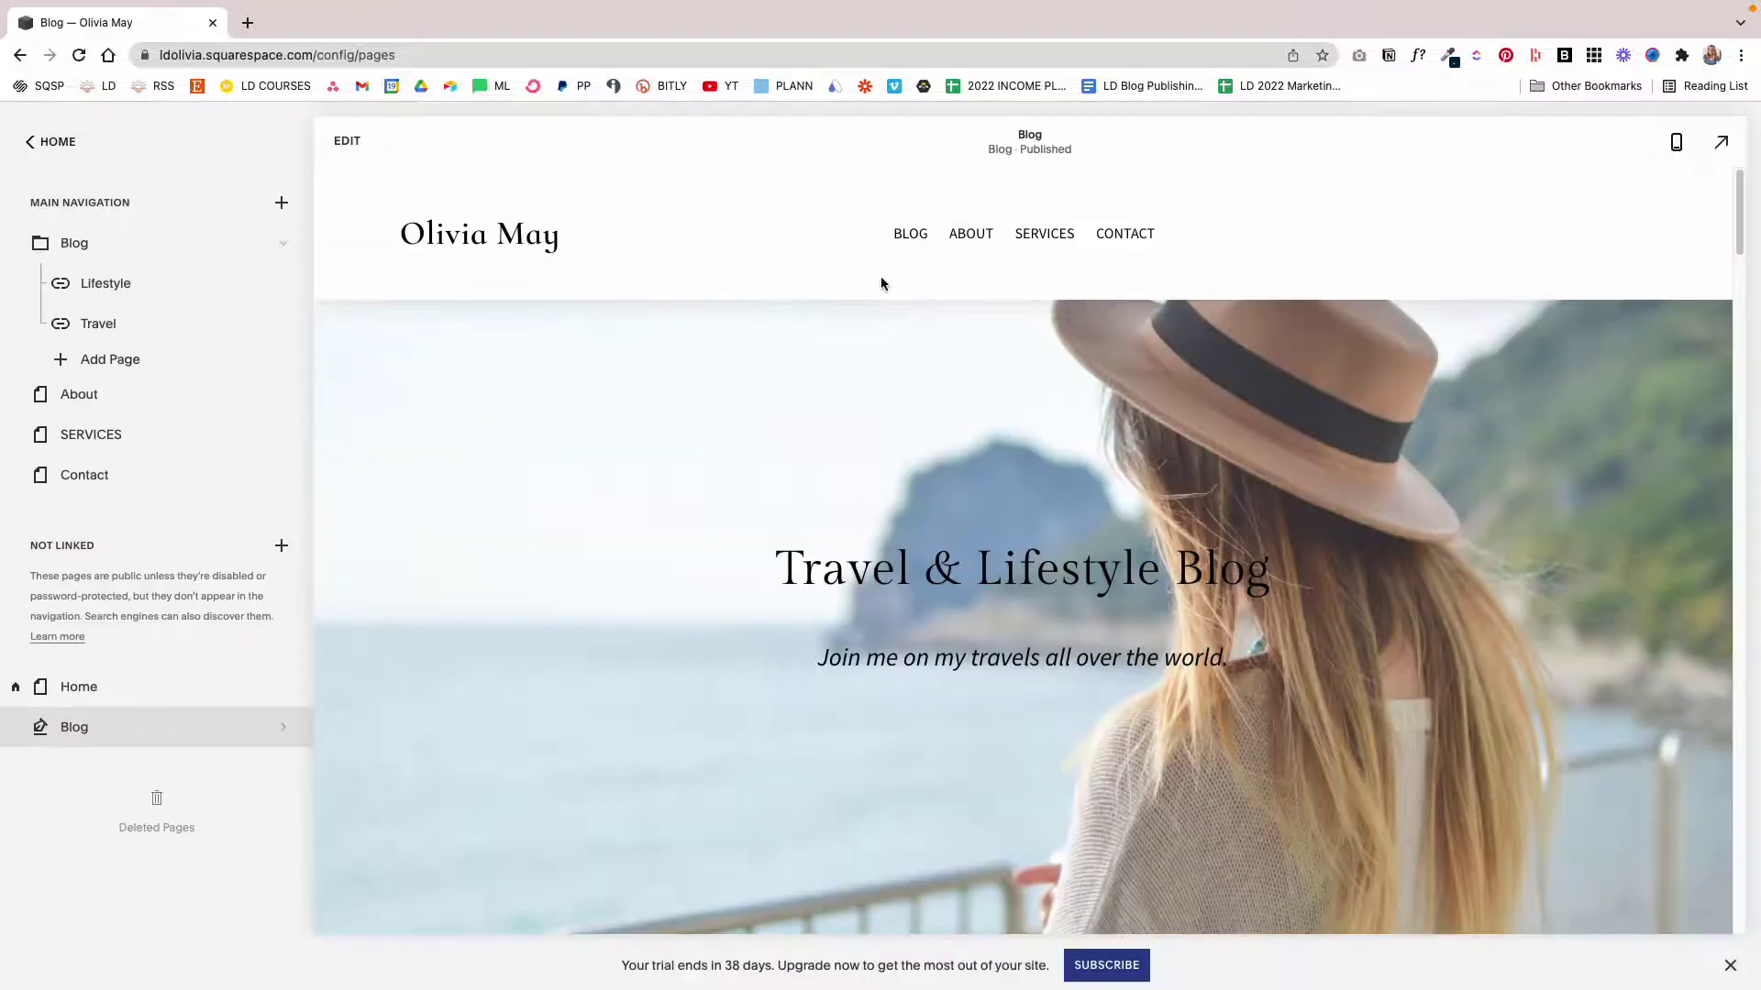
{"action": "mouse_move", "coordinate": [915, 244]}
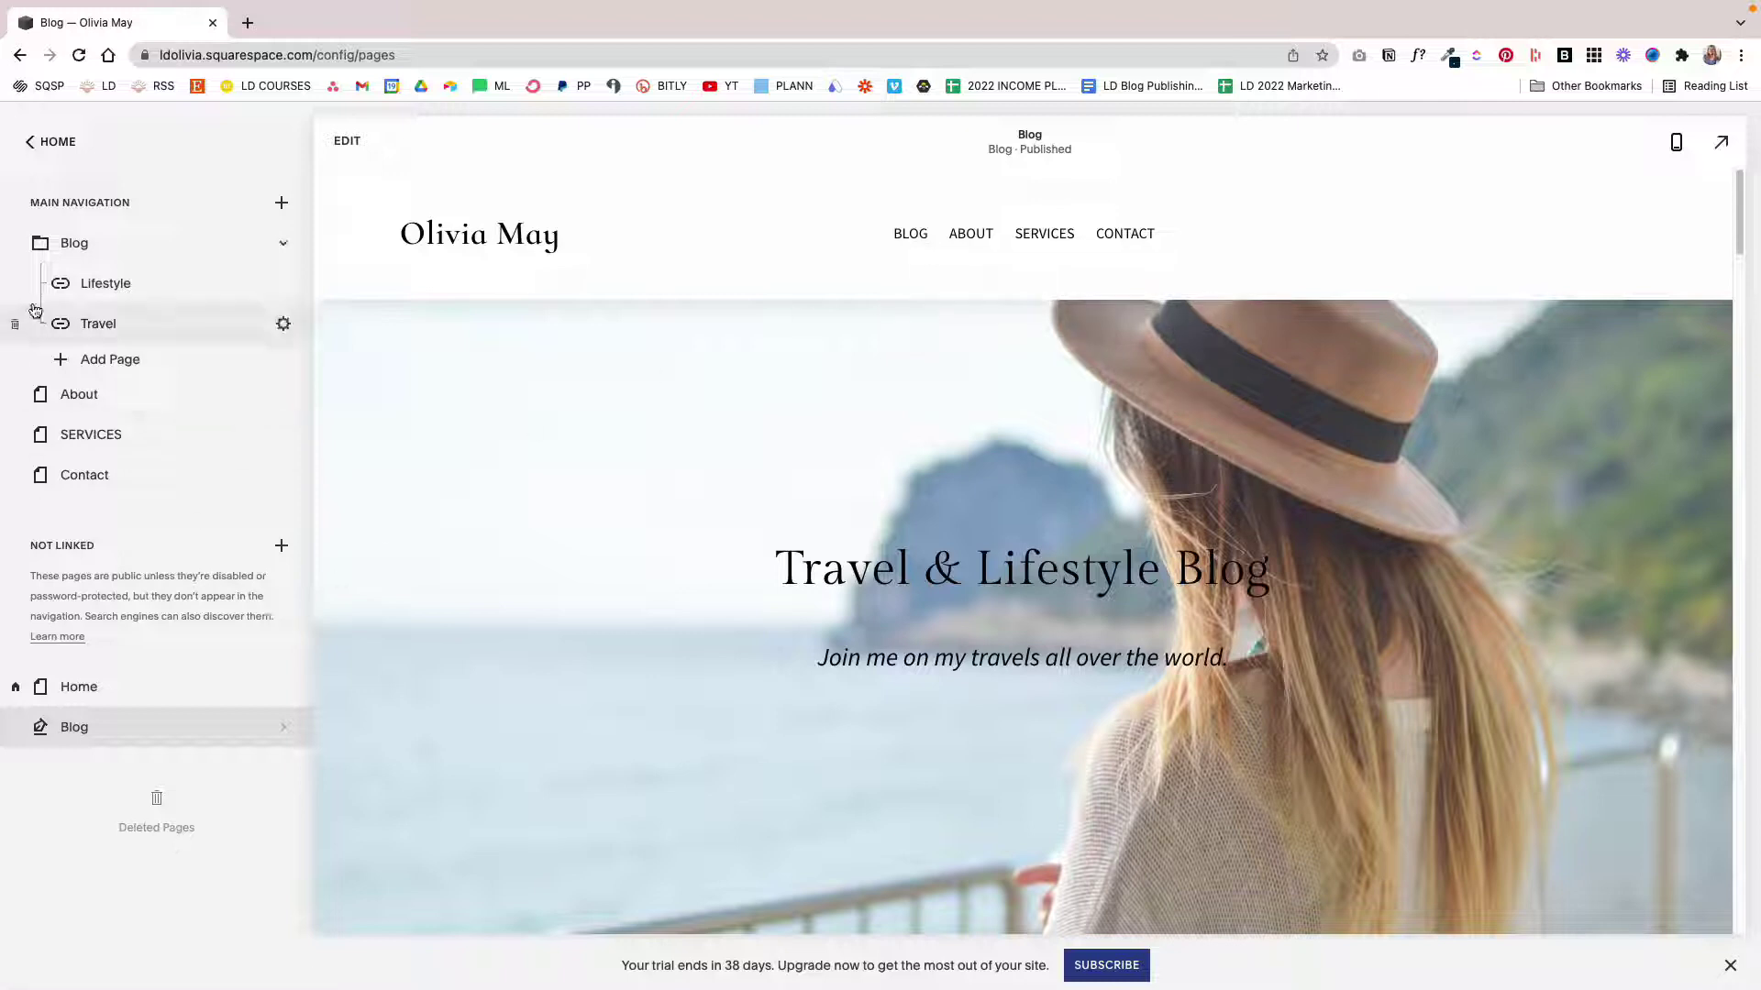
Collapse the Blog folder and drag it between SERVICES and Contact
{"action": "left_click", "coordinate": [283, 243]}
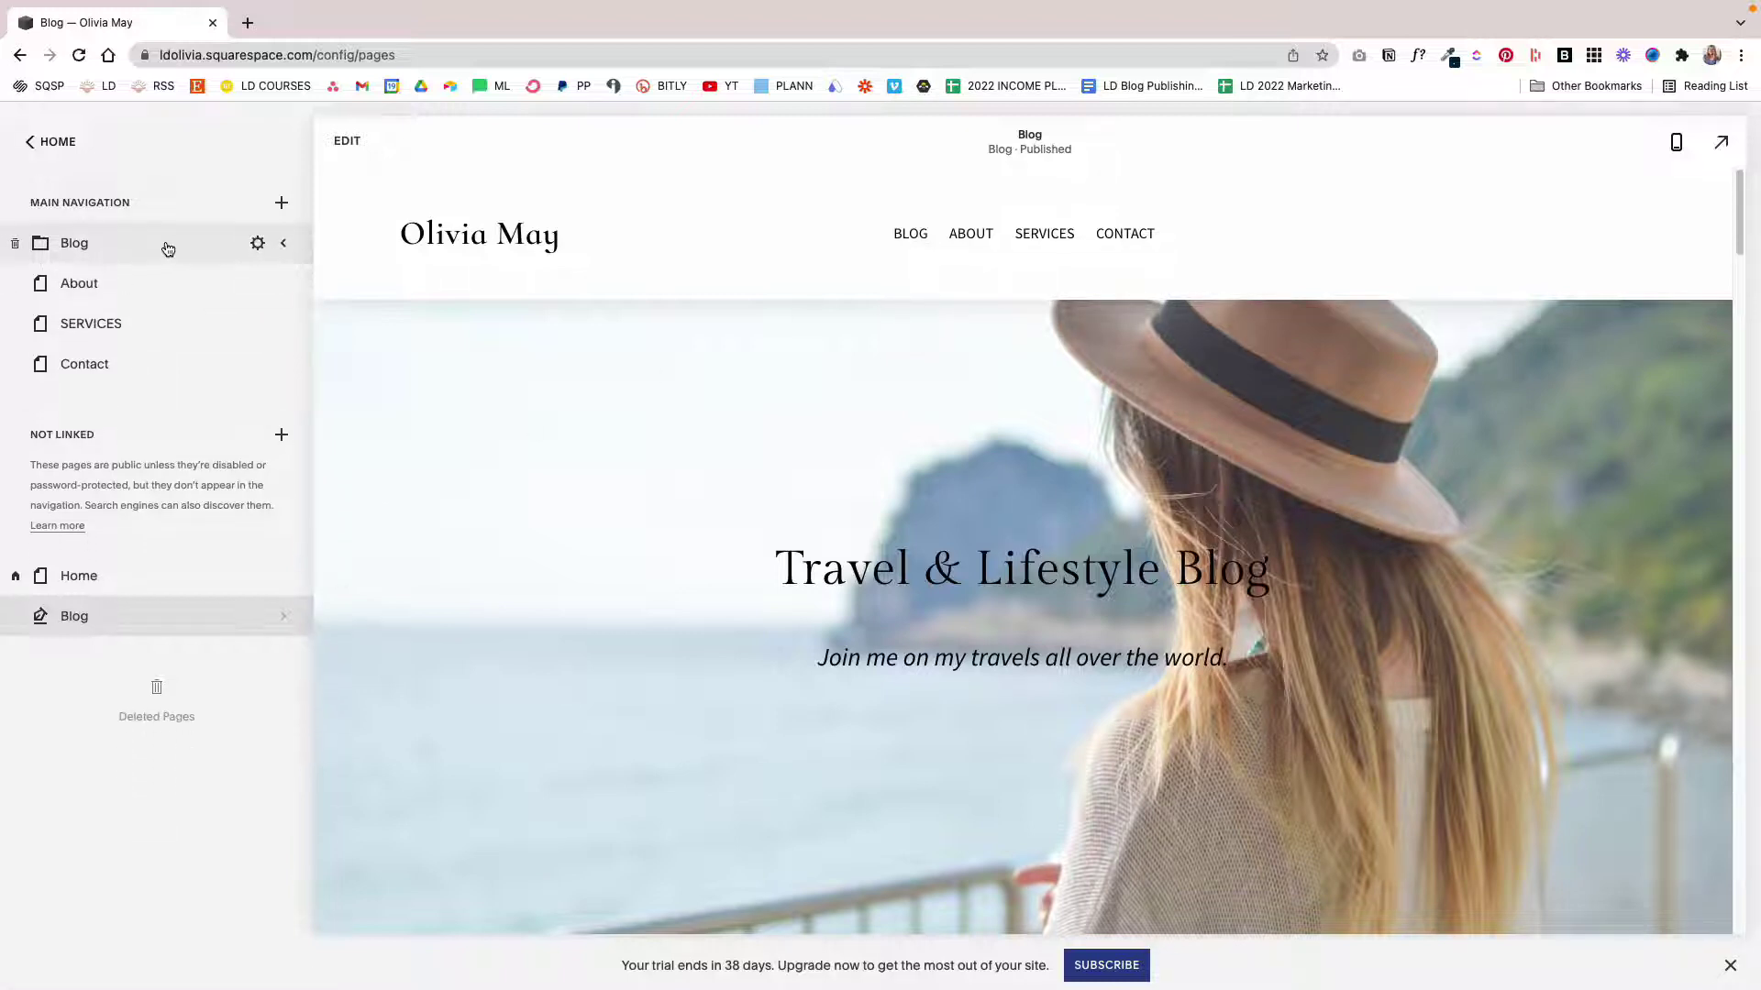
{"action": "left_click_drag", "start_coordinate": [165, 251], "coordinate": [175, 328]}
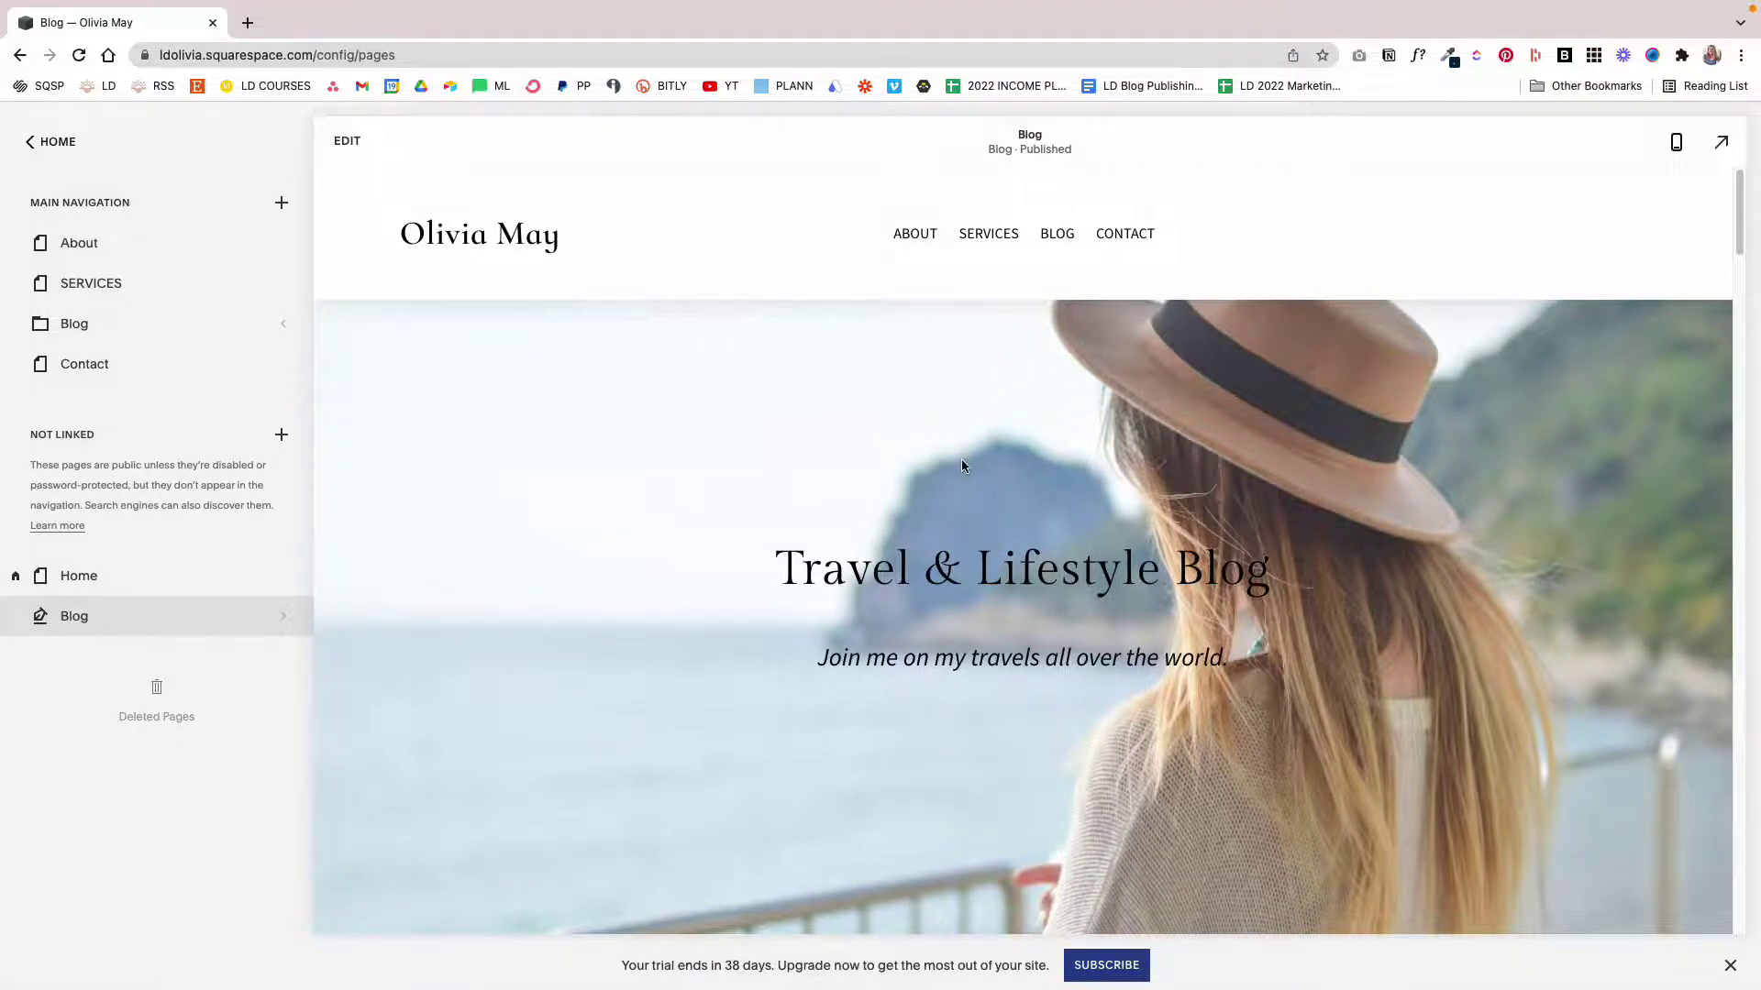
Edit the footer's EXPLORE text block, replacing Blog with Lifestyle and selecting that word
{"action": "scroll", "coordinate": [961, 466], "scroll_direction": "down", "scroll_amount": 20}
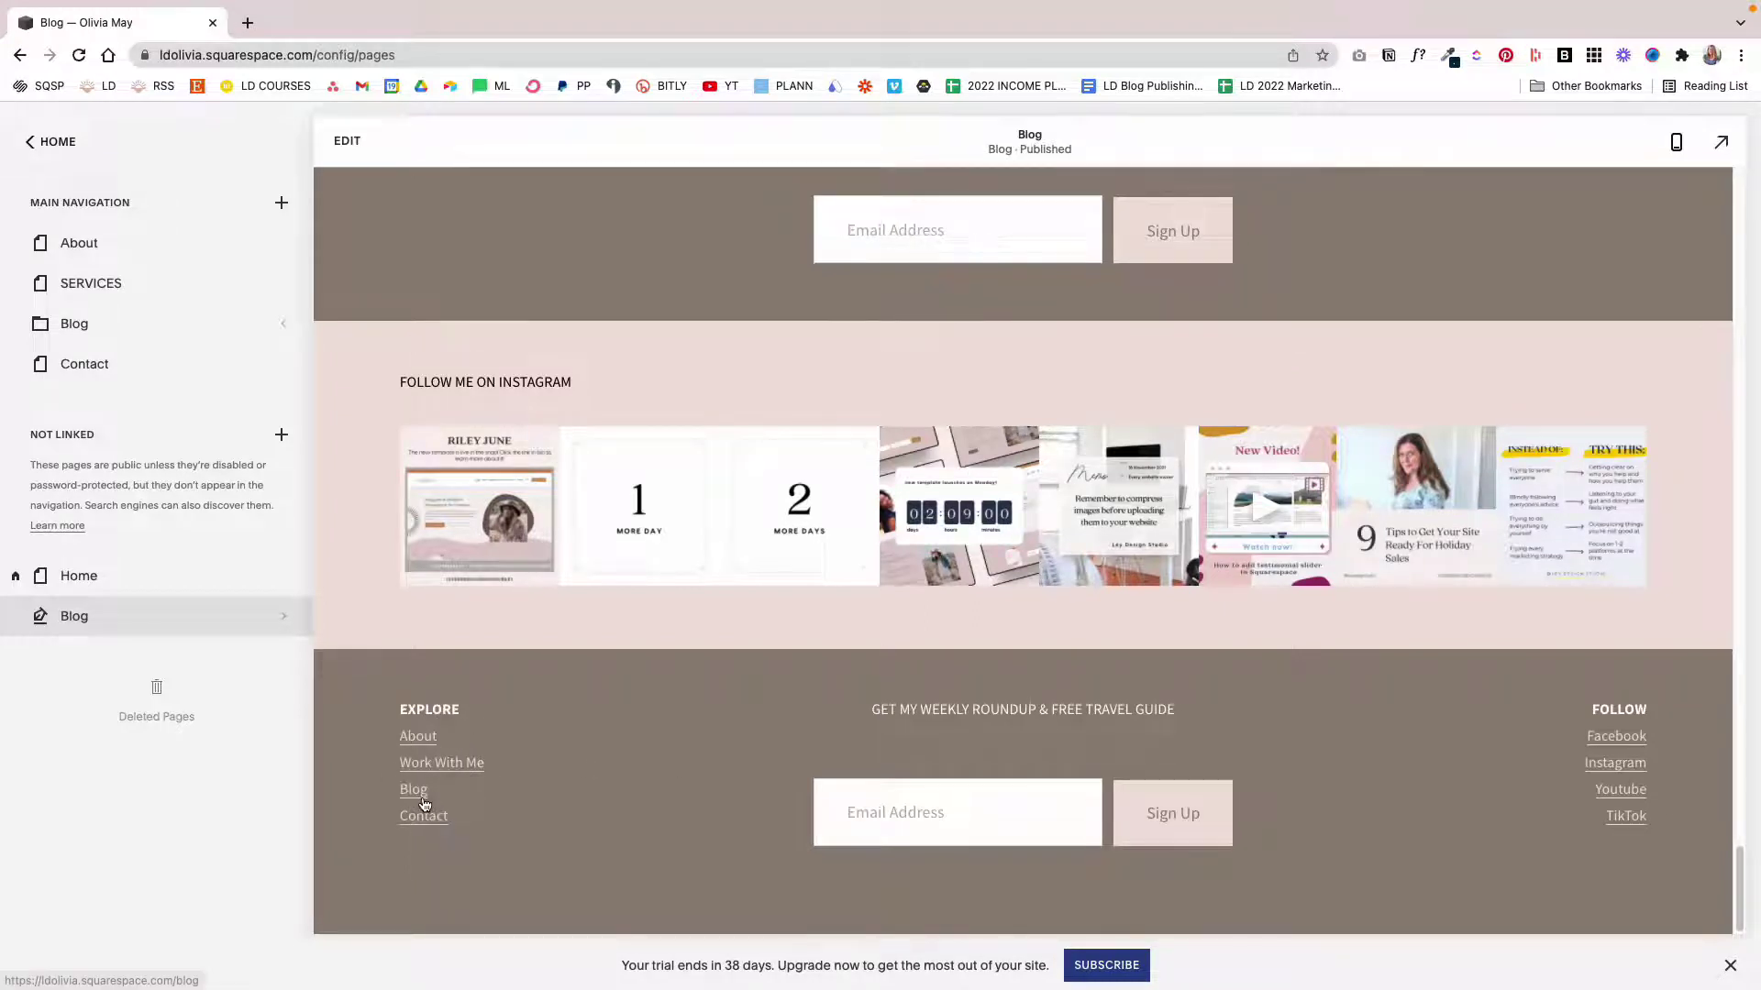
{"action": "left_click", "coordinate": [347, 142]}
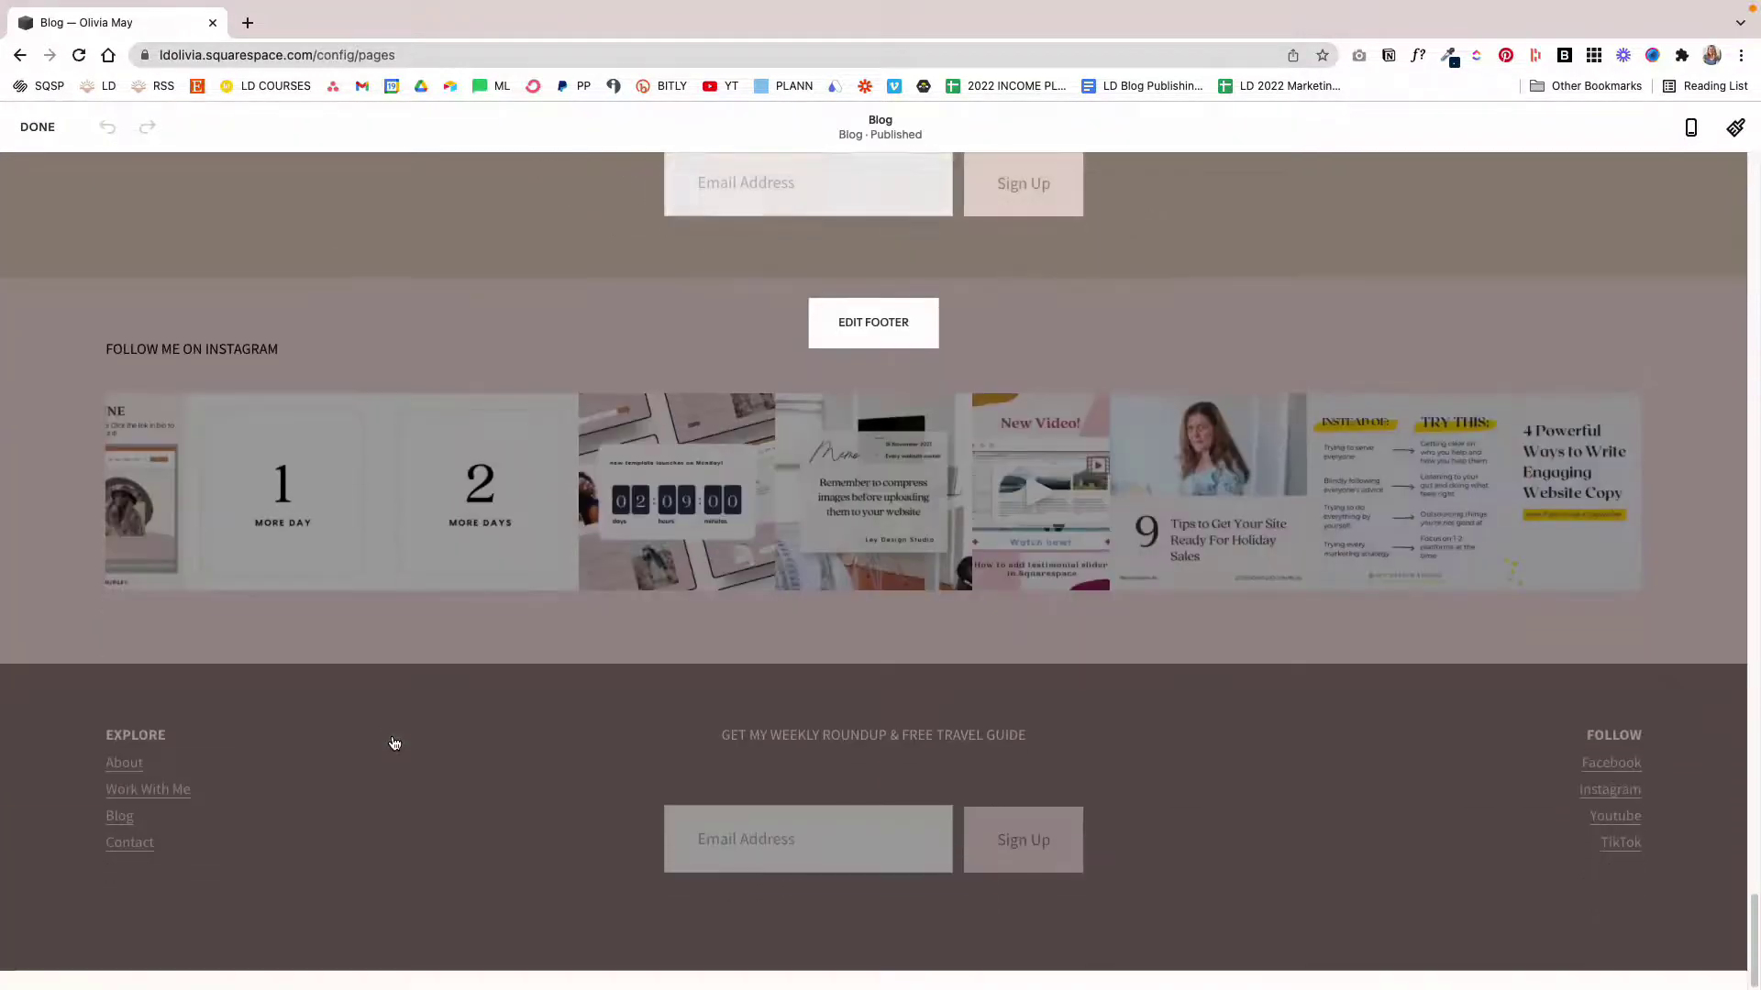
{"action": "left_click", "coordinate": [861, 332]}
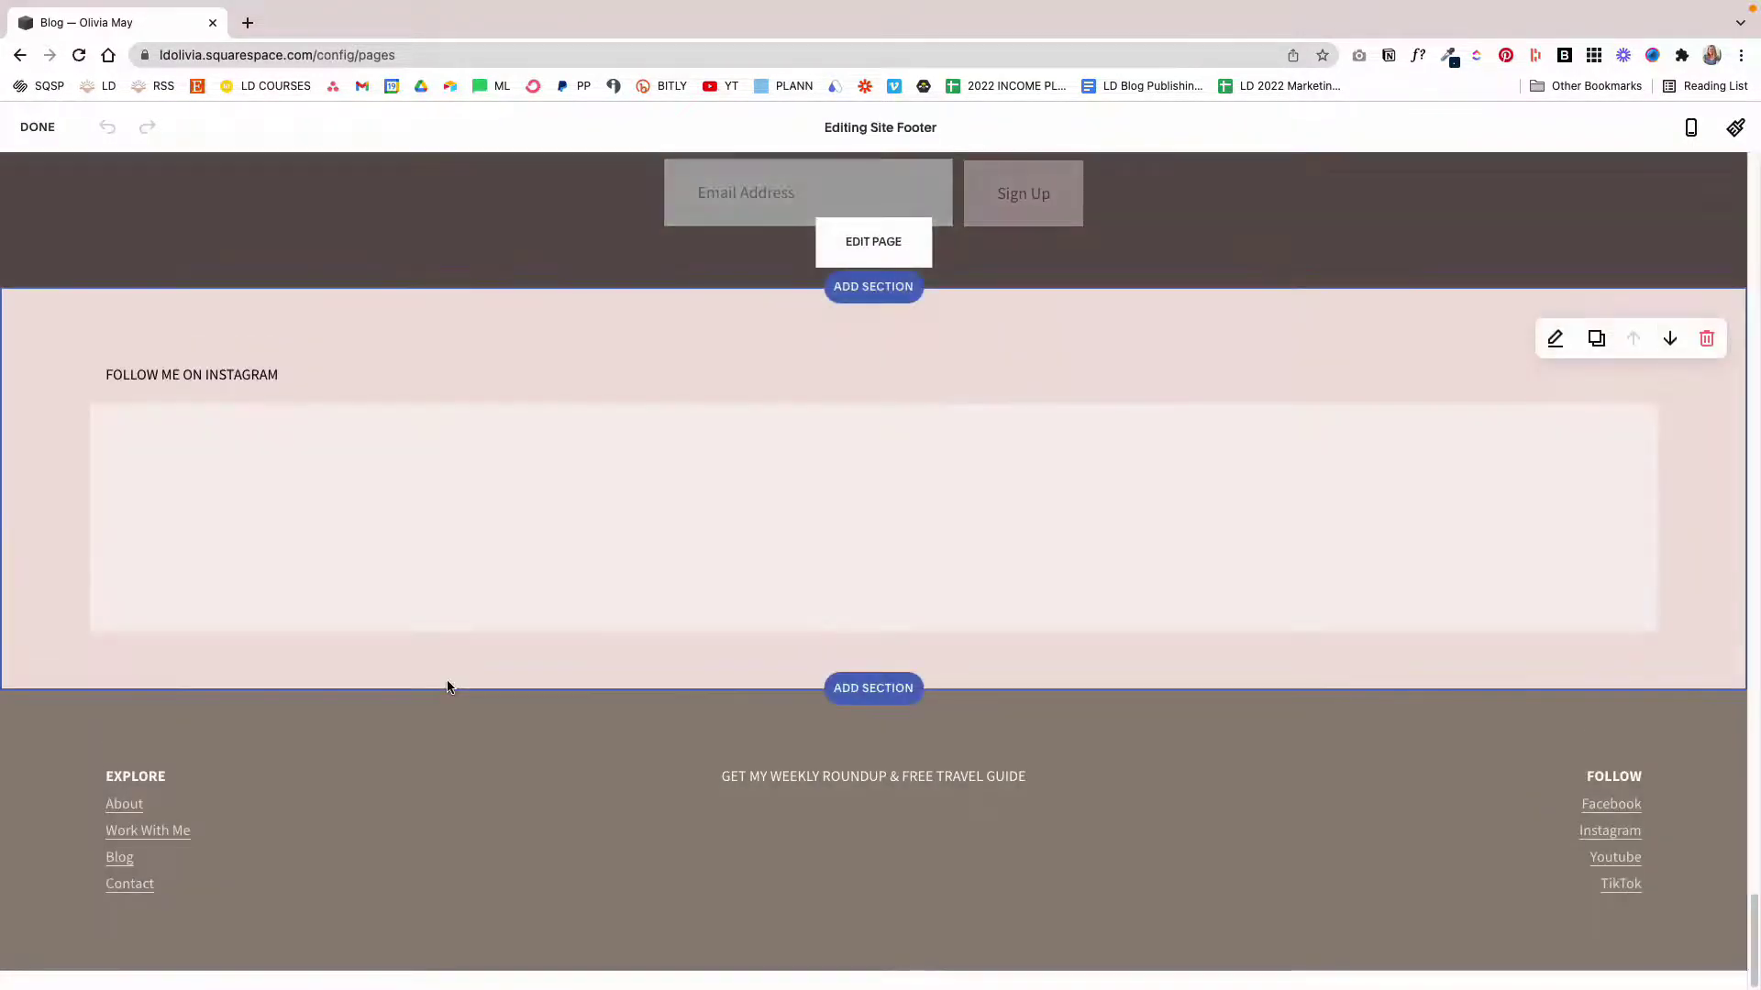
{"action": "left_click", "coordinate": [157, 859]}
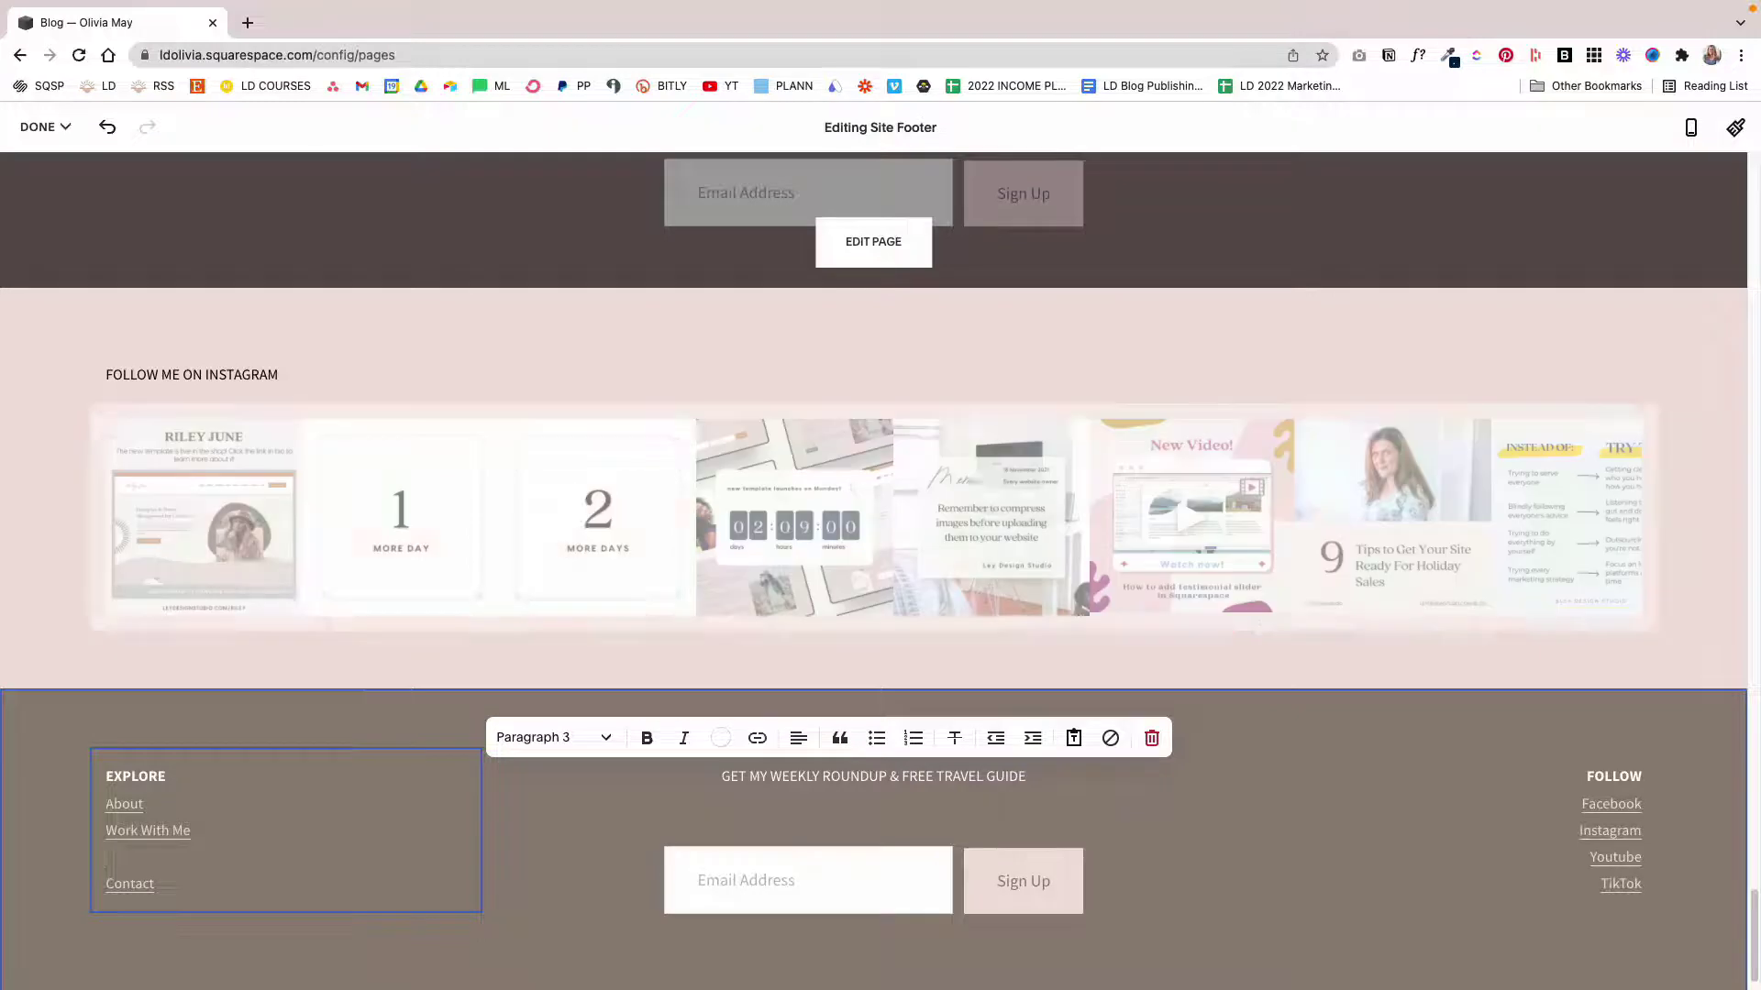
{"action": "scroll", "coordinate": [873, 569], "scroll_direction": "down", "scroll_amount": 1}
{"action": "type", "text": "Lifestyle"}
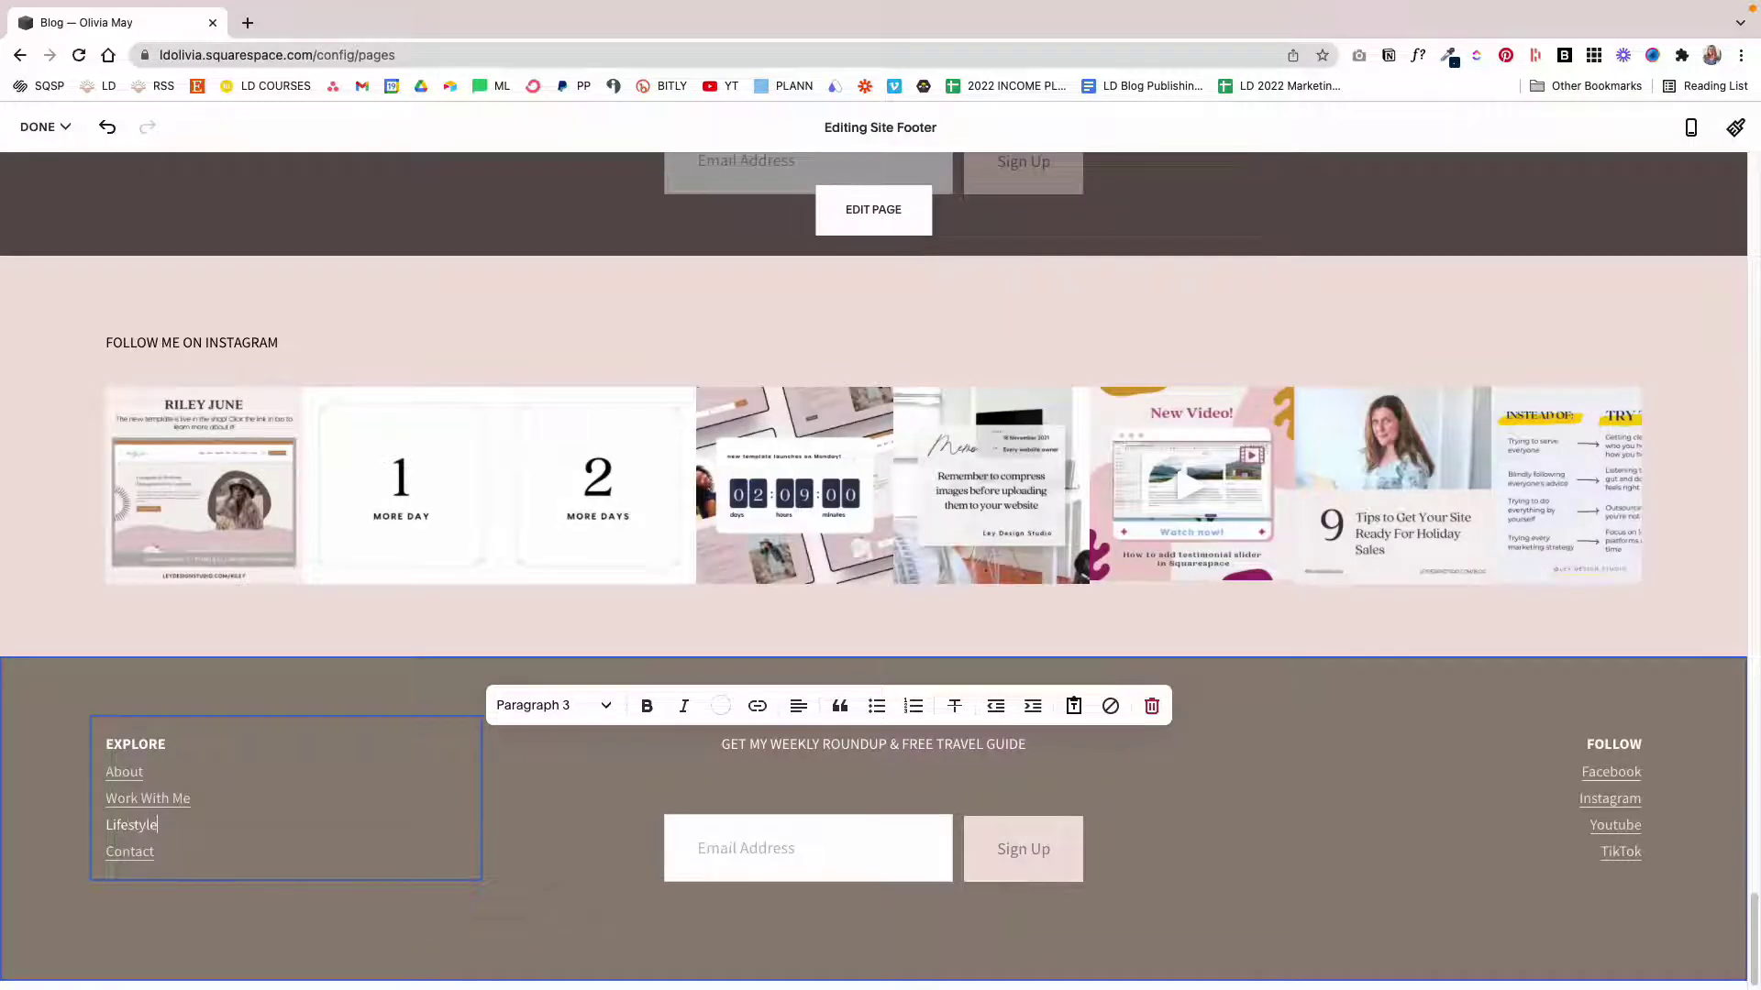
{"action": "left_click_drag", "start_coordinate": [161, 829], "coordinate": [91, 834]}
Link the footer's Lifestyle text to /blog with the Lifestyle category and apply it
{"action": "left_click", "coordinate": [756, 706]}
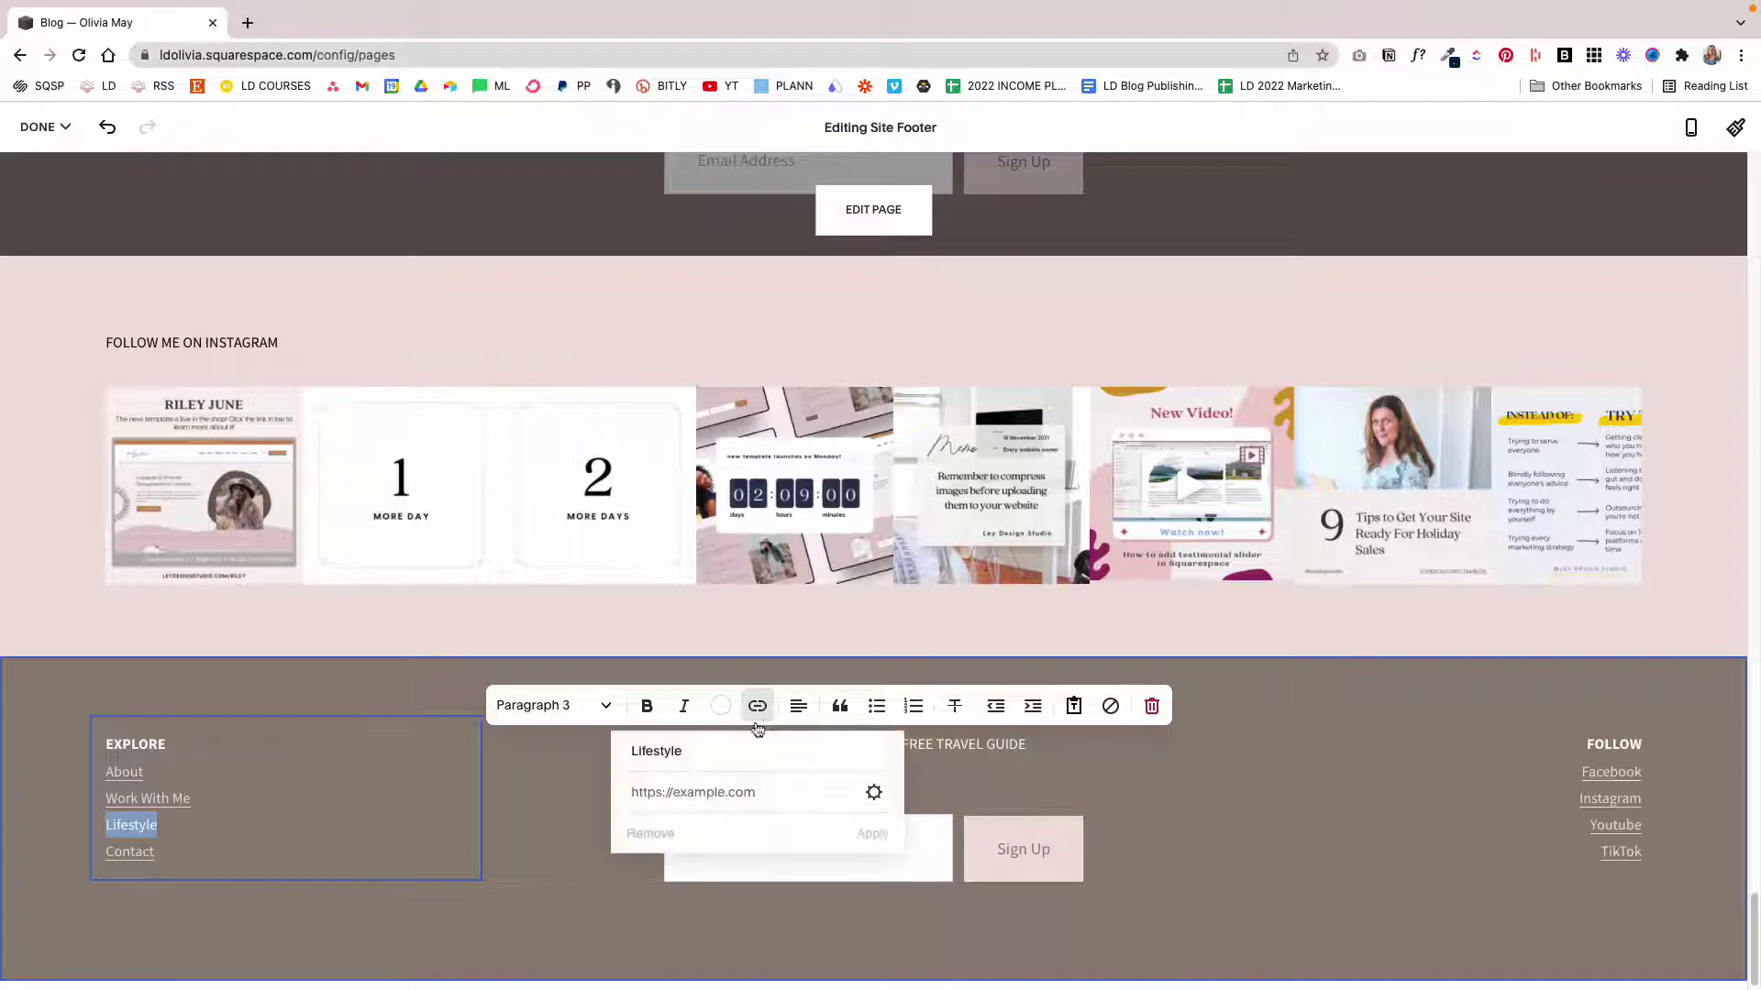
{"action": "left_click", "coordinate": [874, 792]}
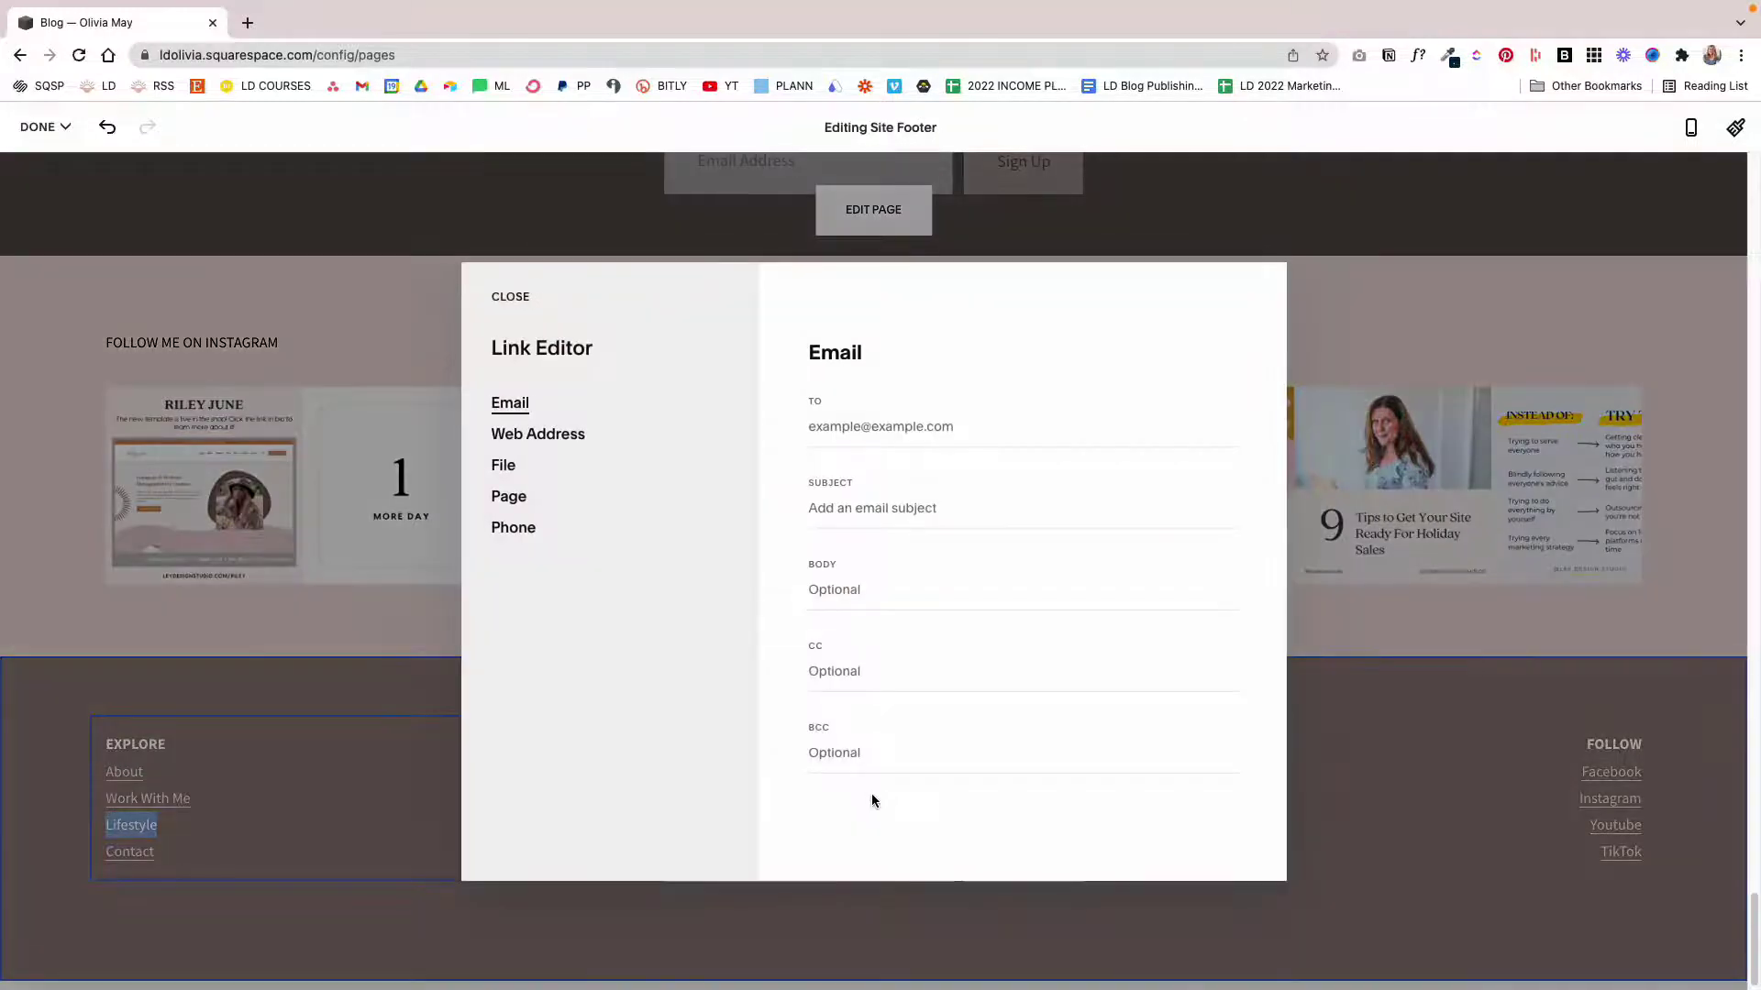
{"action": "left_click", "coordinate": [509, 496]}
{"action": "left_click", "coordinate": [859, 457]}
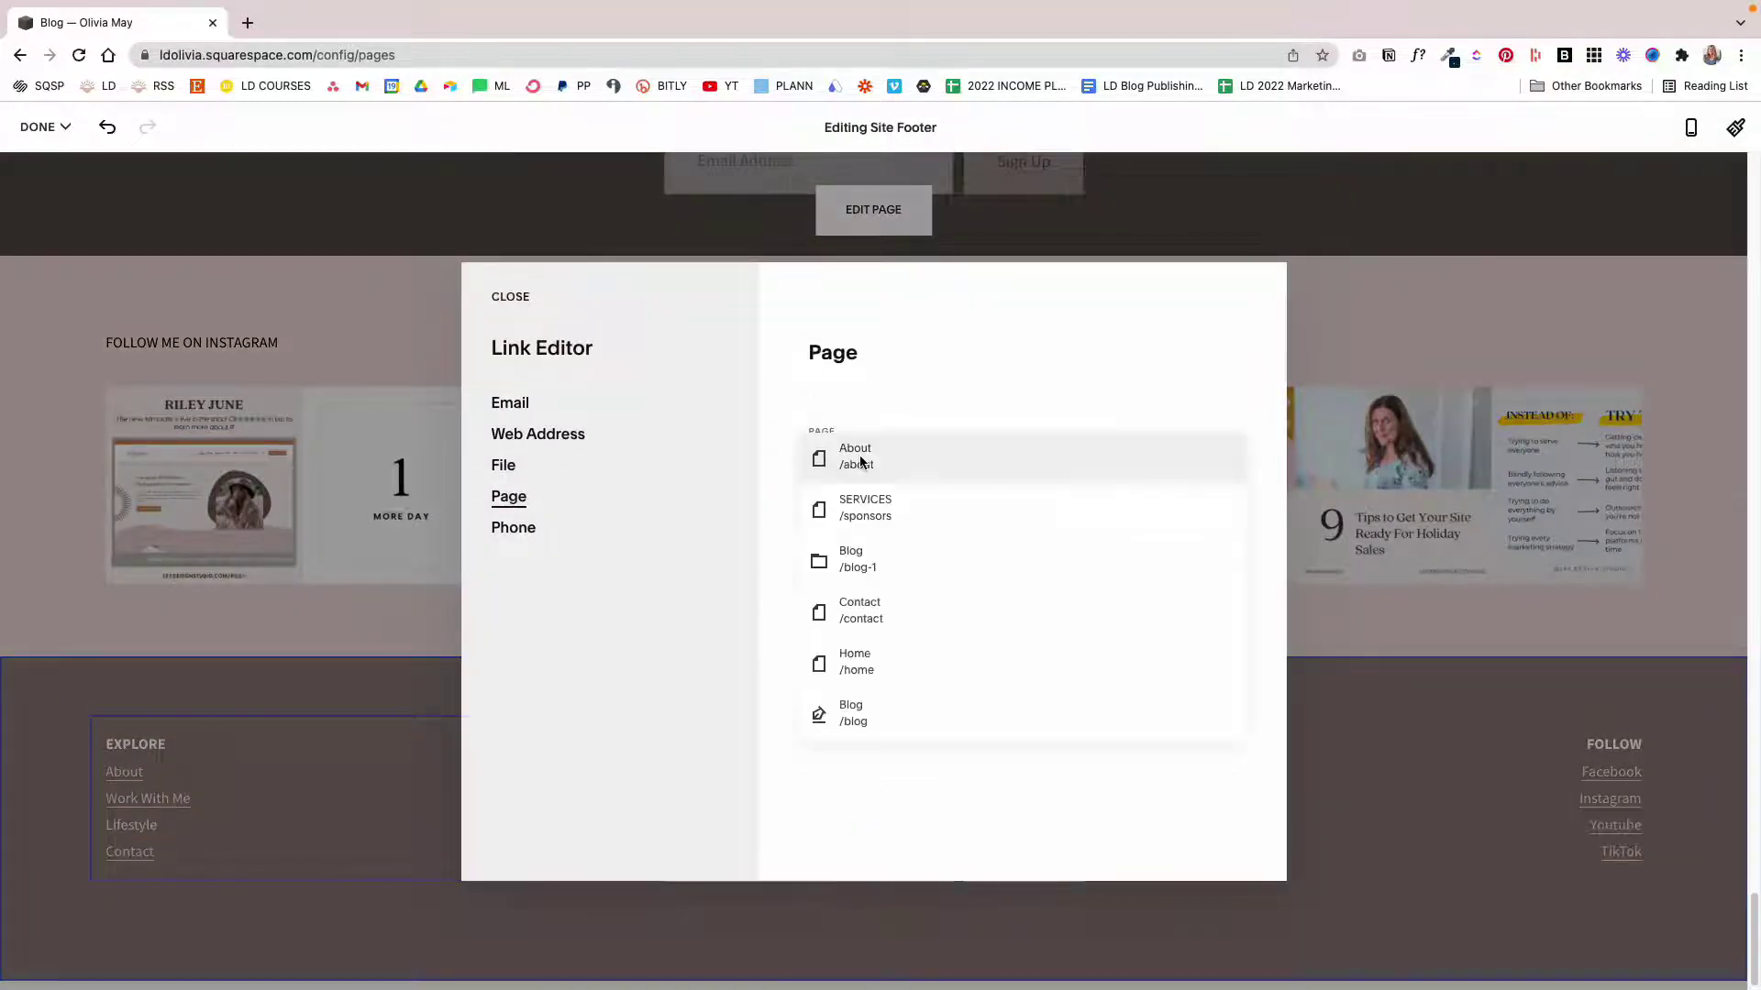
{"action": "type", "text": "blog"}
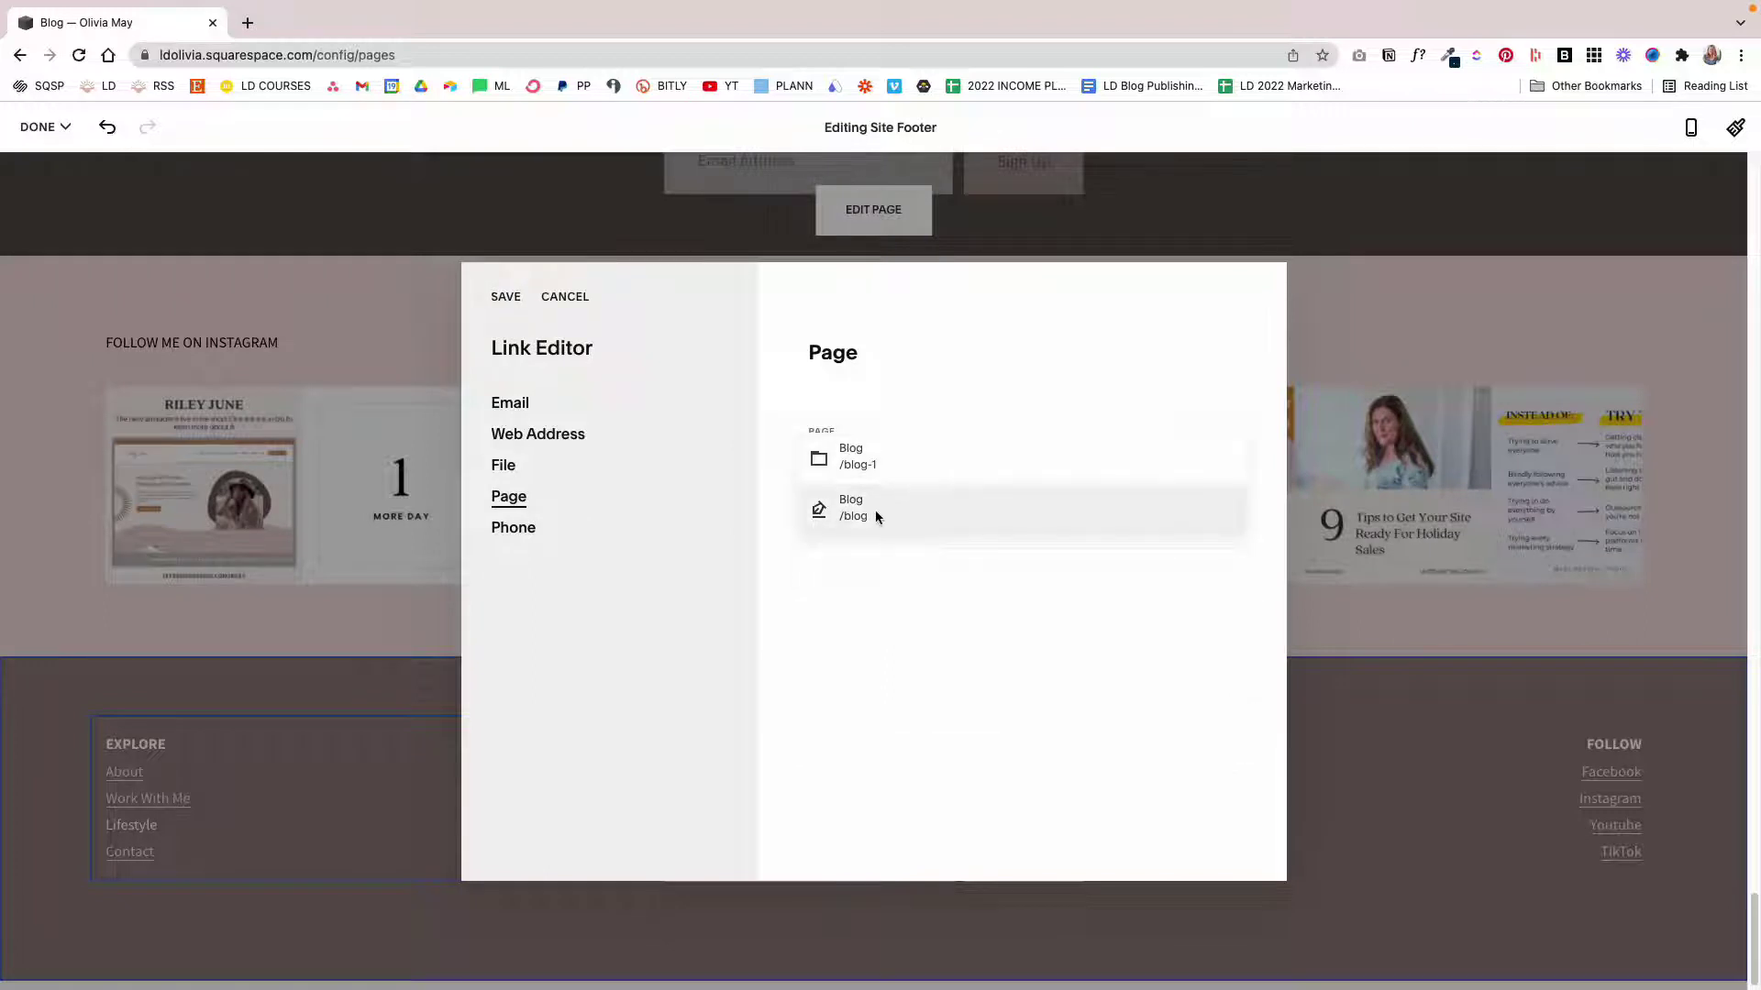
{"action": "left_click", "coordinate": [875, 510]}
{"action": "left_click", "coordinate": [878, 548]}
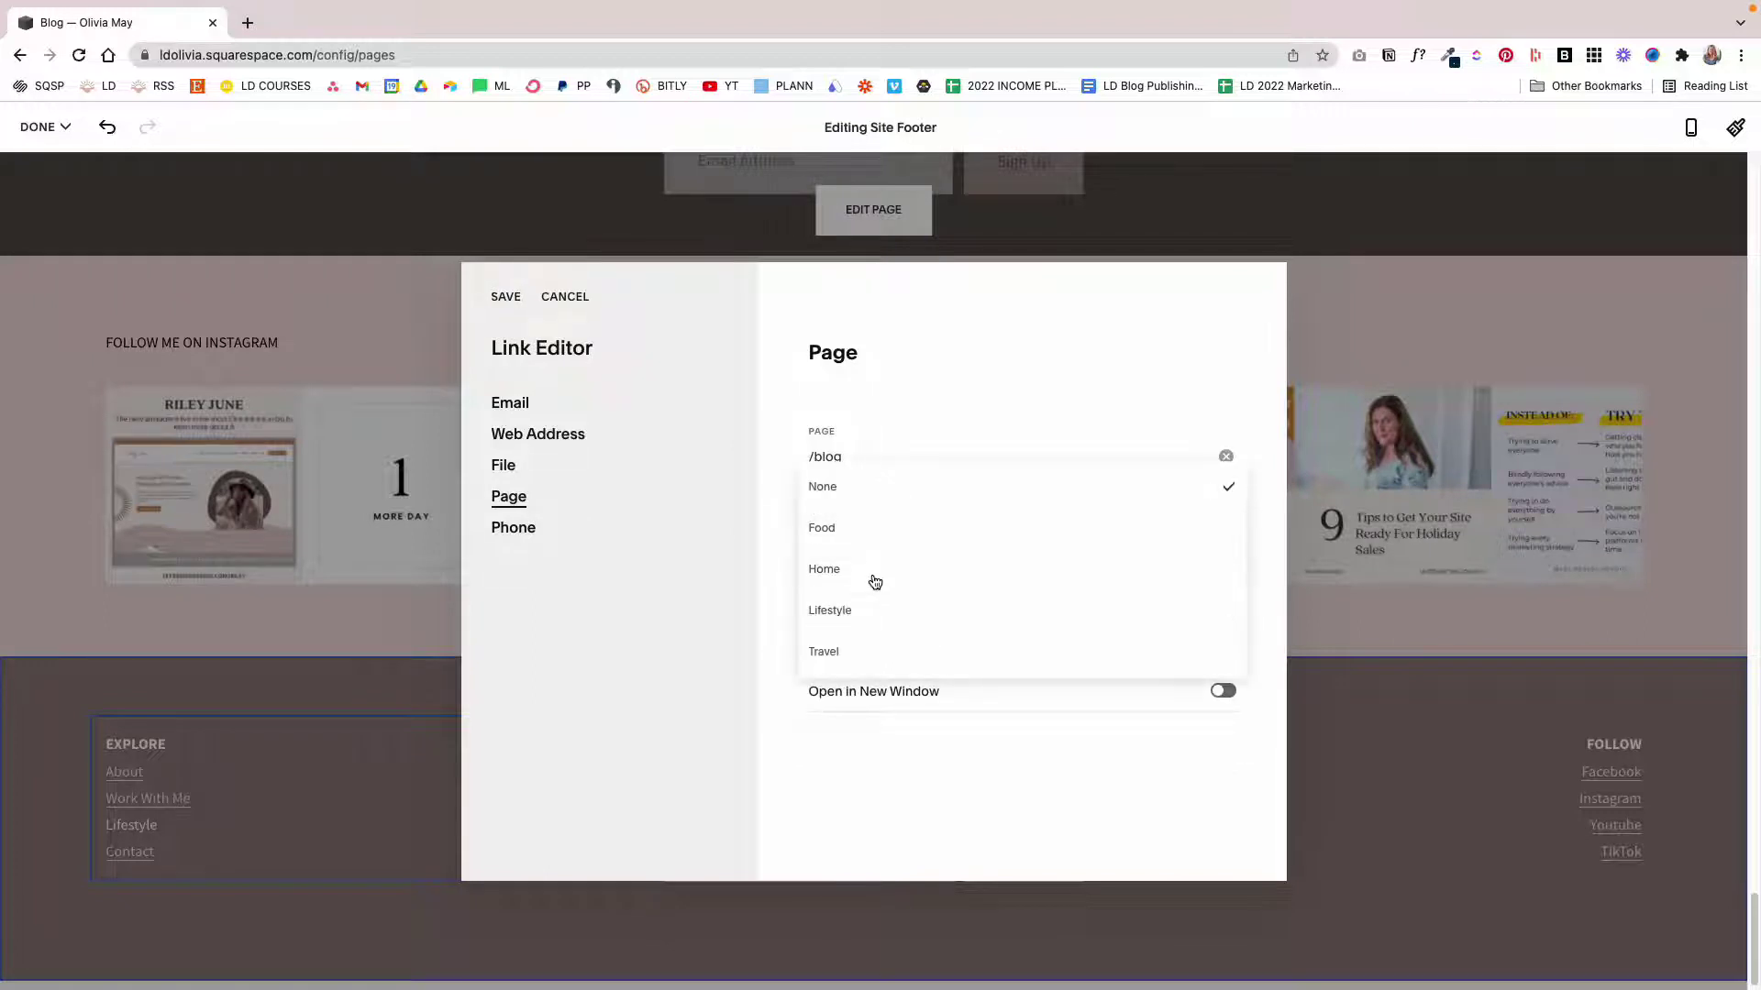
{"action": "left_click", "coordinate": [842, 612]}
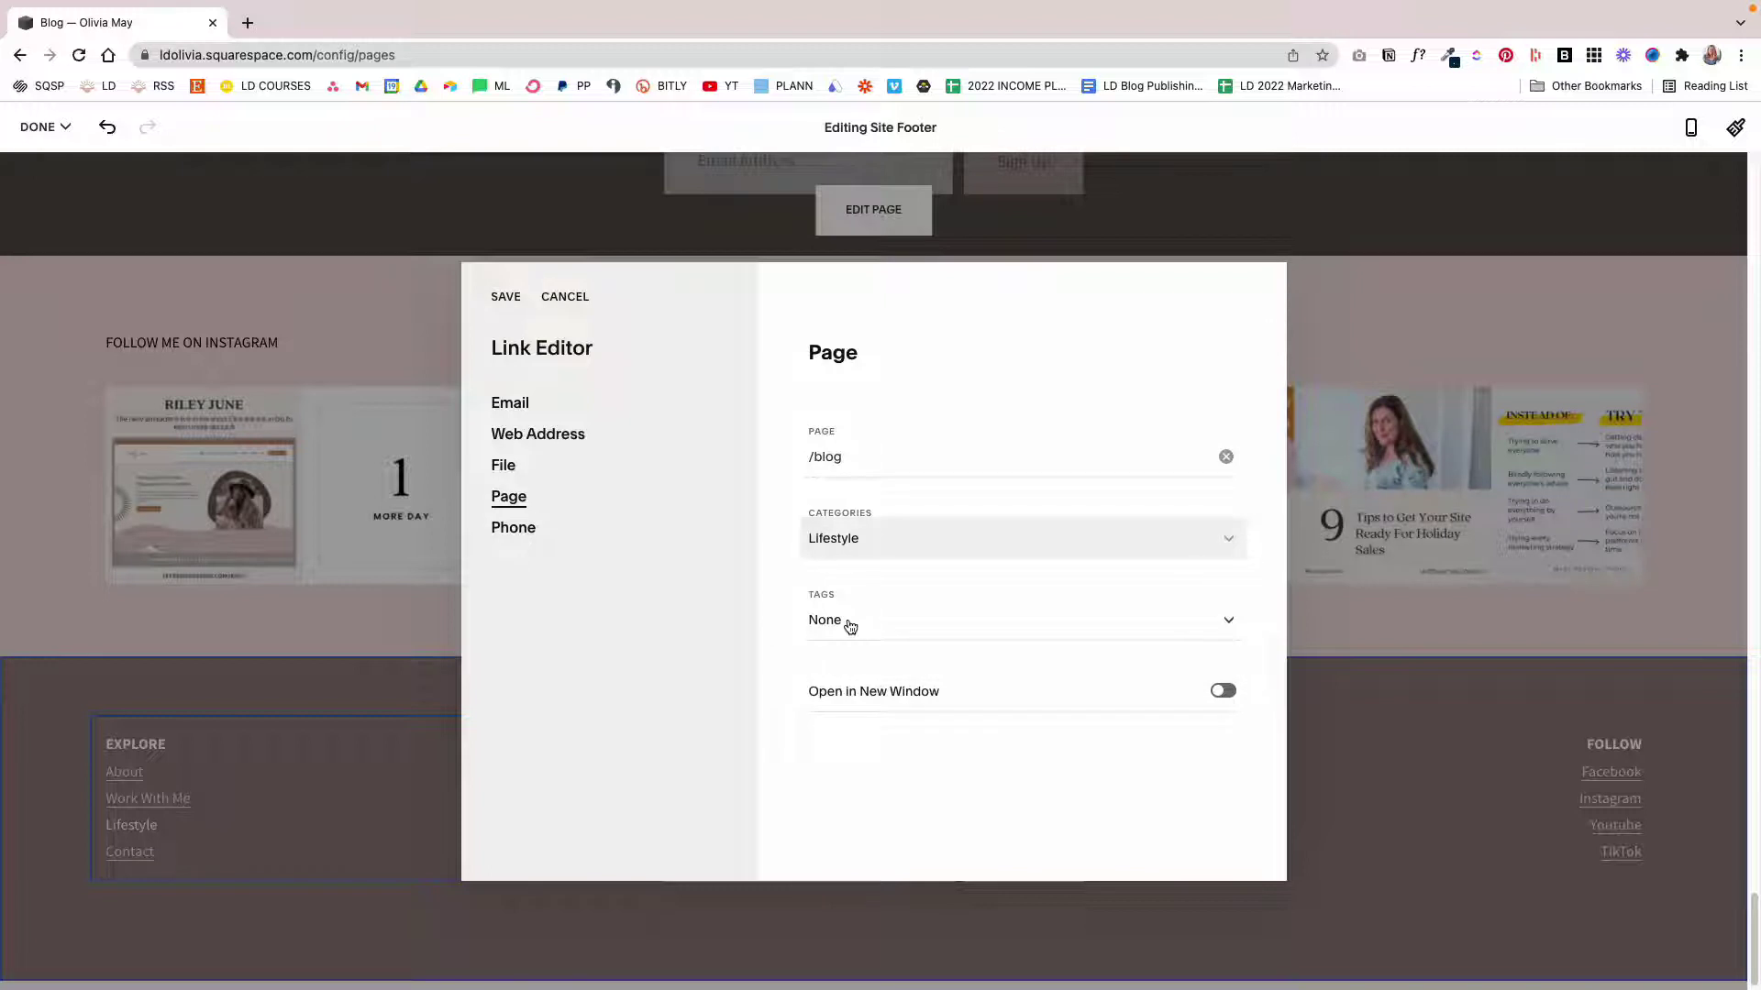
{"action": "left_click", "coordinate": [508, 299]}
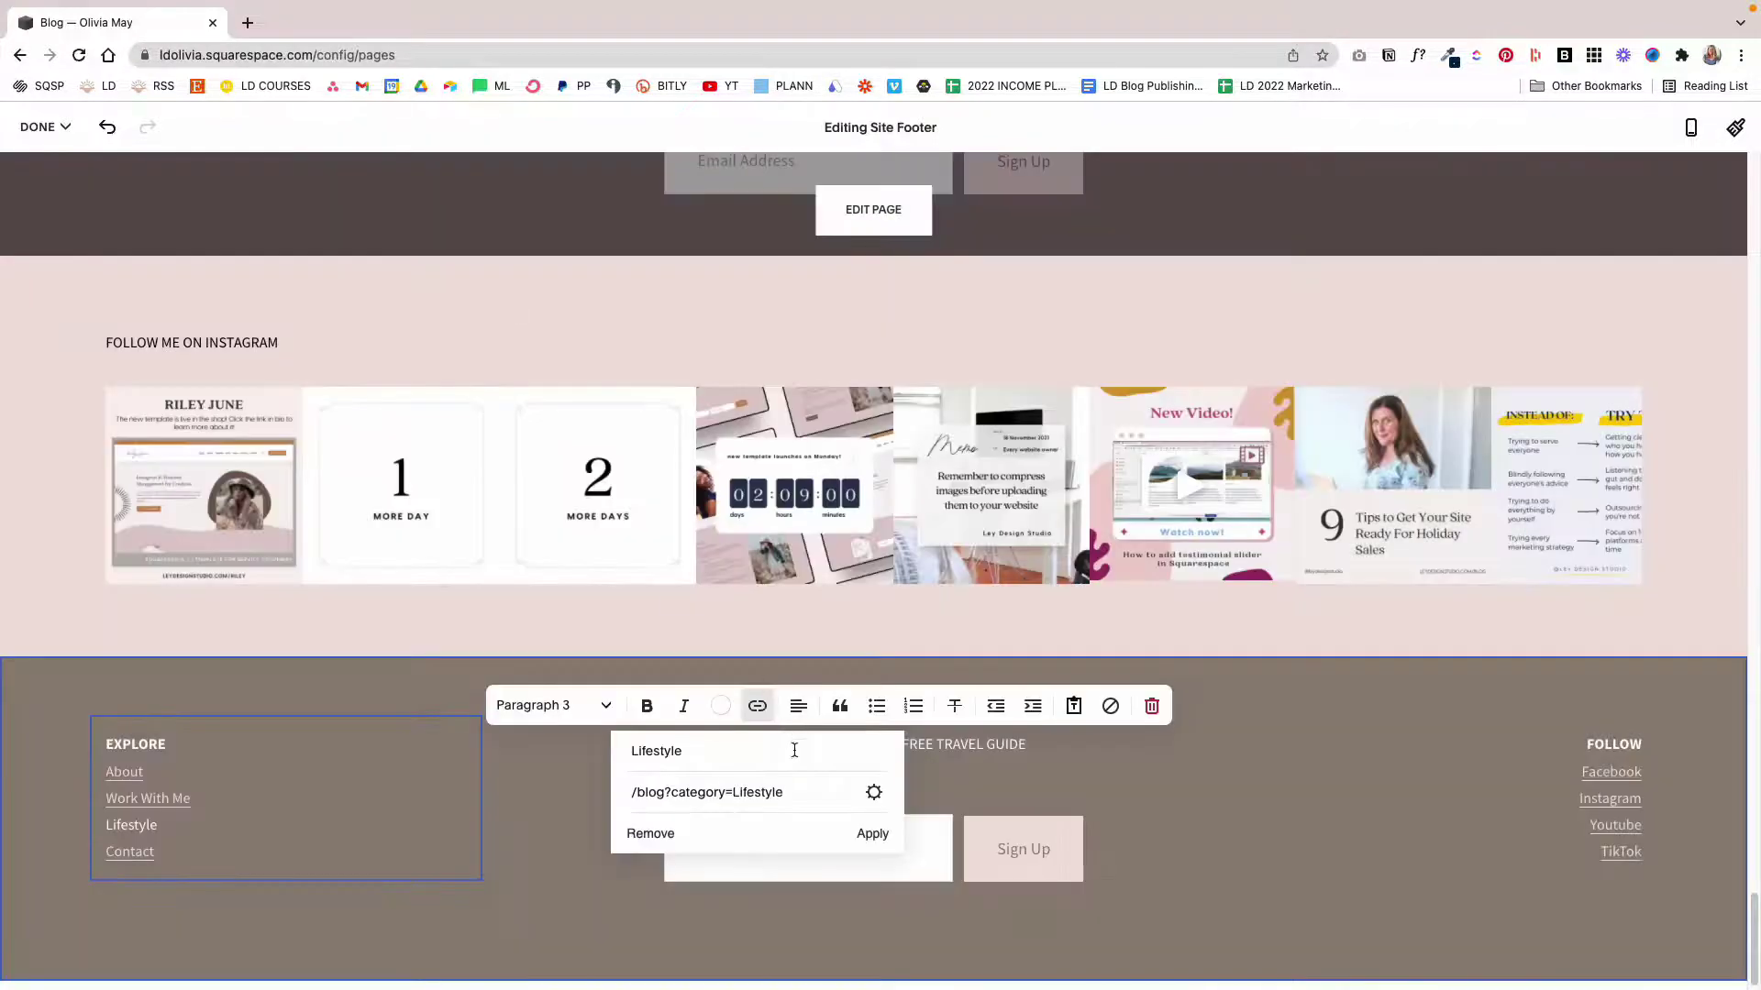
{"action": "left_click", "coordinate": [872, 834]}
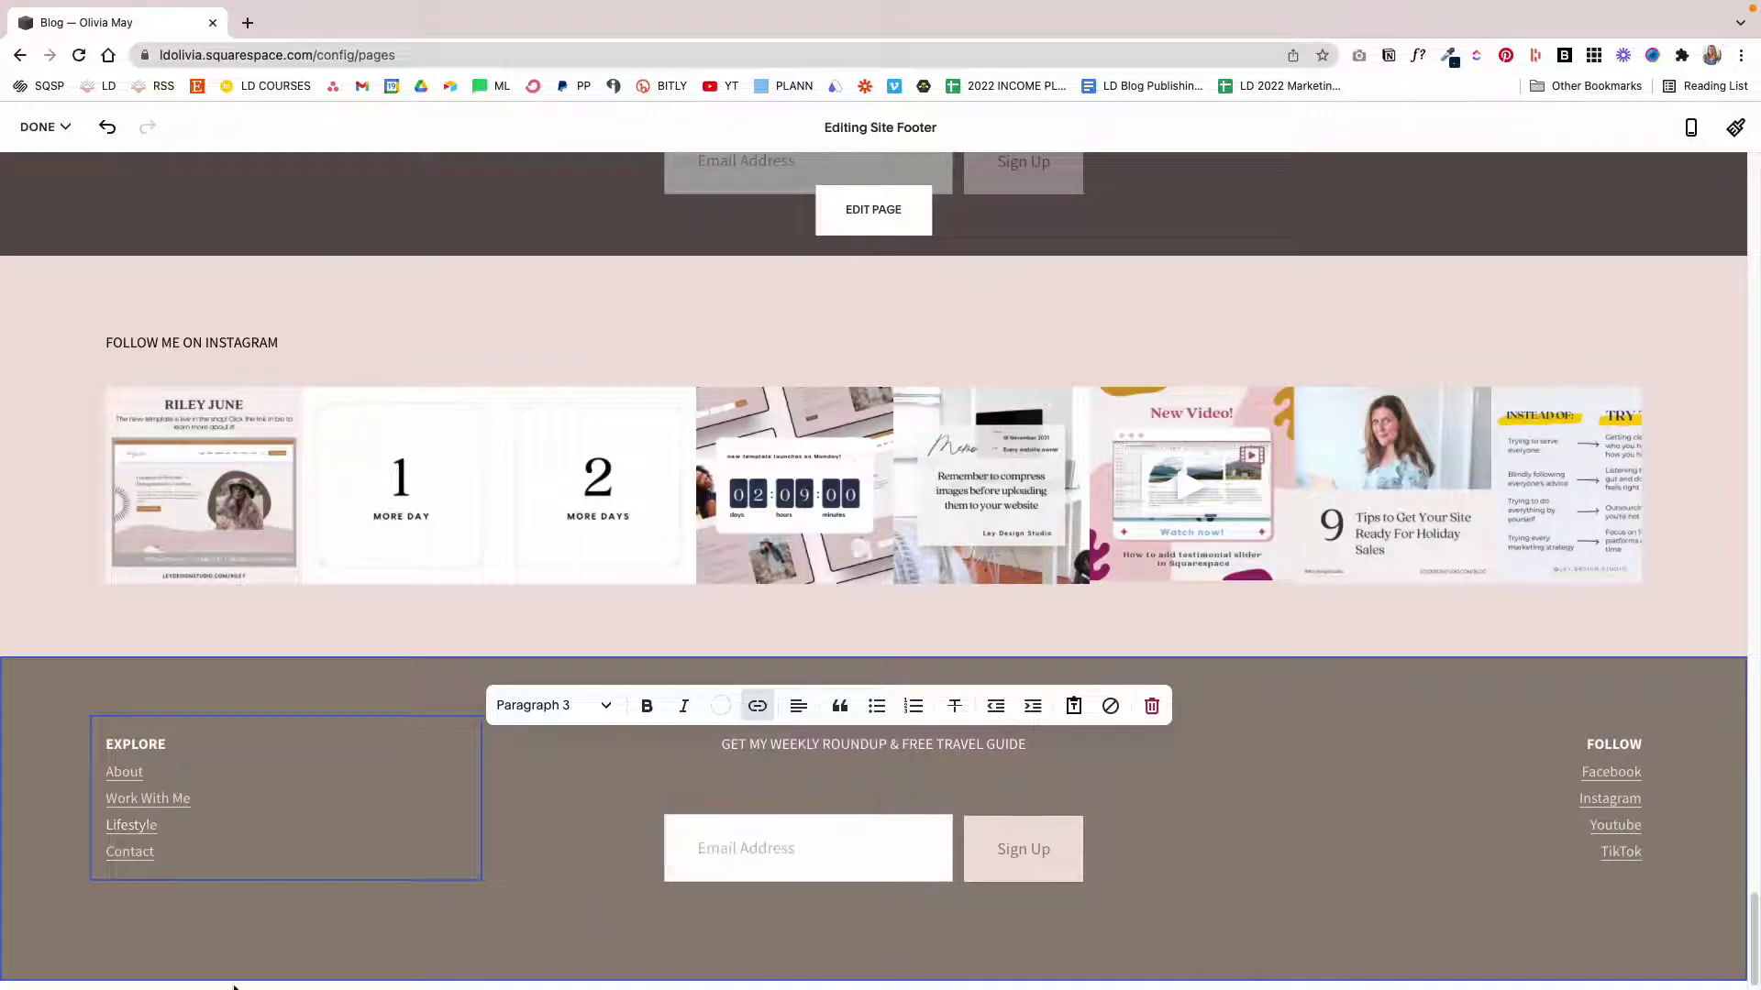
{"action": "left_click", "coordinate": [228, 930]}
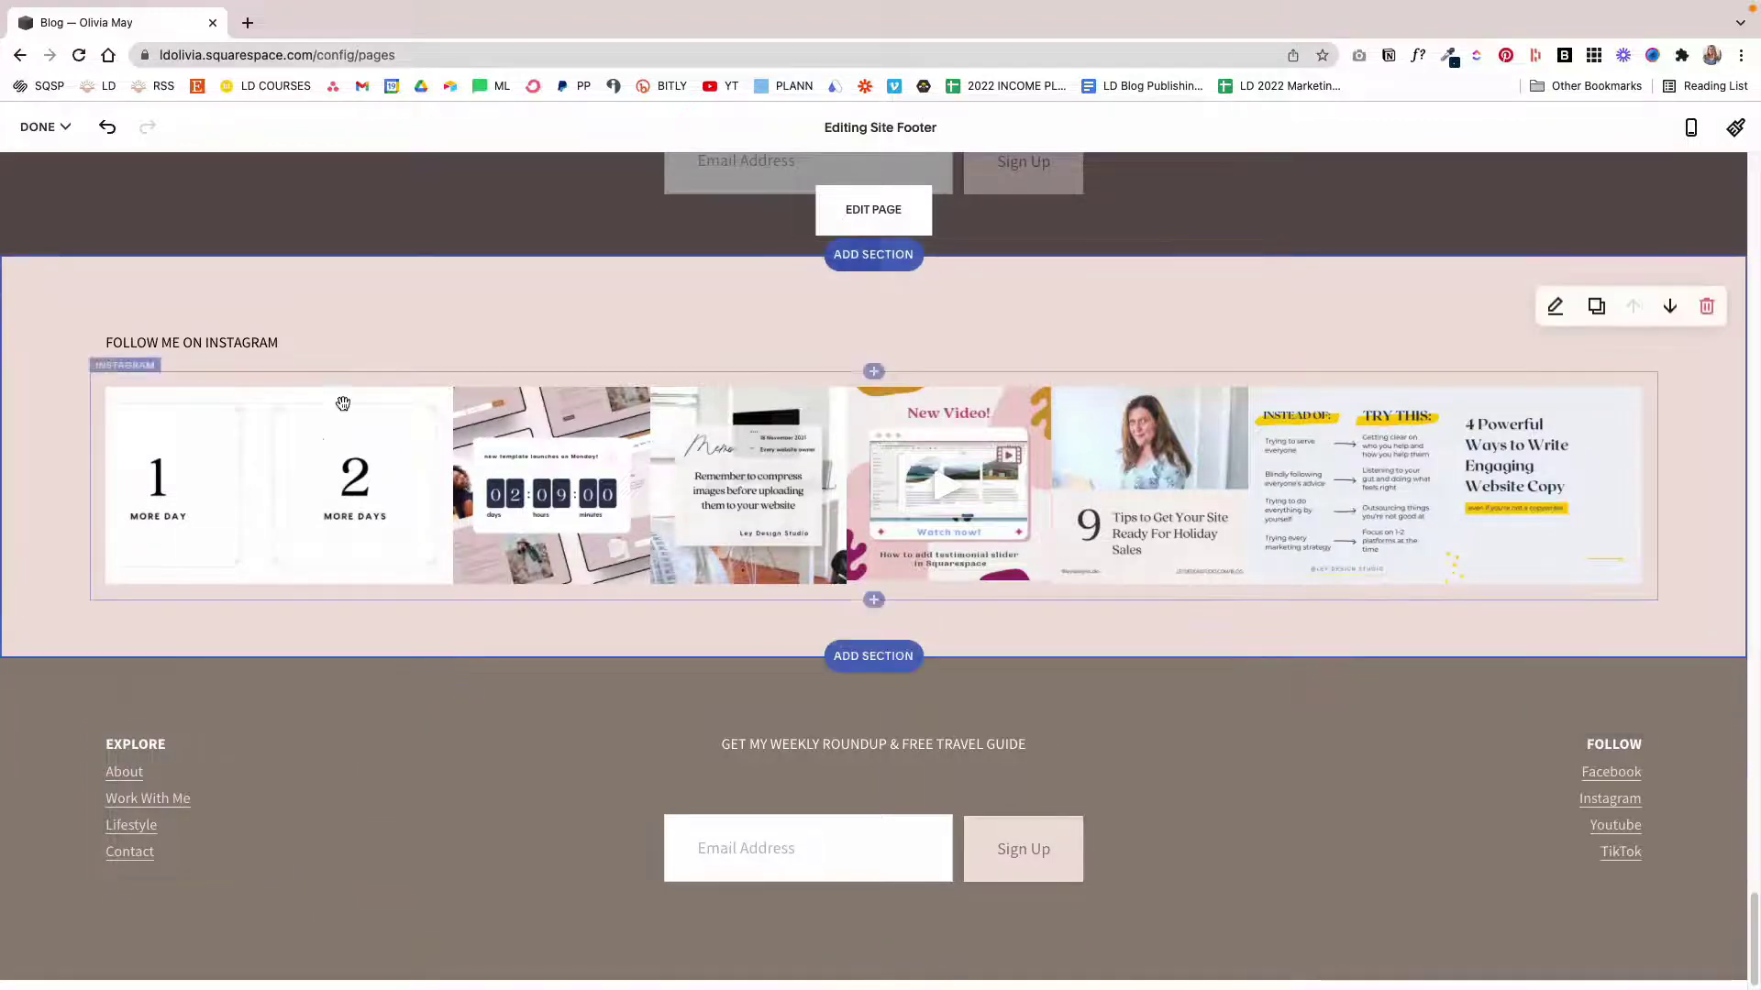
Leave the editor, discarding all the footer changes
{"action": "left_click", "coordinate": [51, 130]}
{"action": "left_click", "coordinate": [69, 195]}
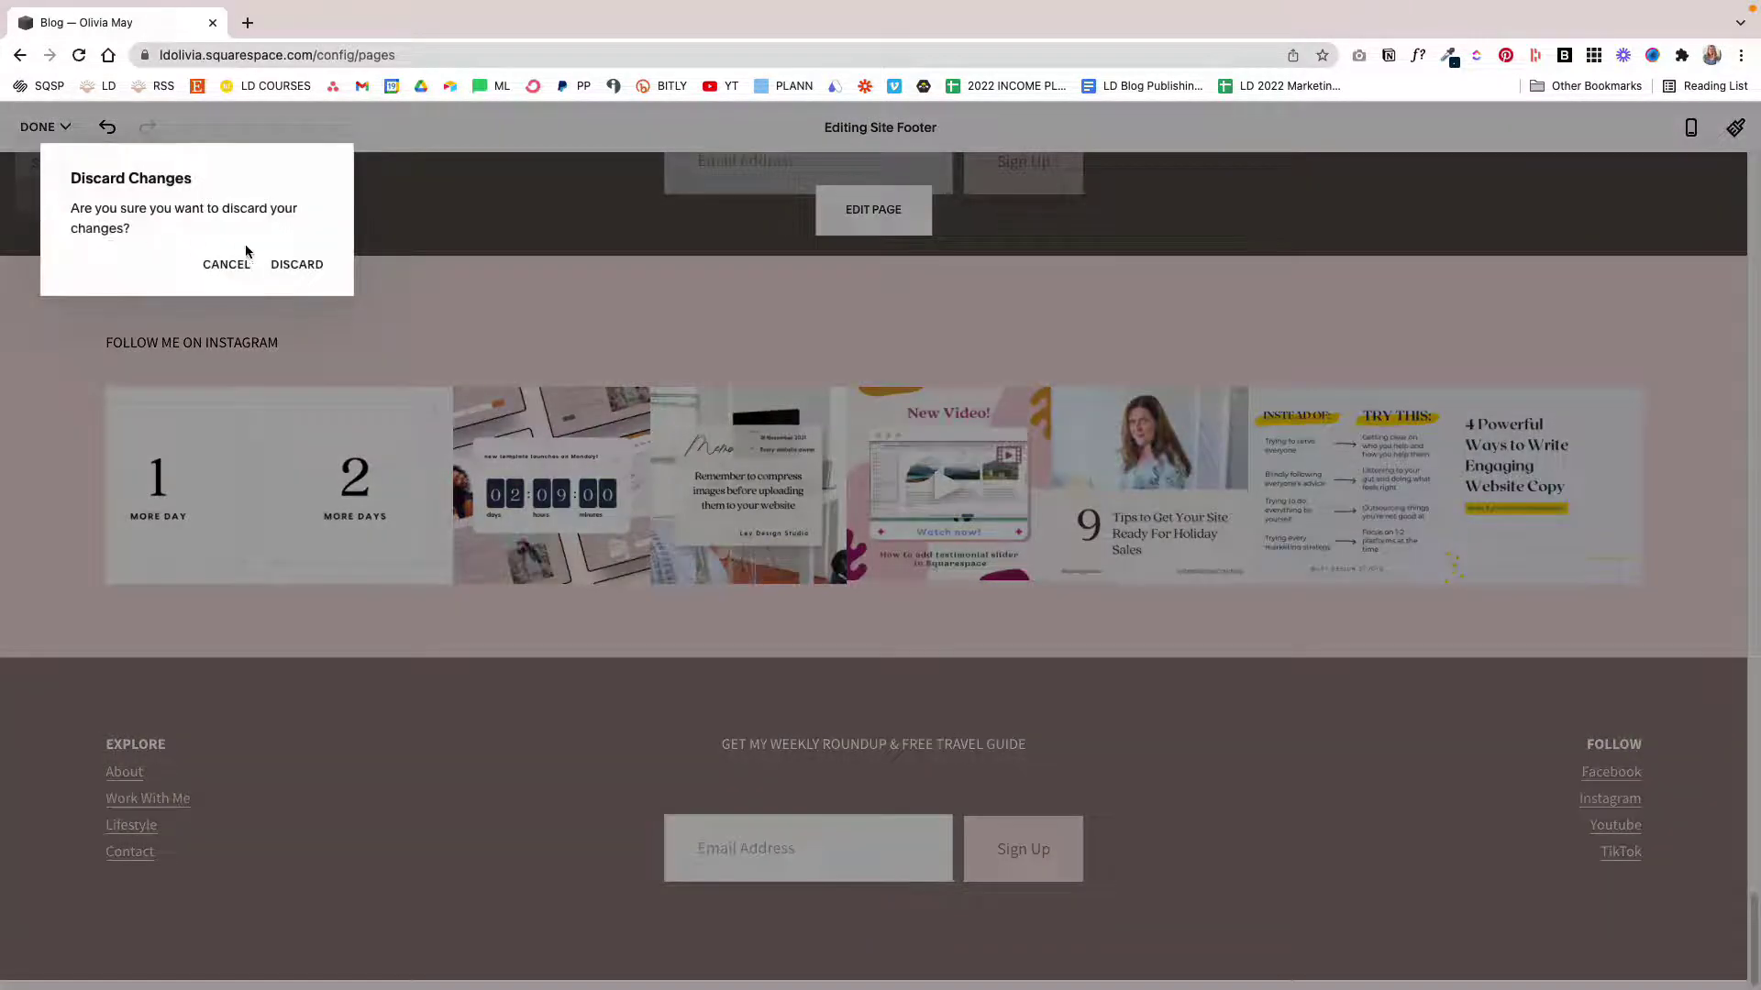
{"action": "left_click", "coordinate": [296, 266]}
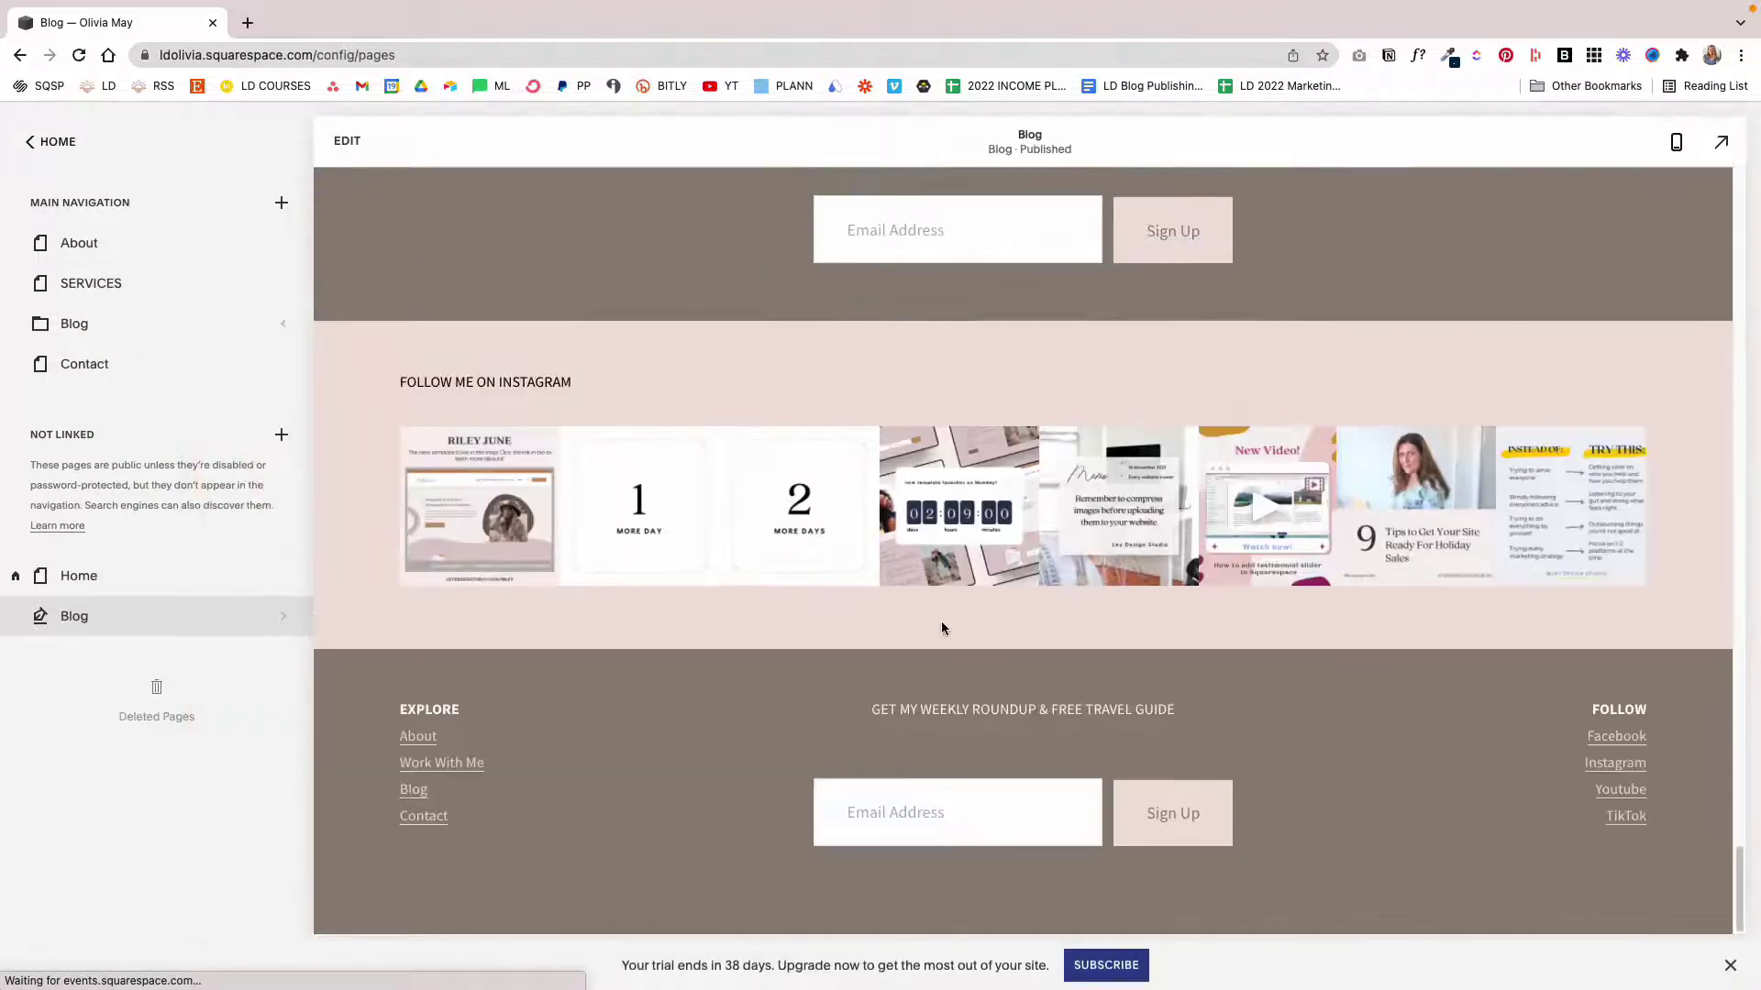
Scroll back up the Blog preview and open the Home page via the site logo
{"action": "scroll", "coordinate": [1140, 752], "scroll_direction": "up", "scroll_amount": 15}
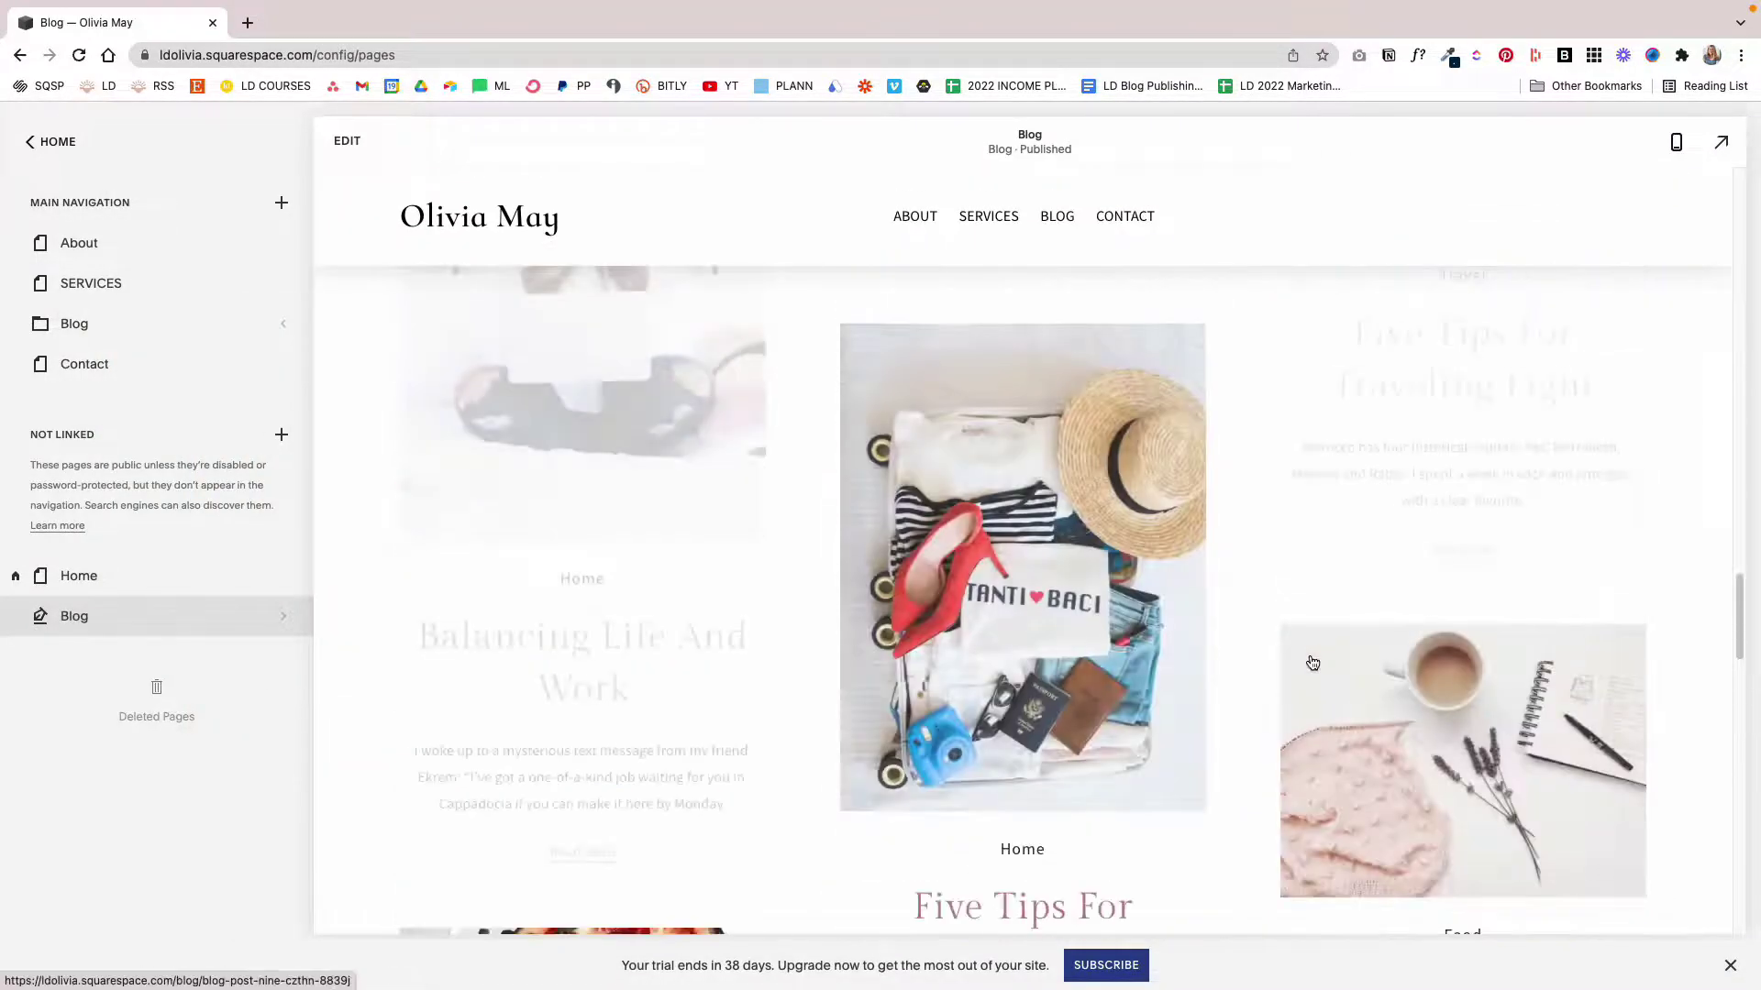
{"action": "scroll", "coordinate": [1312, 662], "scroll_direction": "up", "scroll_amount": 10}
{"action": "left_click", "coordinate": [541, 231]}
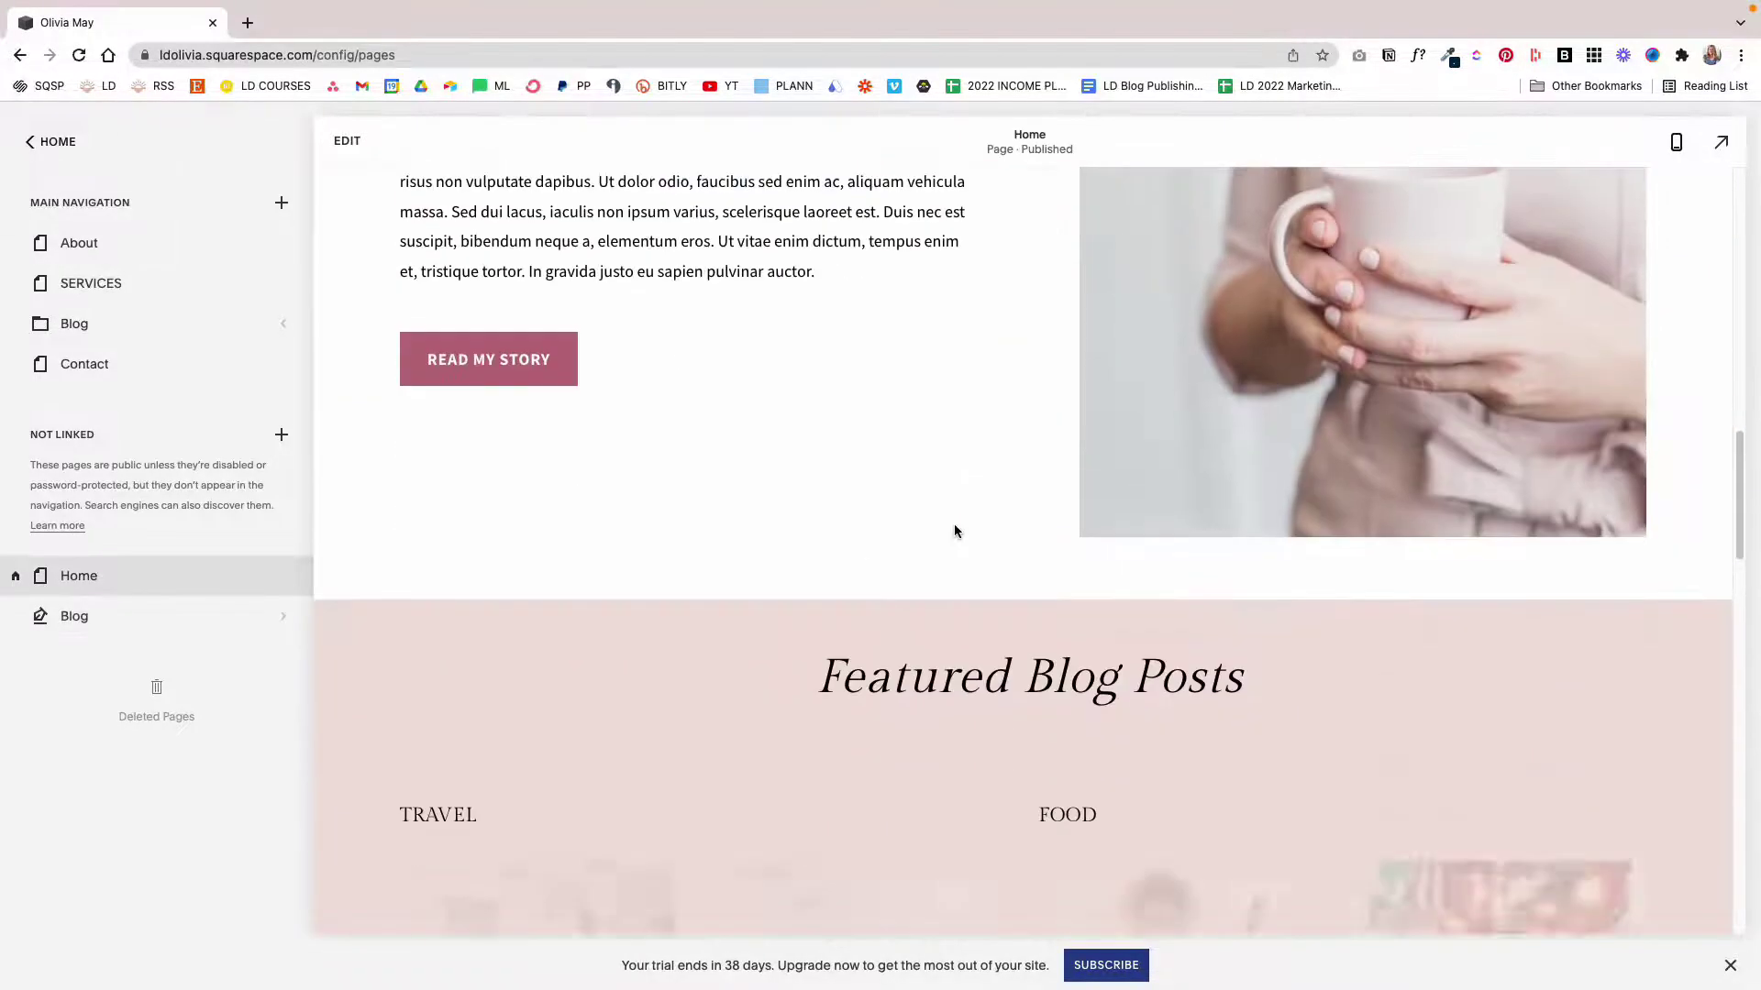
Scroll to Featured Blog Posts and point out its TRAVEL and FOOD column headings
{"action": "scroll", "coordinate": [953, 524], "scroll_direction": "down", "scroll_amount": 6}
{"action": "scroll", "coordinate": [927, 472], "scroll_direction": "up", "scroll_amount": 3}
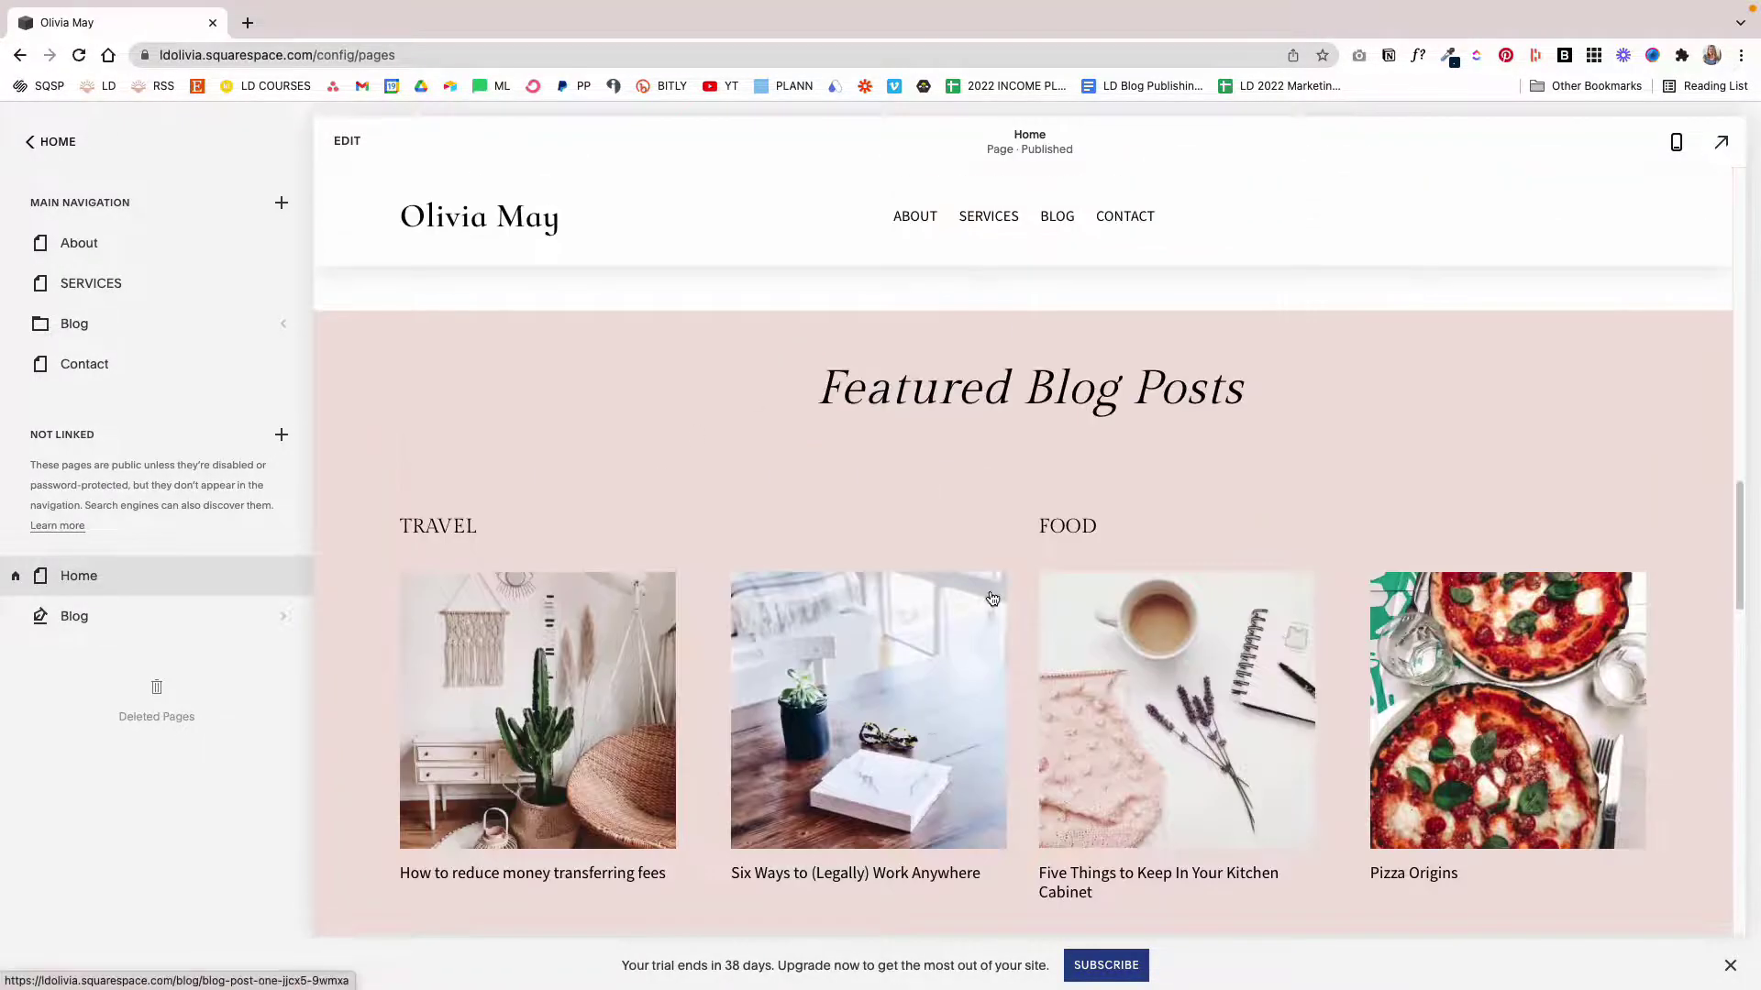
{"action": "scroll", "coordinate": [466, 437], "scroll_direction": "down", "scroll_amount": 2}
{"action": "left_click_drag", "start_coordinate": [410, 393], "coordinate": [462, 394]}
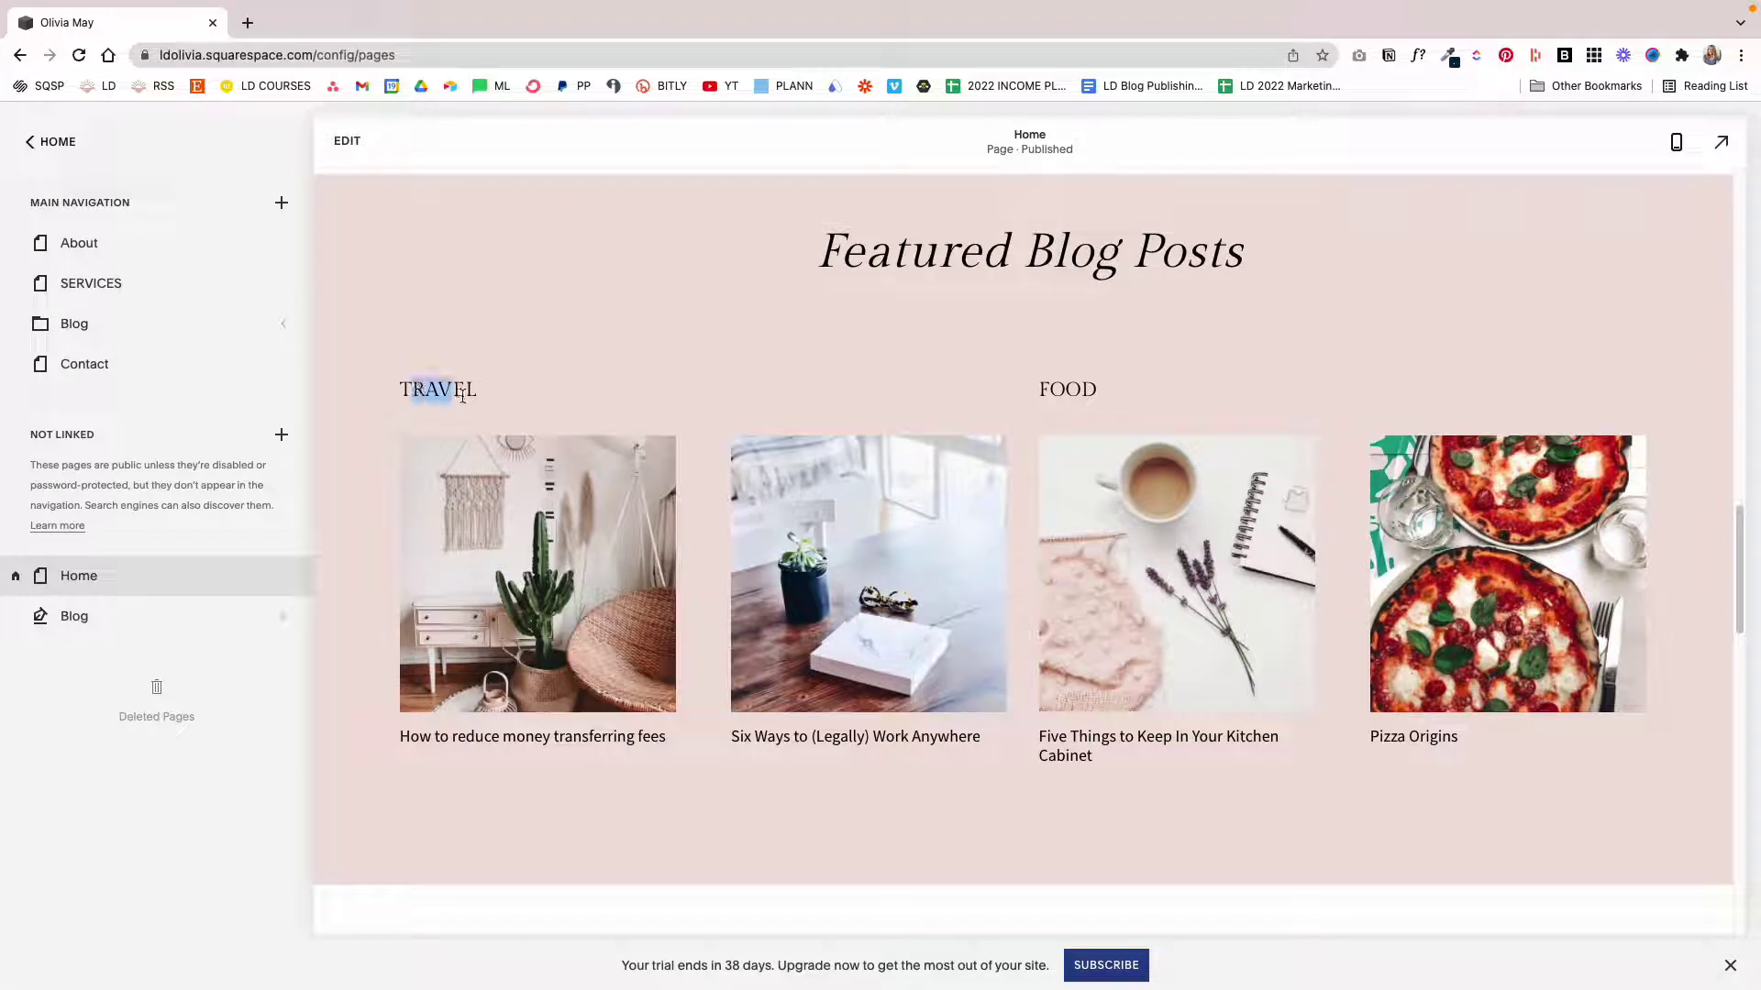
{"action": "left_click_drag", "start_coordinate": [1036, 392], "coordinate": [1196, 395]}
{"action": "left_click", "coordinate": [1196, 394]}
{"action": "scroll", "coordinate": [1258, 344], "scroll_direction": "up", "scroll_amount": 1}
{"action": "scroll", "coordinate": [543, 303], "scroll_direction": "down", "scroll_amount": 2}
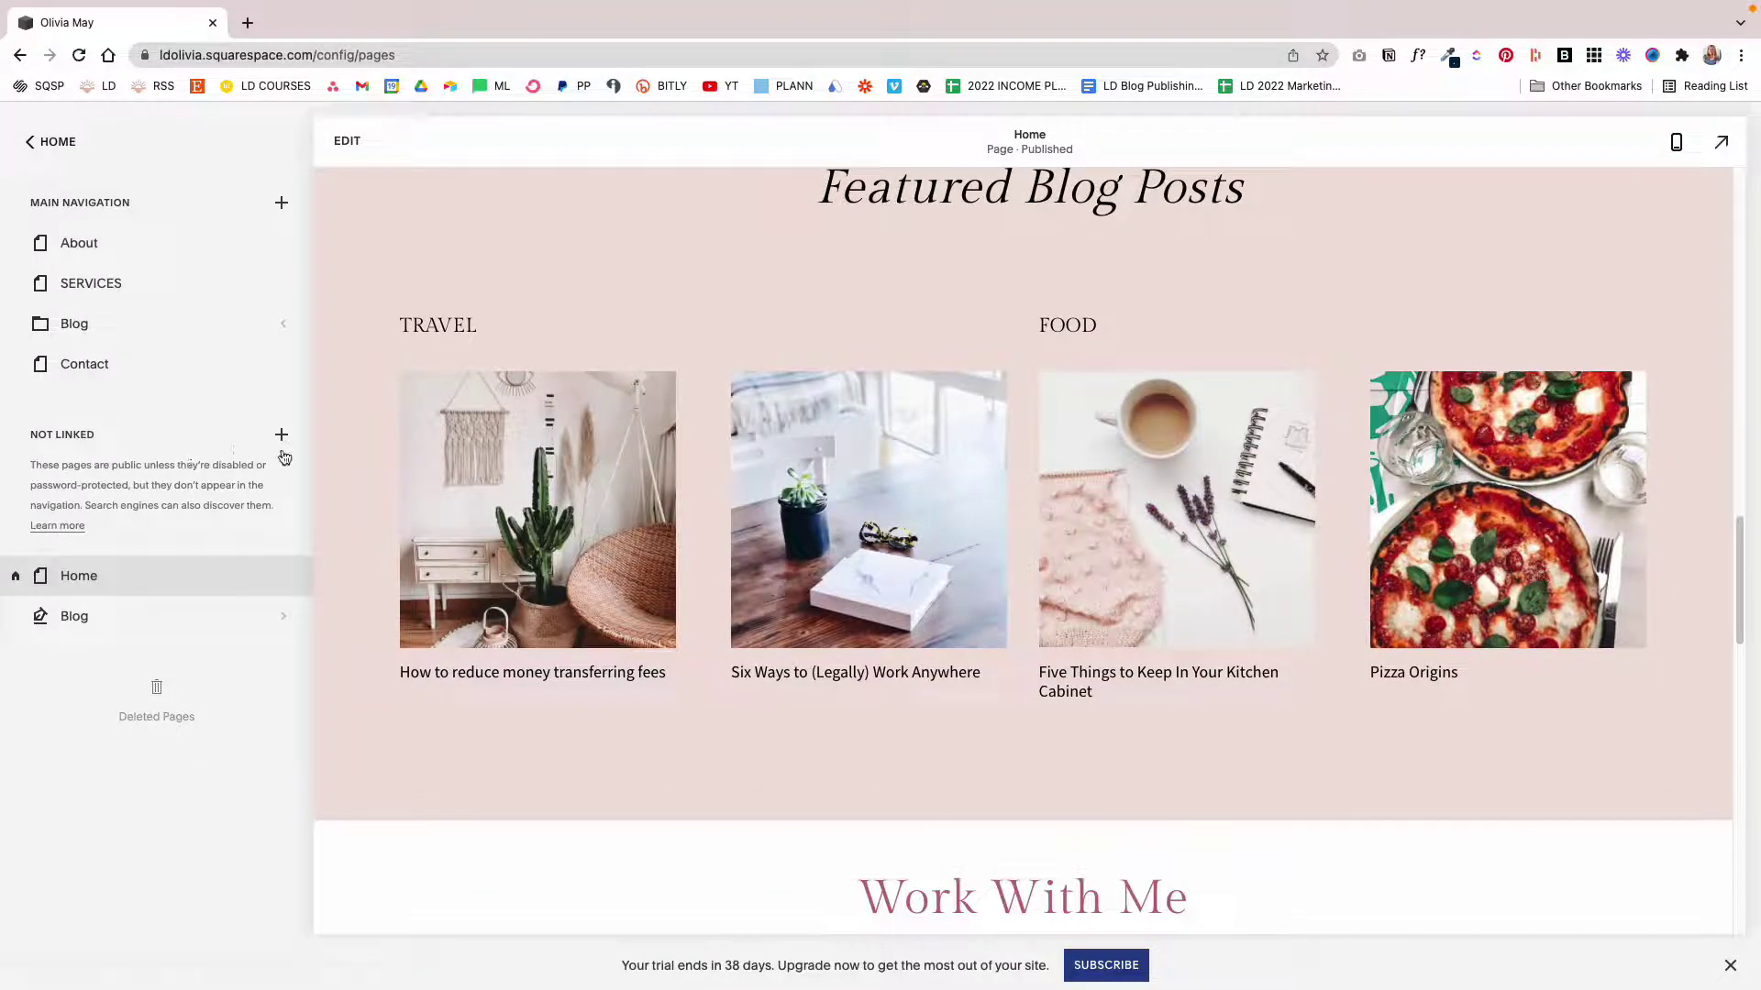
Add a blank Not Linked page named 'Demo', edit it, and bring up Add Section
{"action": "triple_click", "coordinate": [145, 438]}
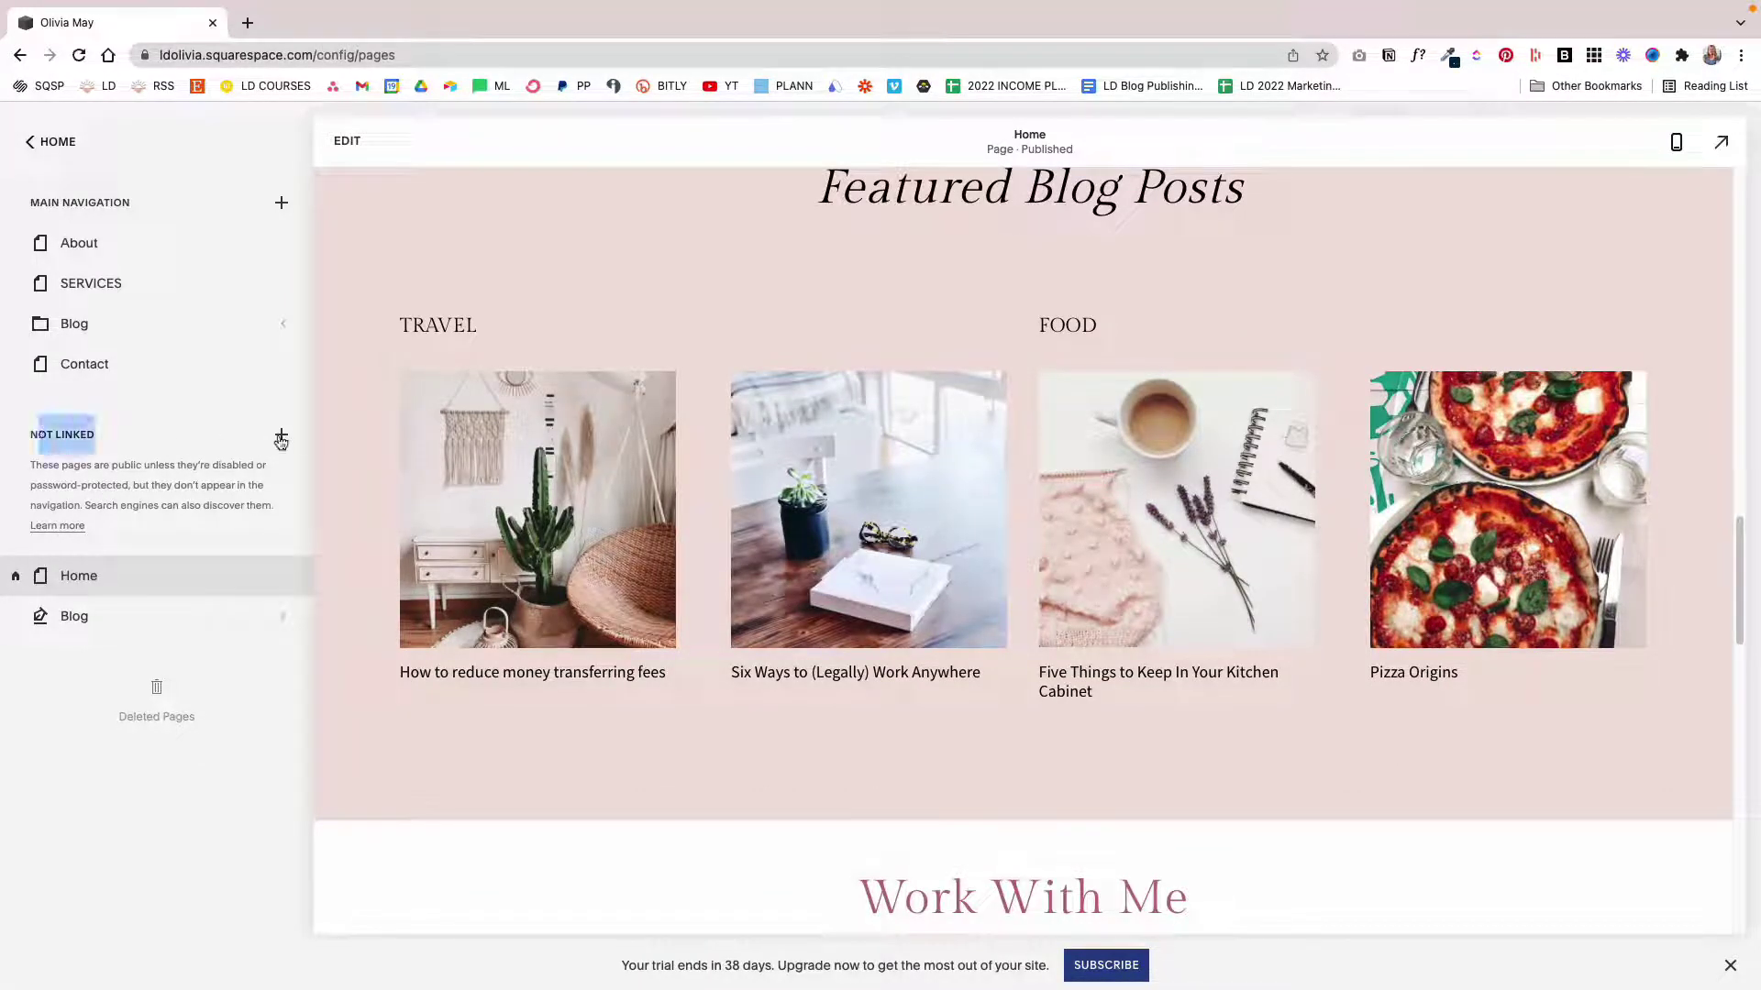
{"action": "left_click", "coordinate": [281, 438]}
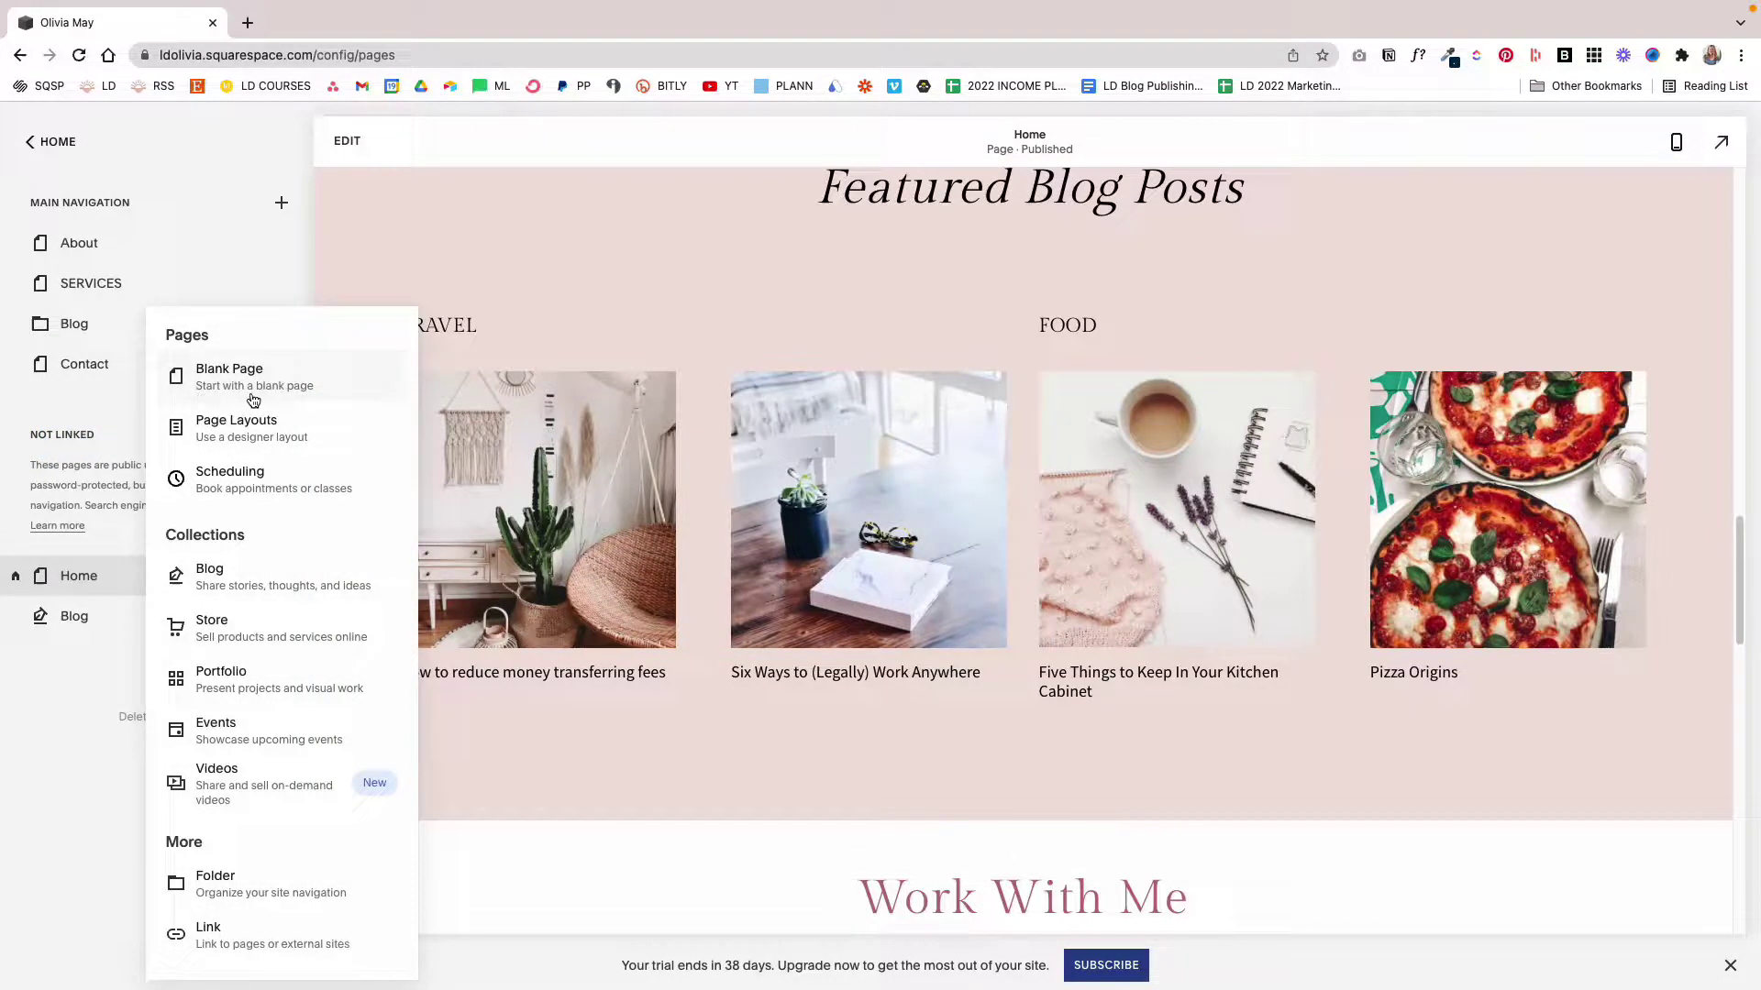
{"action": "left_click", "coordinate": [240, 391]}
{"action": "type", "text": "Demo"}
{"action": "key", "text": "Return"}
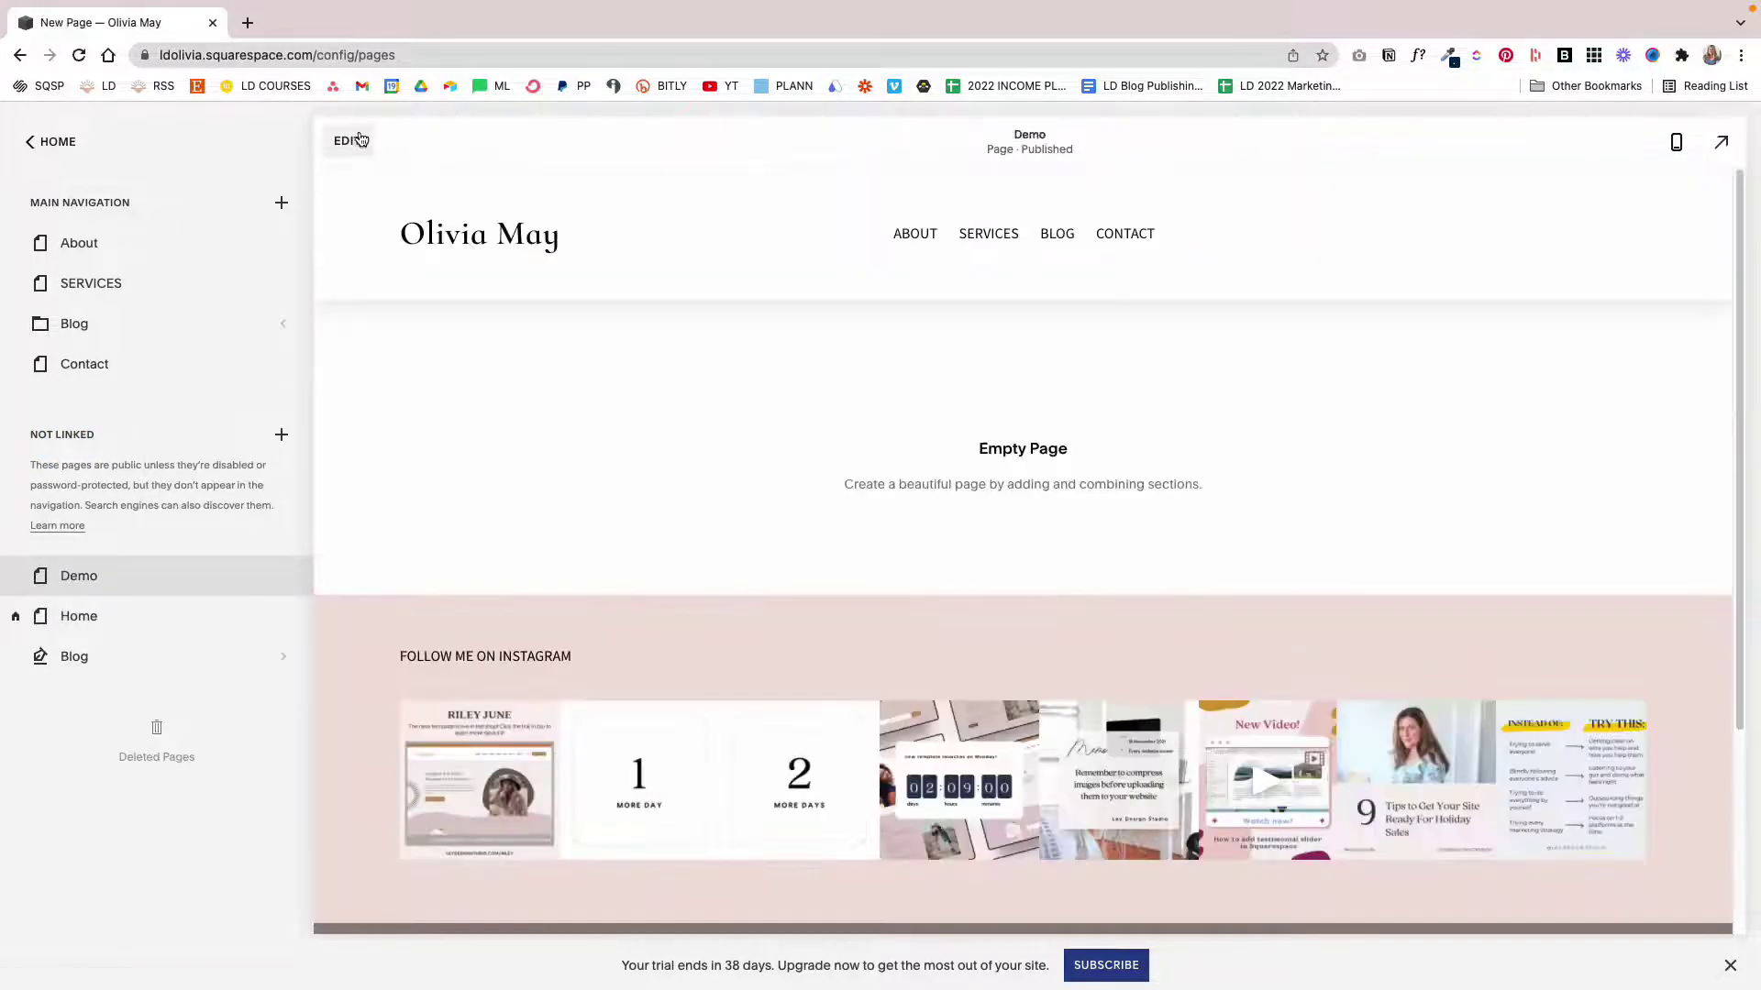
{"action": "left_click", "coordinate": [350, 142]}
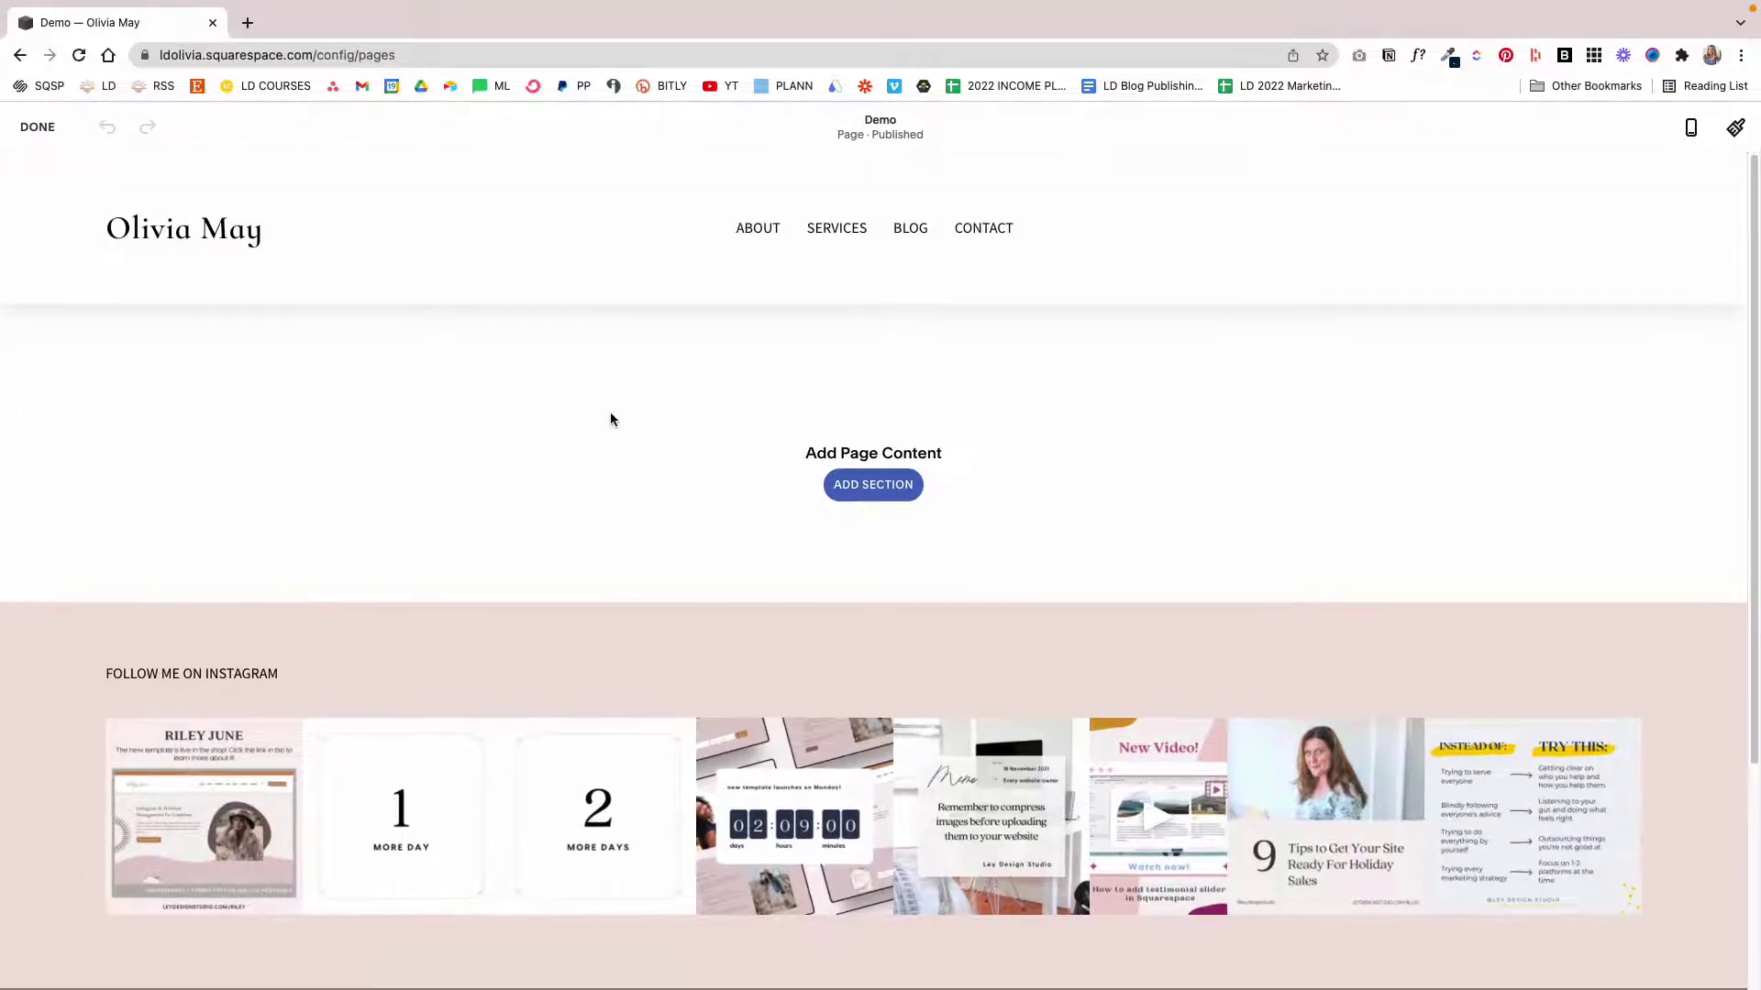
{"action": "left_click", "coordinate": [857, 492]}
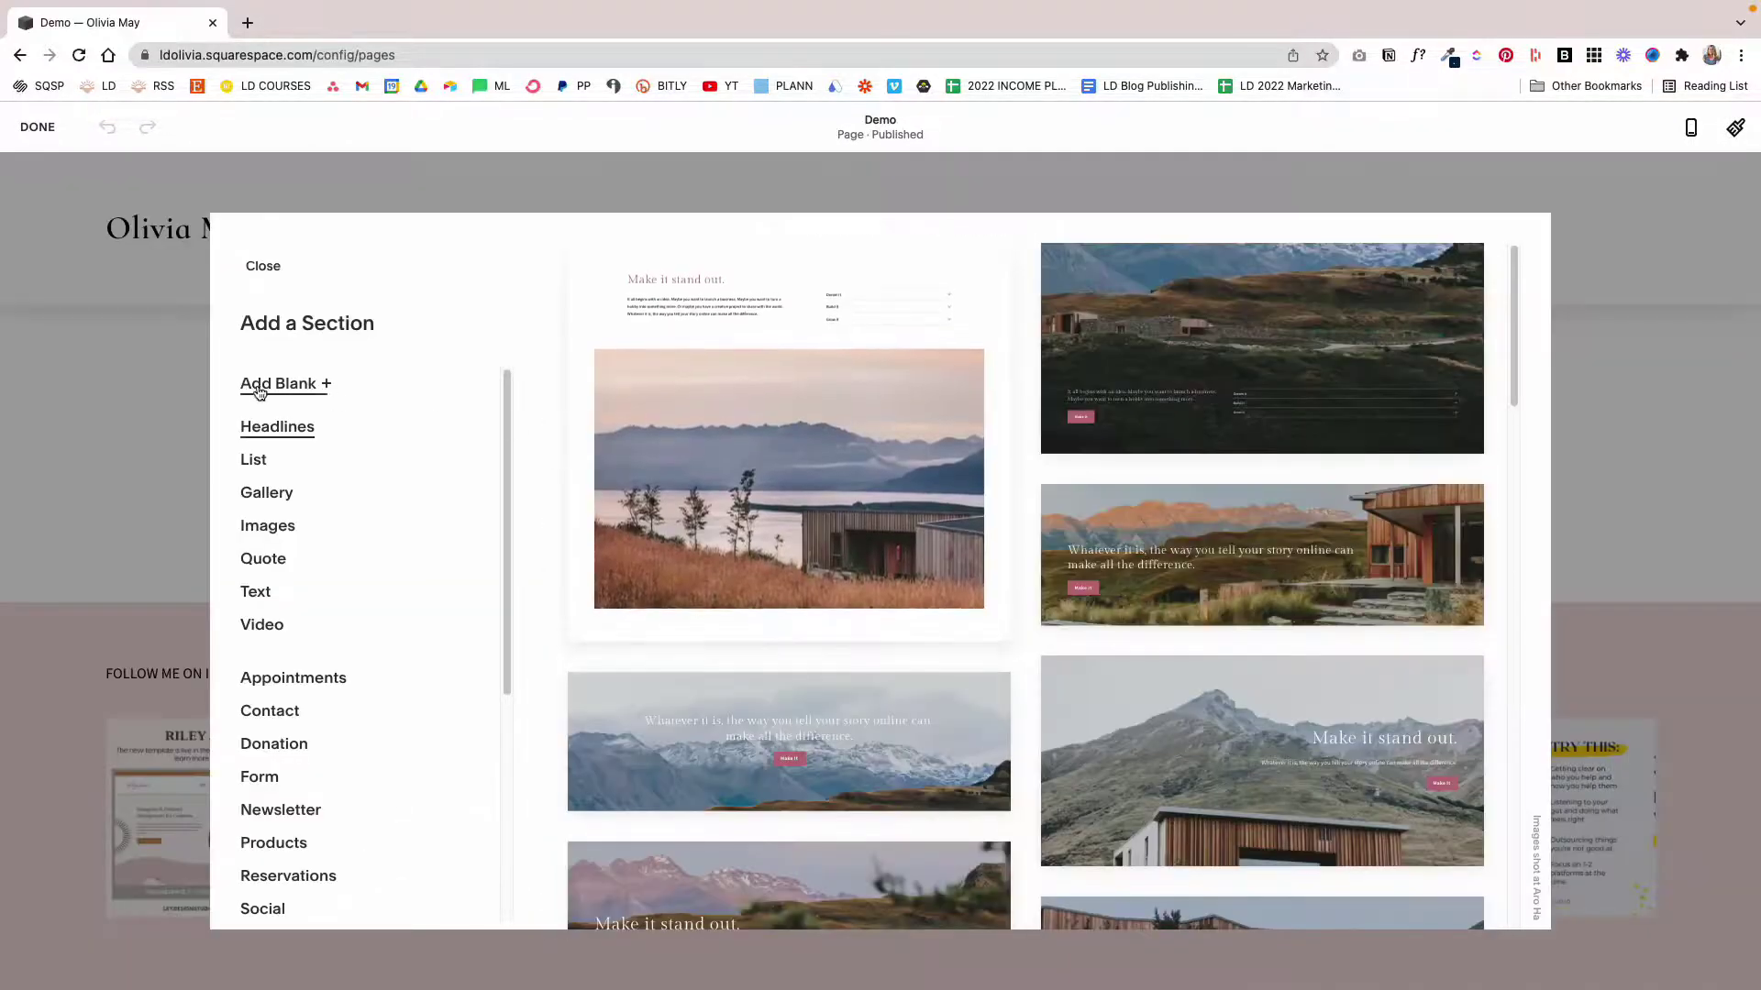
Add a blank section and write the heading 'Popular Posts' in its text block
{"action": "left_click", "coordinate": [268, 385]}
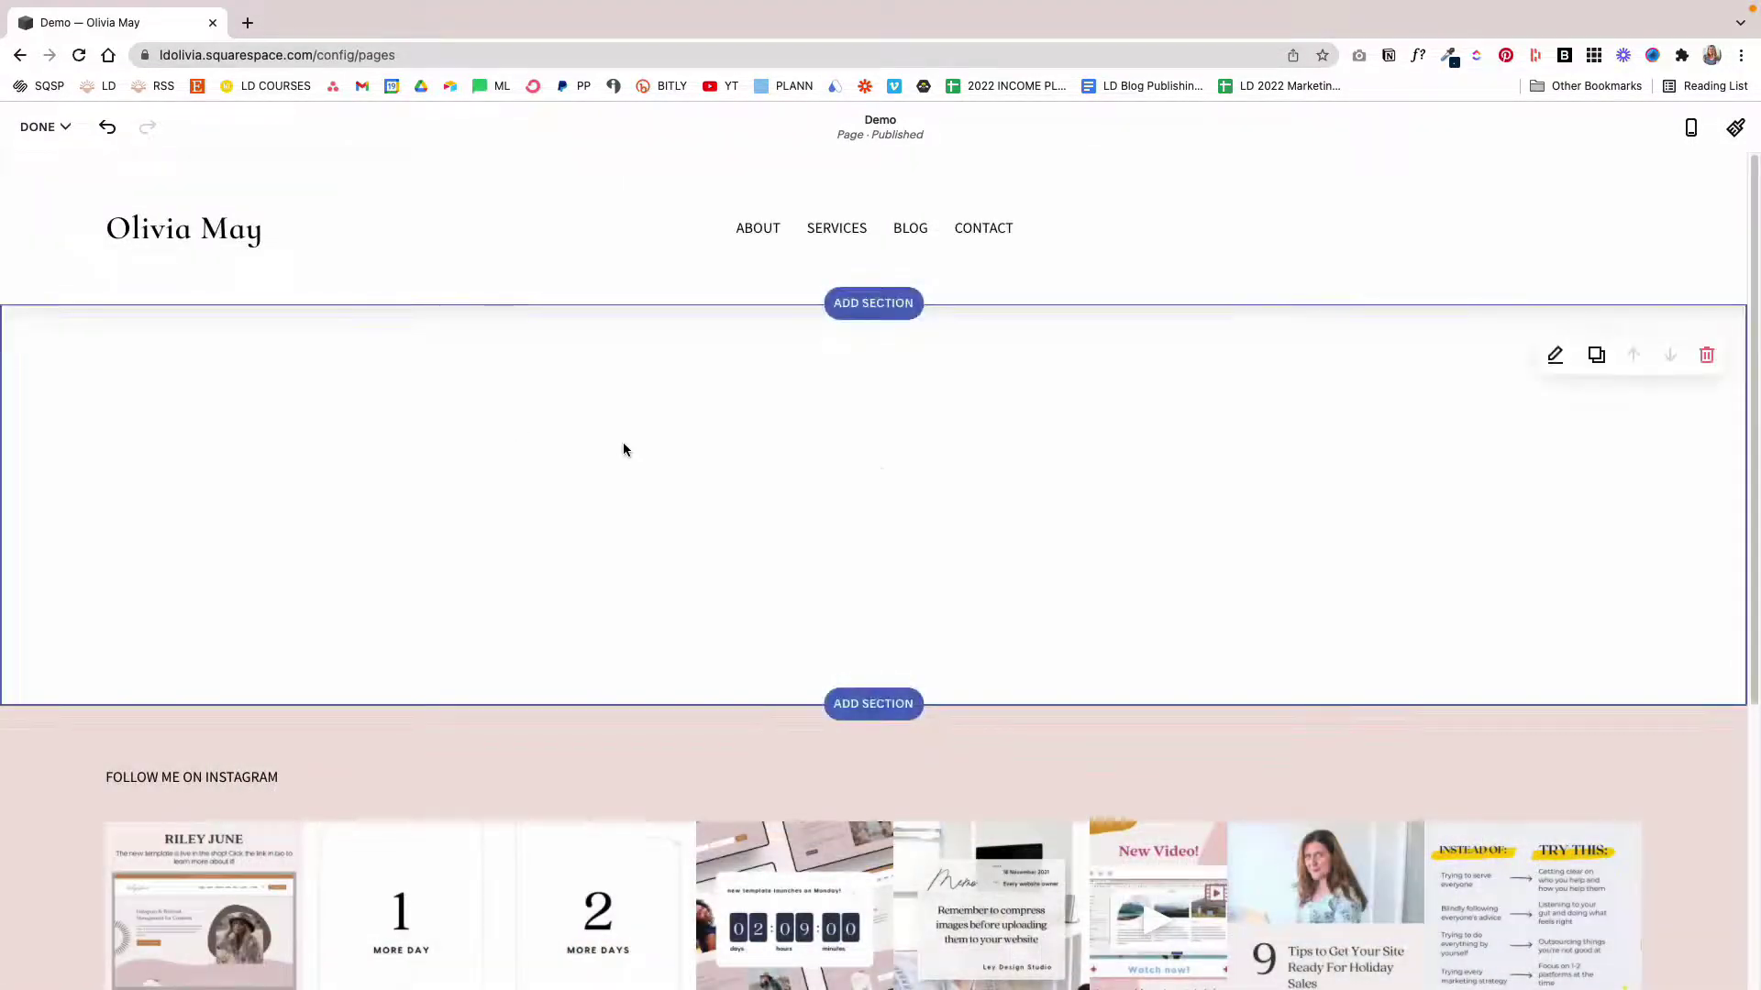
{"action": "left_click", "coordinate": [682, 513]}
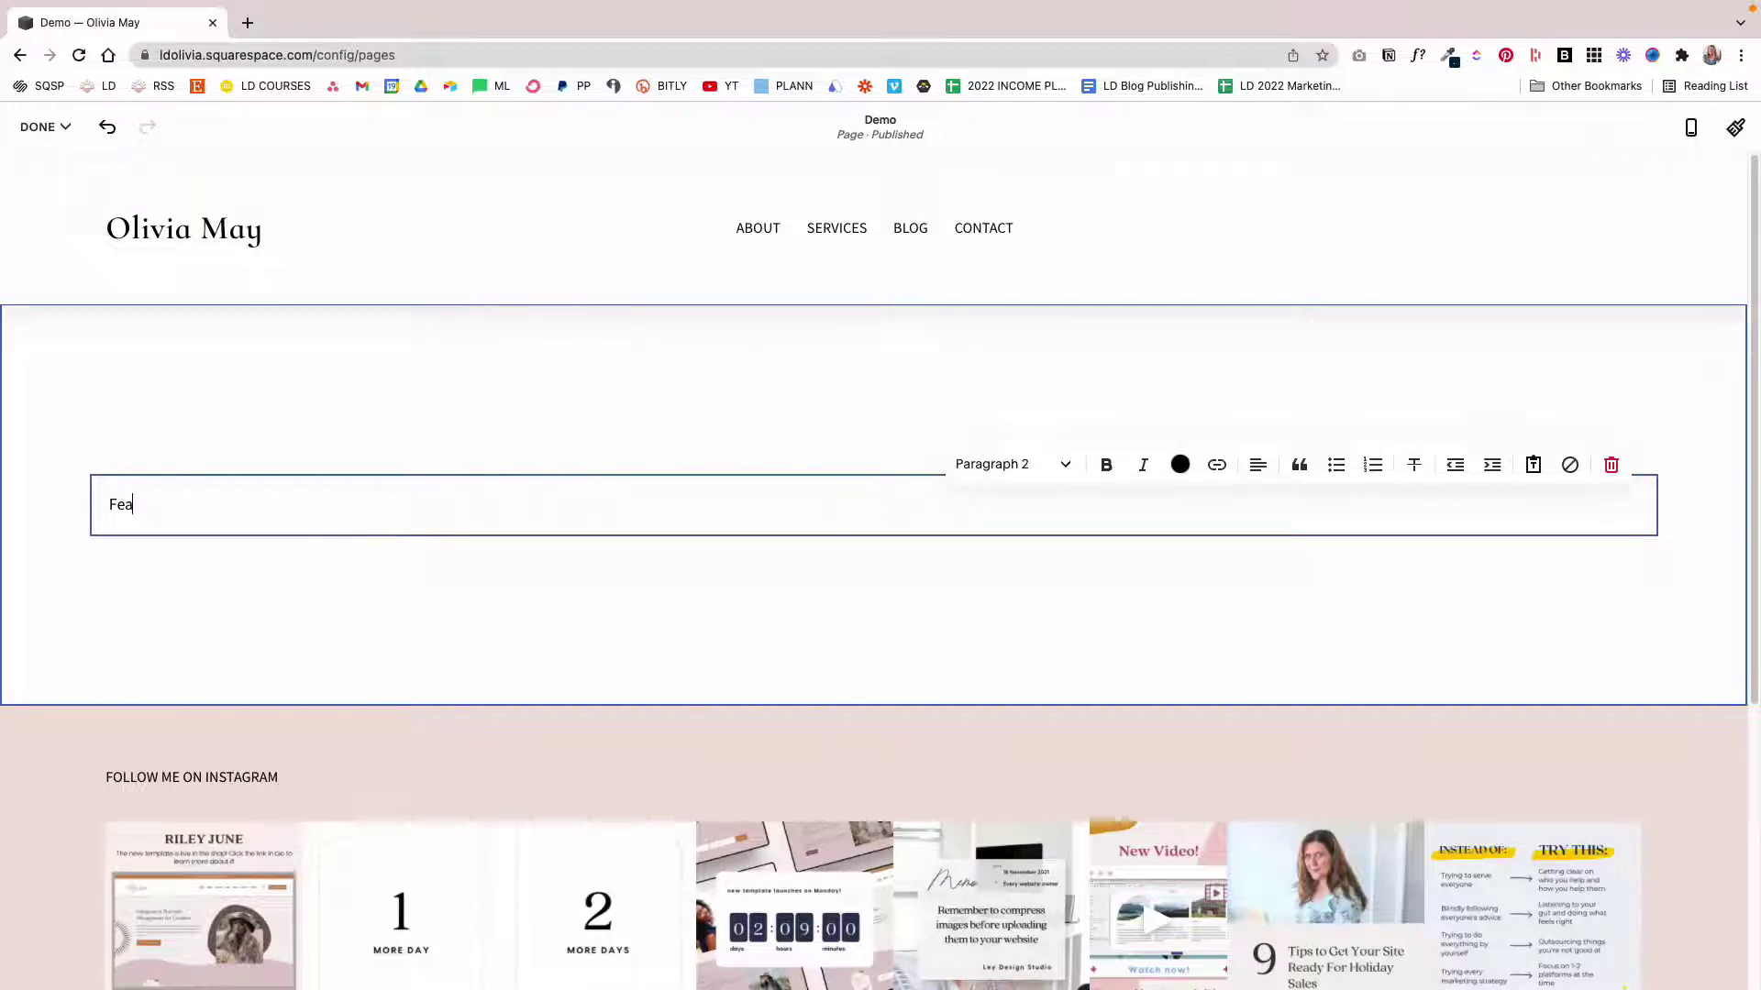
{"action": "type", "text": "Popular Posts"}
{"action": "left_click", "coordinate": [902, 463]}
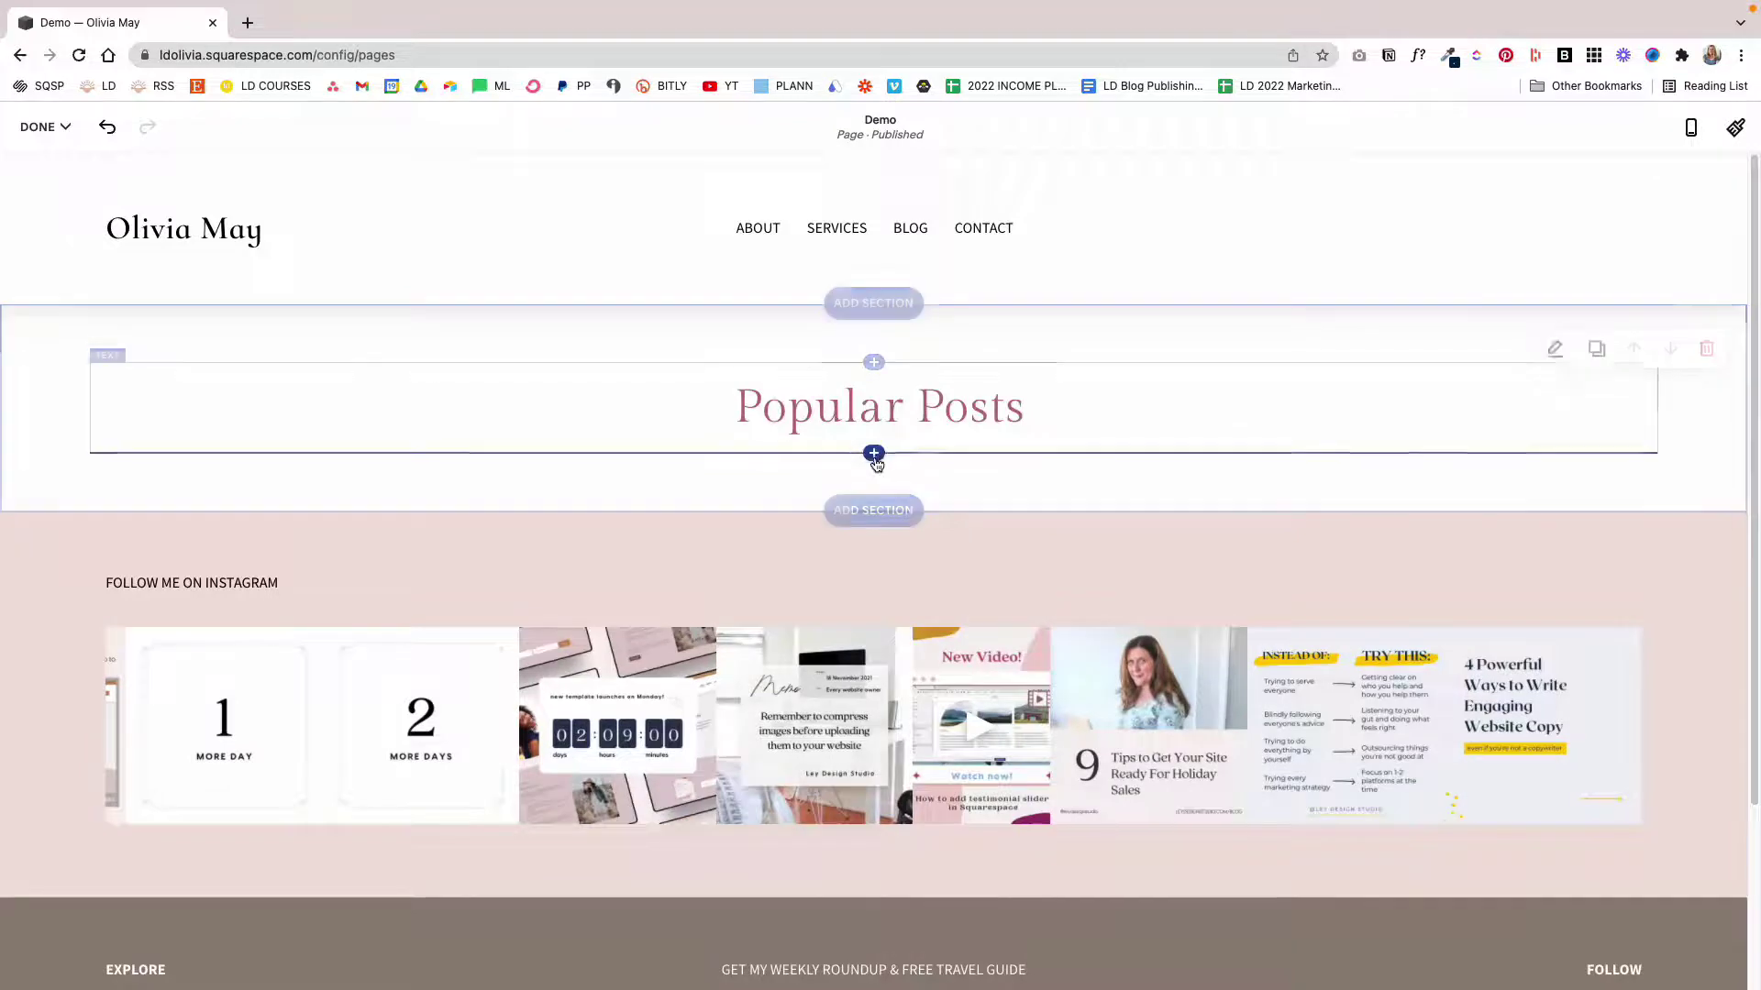
Insert a spacer block below the heading and narrow it to the left half
{"action": "left_click", "coordinate": [873, 454]}
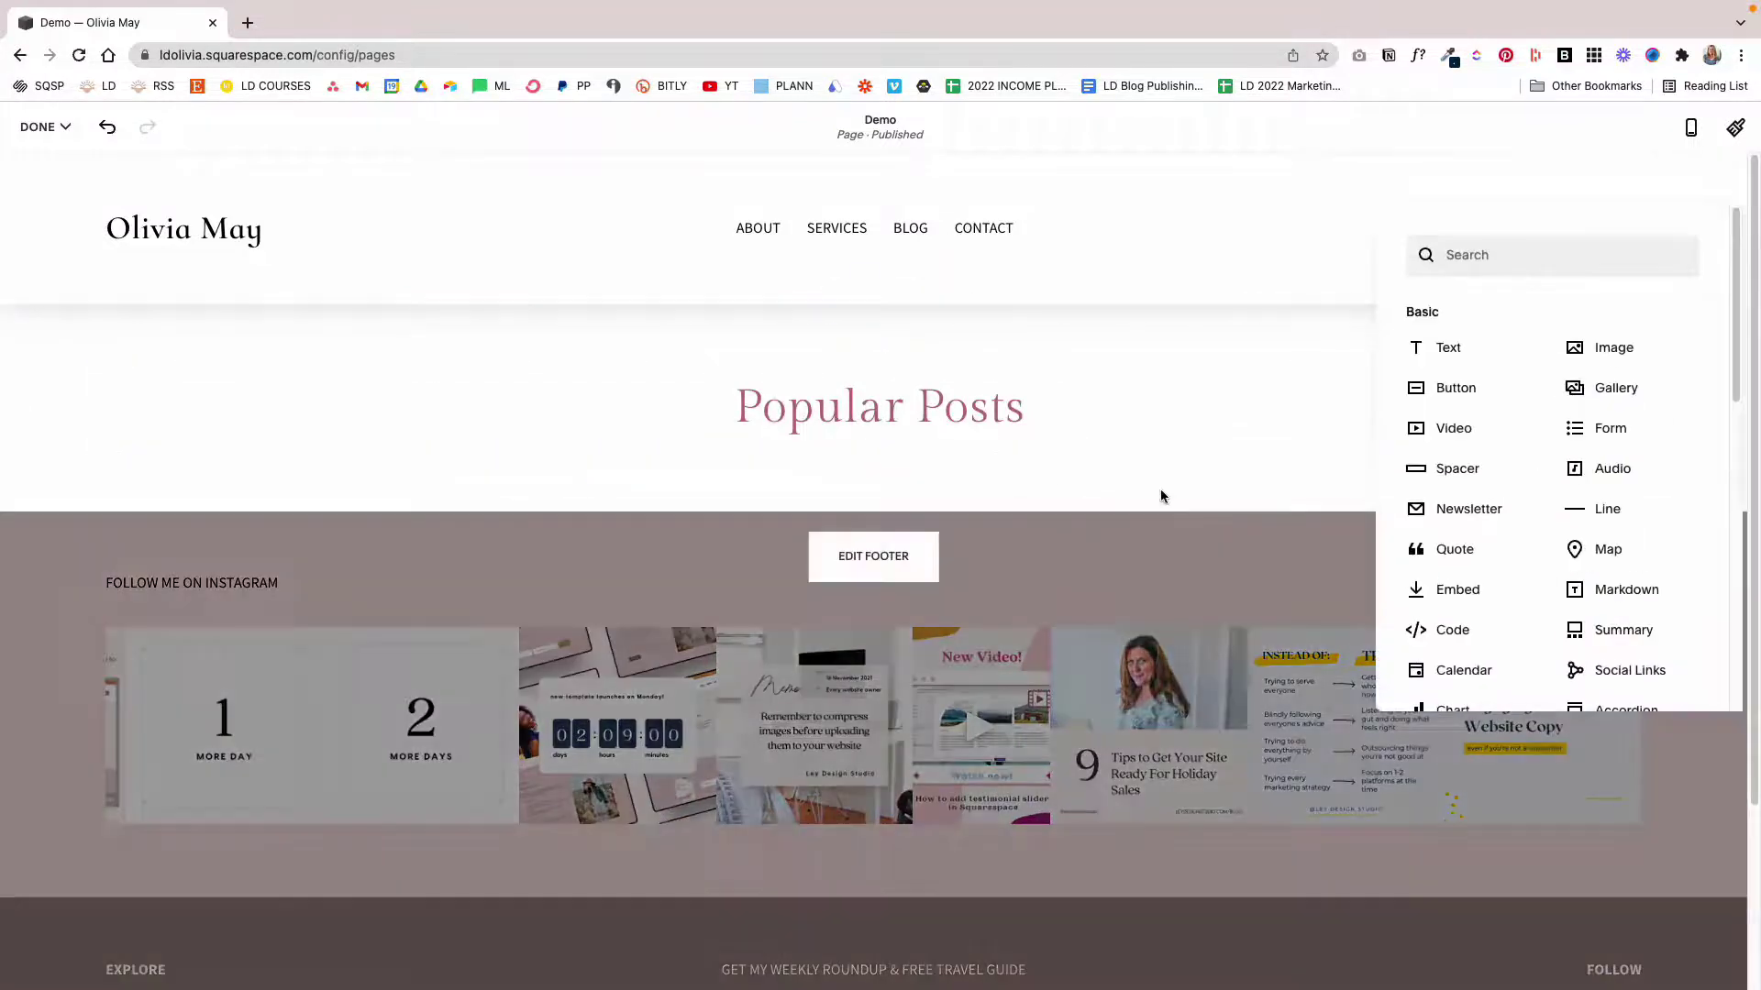
{"action": "left_click", "coordinate": [1486, 472]}
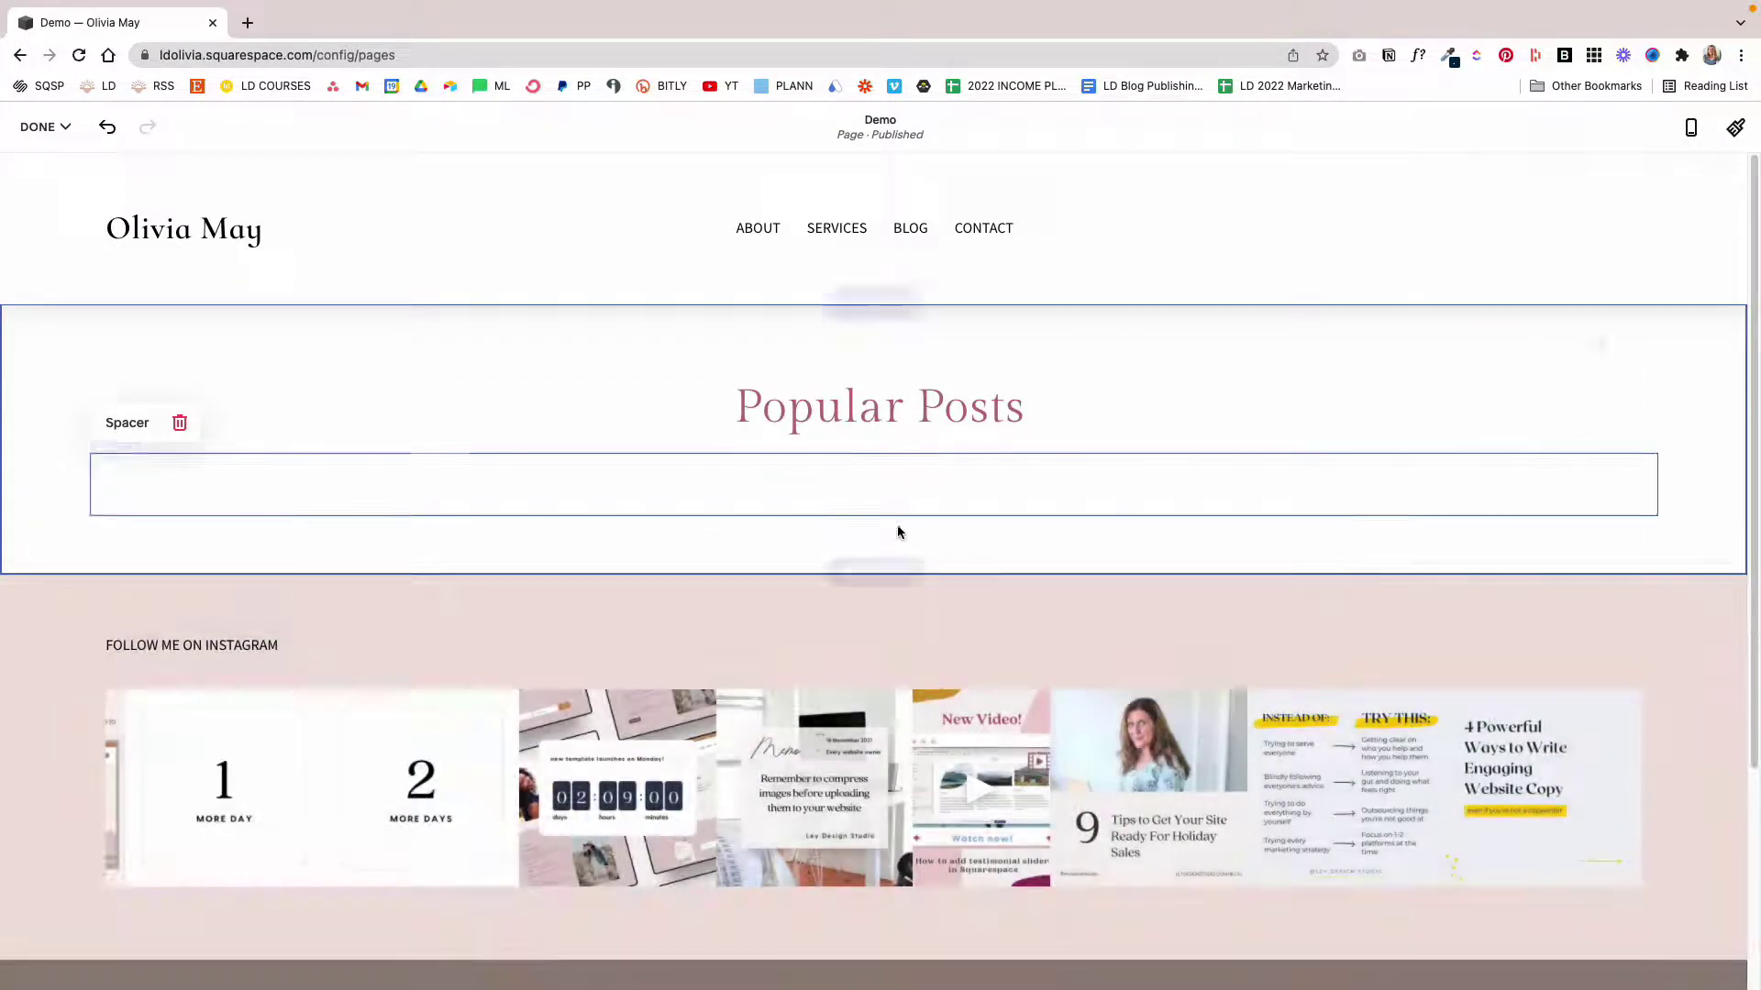
{"action": "left_click", "coordinate": [885, 527]}
{"action": "left_click", "coordinate": [873, 516]}
{"action": "left_click", "coordinate": [1438, 537]}
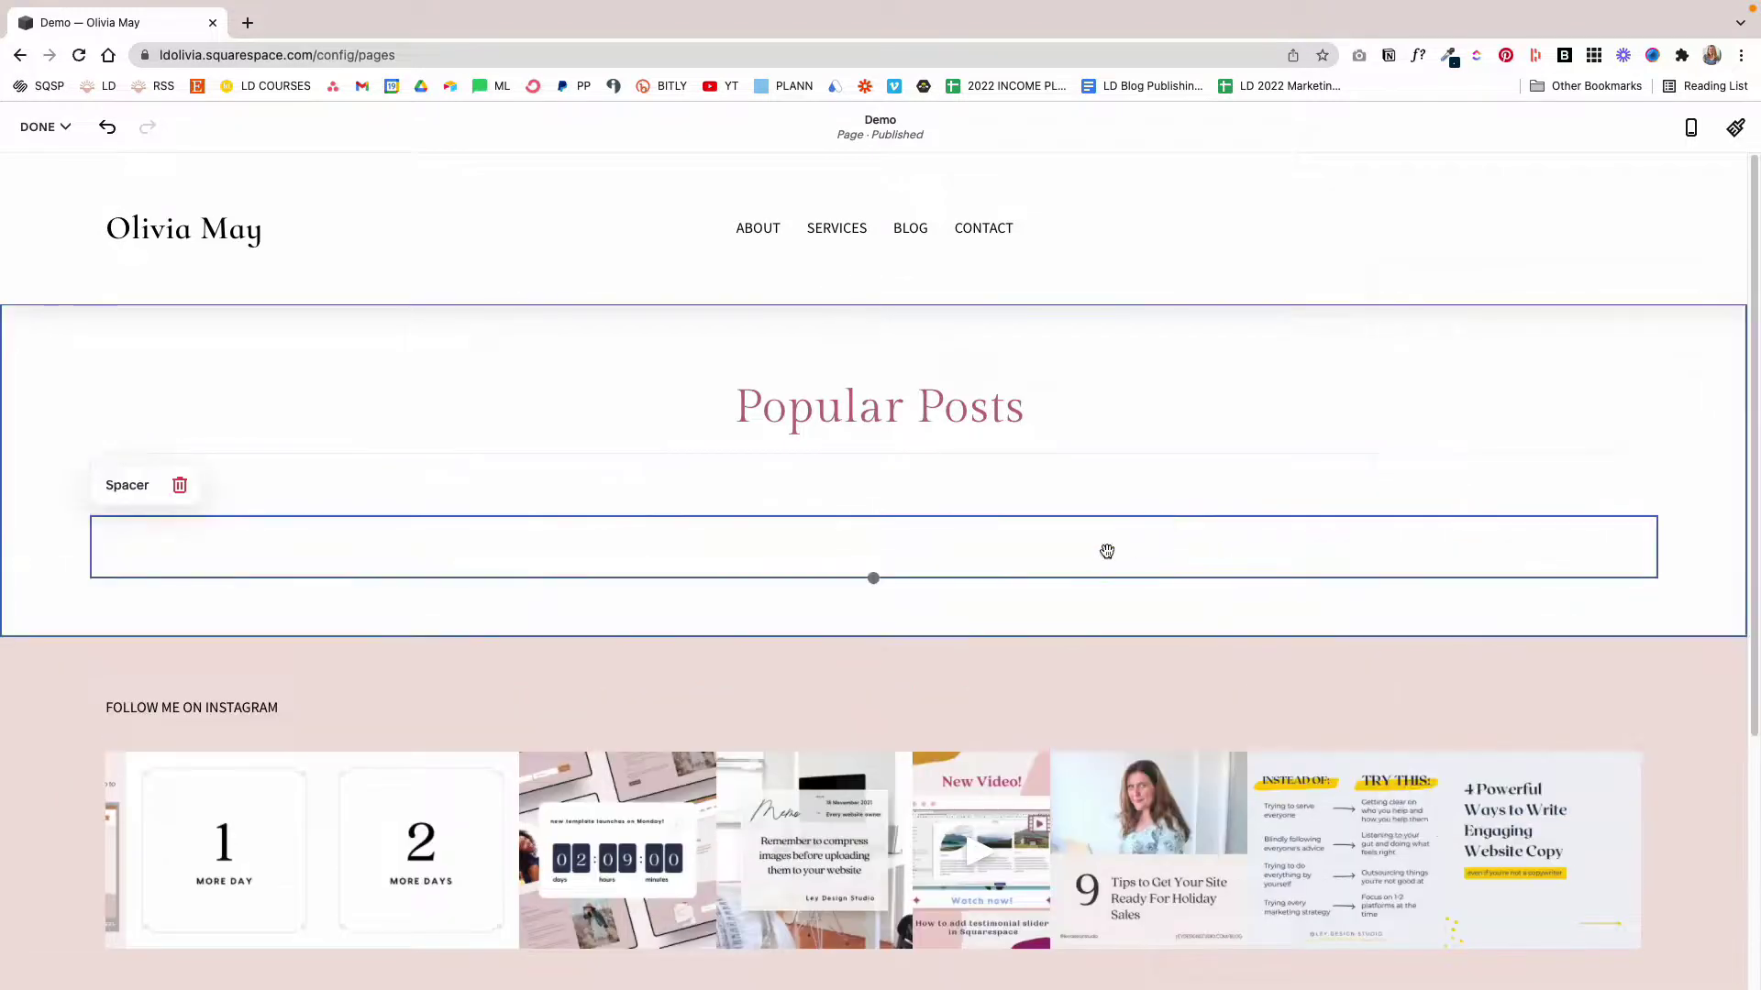
{"action": "left_click_drag", "start_coordinate": [1105, 551], "coordinate": [745, 497]}
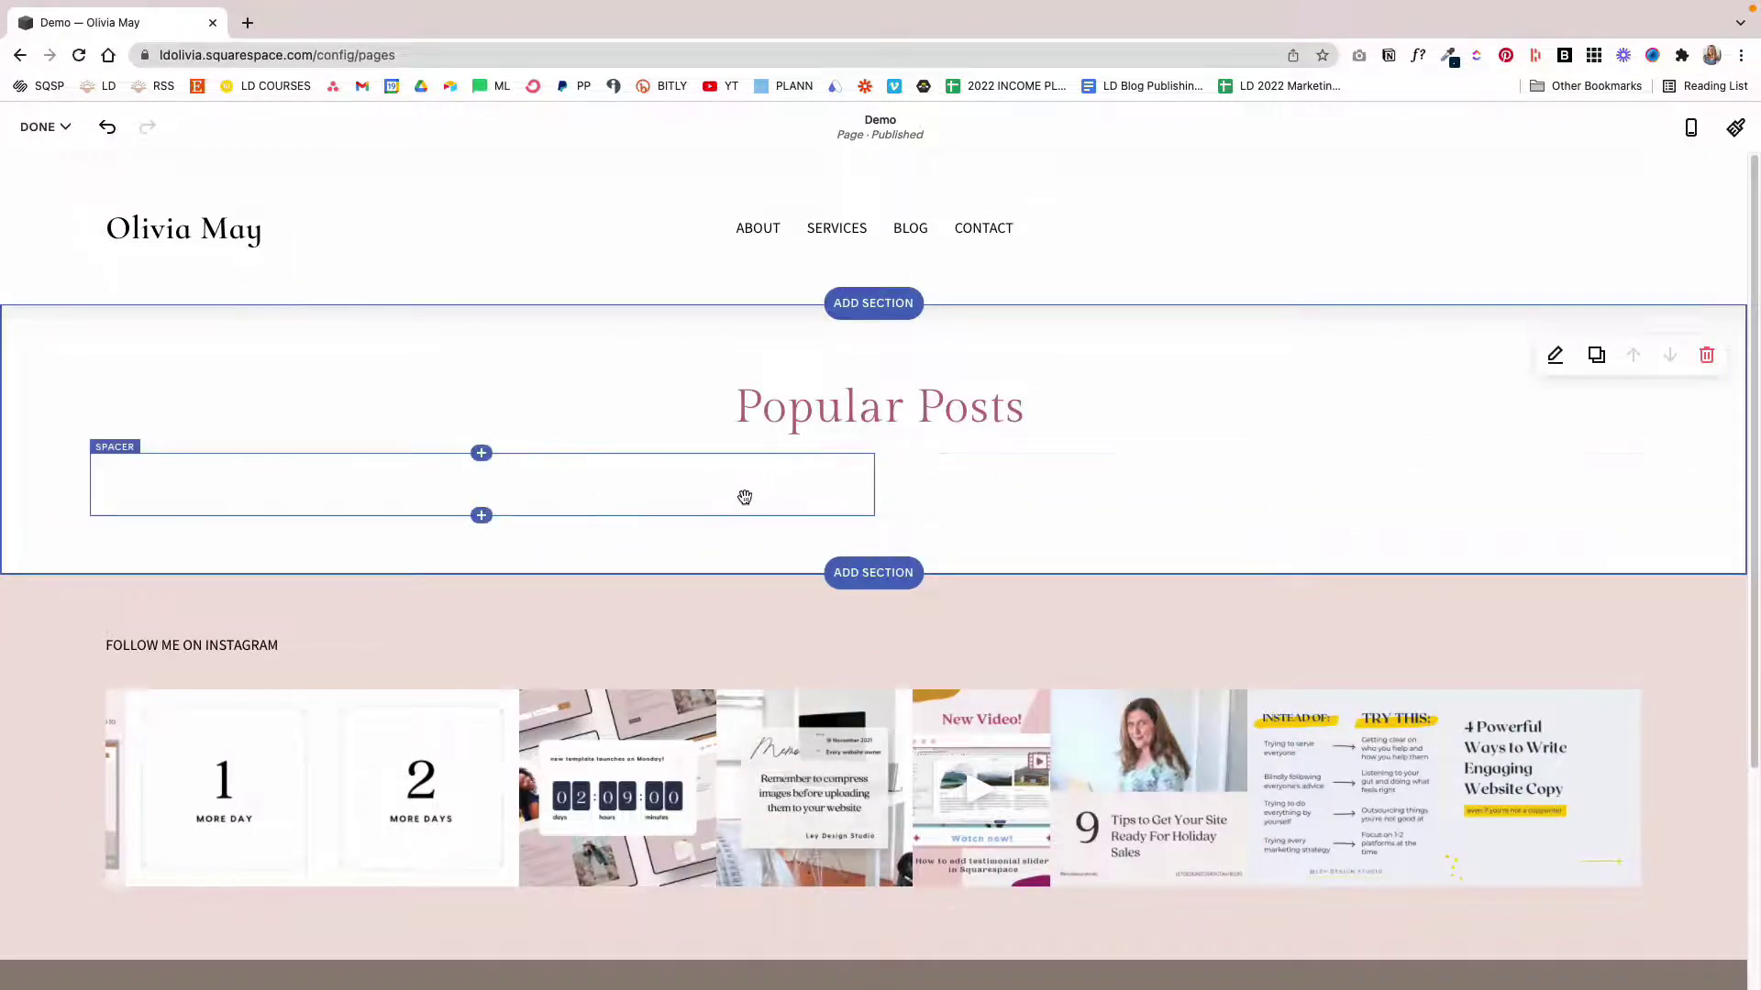
{"action": "left_click", "coordinate": [481, 516]}
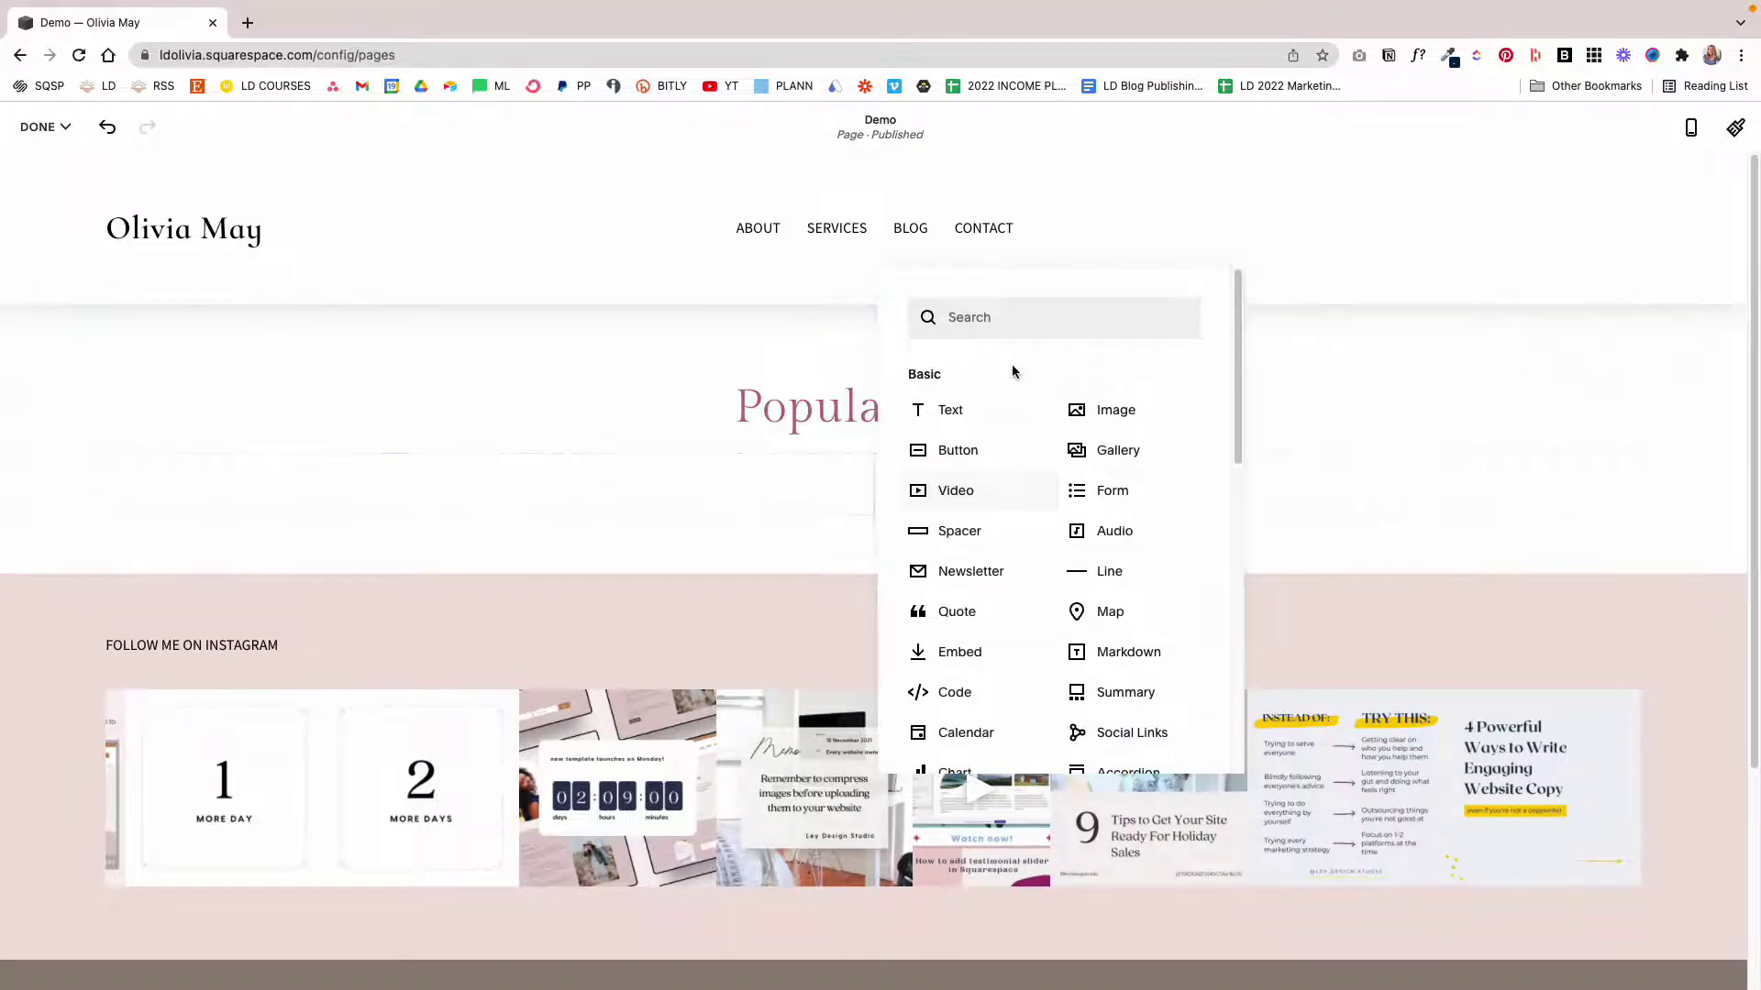
Insert a Summary block of blog posts with post dates hidden
{"action": "left_click", "coordinate": [1007, 316]}
{"action": "type", "text": "sum"}
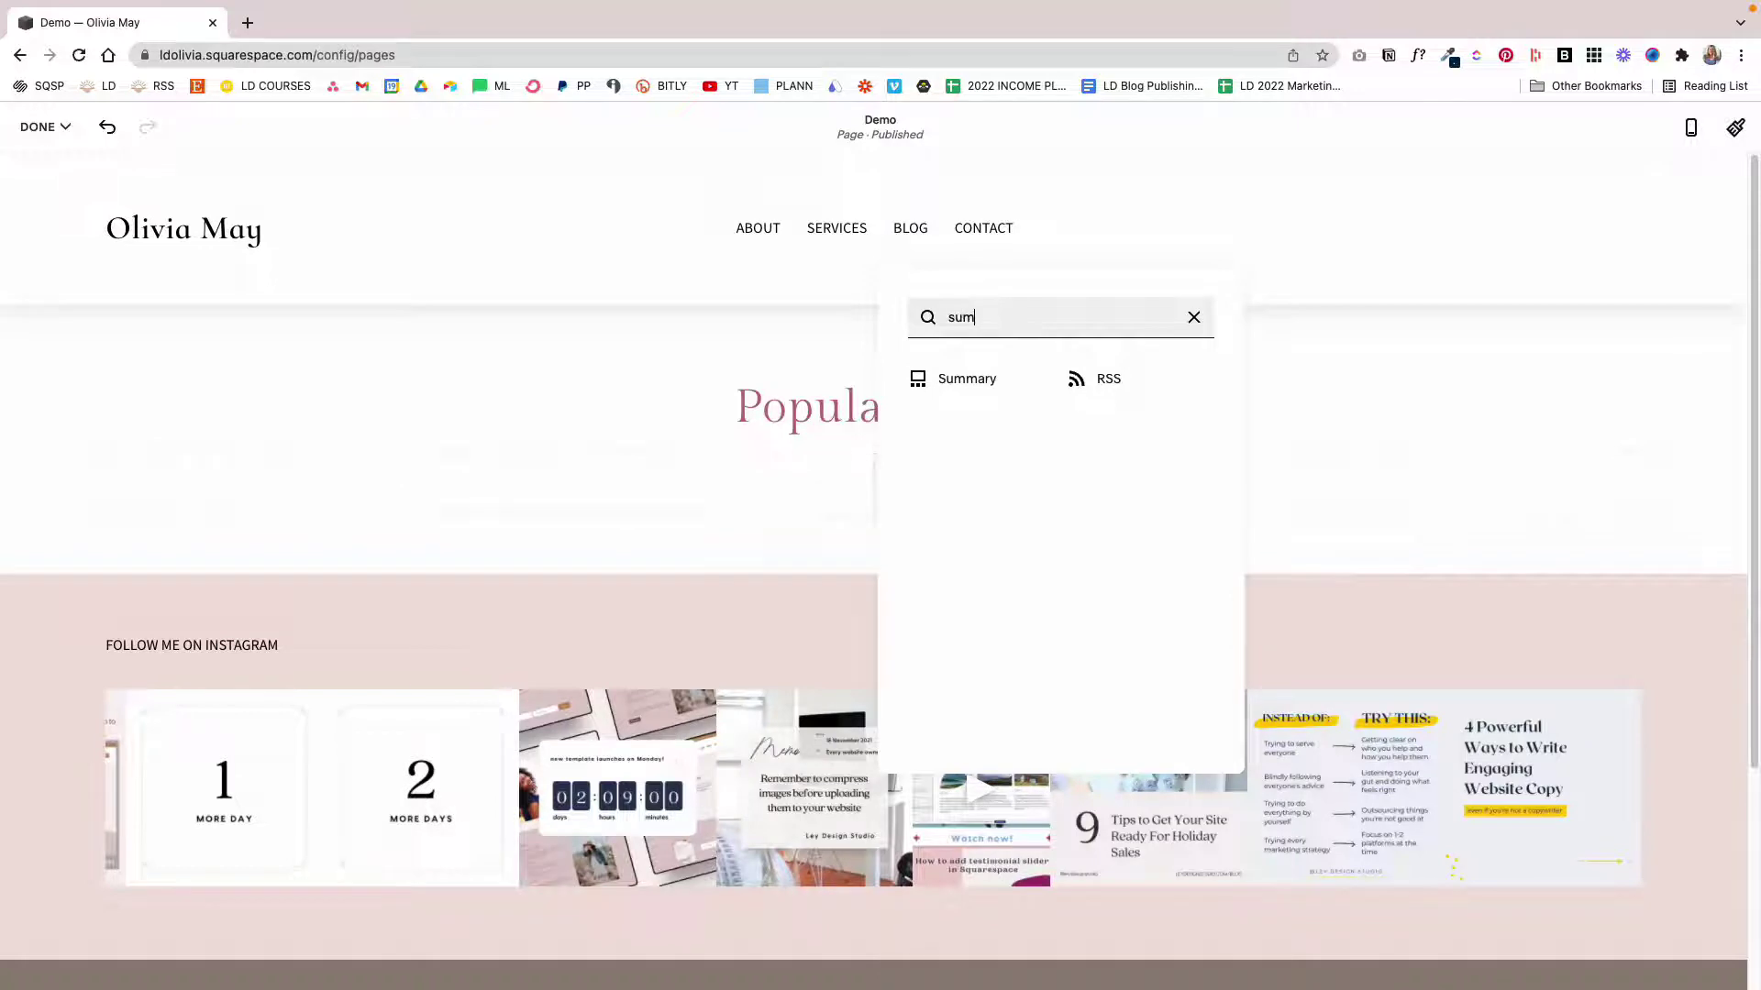
{"action": "left_click", "coordinate": [998, 379]}
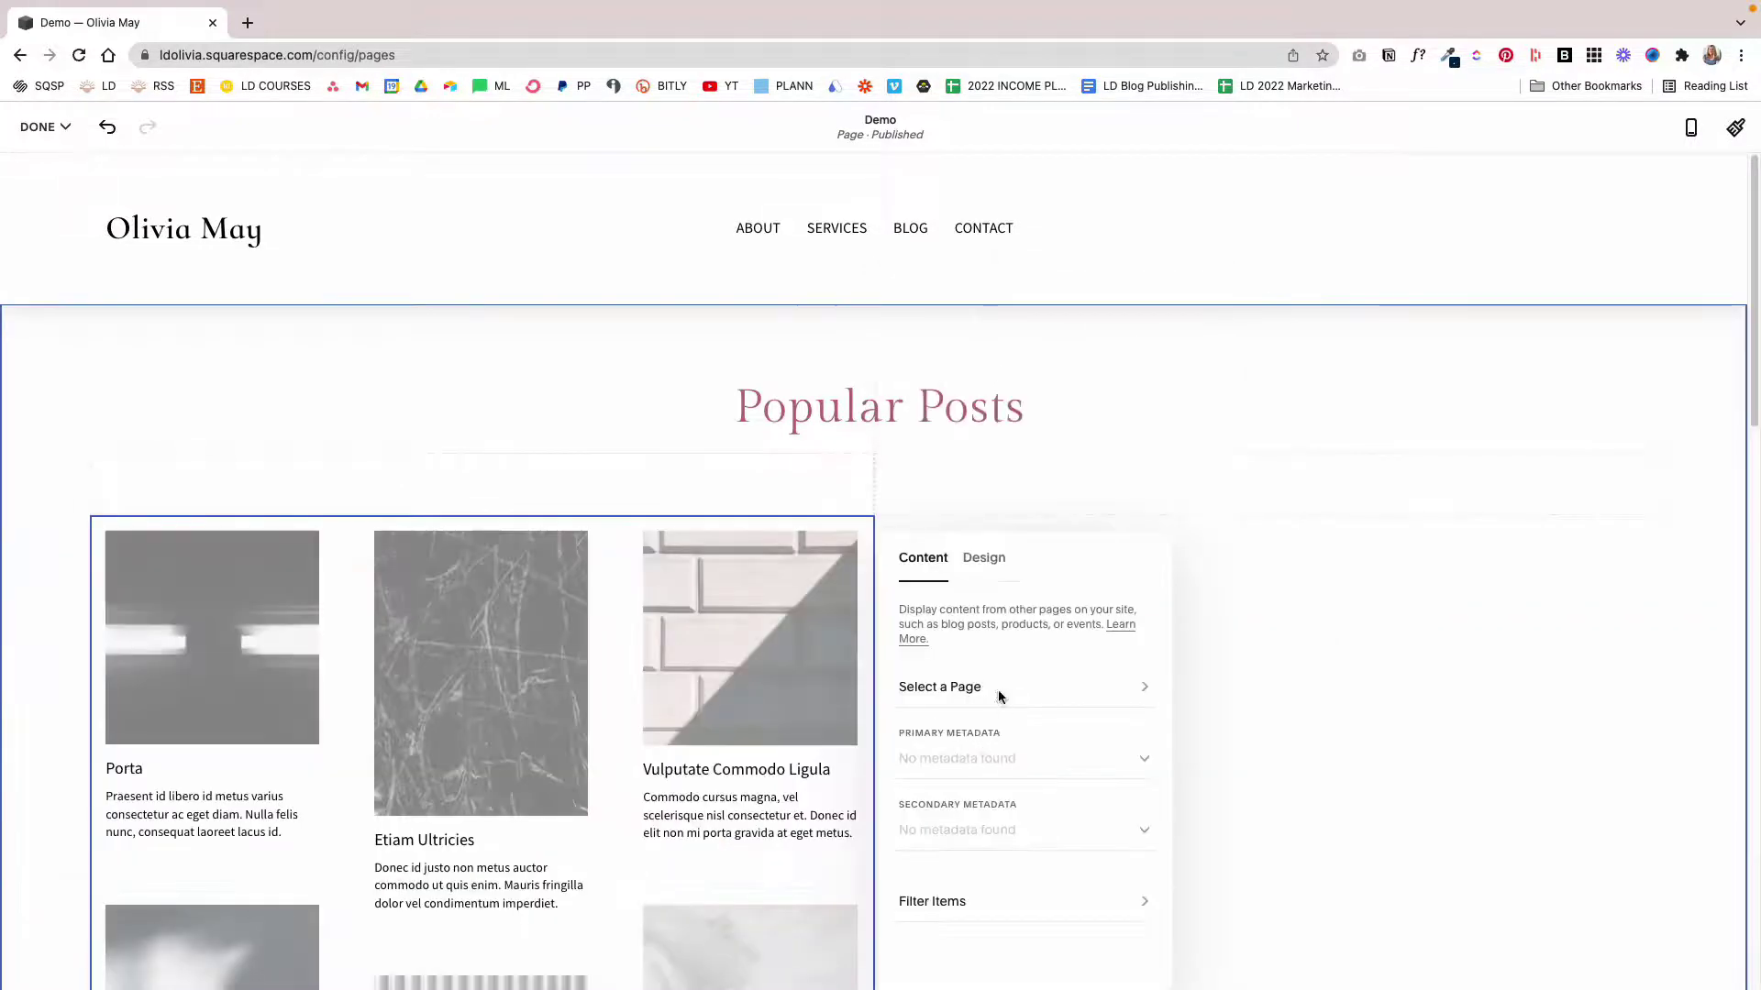
{"action": "left_click", "coordinate": [998, 690]}
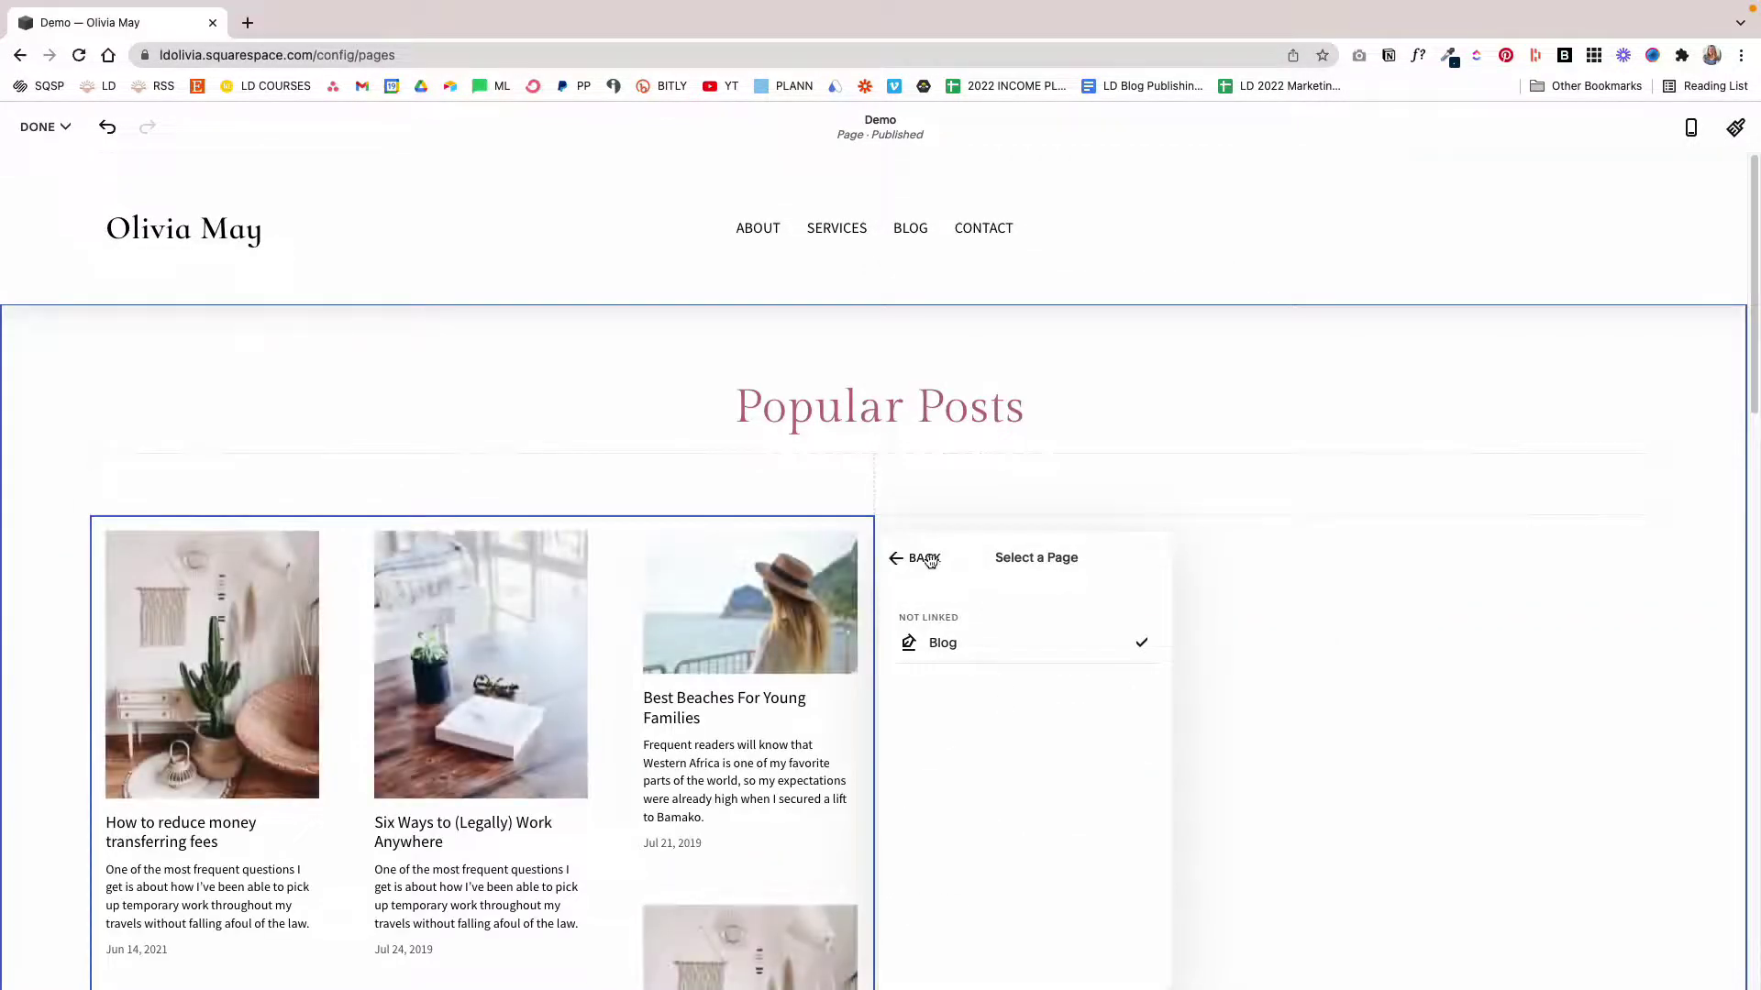
{"action": "left_click", "coordinate": [921, 558]}
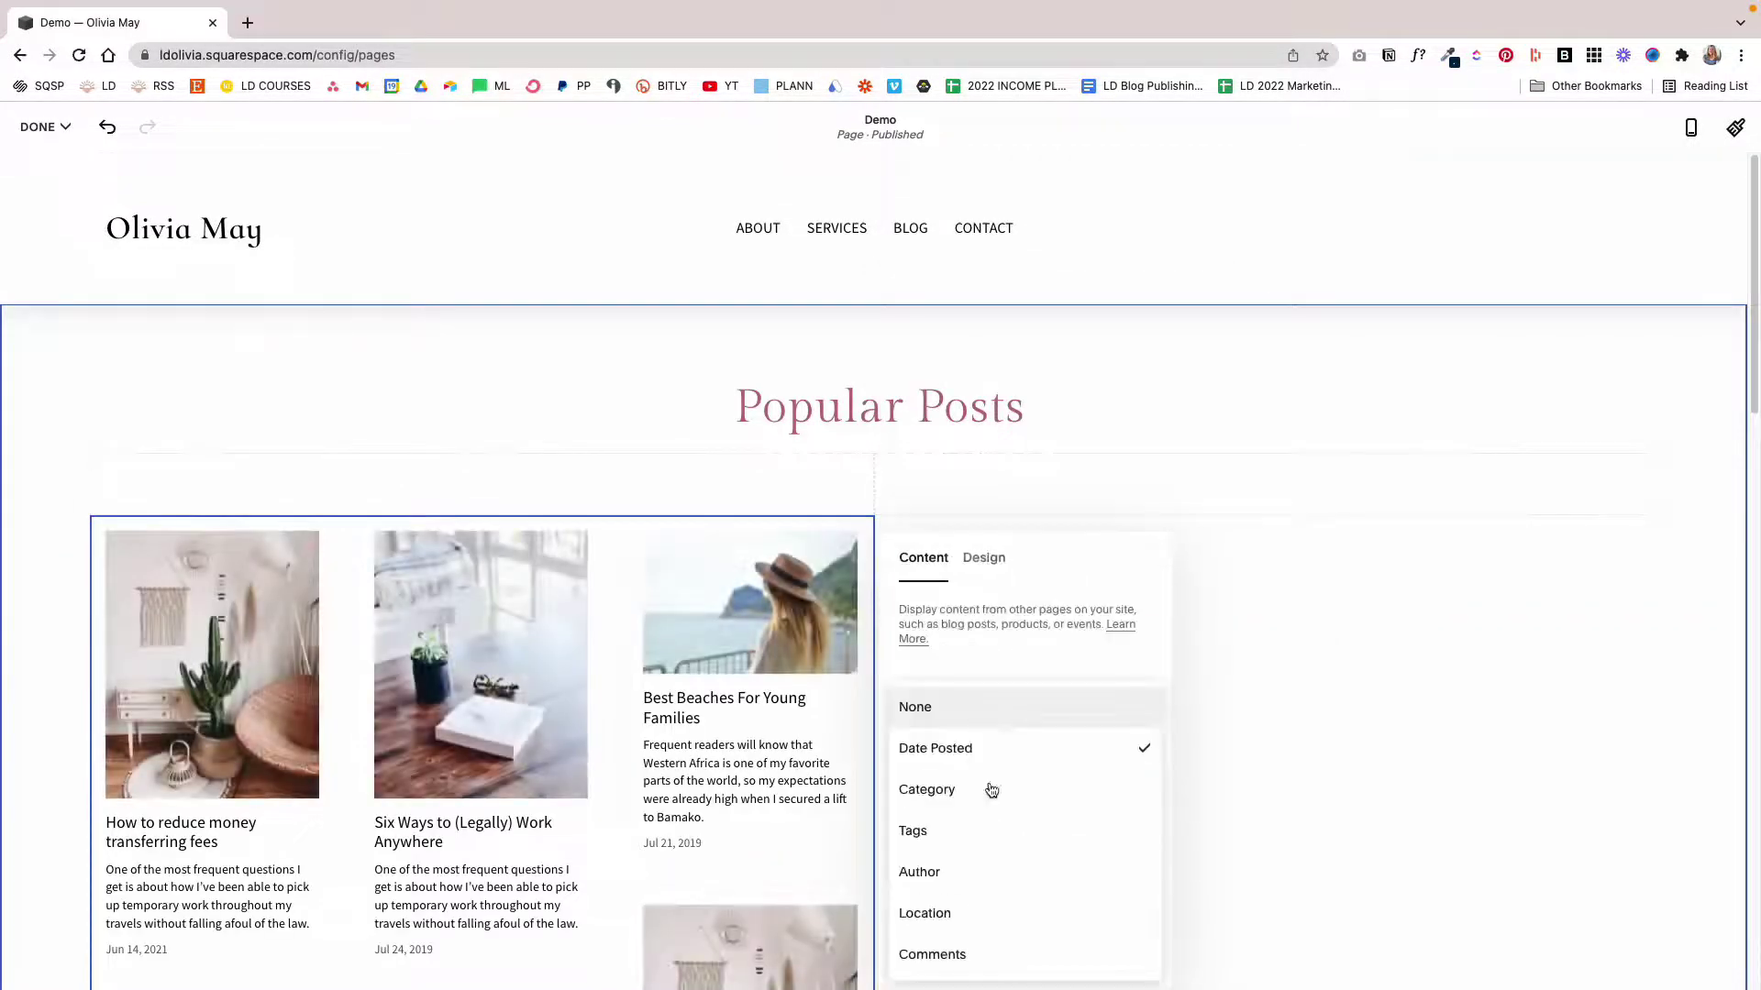
{"action": "left_click", "coordinate": [1016, 716]}
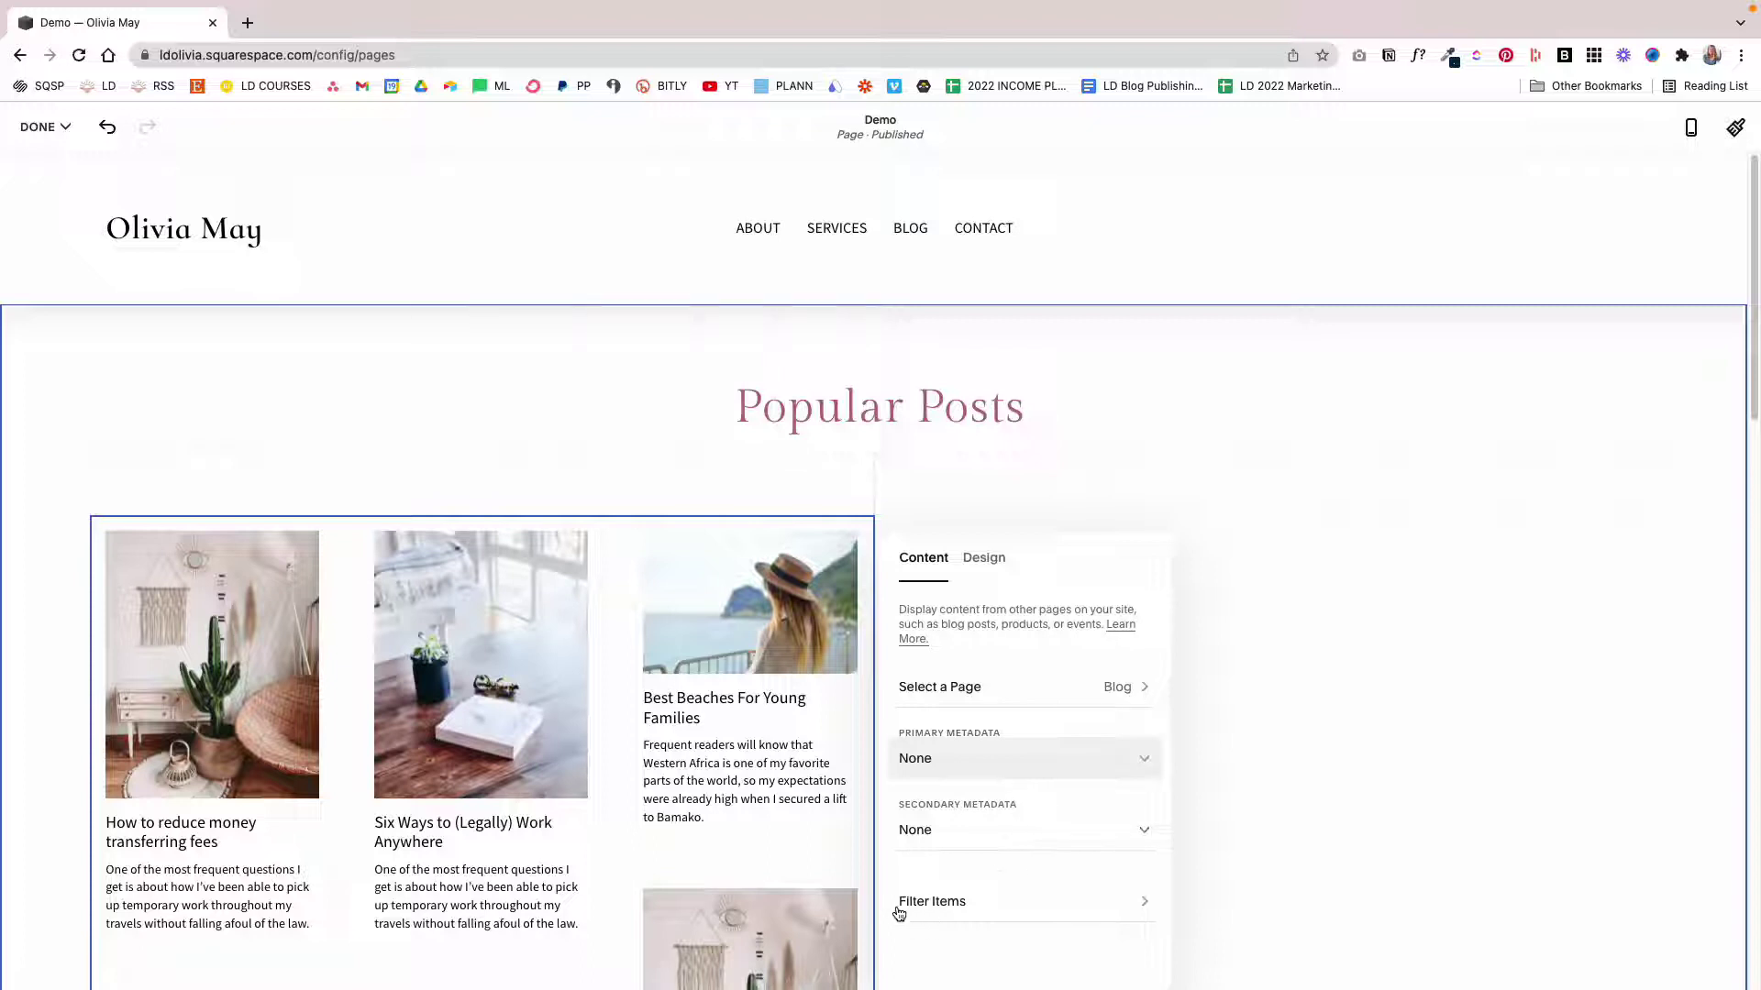
Filter the summary block to show only Lifestyle category posts
{"action": "left_click", "coordinate": [951, 904]}
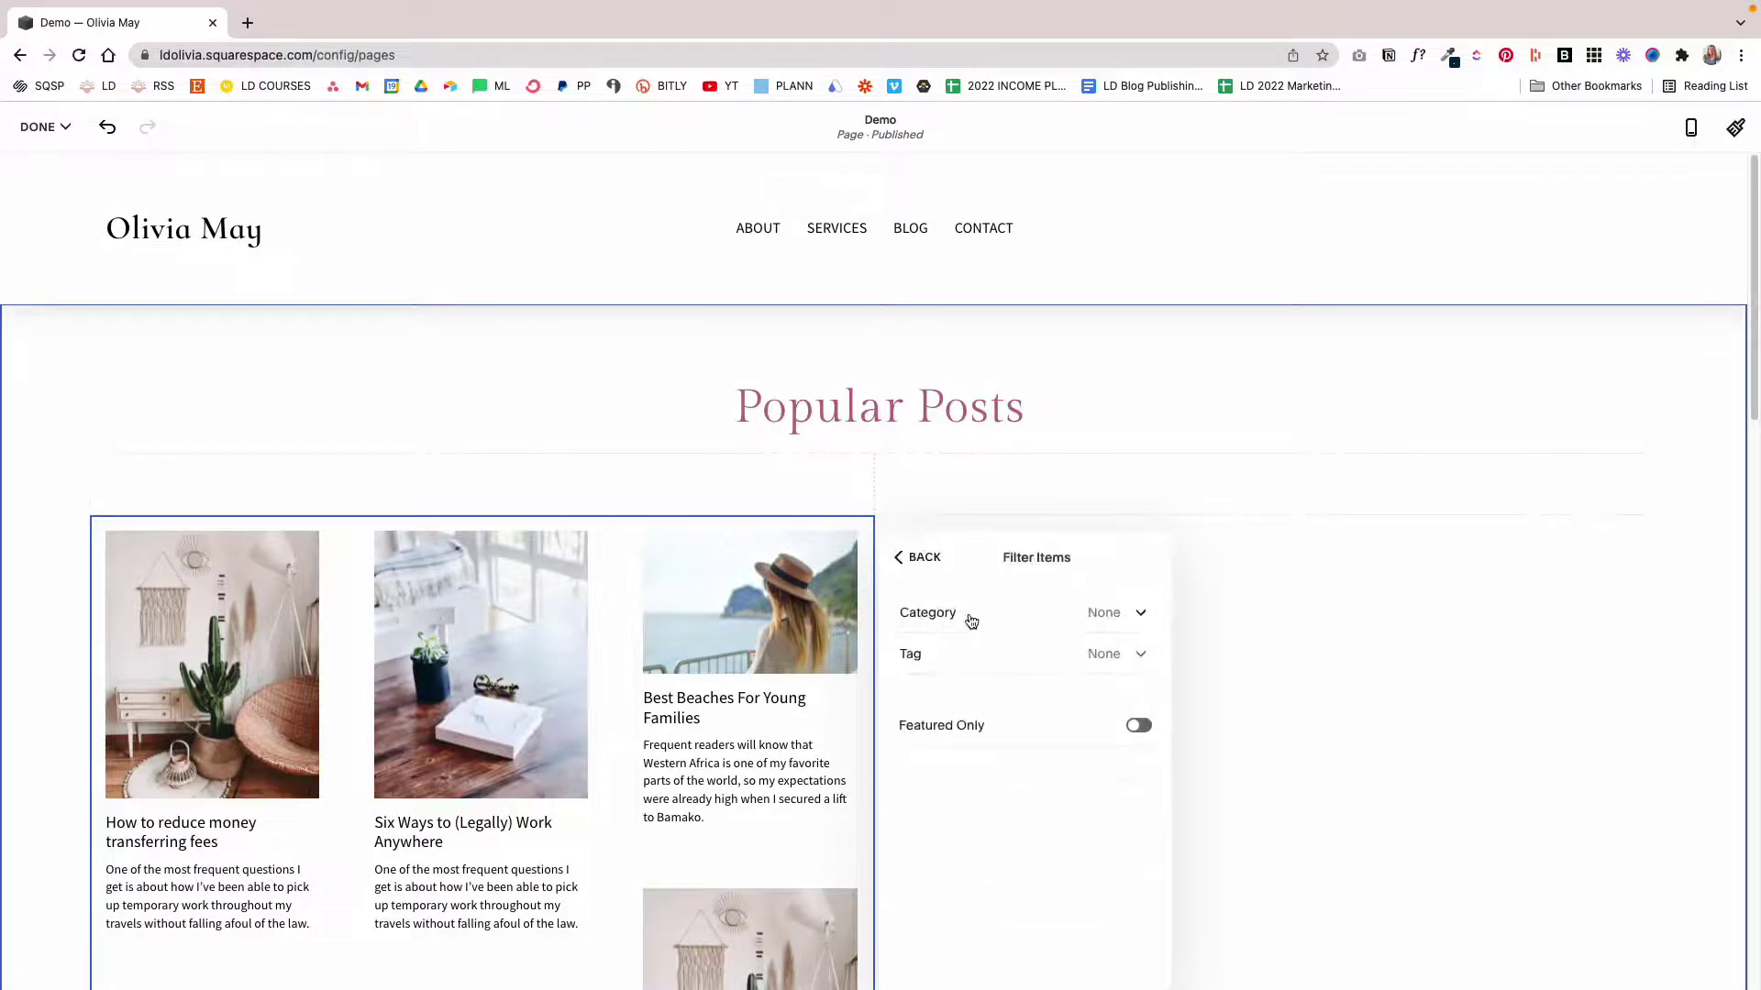
{"action": "left_click", "coordinate": [1104, 614]}
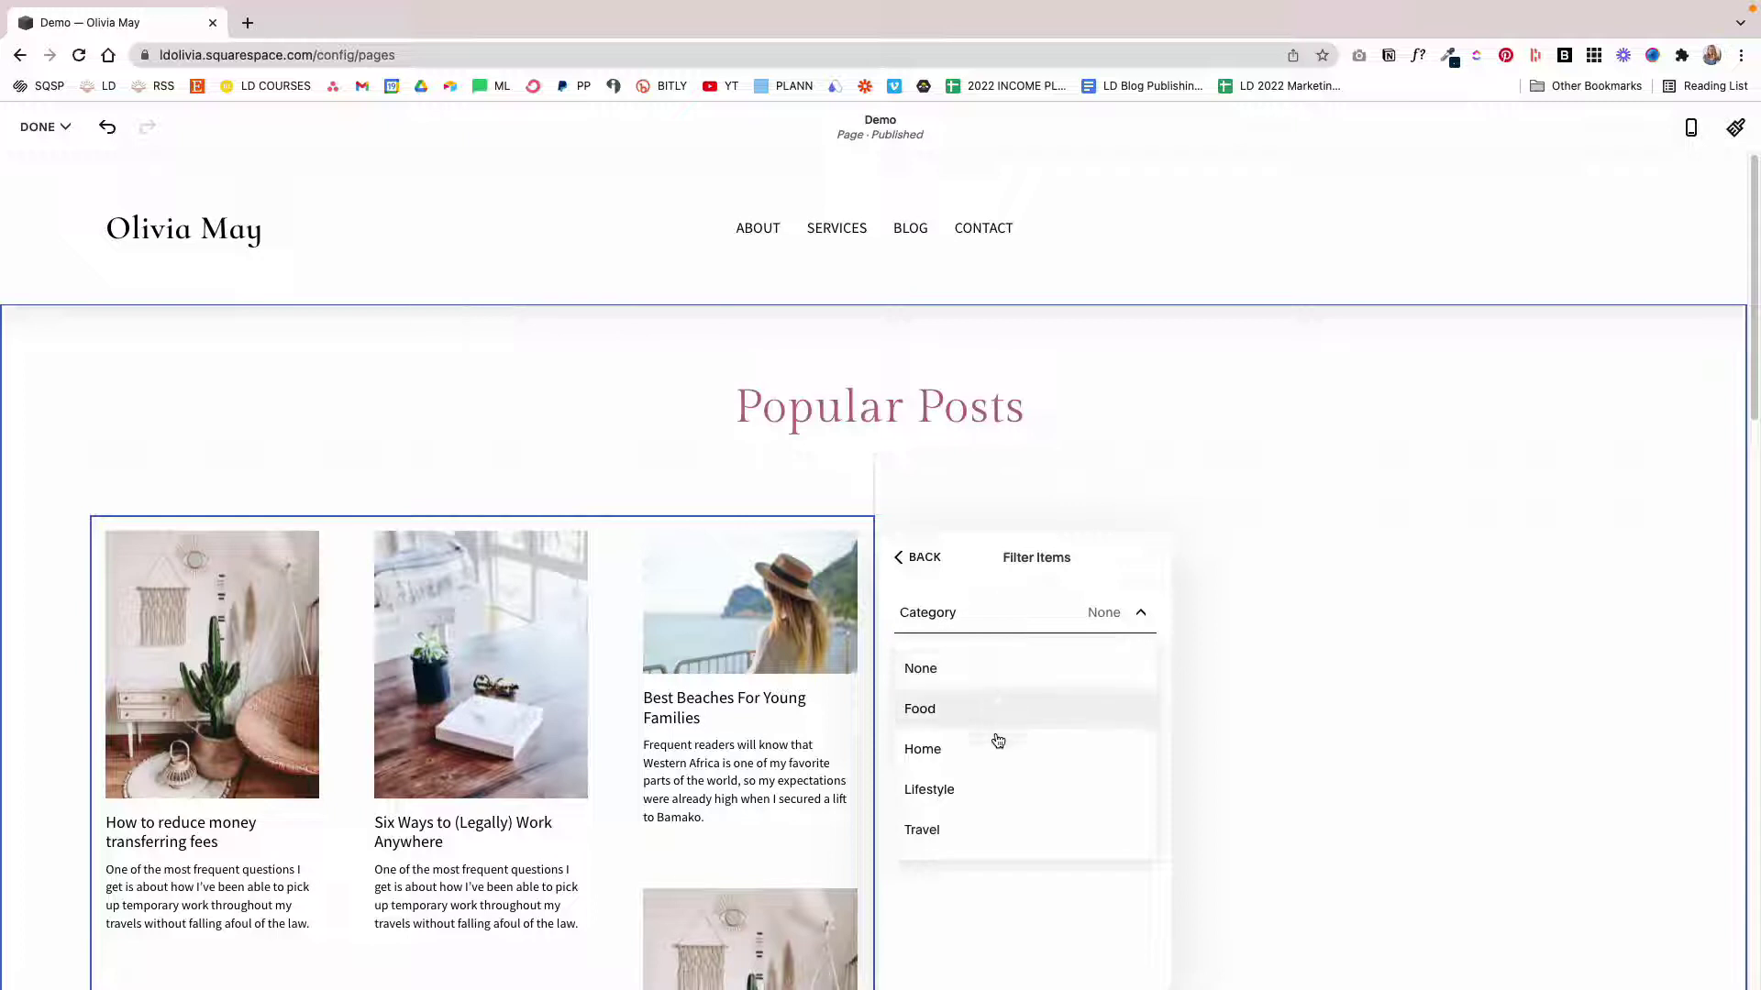
{"action": "left_click", "coordinate": [979, 797]}
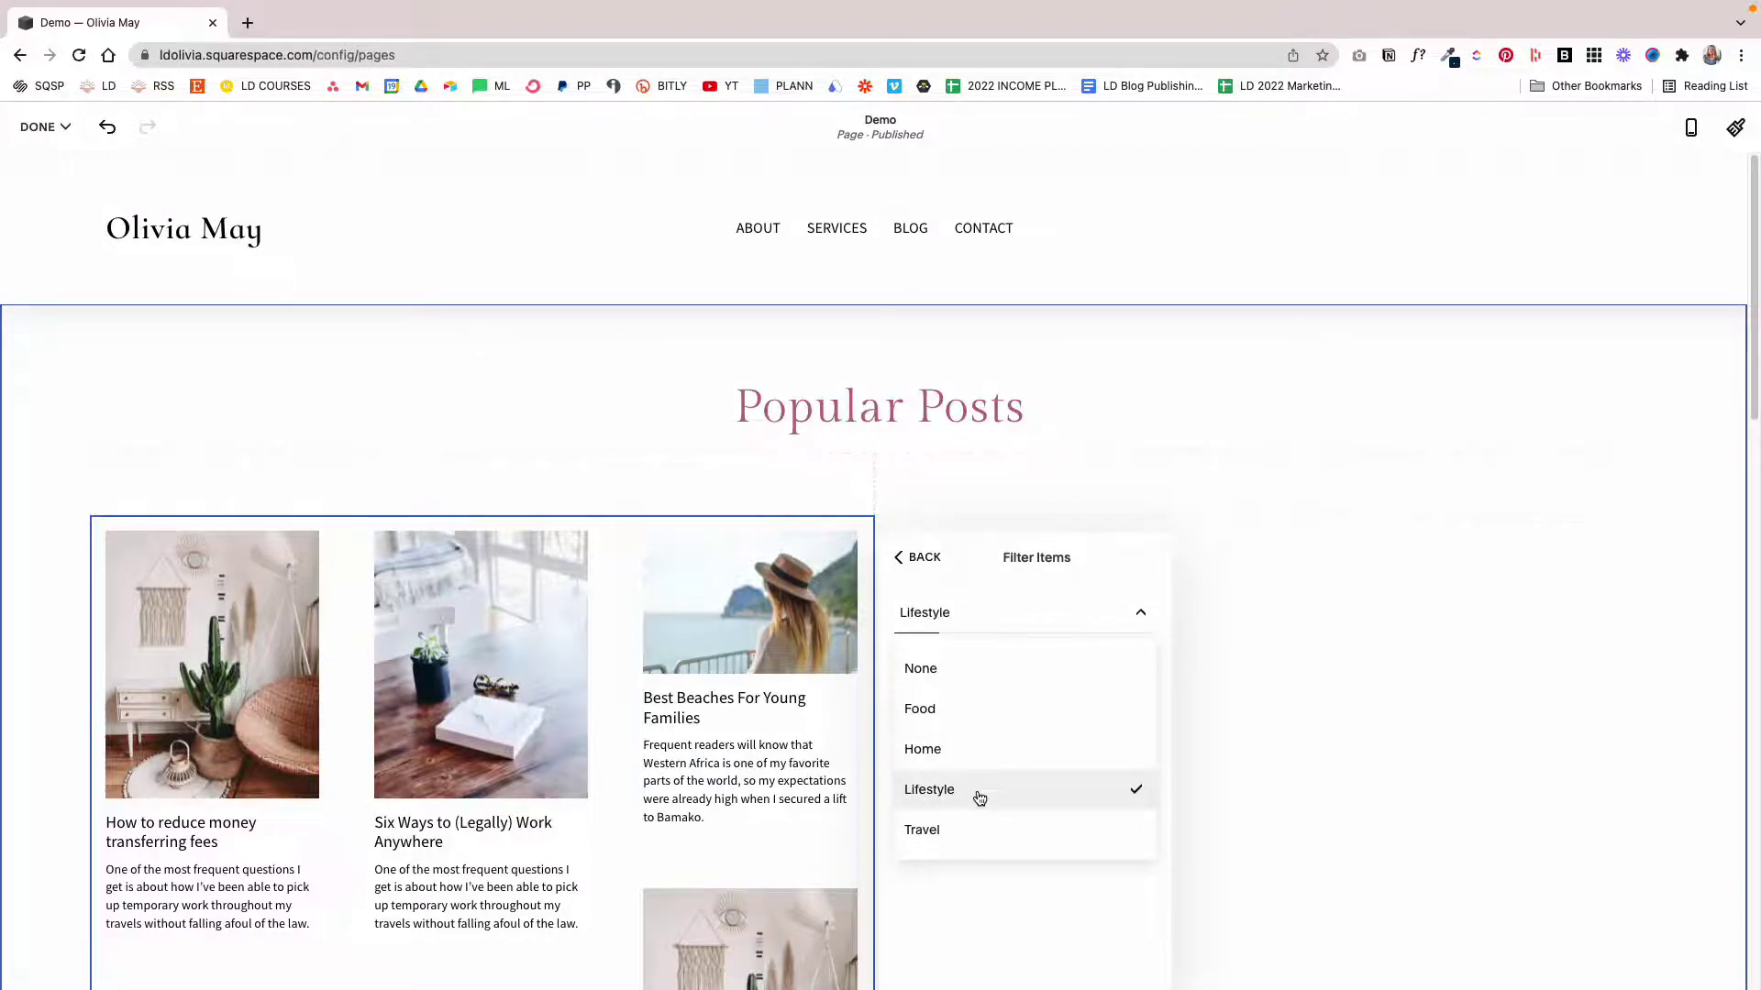
{"action": "left_click", "coordinate": [926, 555]}
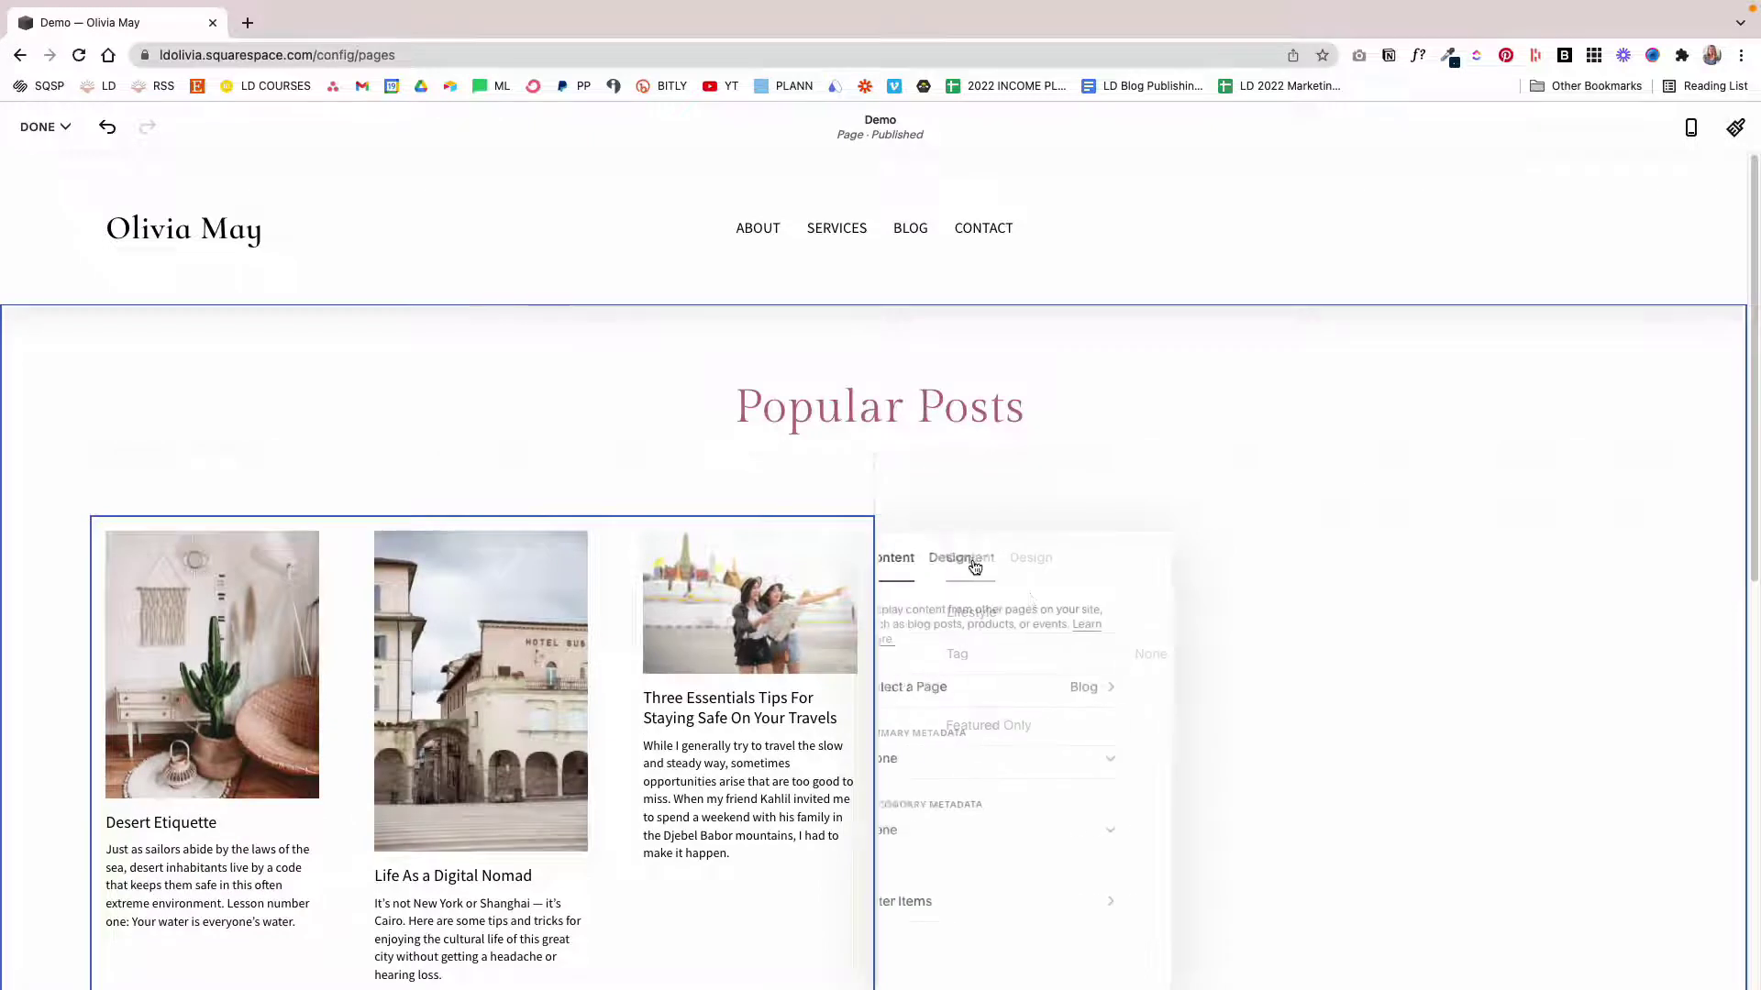
{"action": "left_click", "coordinate": [998, 560]}
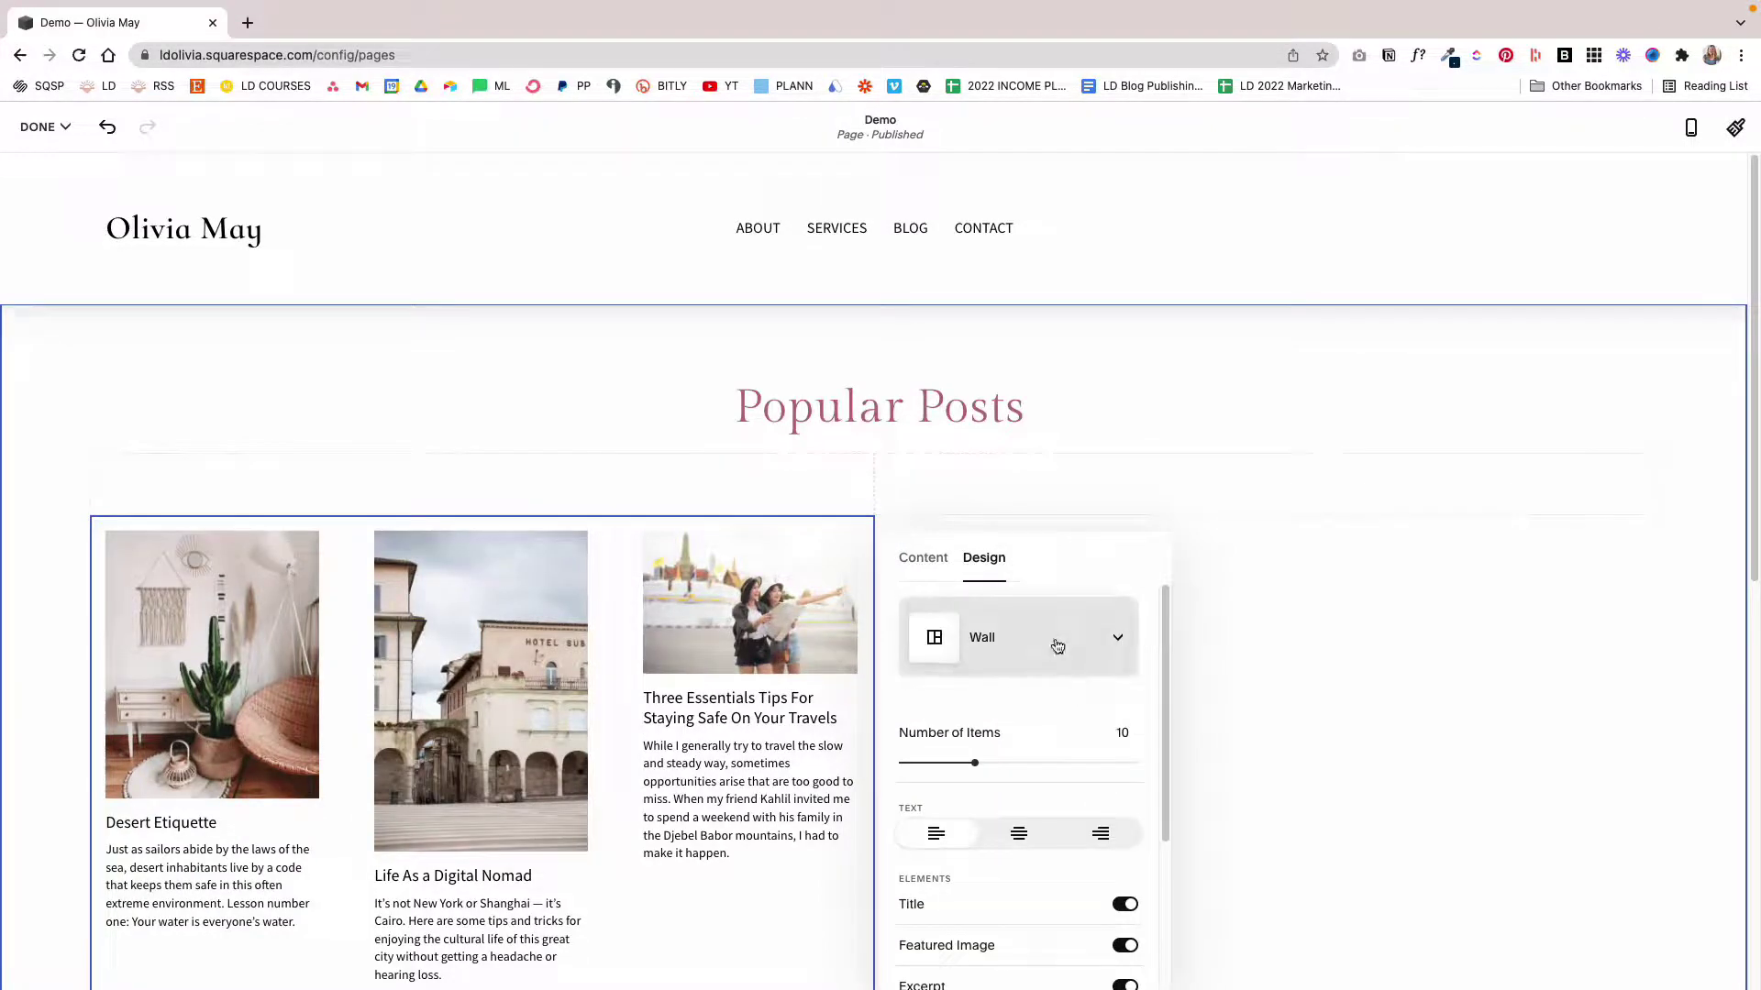
Switch the Lifestyle block to Carousel layout and adjust how many posts it shows
{"action": "left_click", "coordinate": [1053, 640]}
{"action": "left_click", "coordinate": [1053, 717]}
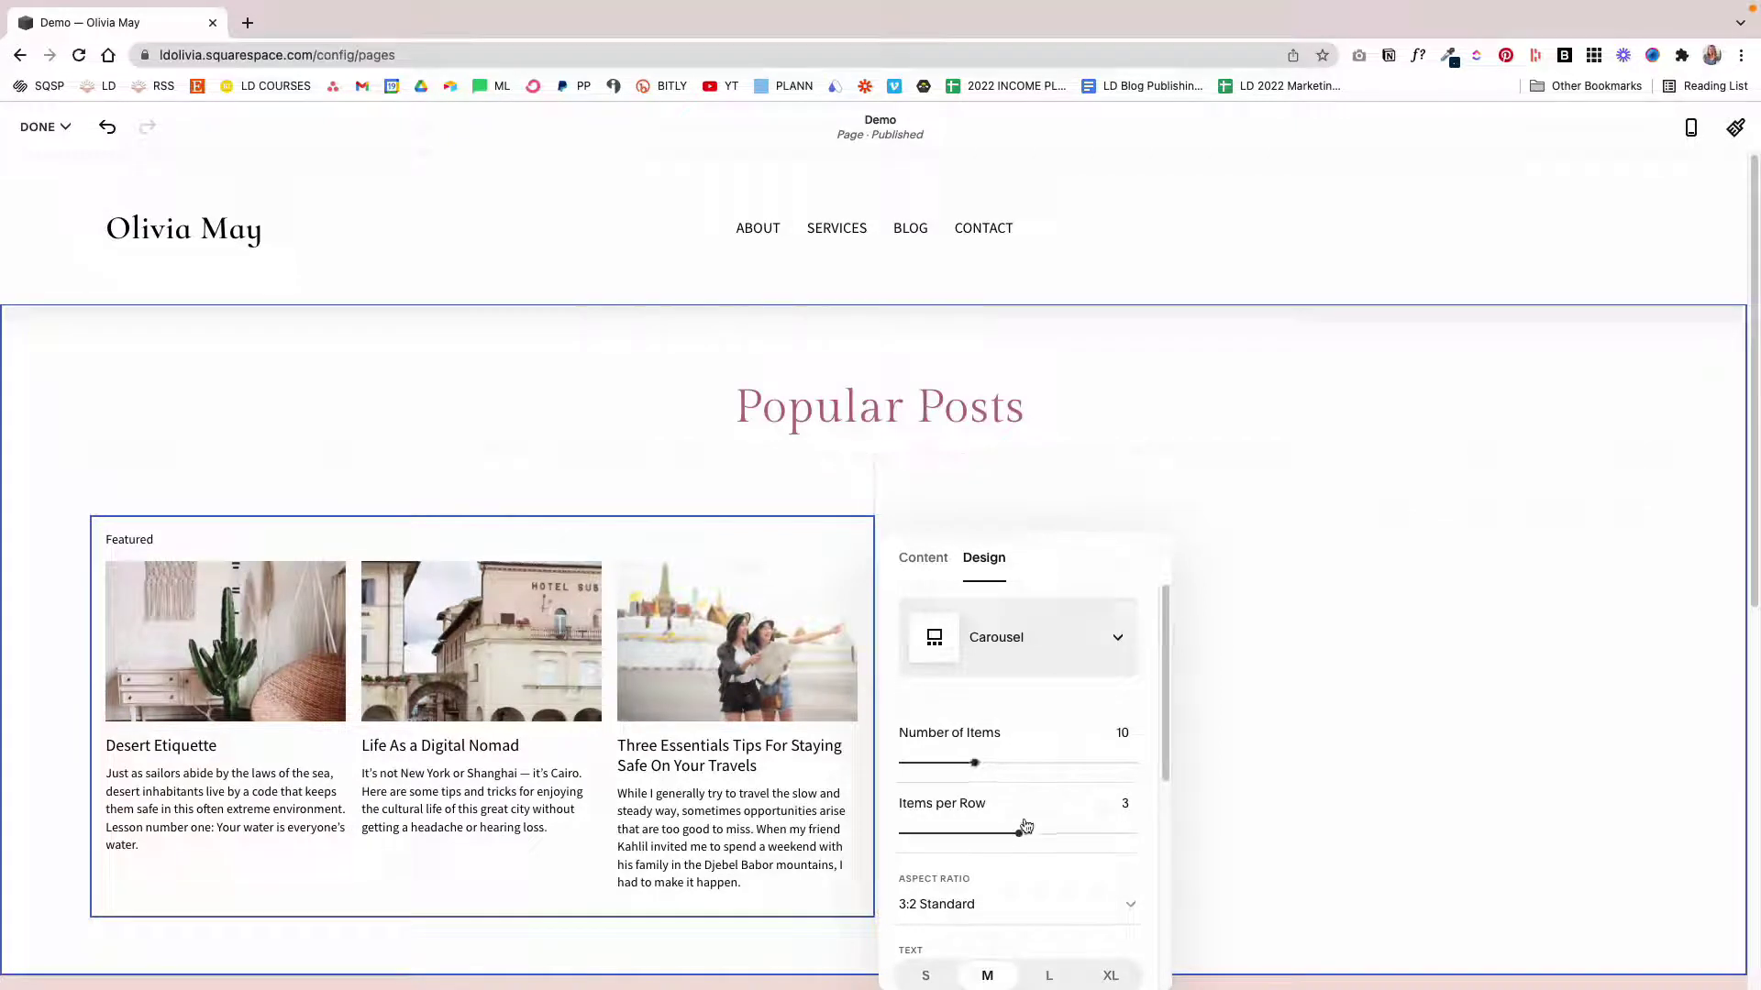
{"action": "left_click_drag", "start_coordinate": [980, 766], "coordinate": [1137, 765]}
{"action": "scroll", "coordinate": [917, 862], "scroll_direction": "down", "scroll_amount": 5}
{"action": "scroll", "coordinate": [1015, 731], "scroll_direction": "up", "scroll_amount": 3}
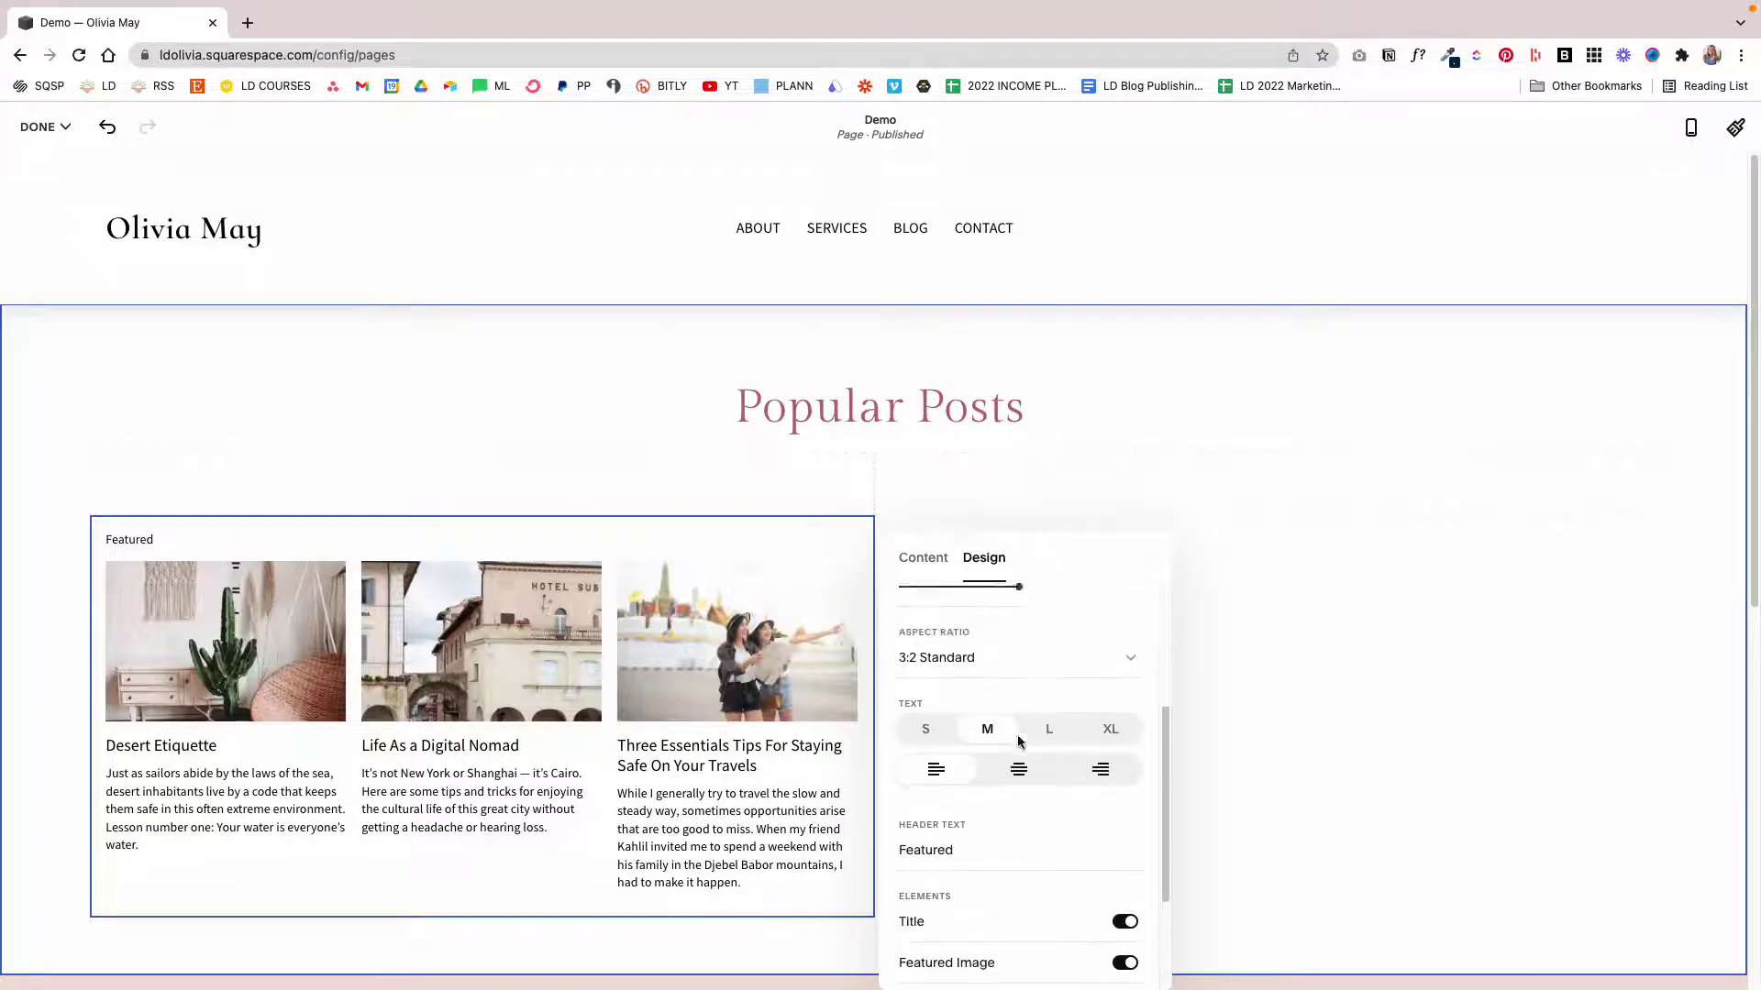
{"action": "scroll", "coordinate": [921, 733], "scroll_direction": "down", "scroll_amount": 1}
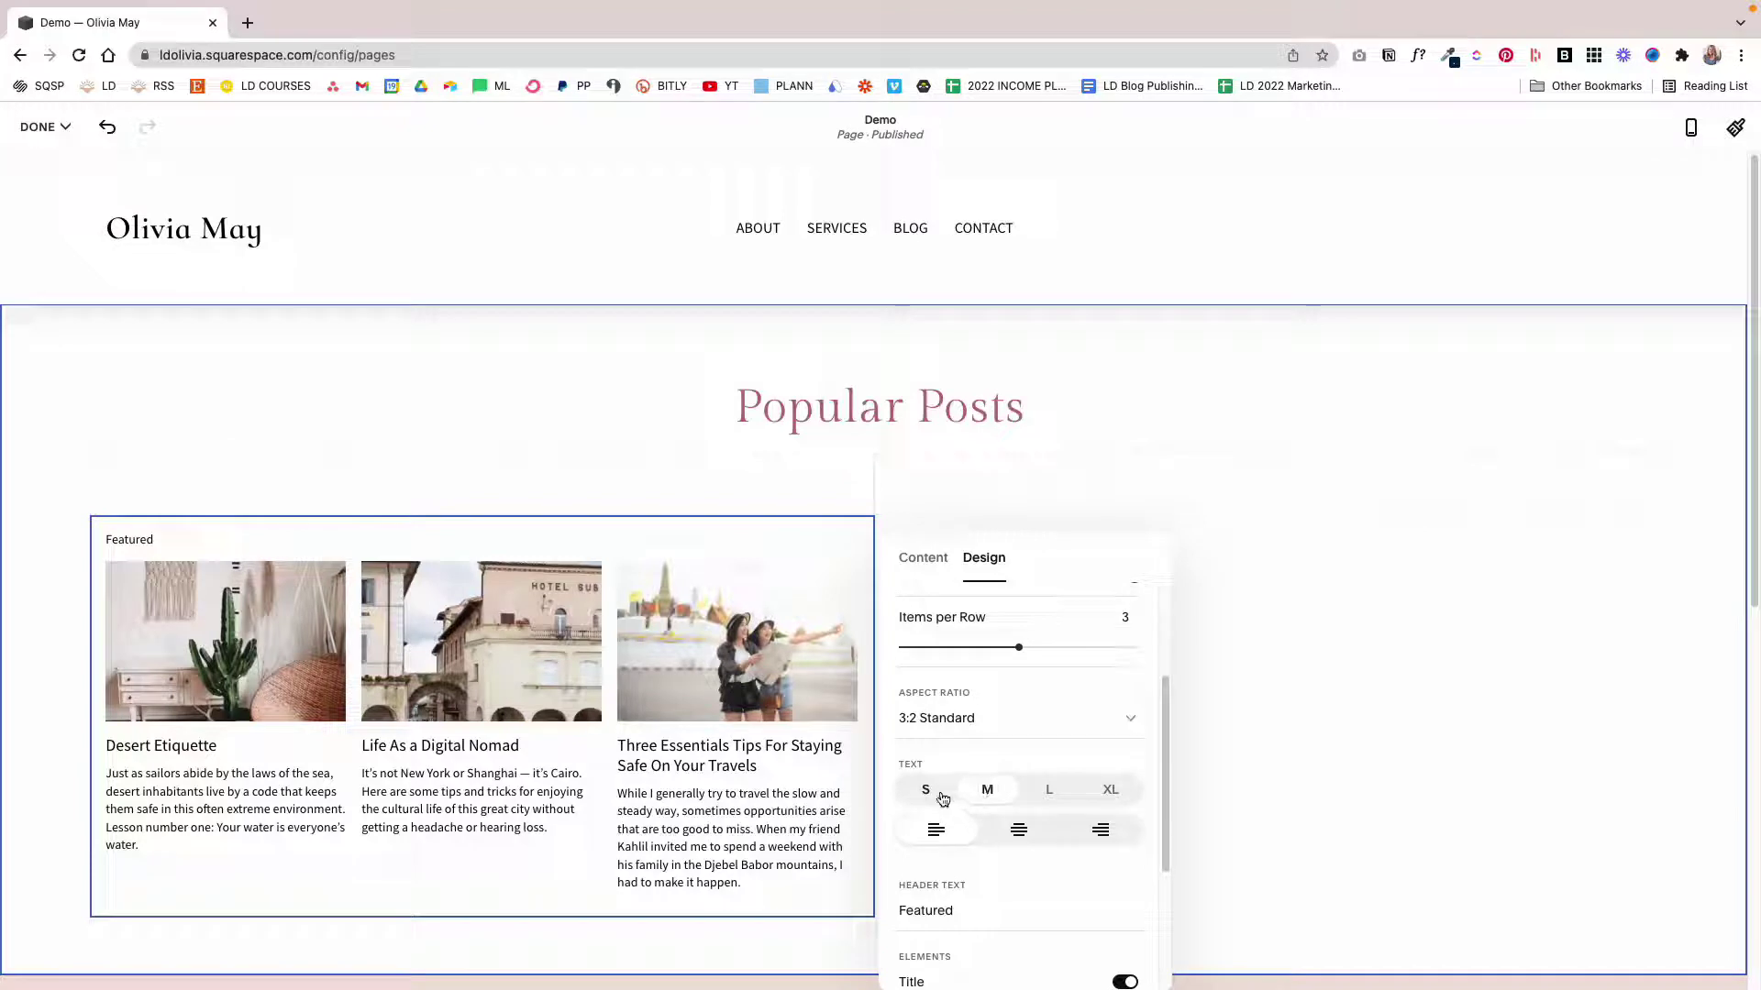
{"action": "scroll", "coordinate": [1046, 807], "scroll_direction": "down", "scroll_amount": 3}
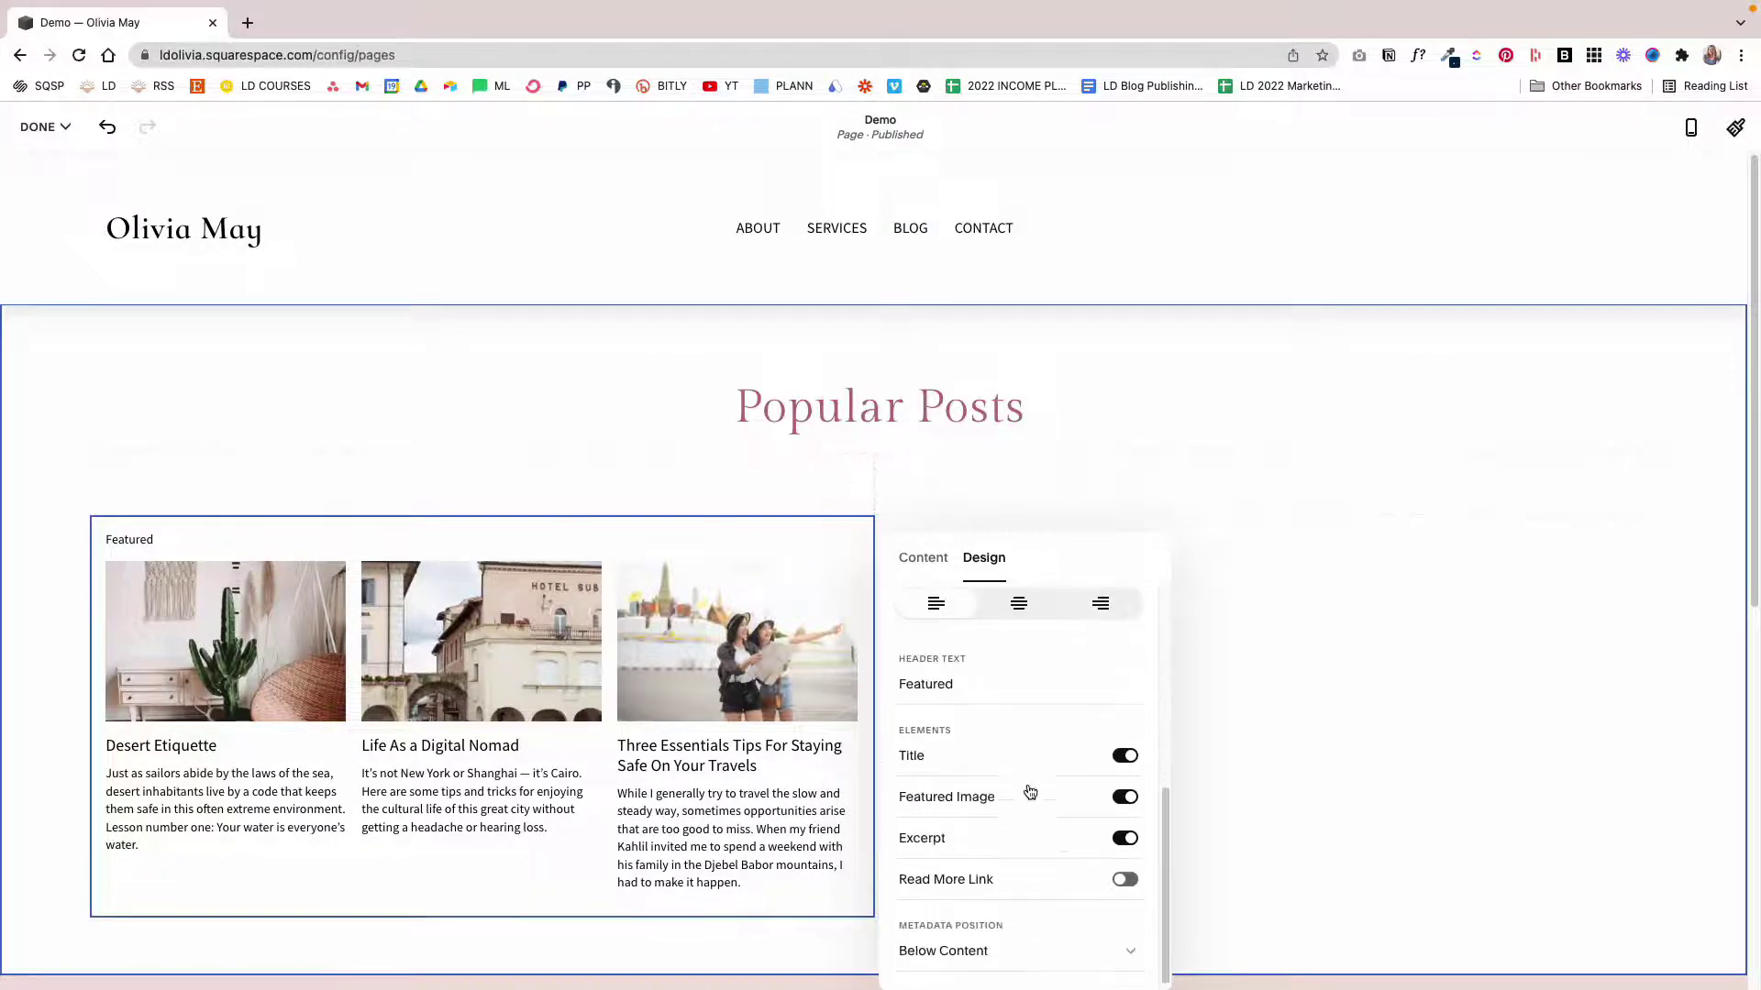
Clear the 'Featured' header text and turn off post excerpts
{"action": "left_click_drag", "start_coordinate": [968, 687], "coordinate": [883, 690]}
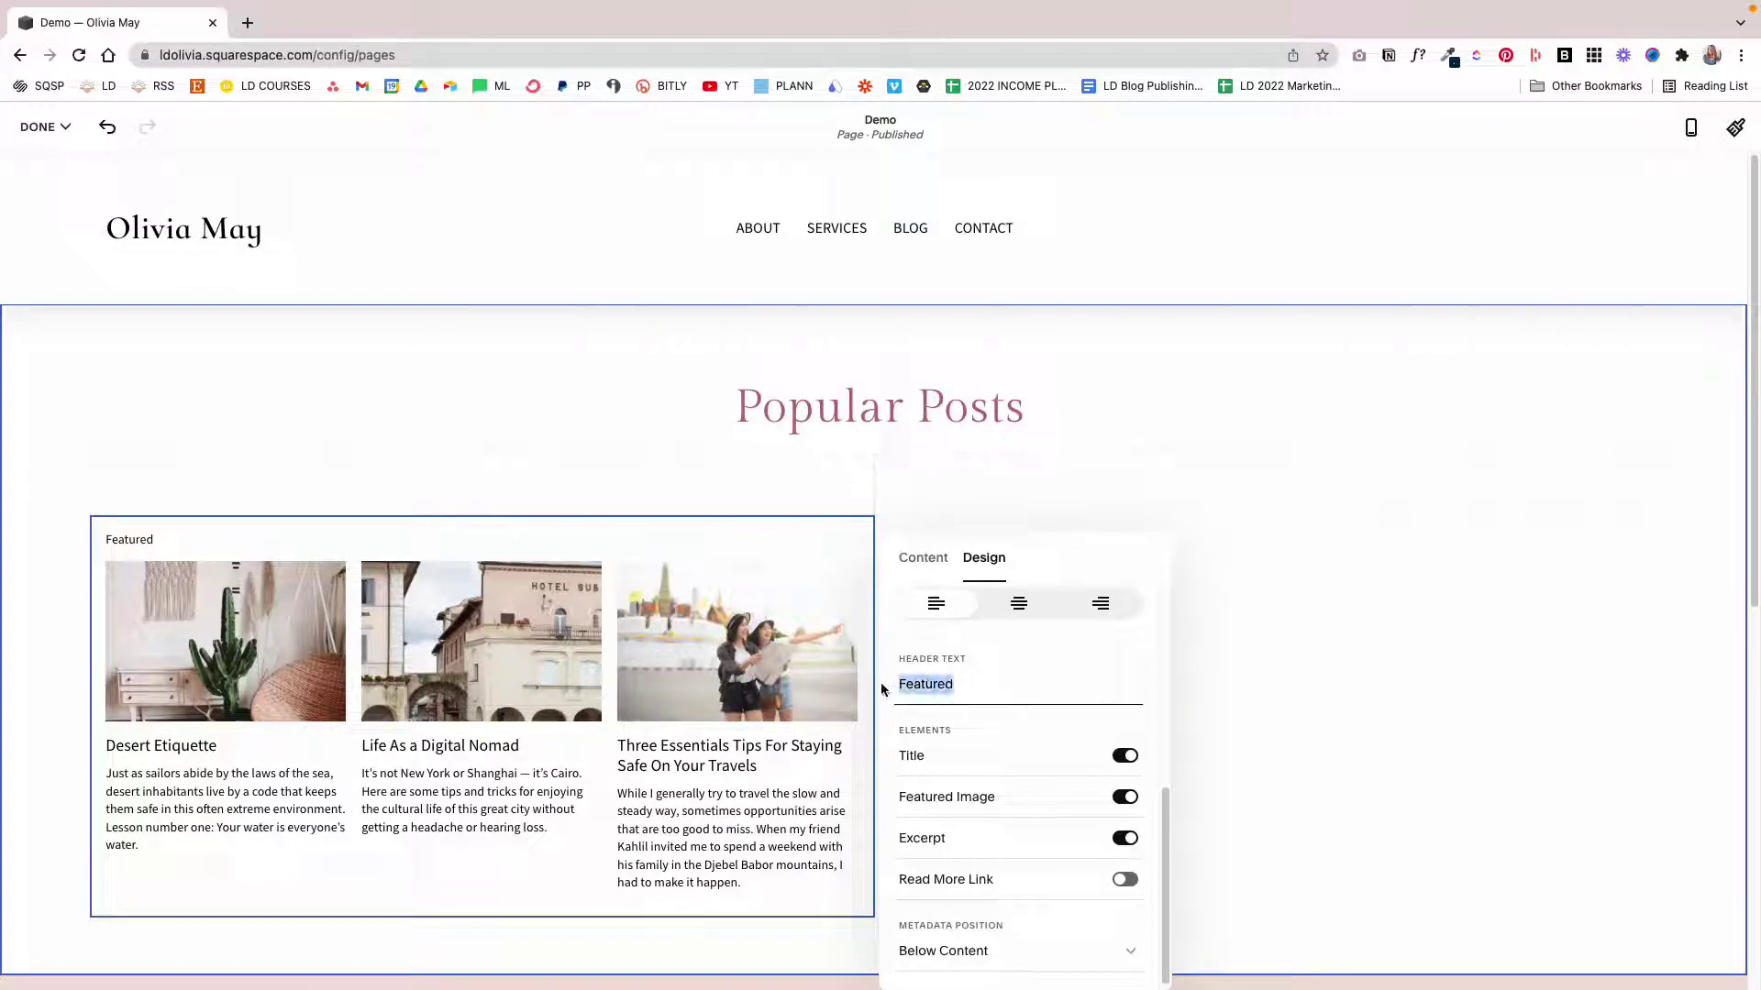
{"action": "key", "text": "BackSpace"}
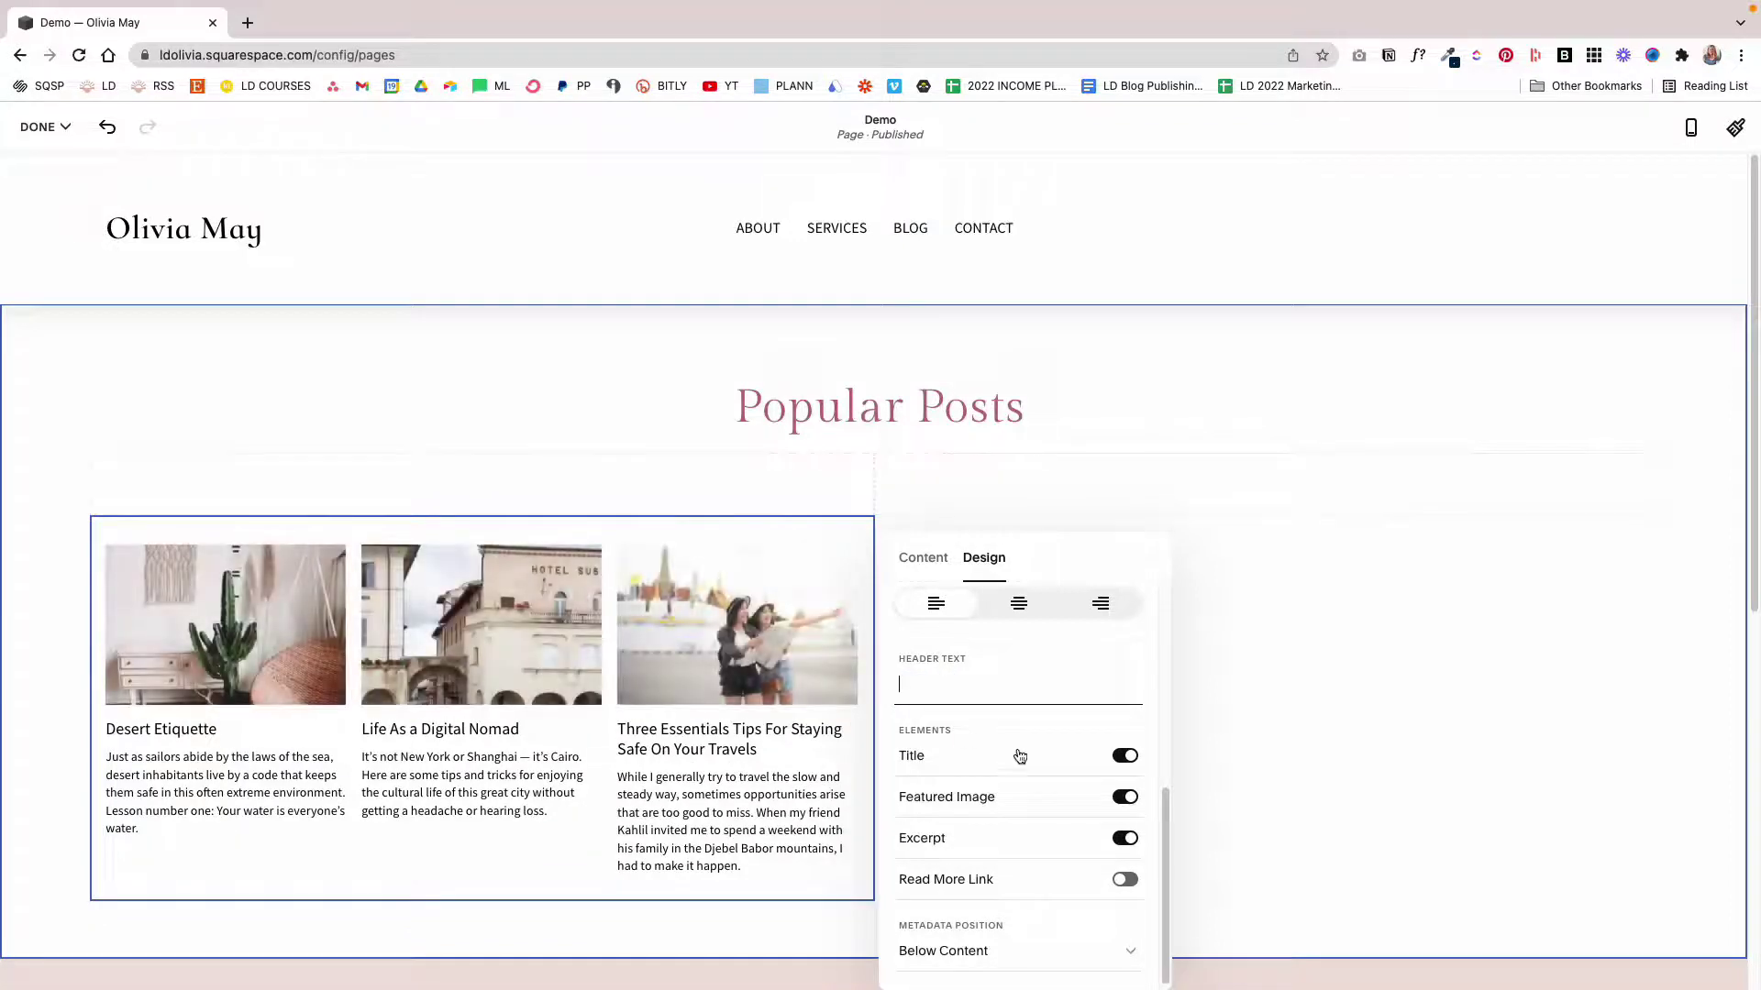
{"action": "scroll", "coordinate": [1040, 763], "scroll_direction": "down", "scroll_amount": 1}
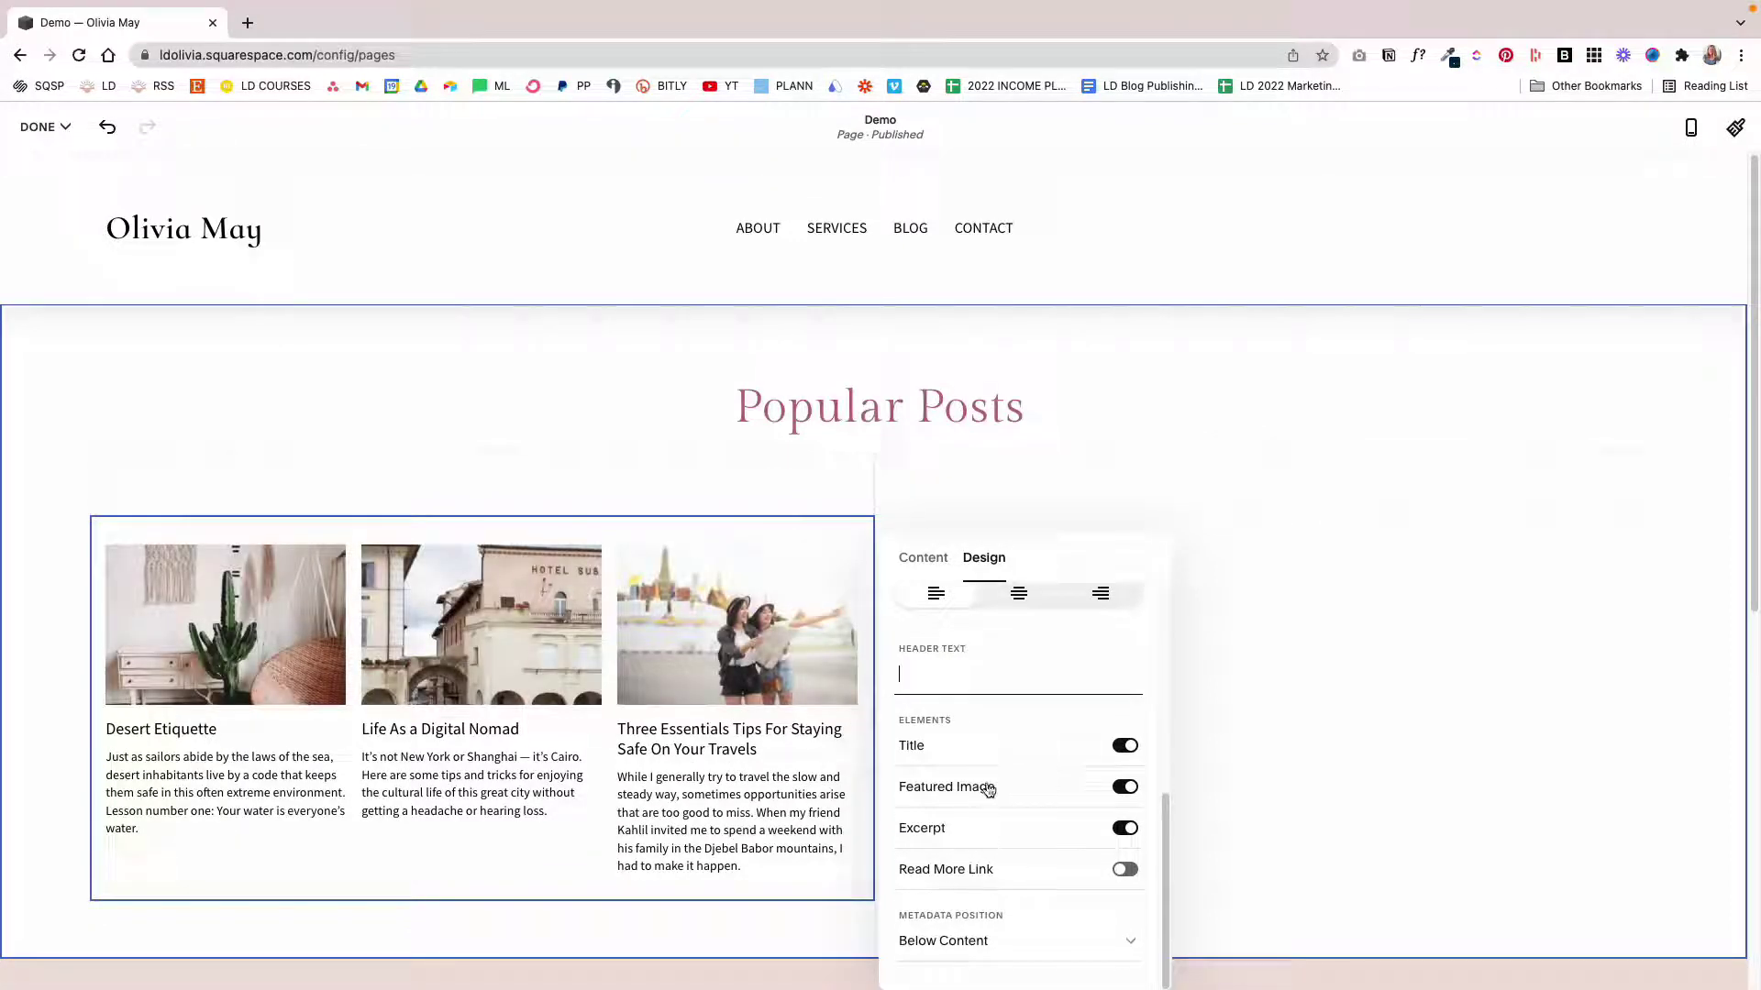
{"action": "left_click", "coordinate": [1122, 830]}
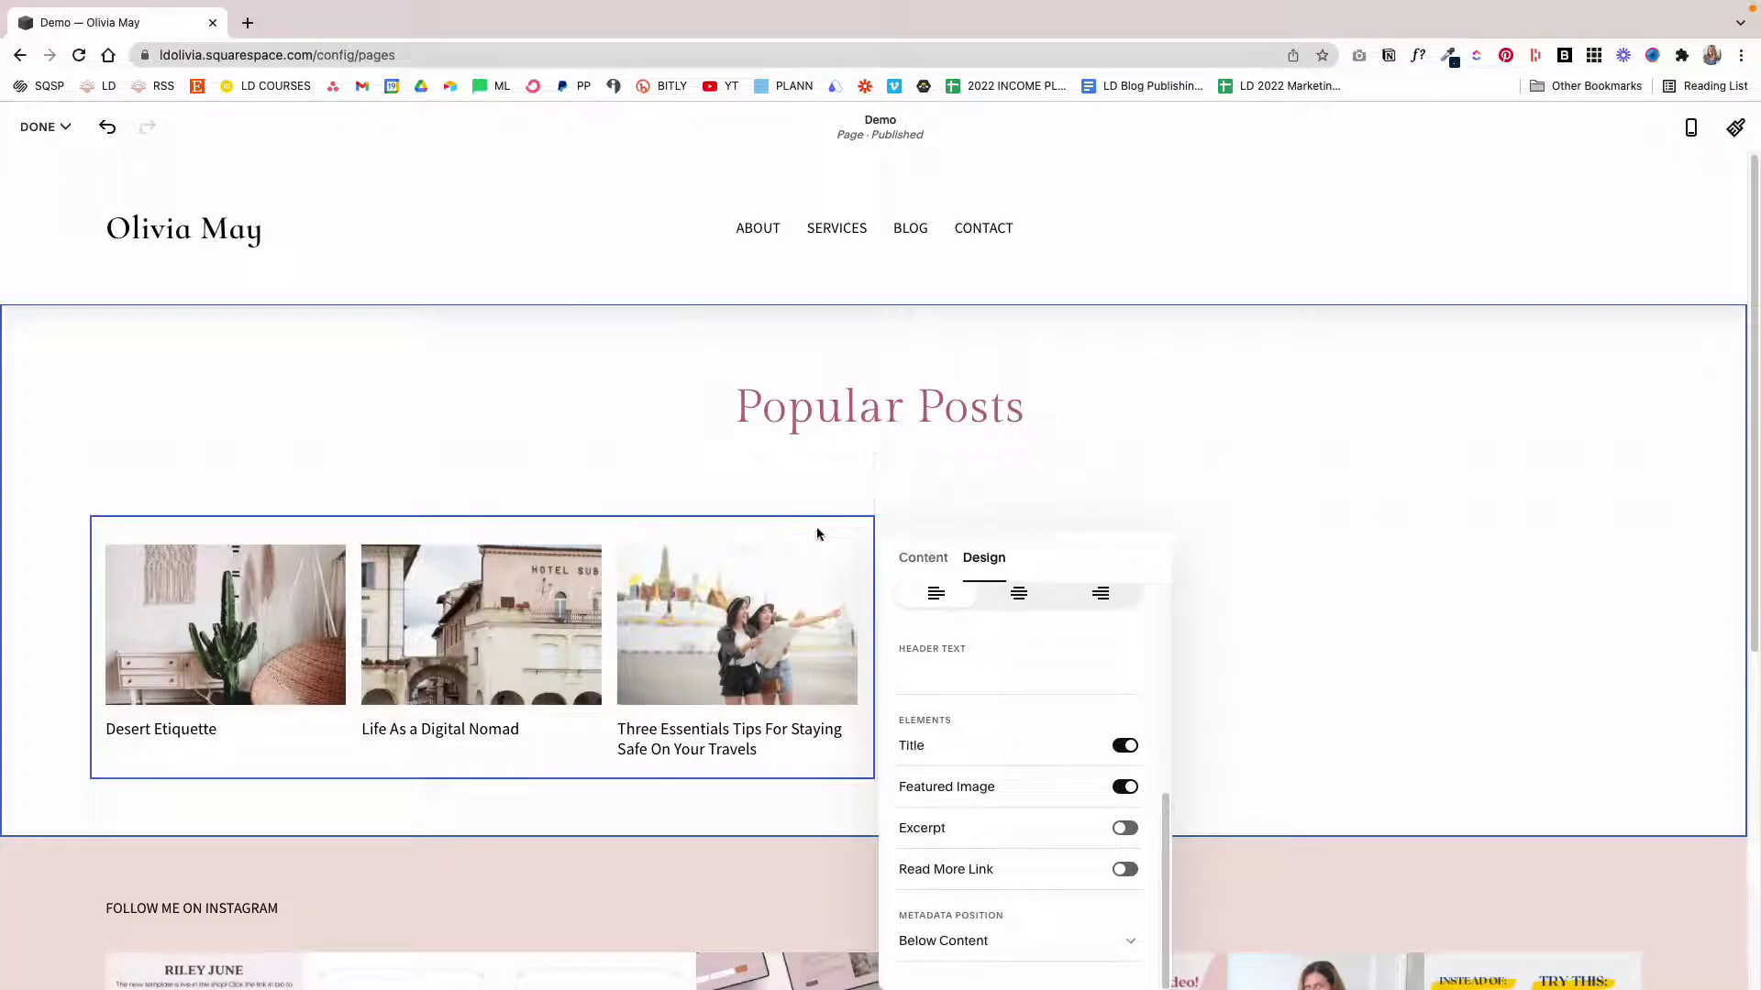
{"action": "left_click", "coordinate": [1358, 714]}
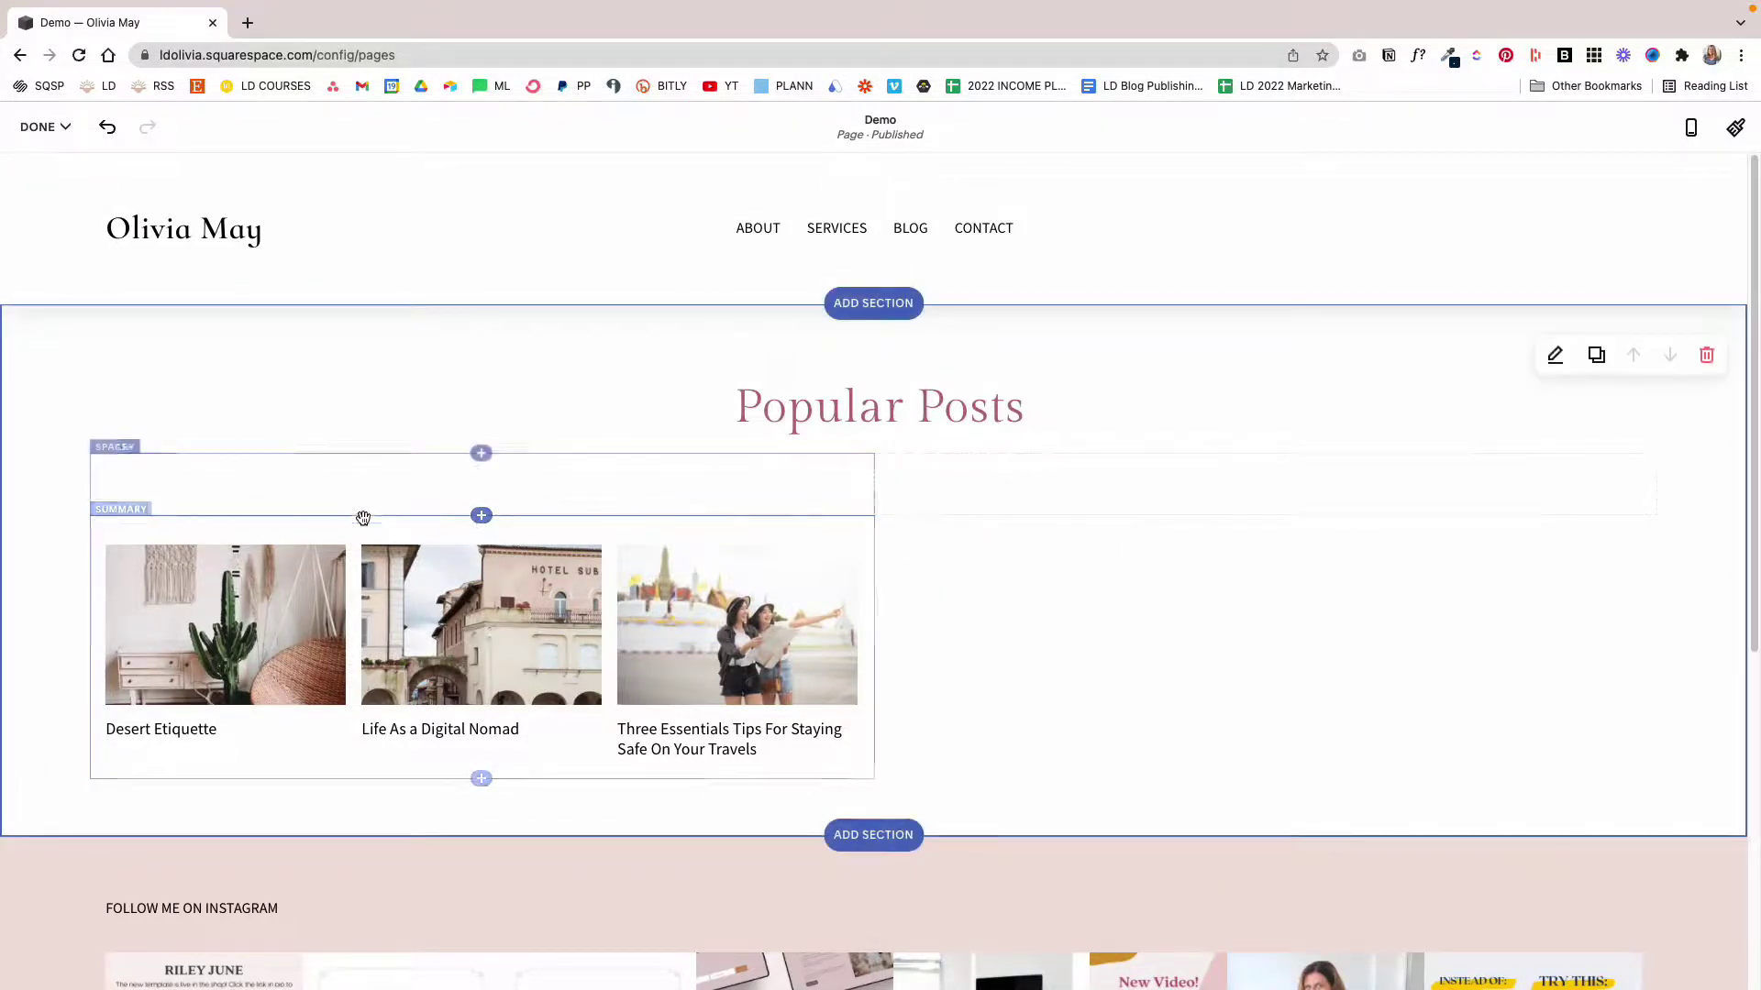
Add a 'LIFESTYLE' text block above the carousel in Paragraph 1 style
{"action": "left_click", "coordinate": [481, 517]}
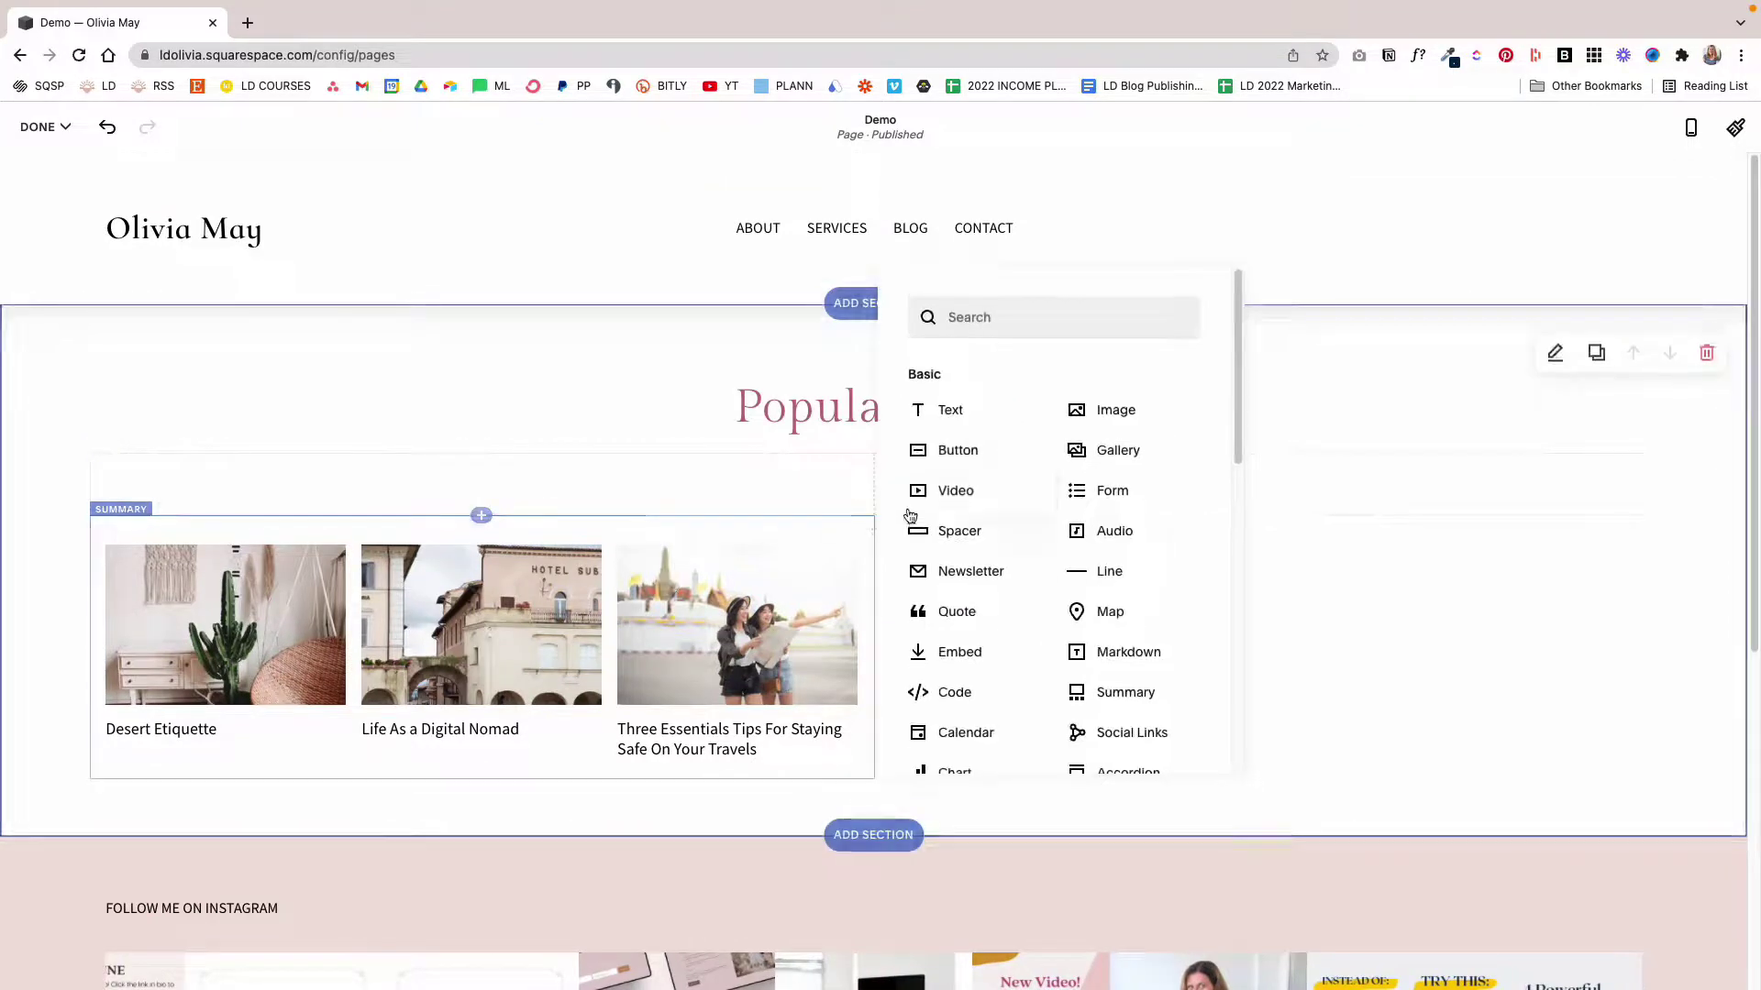
{"action": "left_click", "coordinate": [937, 407]}
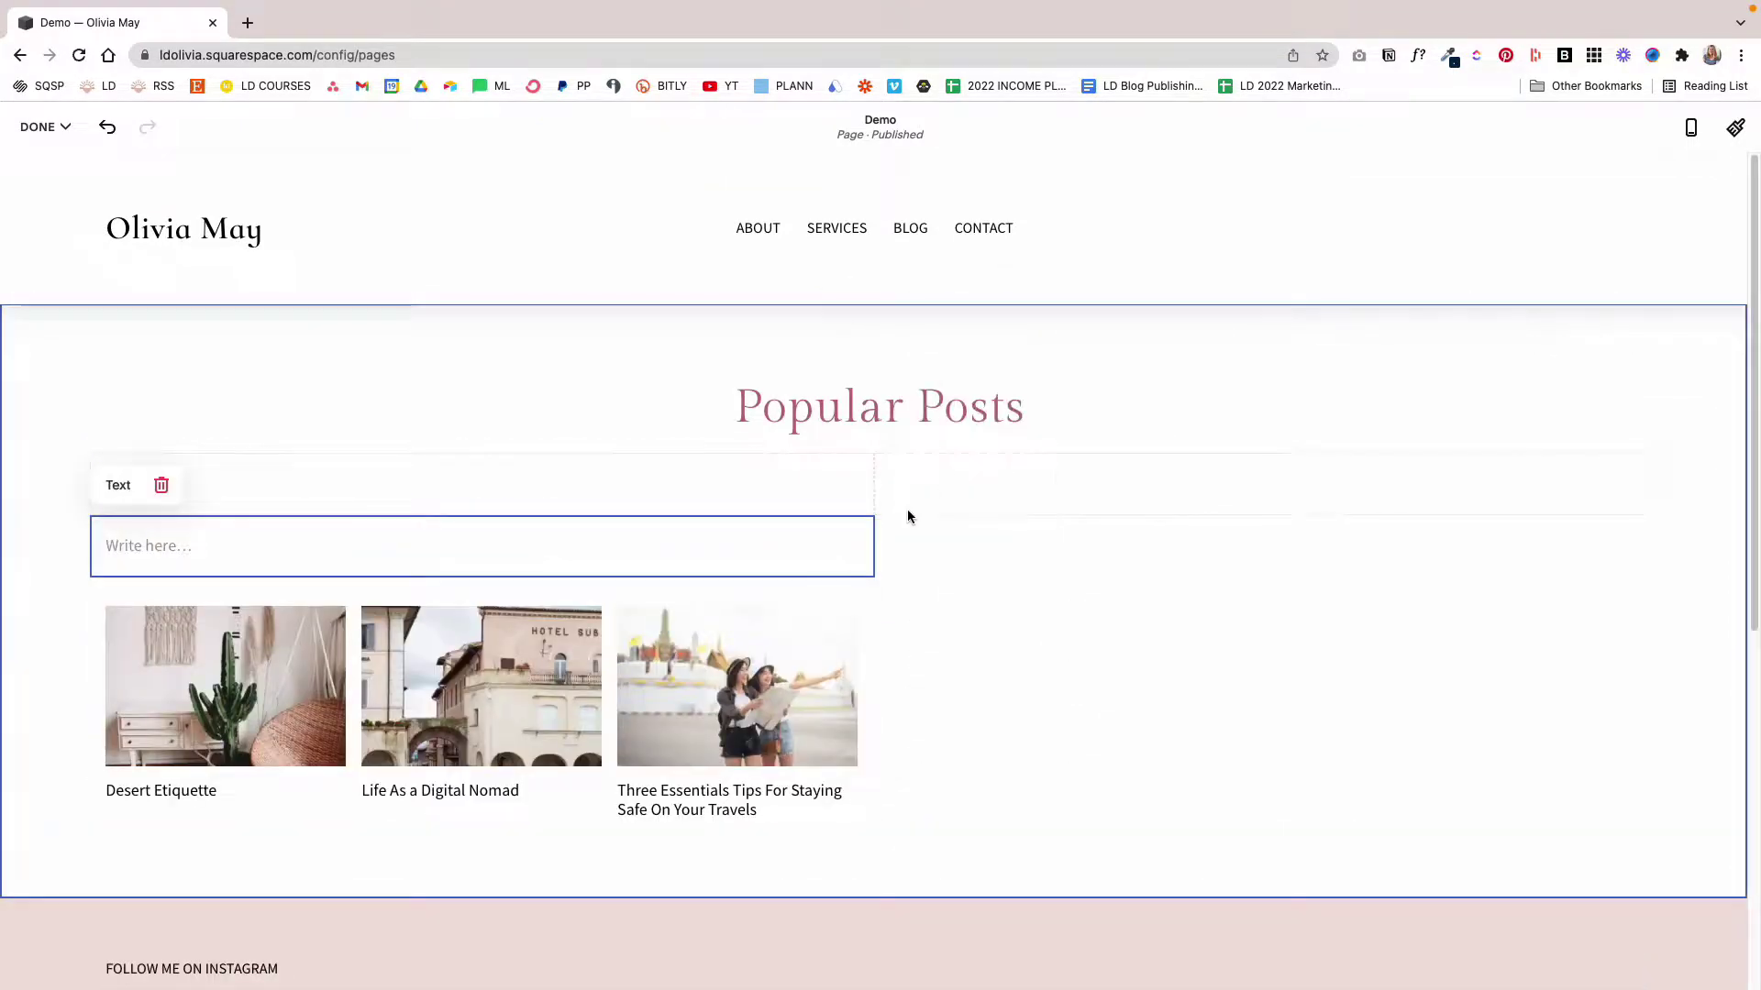
{"action": "left_click", "coordinate": [171, 548]}
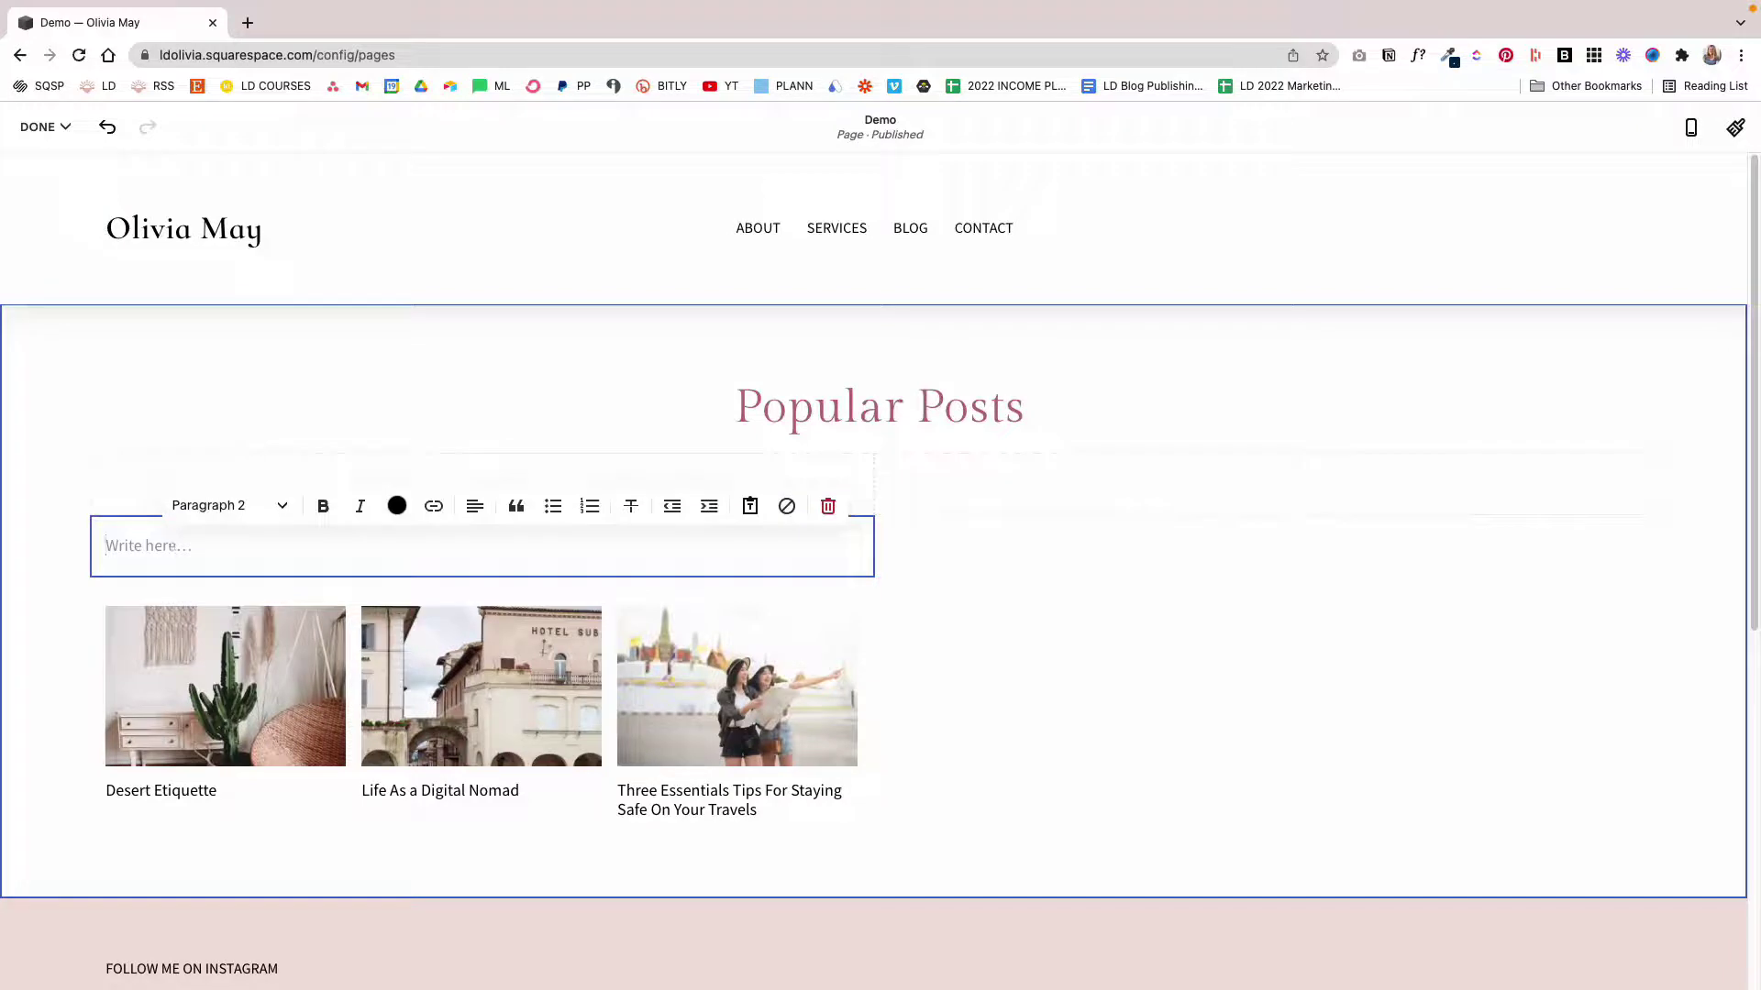
{"action": "type", "text": "LIFESTYLE"}
{"action": "double_click", "coordinate": [208, 547]}
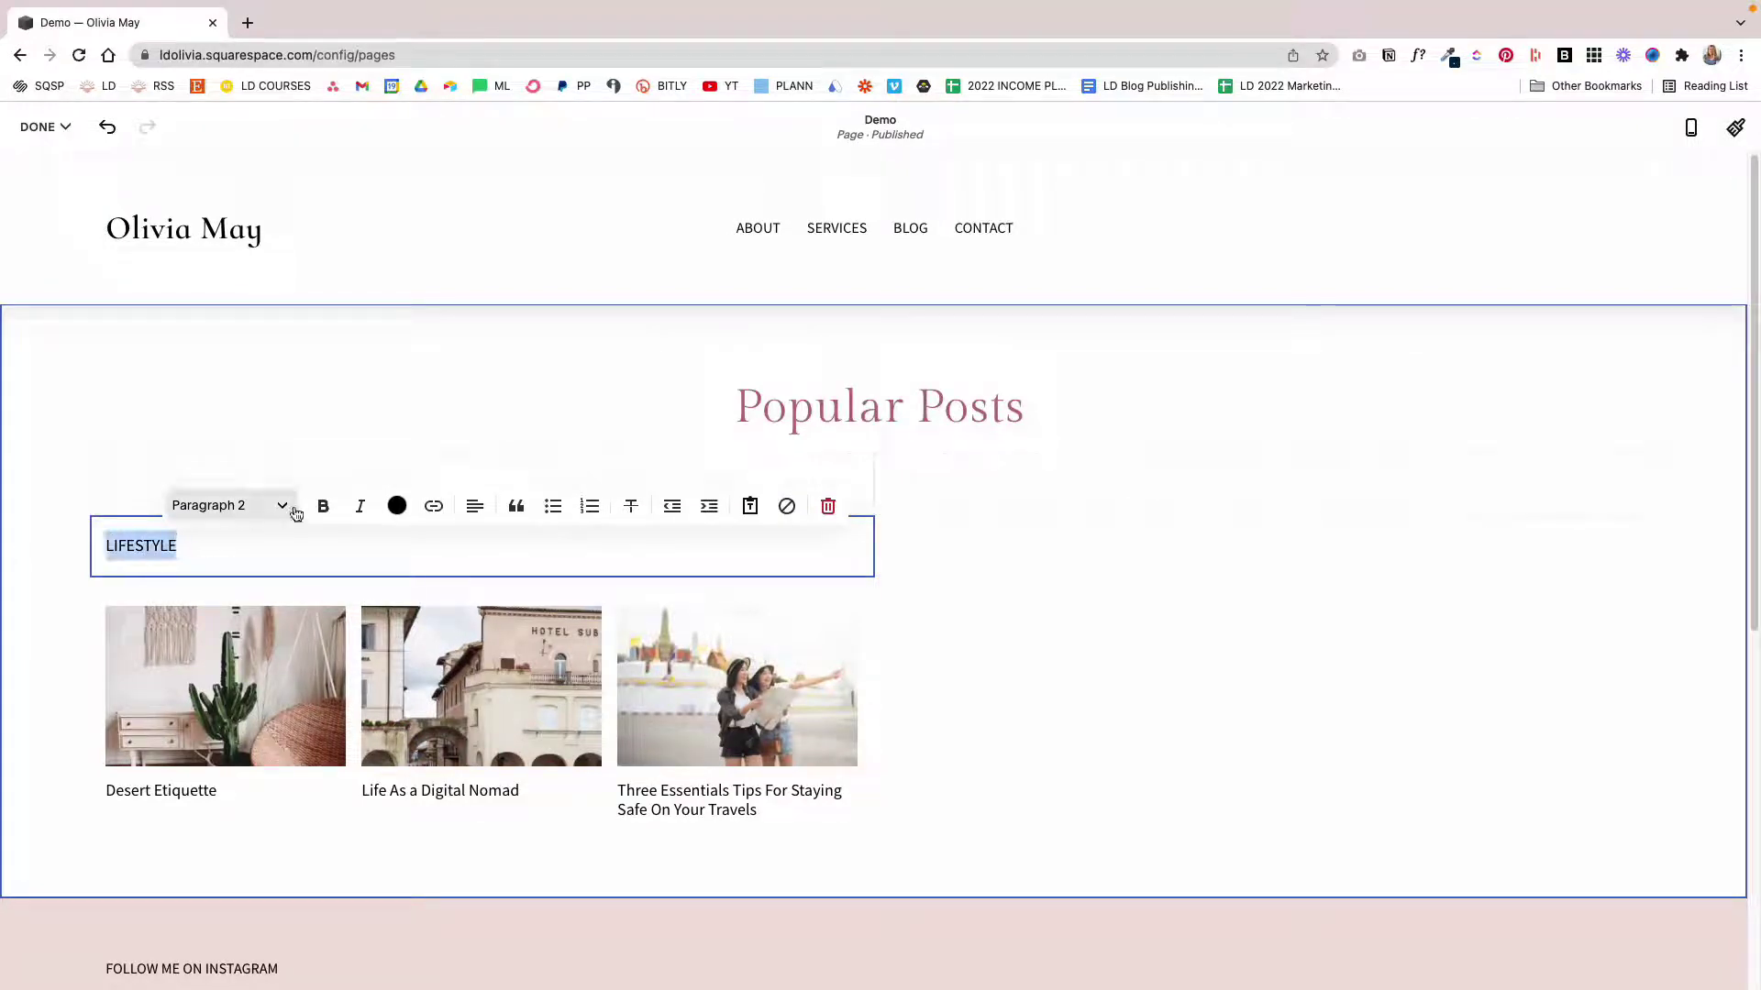
{"action": "left_click", "coordinate": [283, 505]}
{"action": "left_click", "coordinate": [273, 713]}
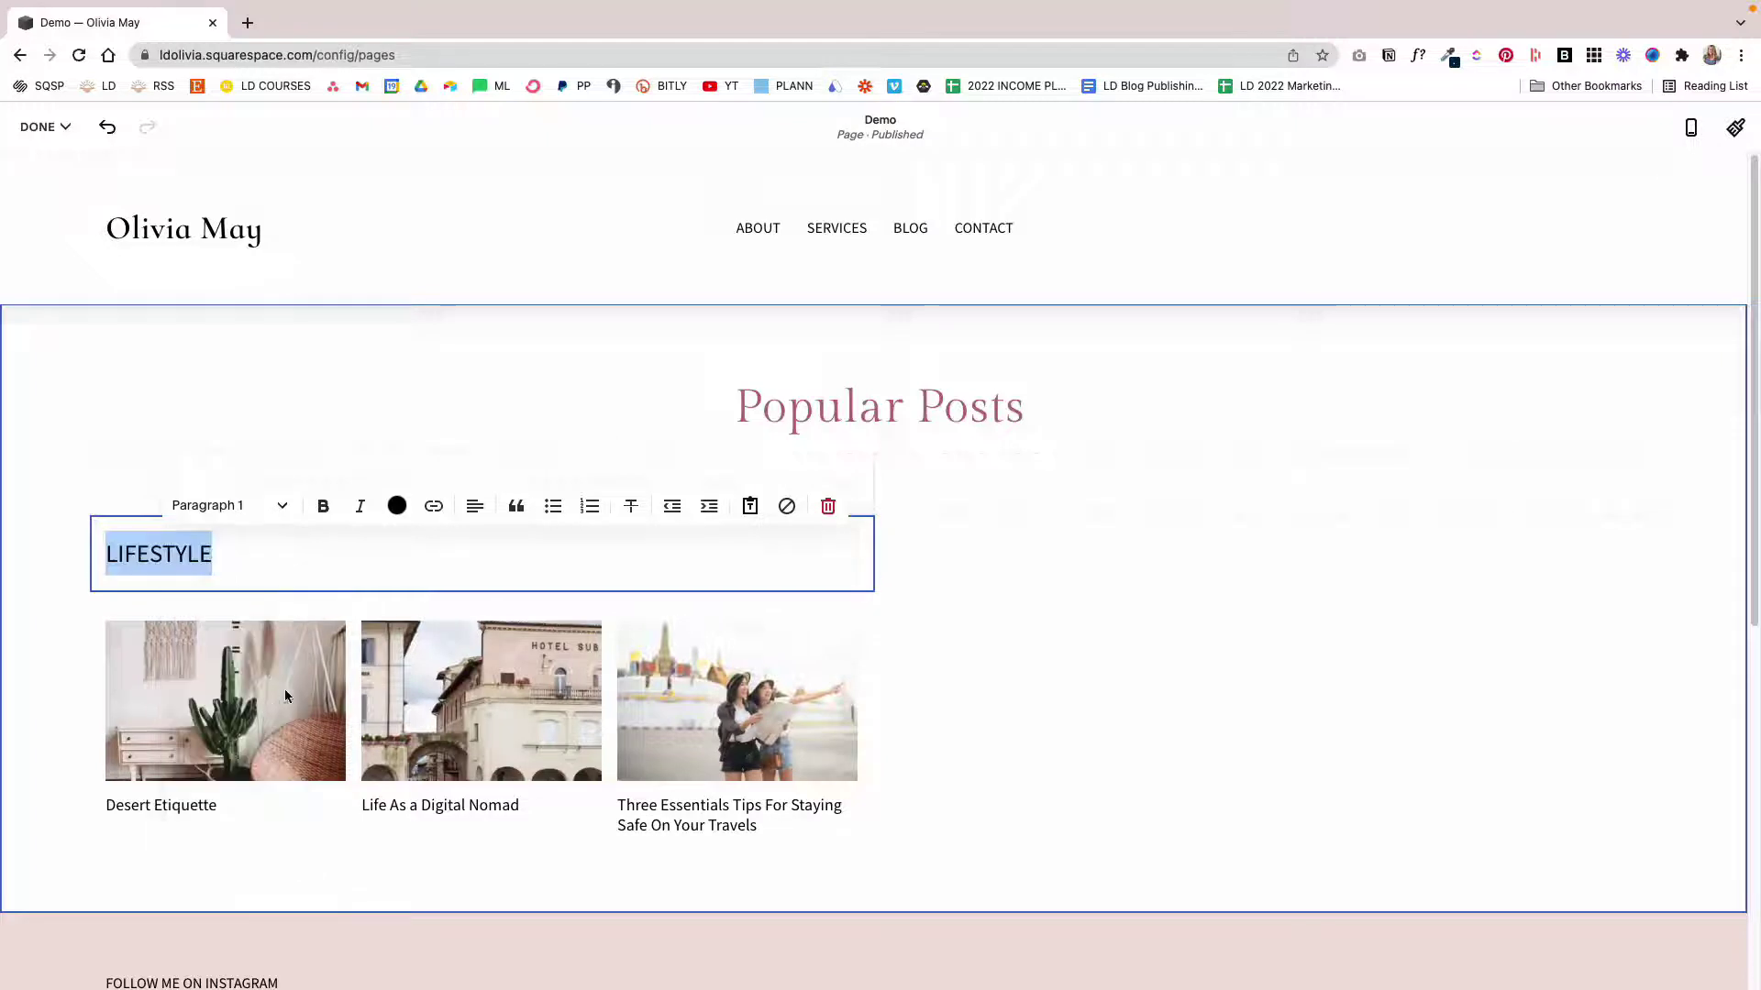
Add a second text block and trim its text down to 'ALL POSTS —>'
{"action": "left_click", "coordinate": [908, 559]}
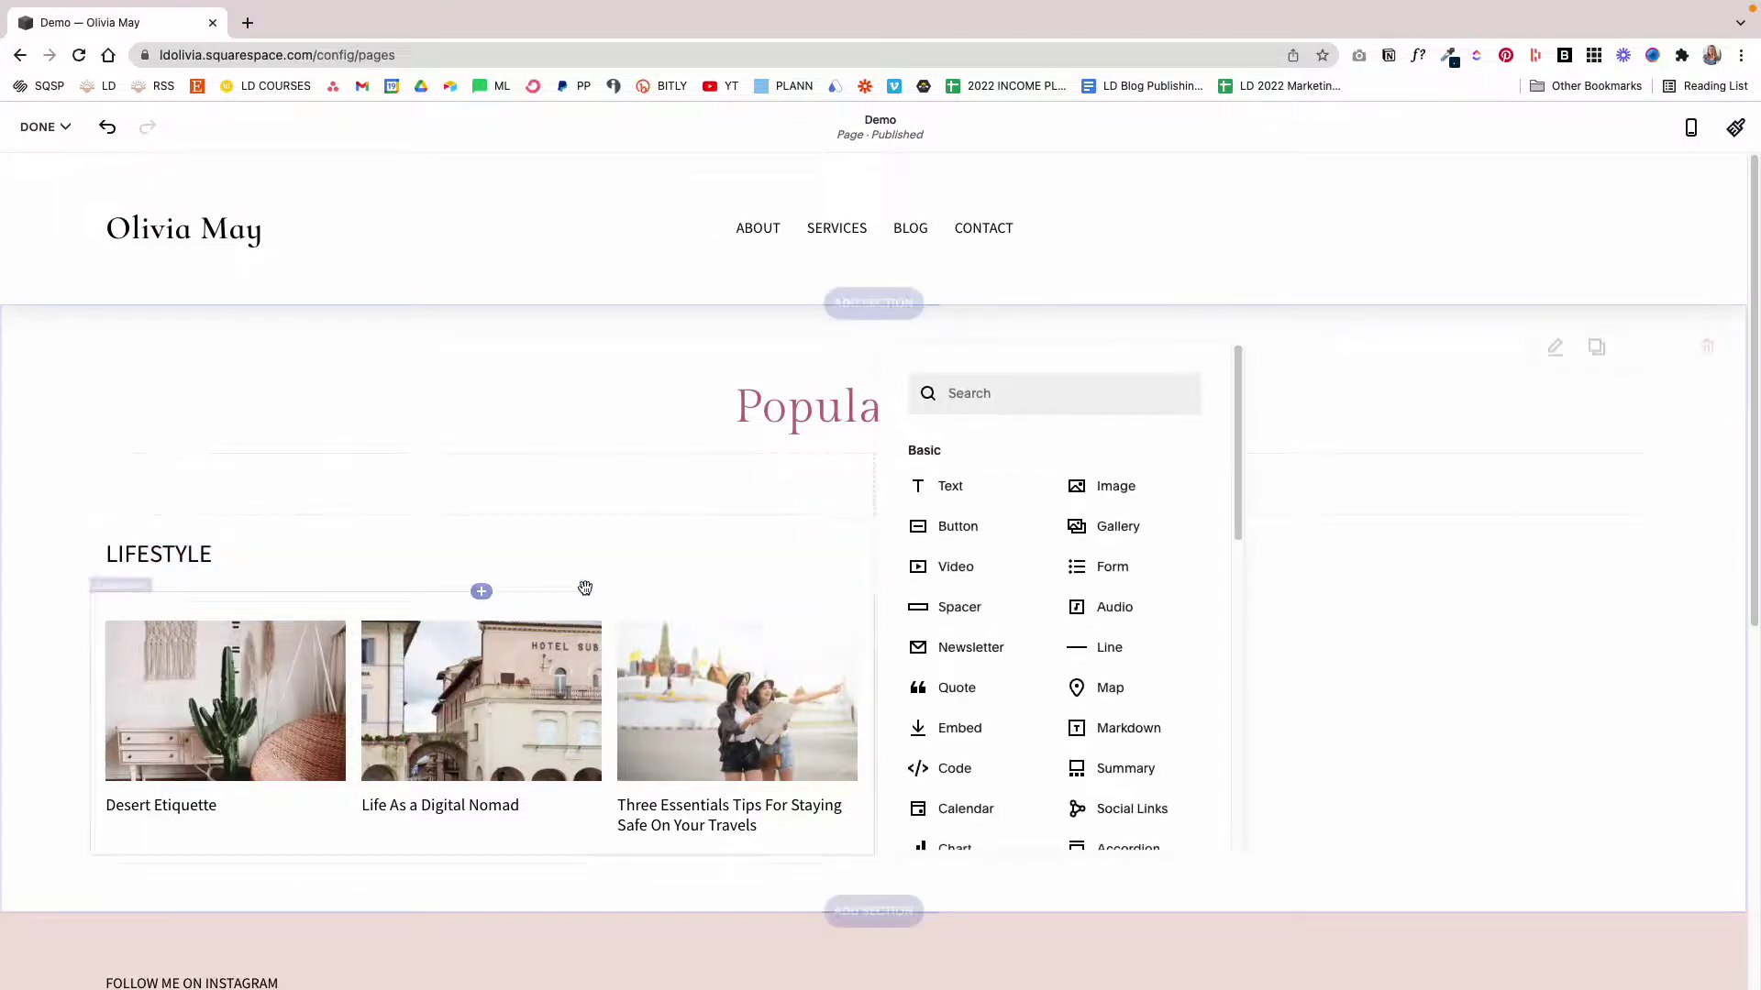
{"action": "left_click", "coordinate": [974, 499]}
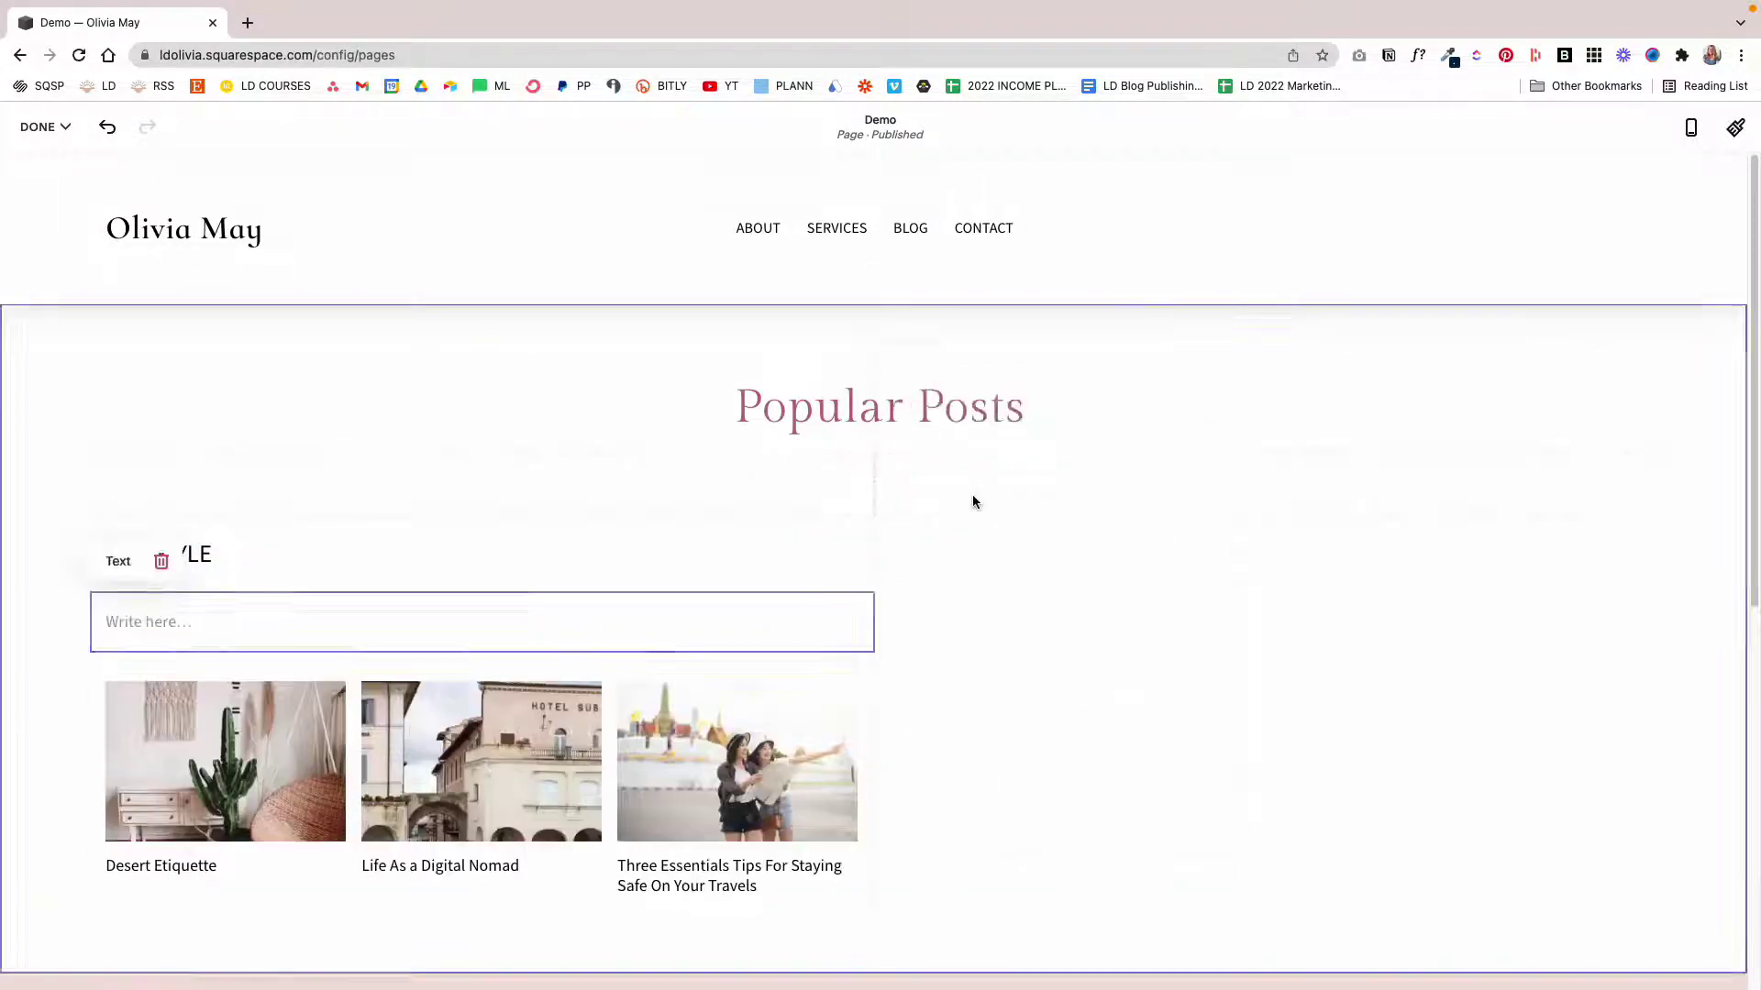
{"action": "left_click", "coordinate": [529, 638]}
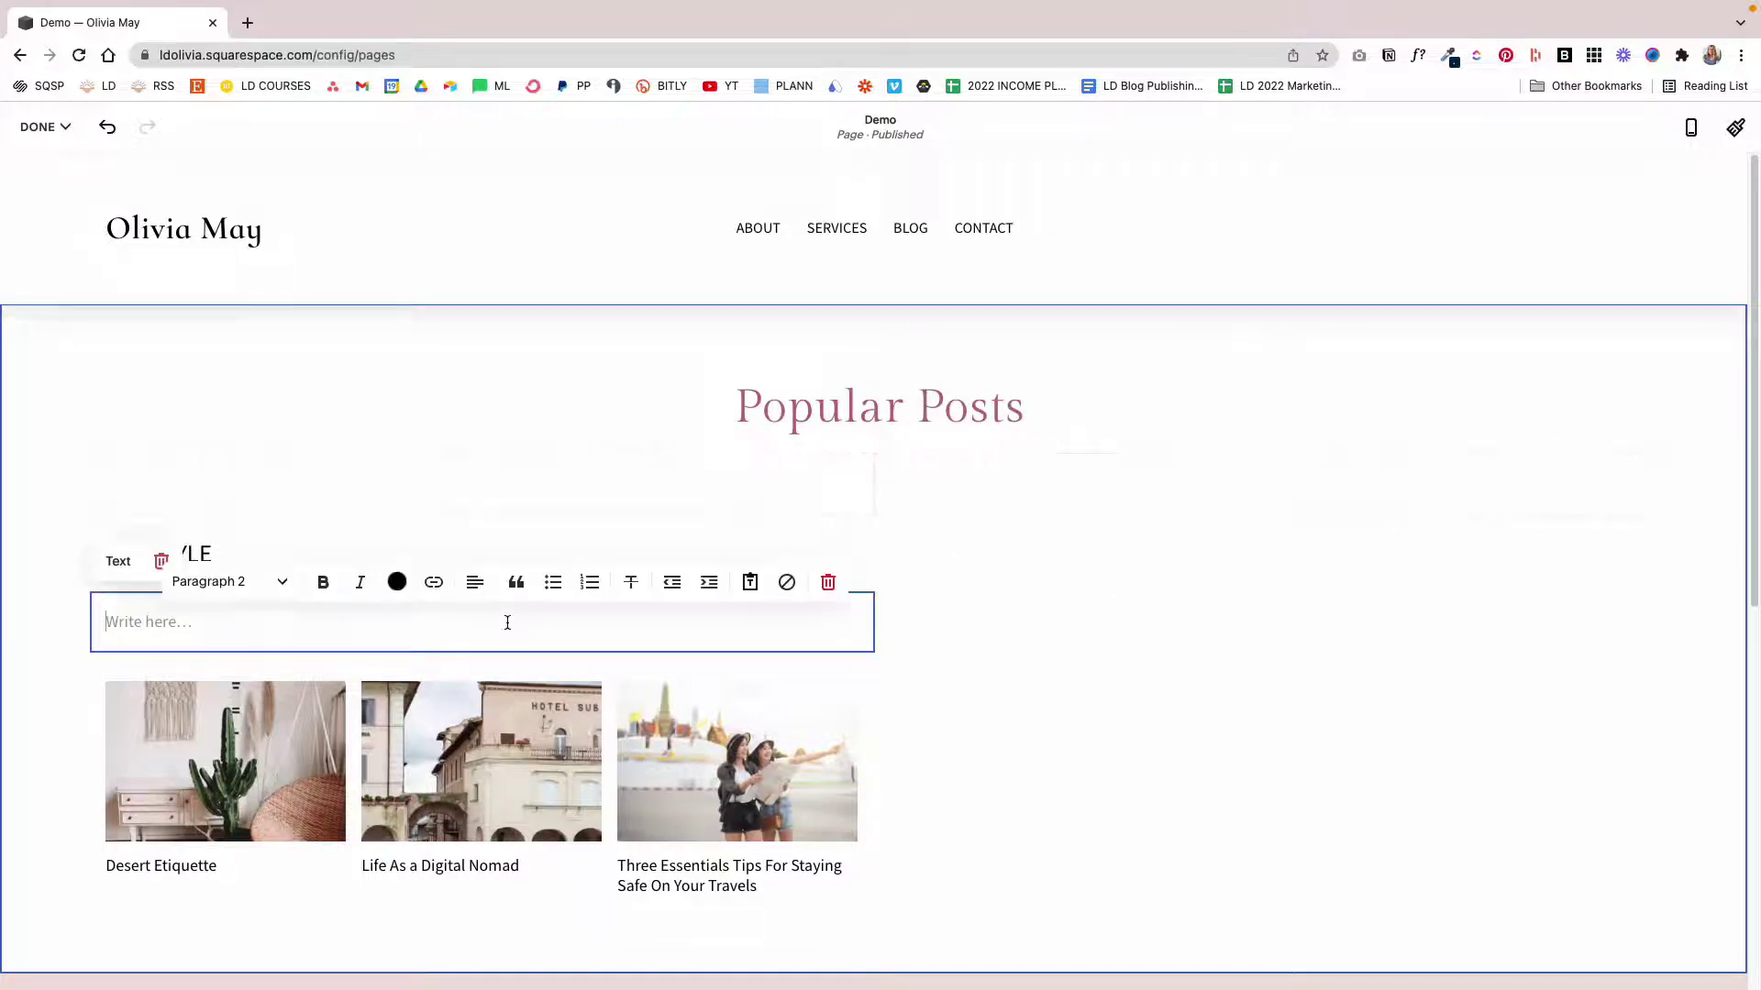
{"action": "type", "text": "SEE ALL POSTS IN LIFESTYLE"}
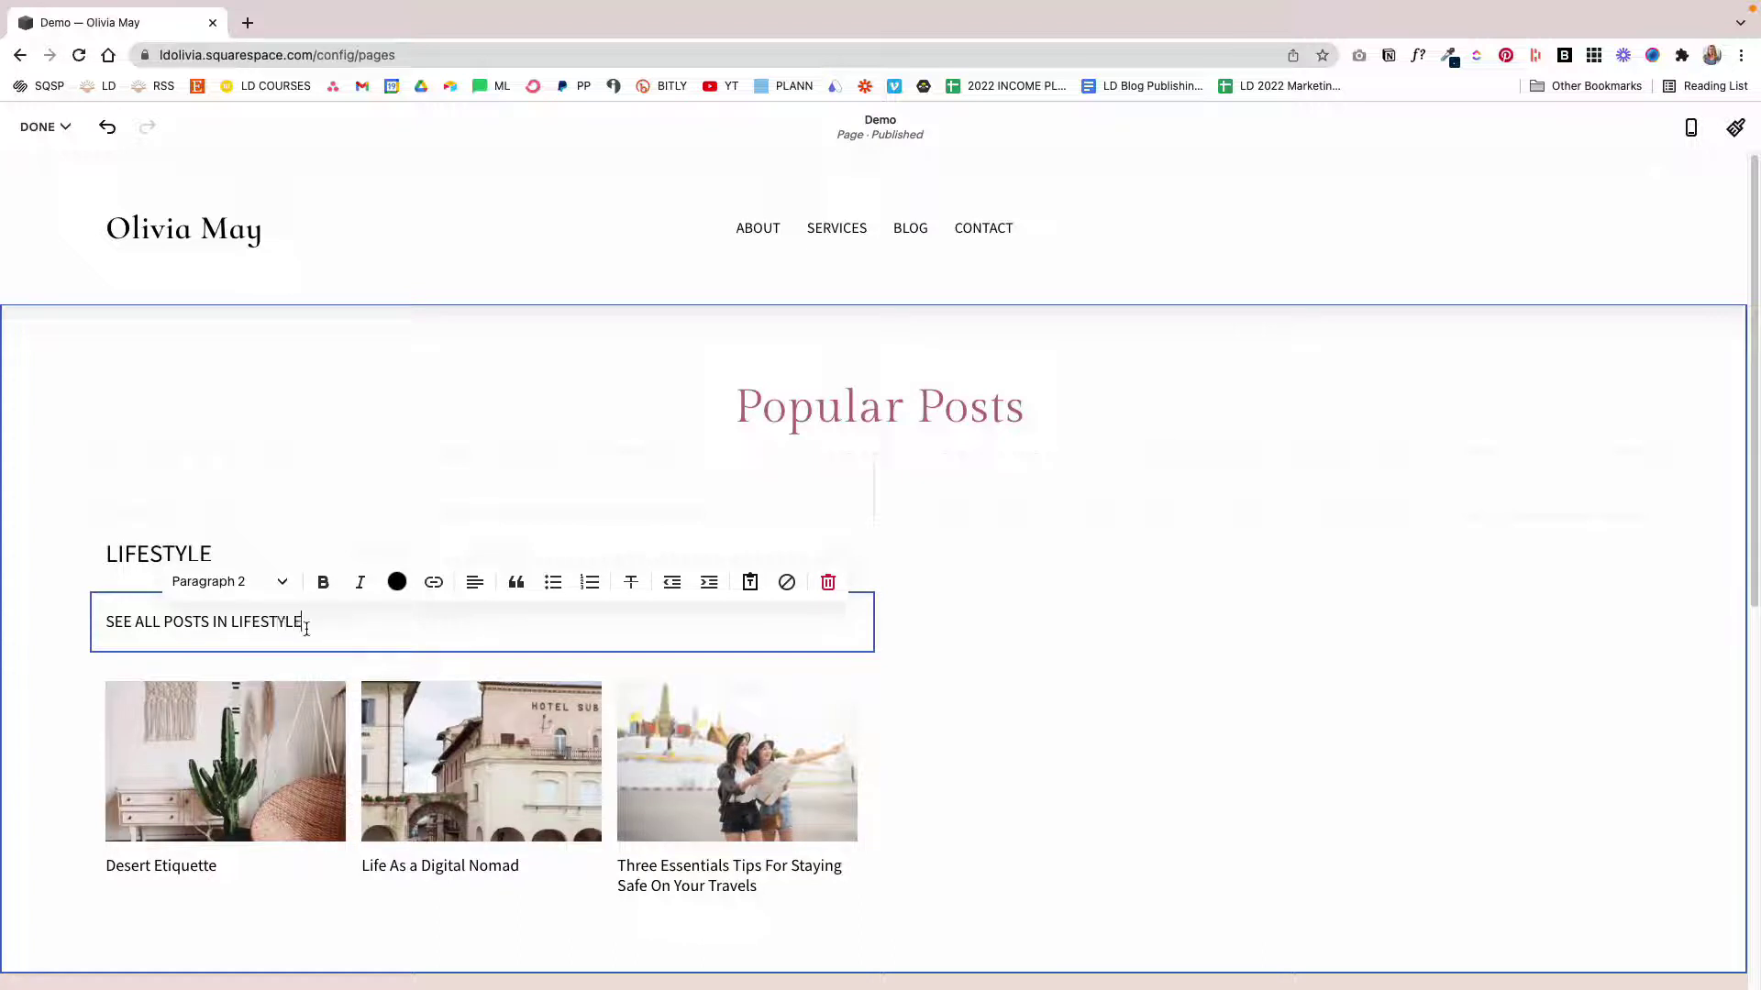
{"action": "left_click_drag", "start_coordinate": [306, 629], "coordinate": [211, 625]}
{"action": "key", "text": "BackSpace"}
{"action": "left_click_drag", "start_coordinate": [137, 625], "coordinate": [67, 625]}
{"action": "key", "text": "BackSpace"}
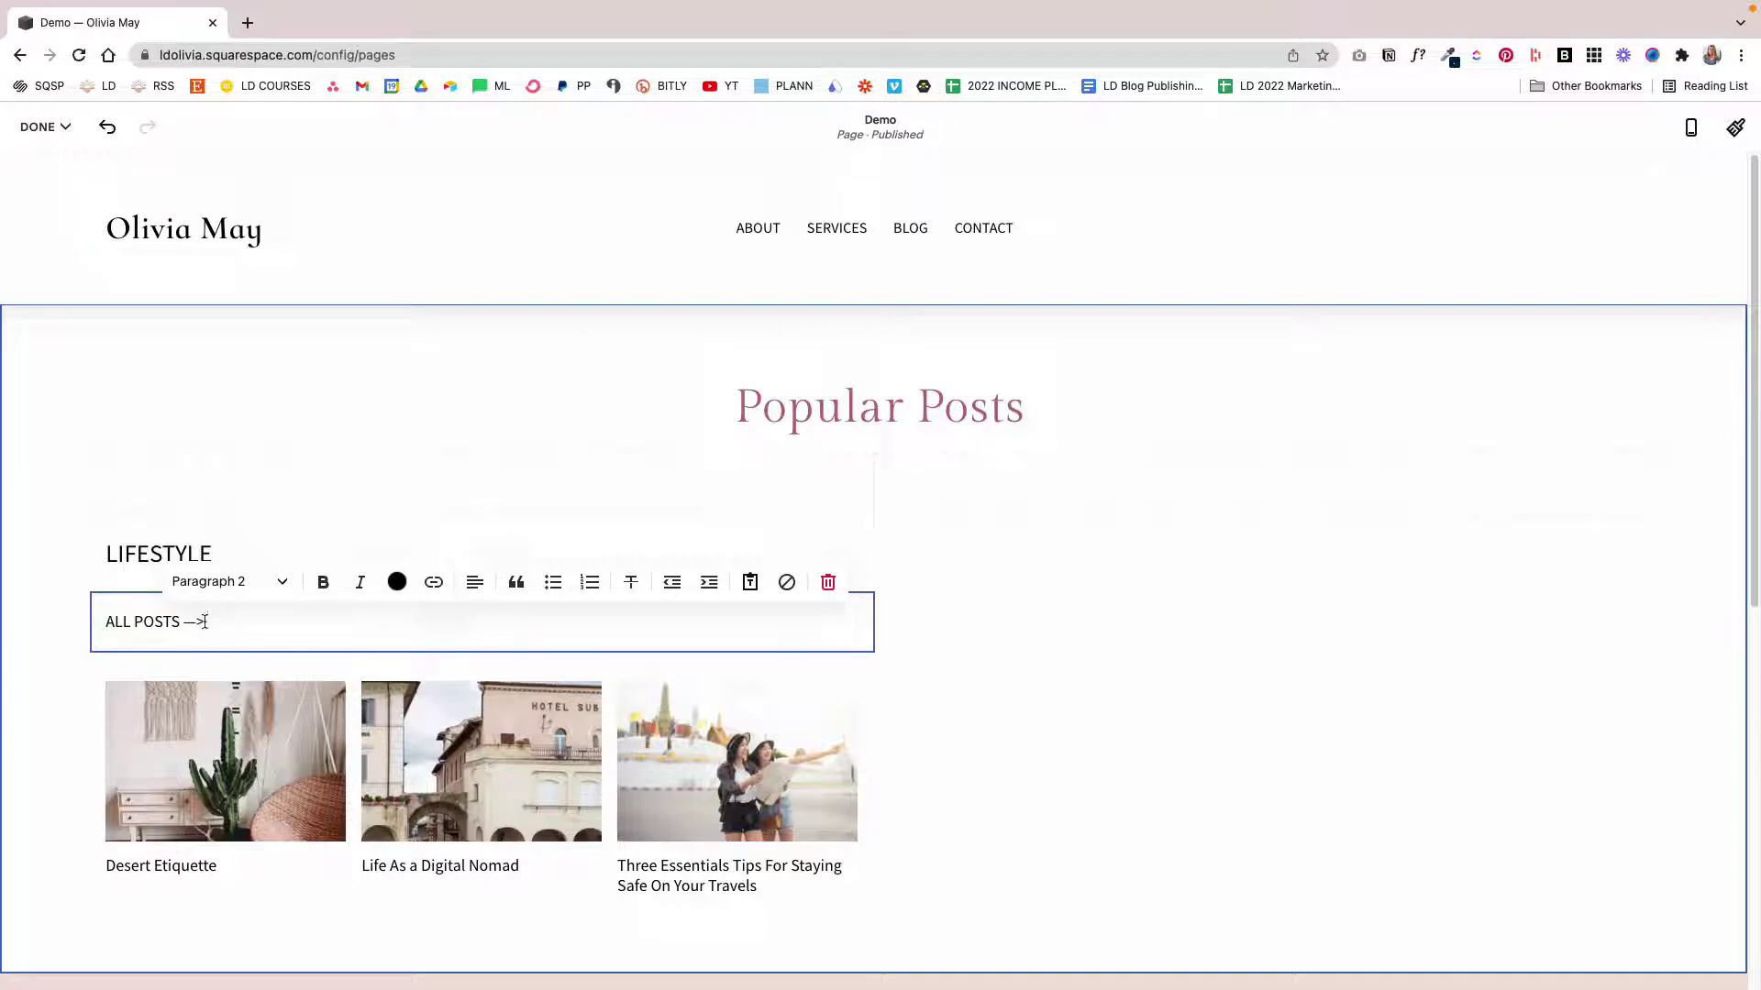
Link 'ALL POSTS —>' to the Blog page filtered to the Lifestyle category
{"action": "left_click_drag", "start_coordinate": [205, 622], "coordinate": [73, 626]}
{"action": "left_click", "coordinate": [435, 585]}
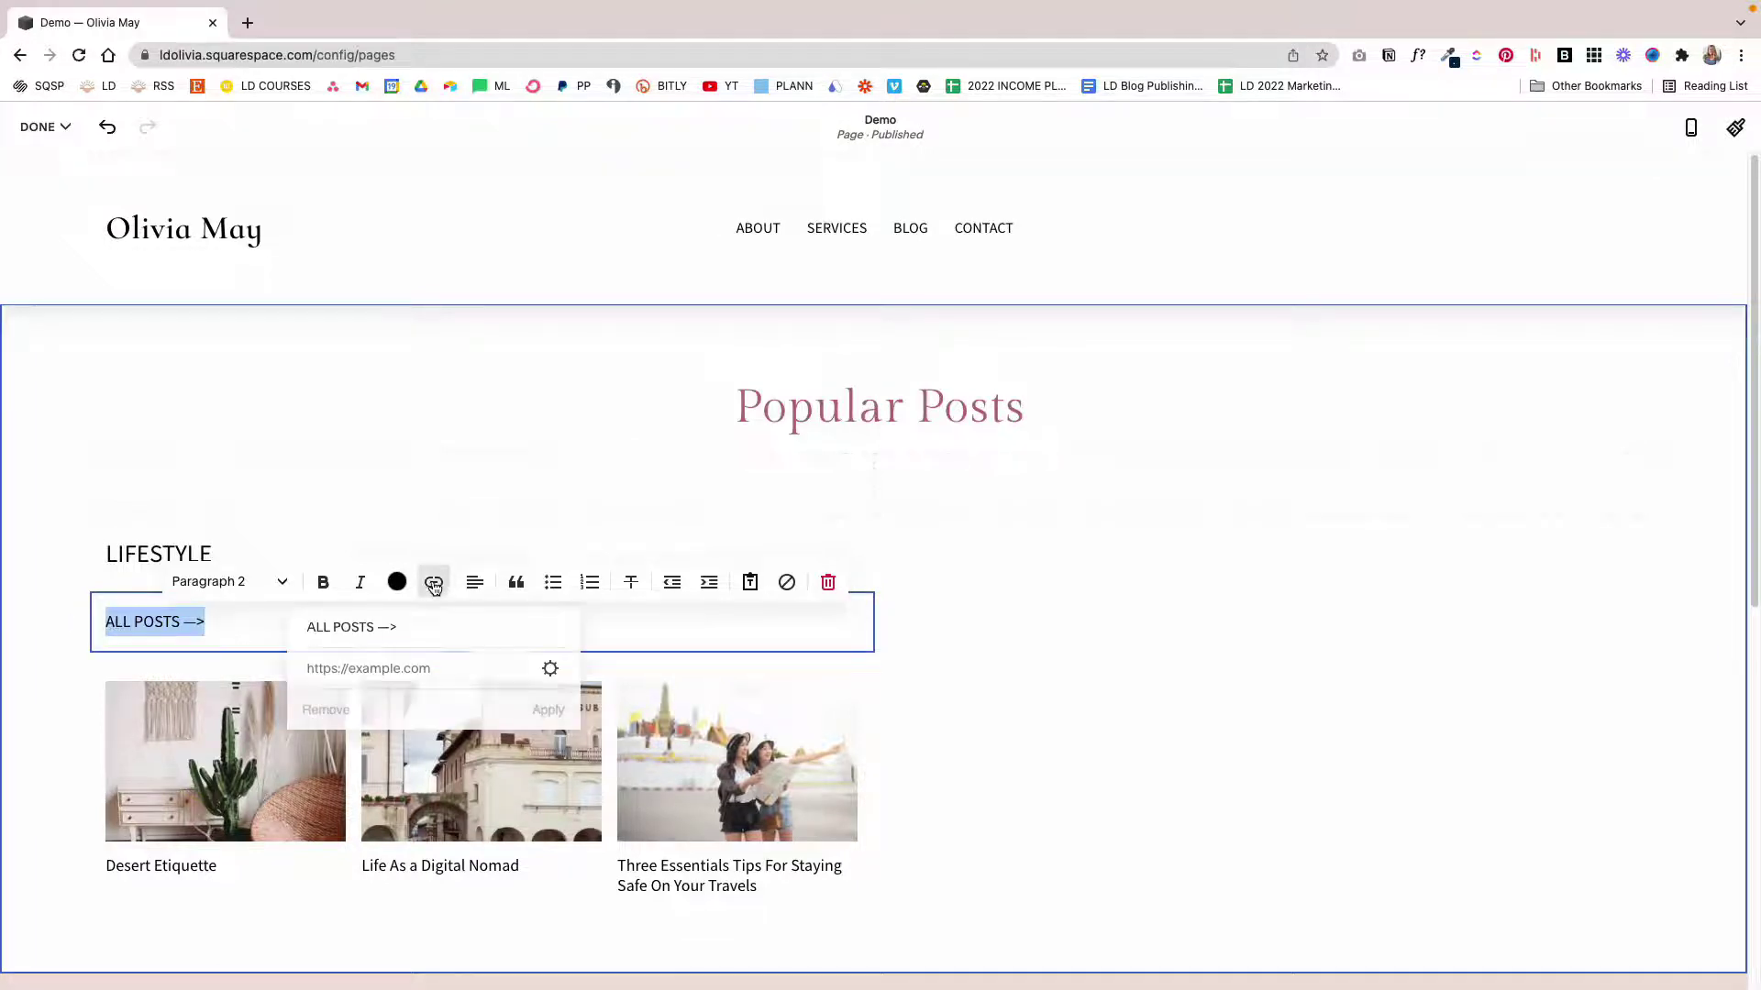
{"action": "left_click", "coordinate": [550, 670]}
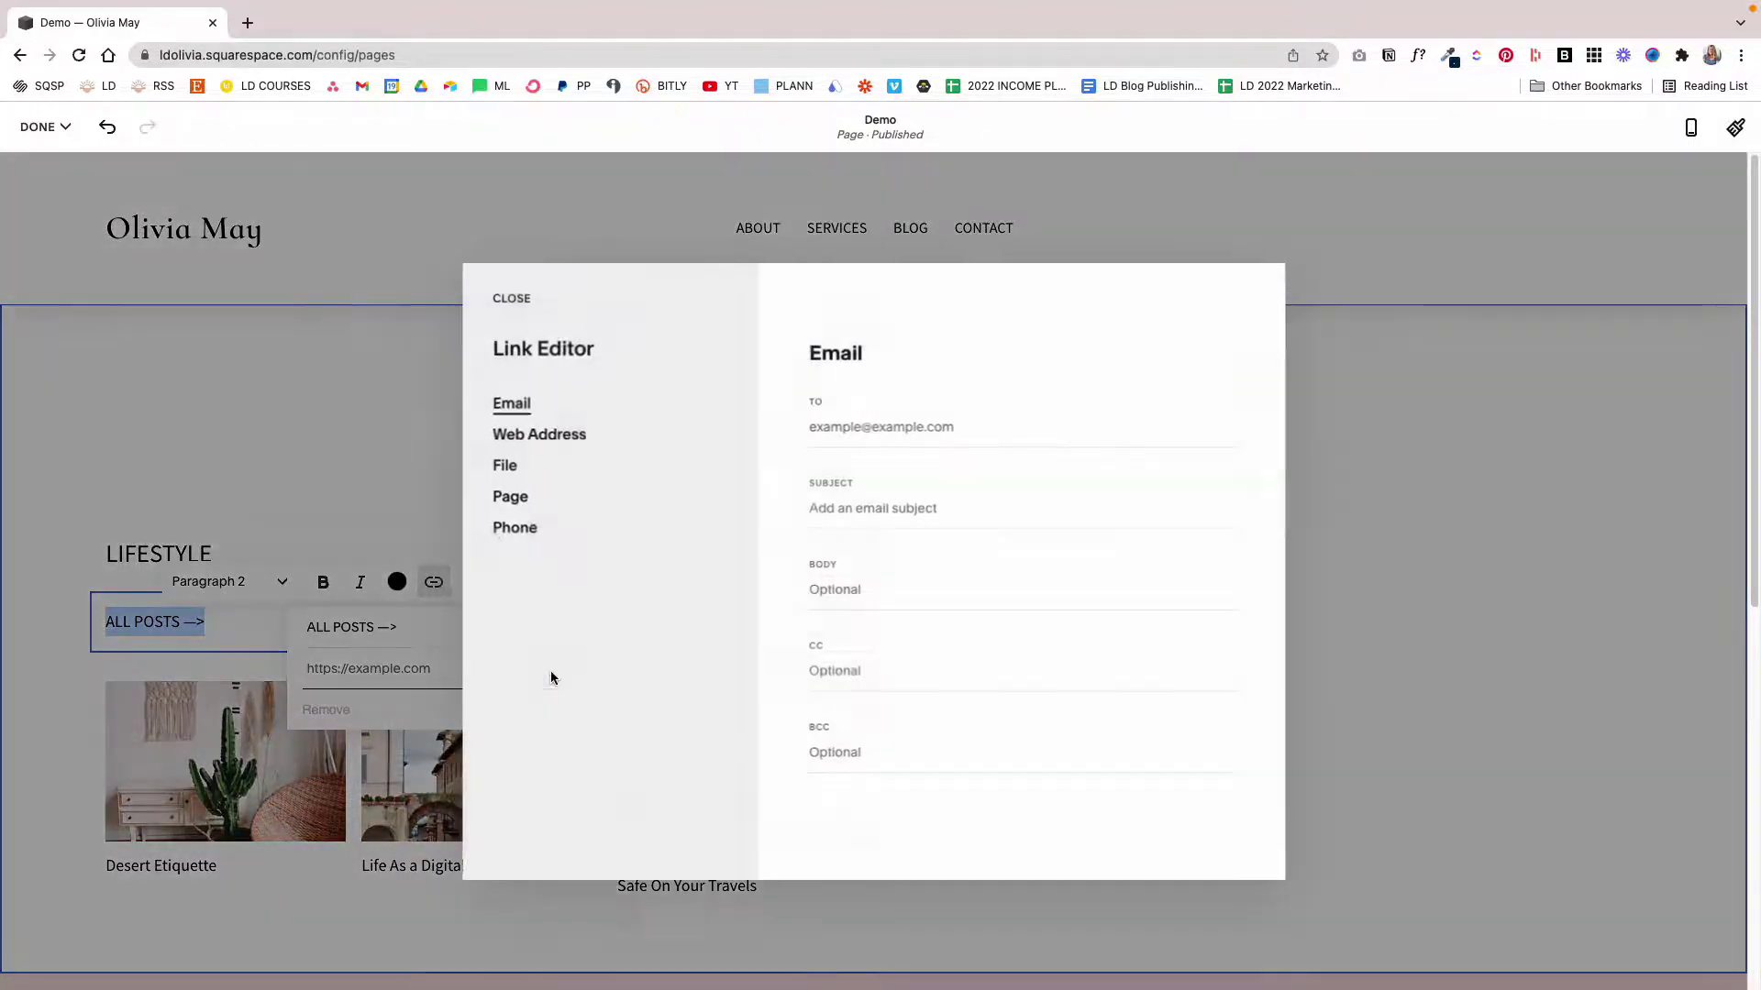
{"action": "left_click", "coordinate": [508, 497]}
{"action": "left_click", "coordinate": [879, 459]}
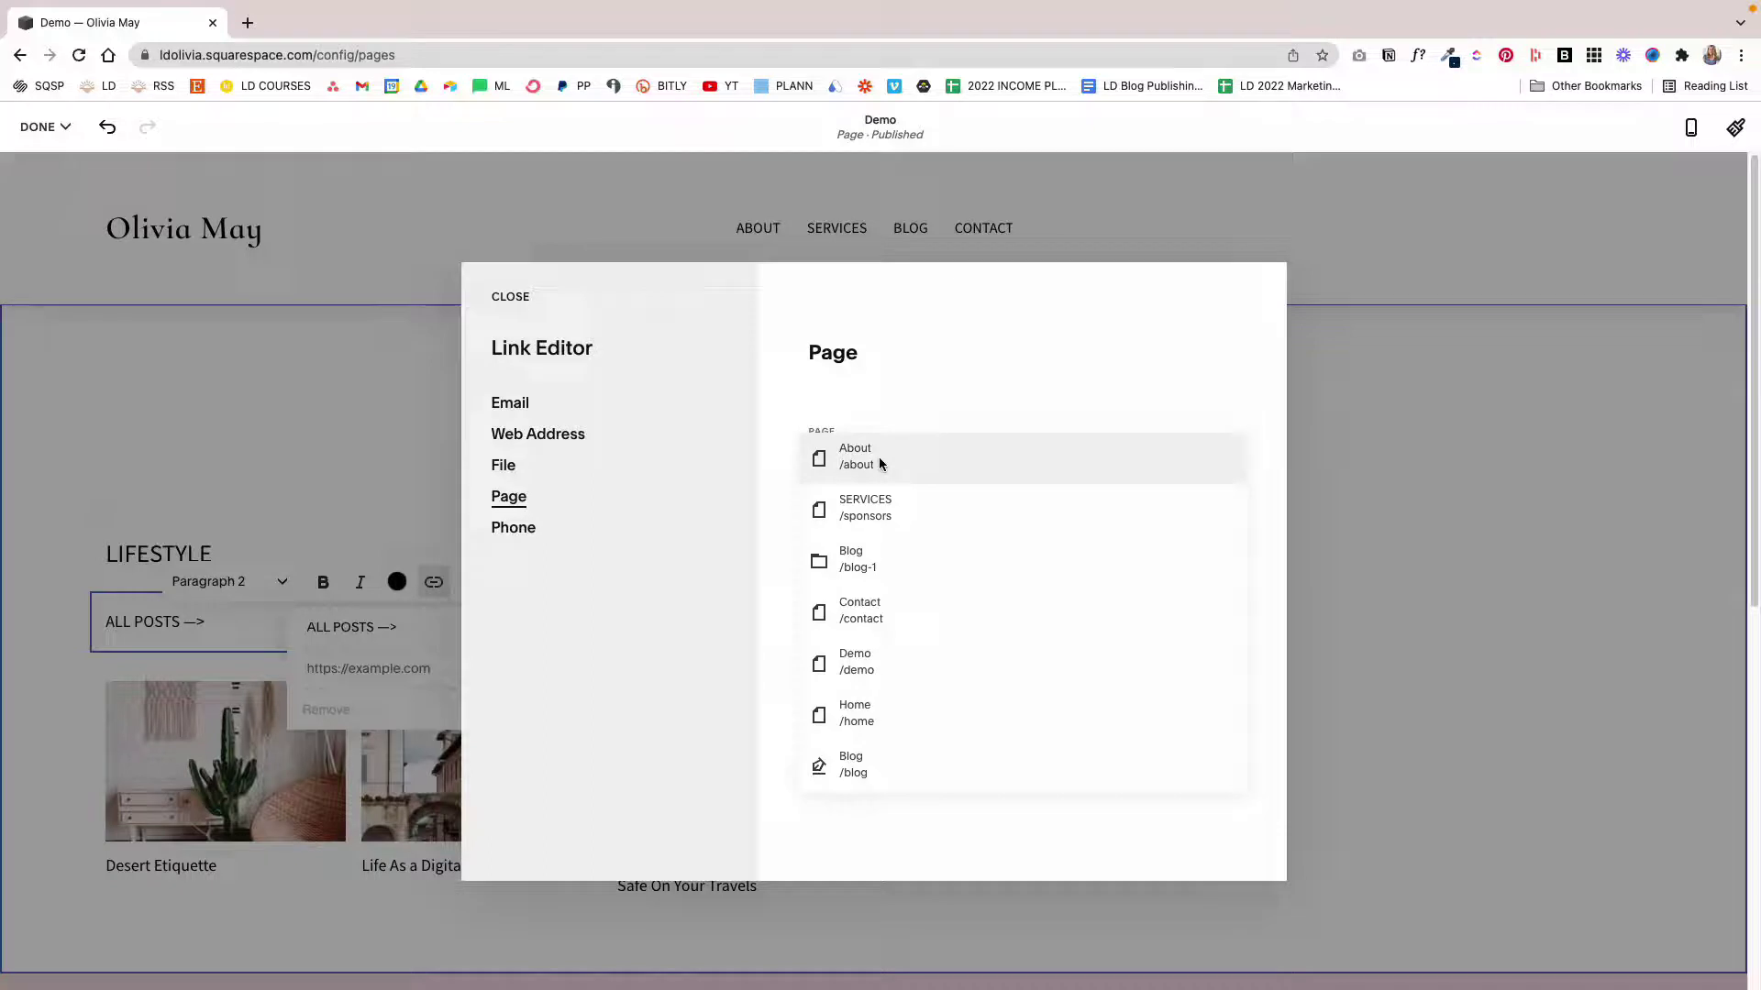
{"action": "left_click", "coordinate": [896, 761]}
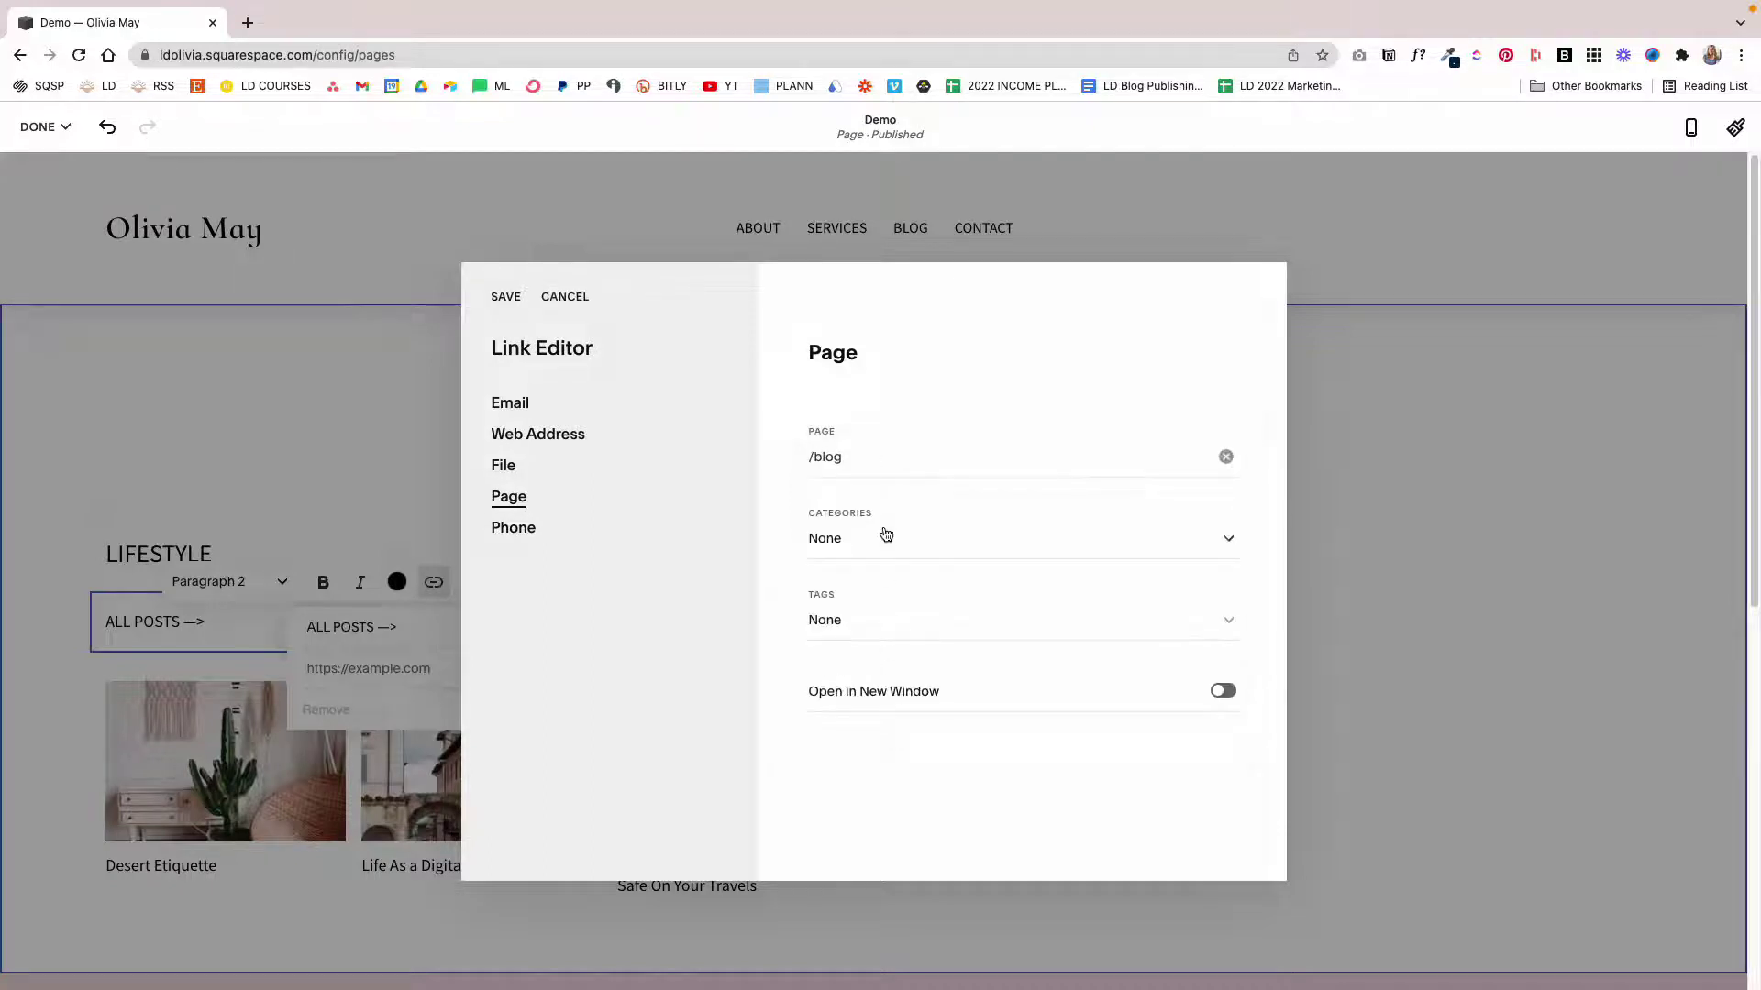
{"action": "left_click", "coordinate": [886, 536]}
{"action": "left_click", "coordinate": [906, 616]}
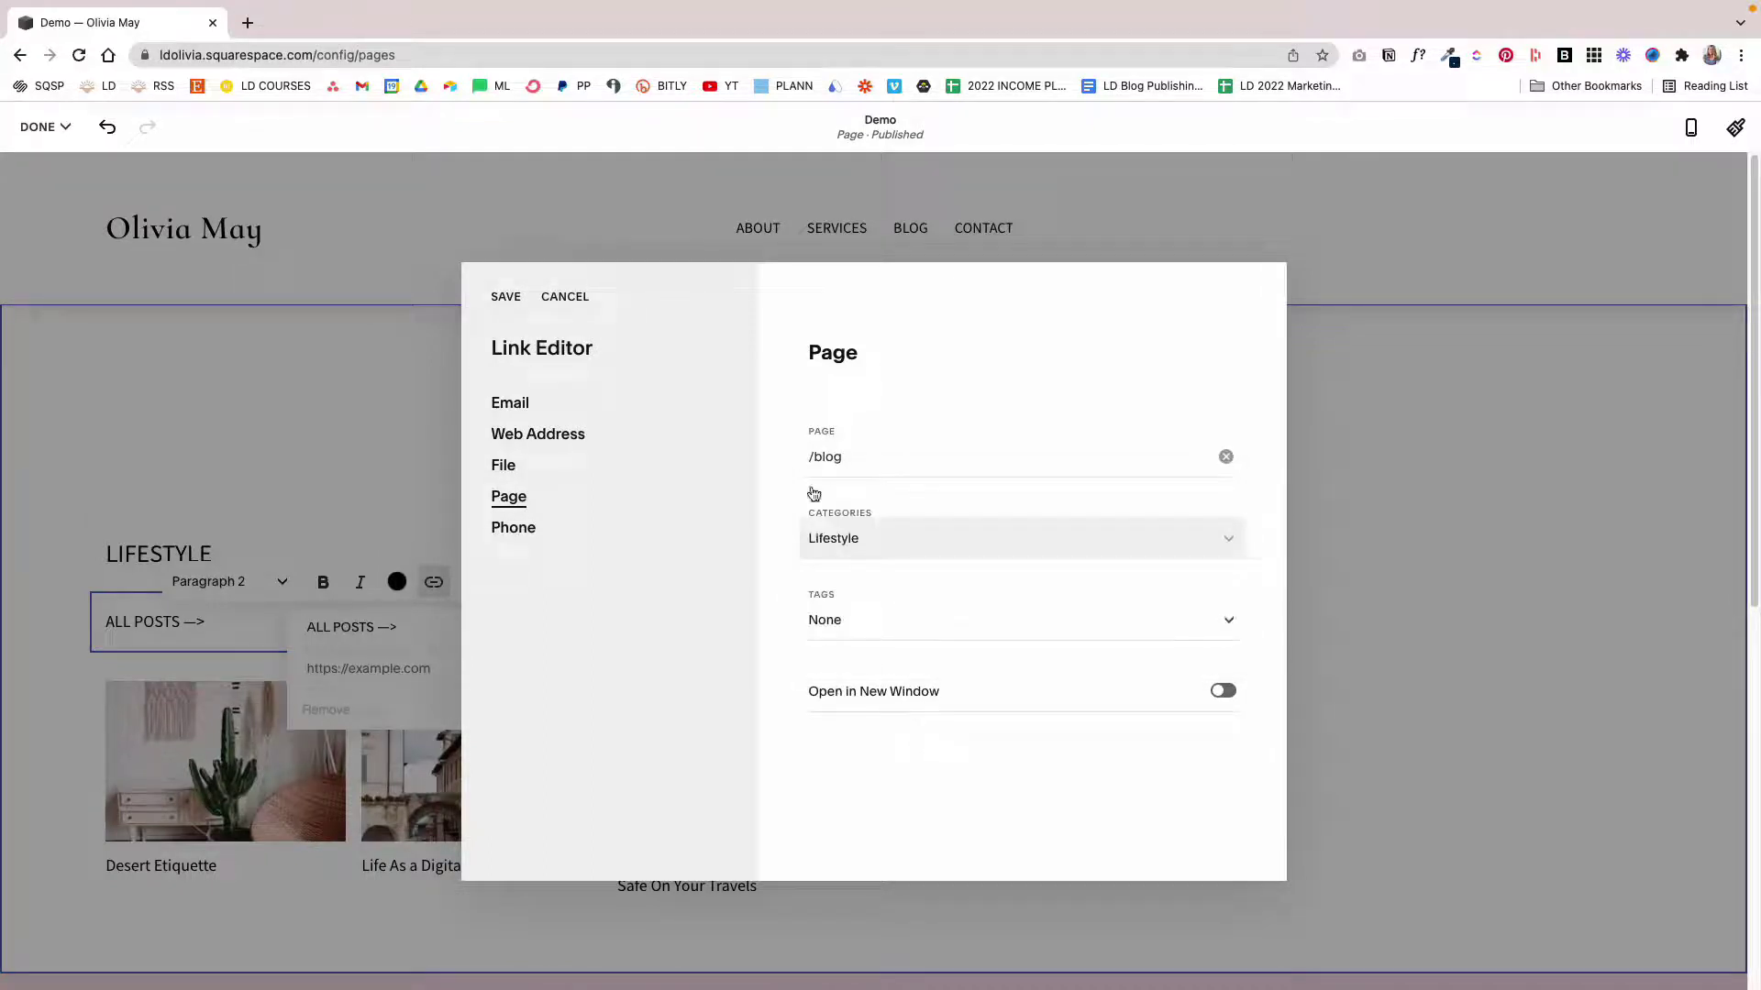
{"action": "left_click", "coordinate": [506, 297]}
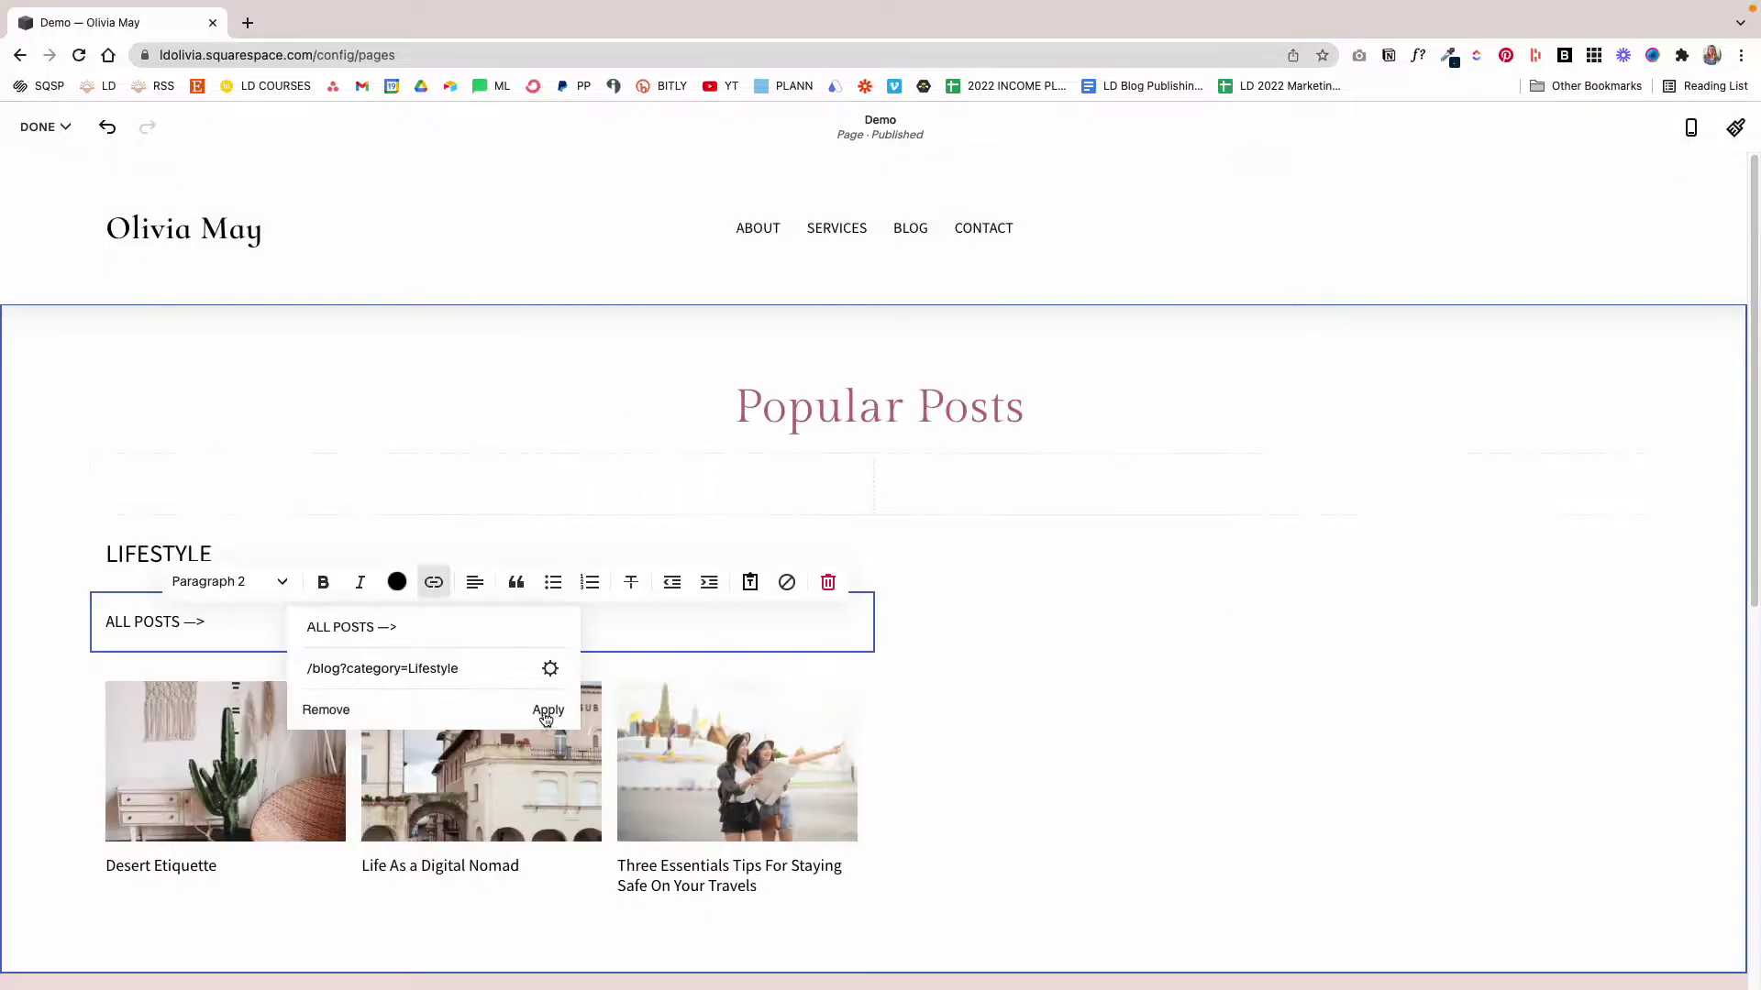
{"action": "left_click", "coordinate": [548, 712]}
{"action": "left_click", "coordinate": [910, 662]}
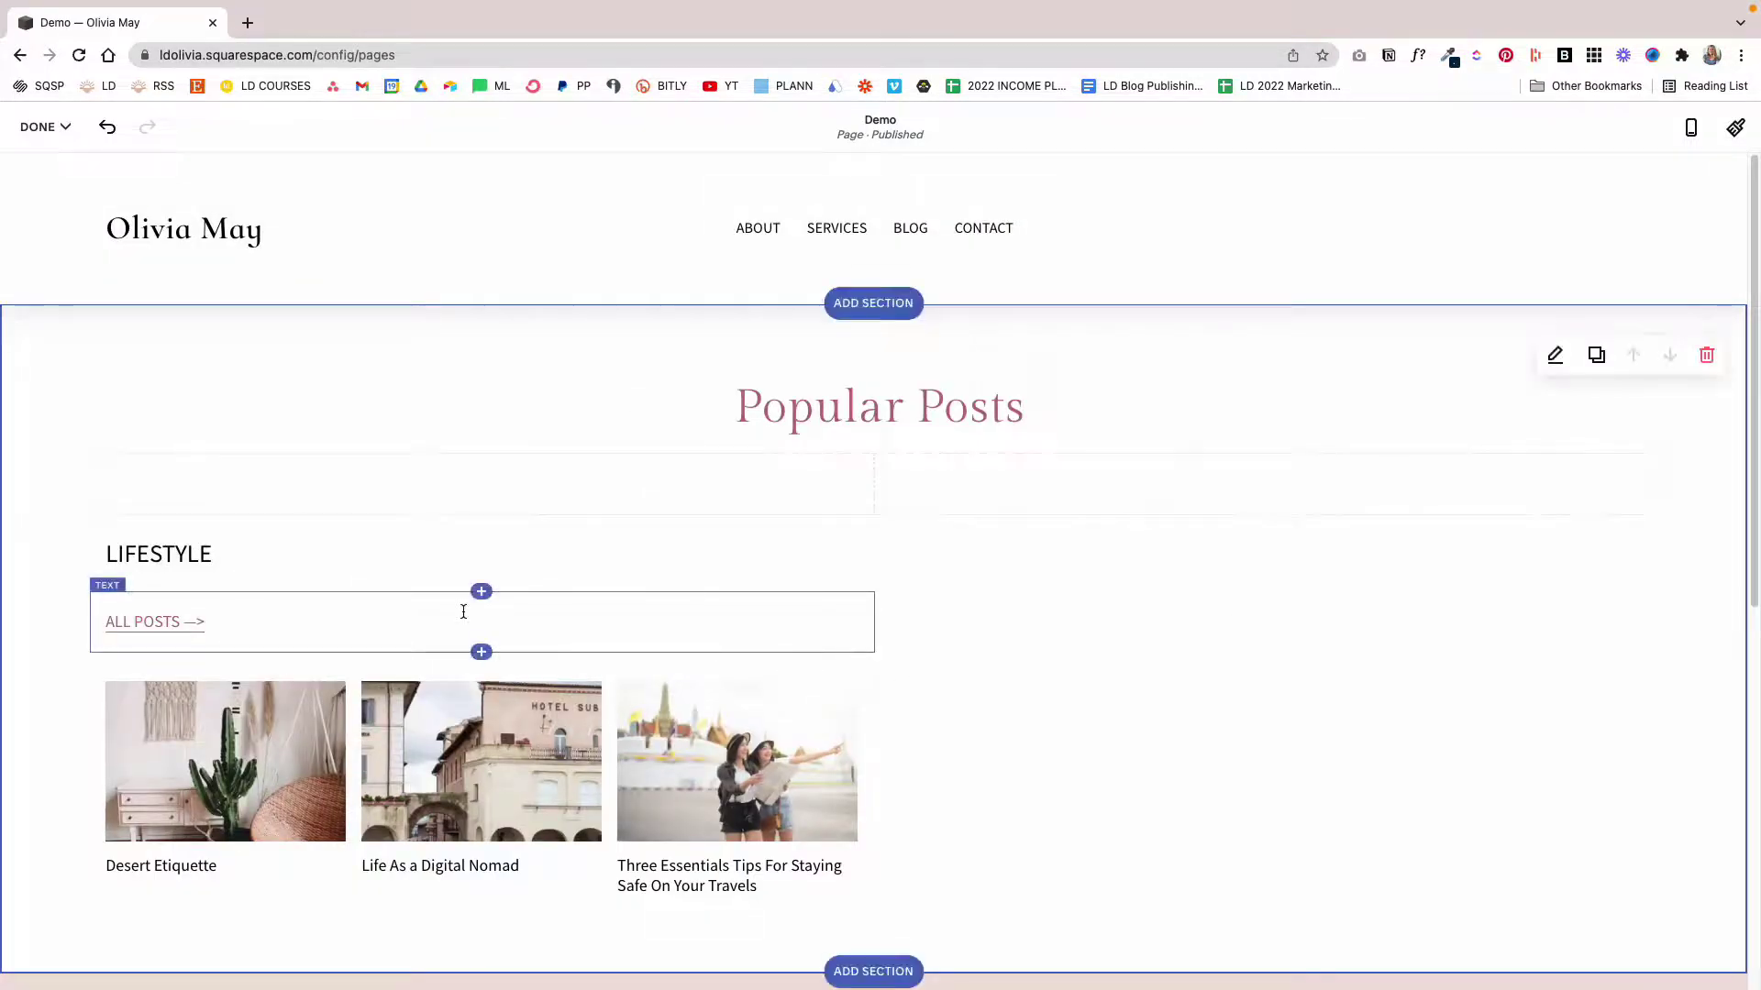
Place 'ALL POSTS —>' beside LIFESTYLE, styled Paragraph 1 and right-aligned
{"action": "left_click_drag", "start_coordinate": [400, 595], "coordinate": [475, 539]}
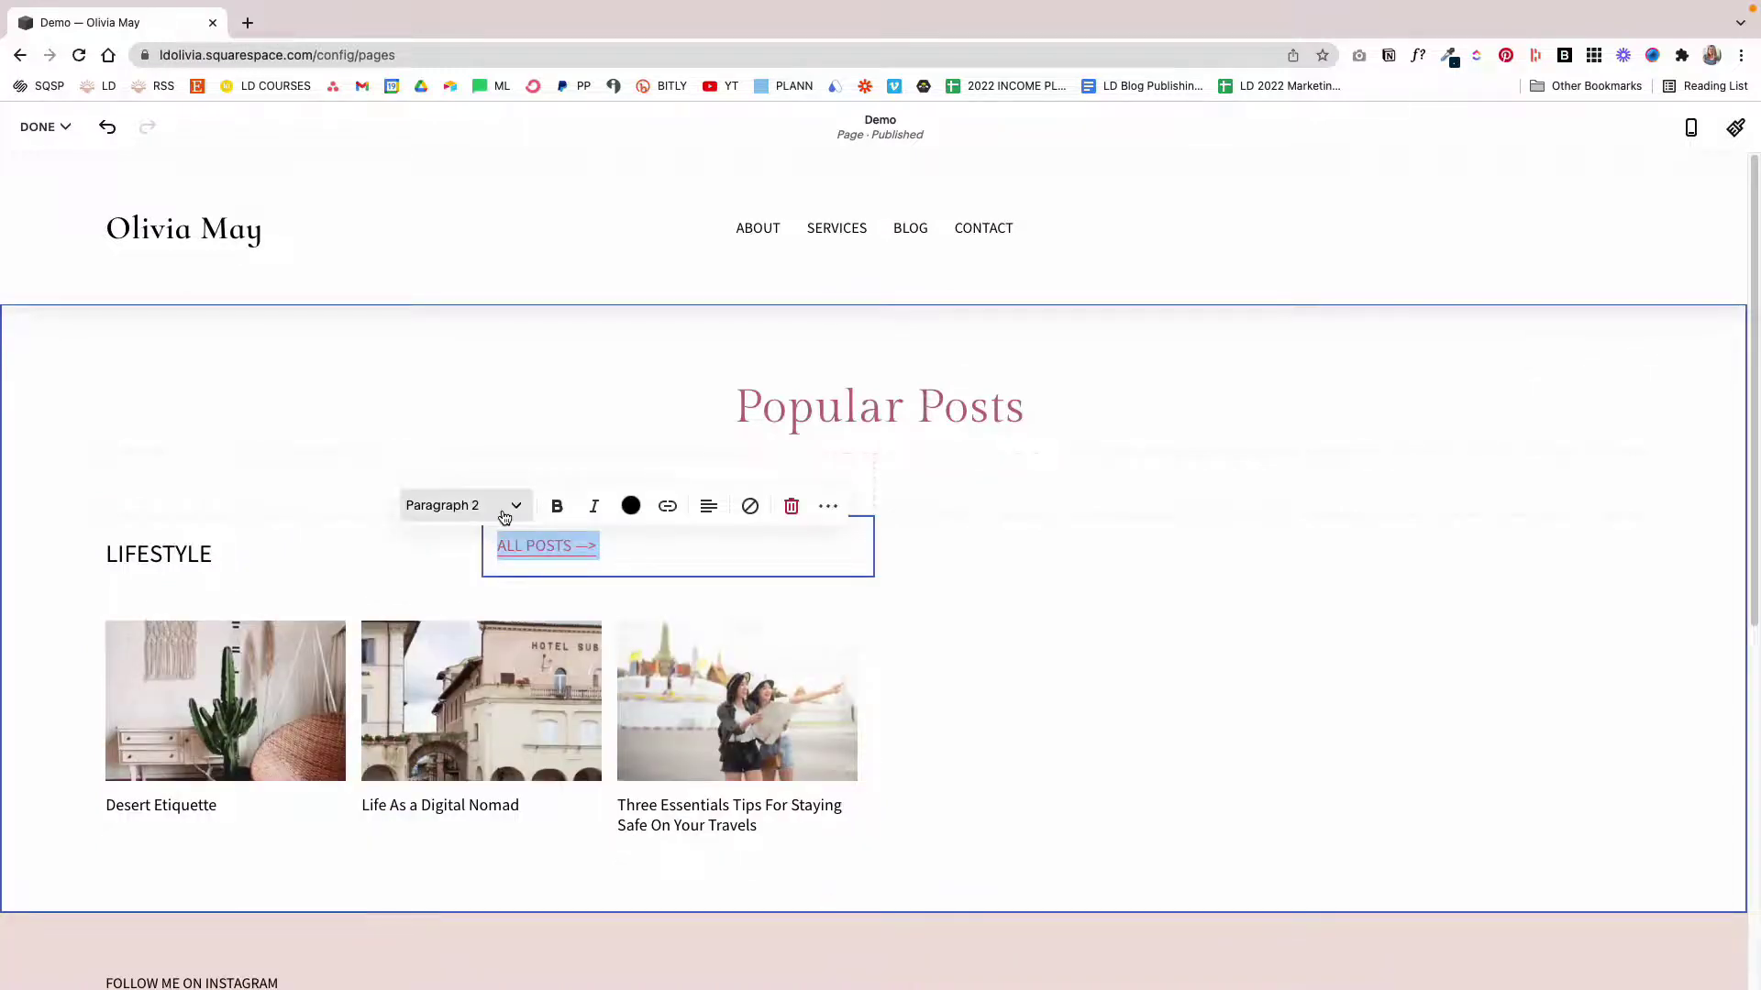
{"action": "left_click", "coordinate": [494, 519]}
{"action": "left_click", "coordinate": [504, 713]}
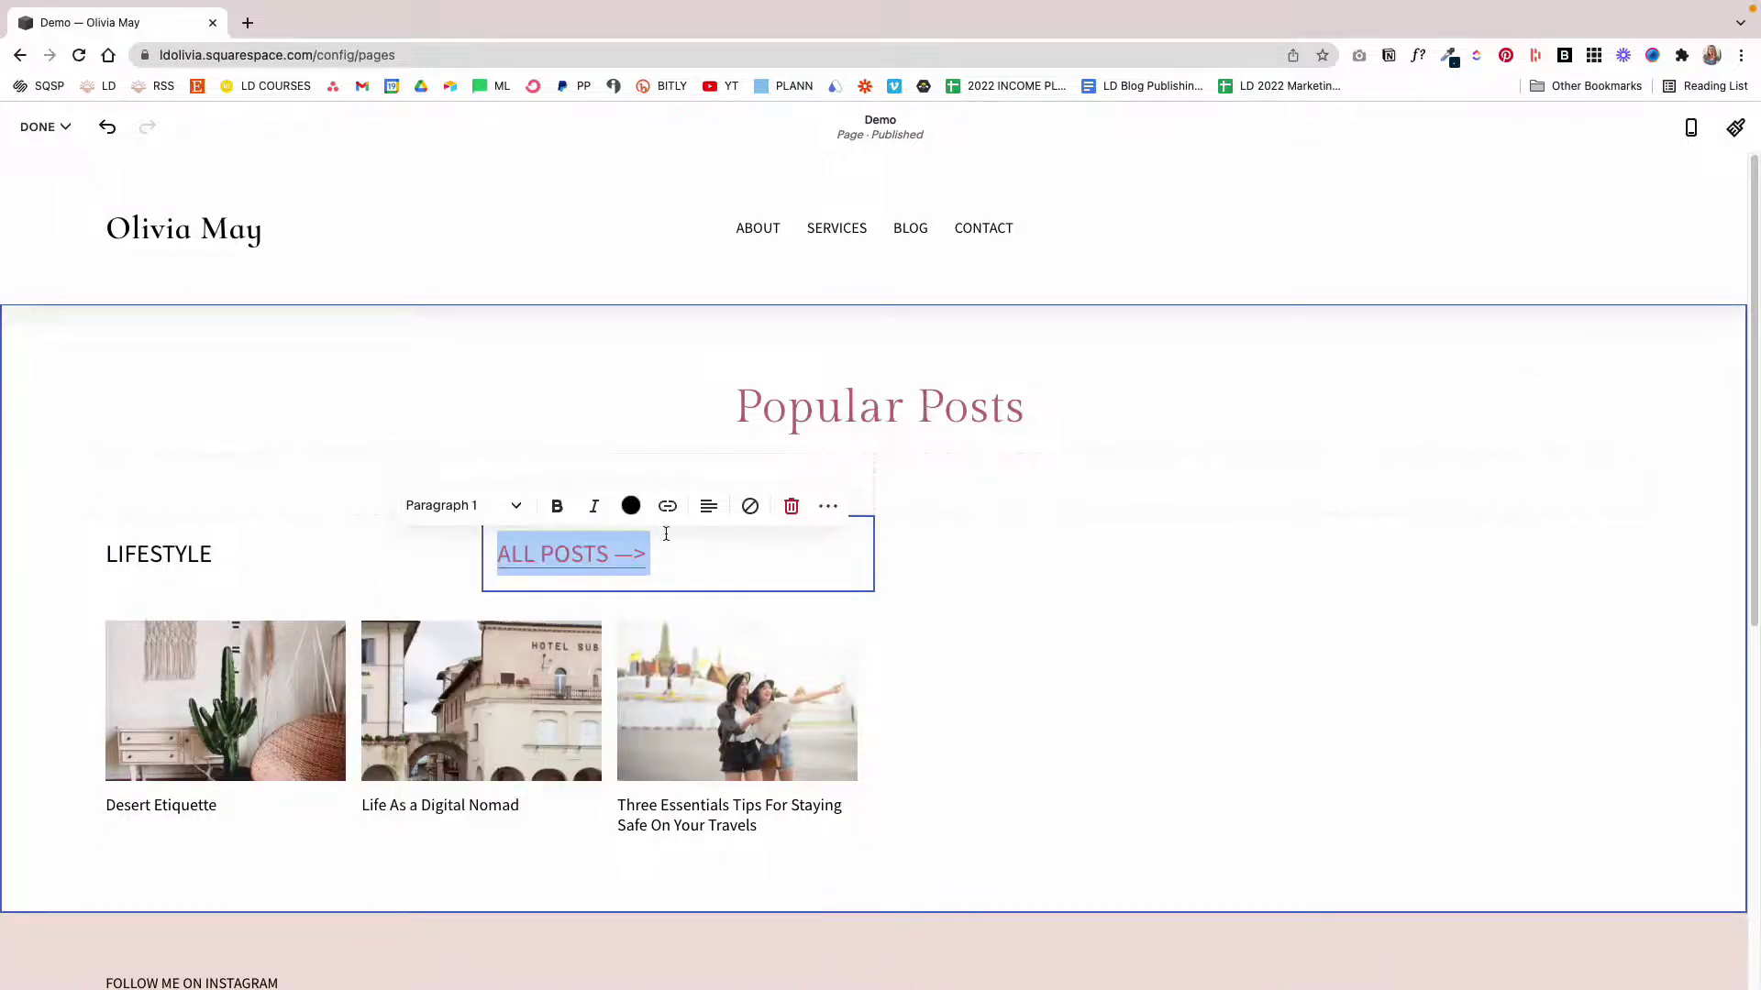
{"action": "left_click", "coordinate": [703, 519]}
{"action": "left_click", "coordinate": [746, 554]}
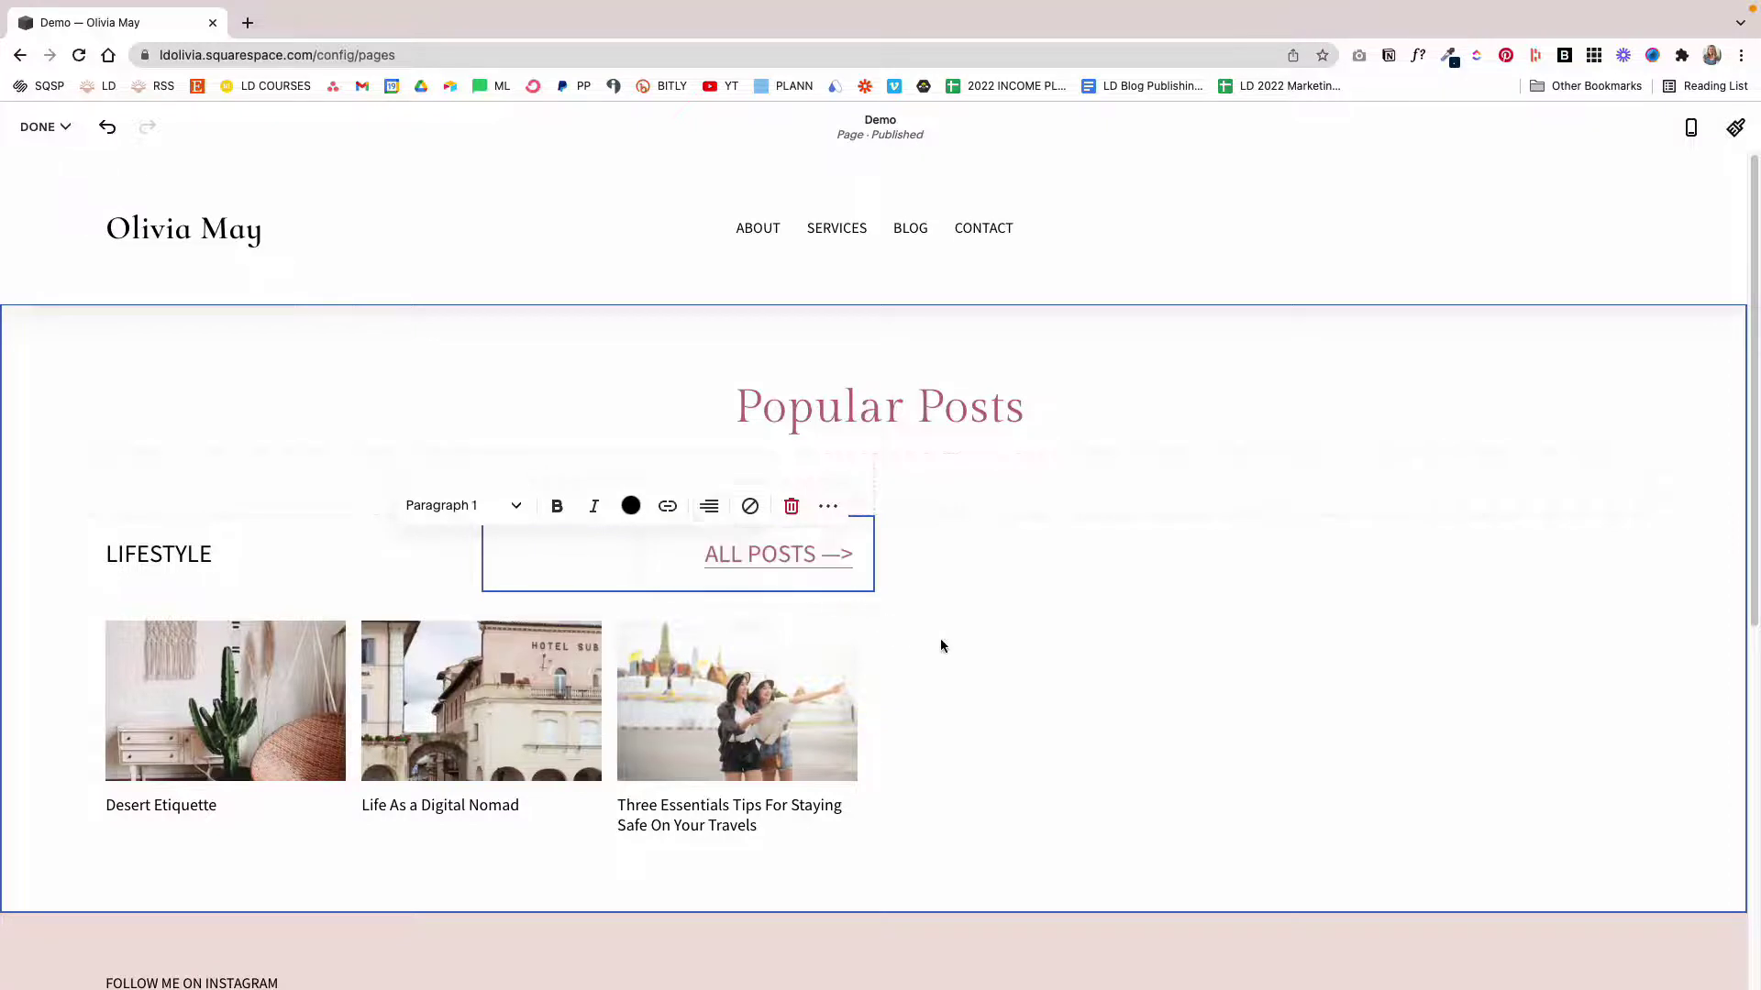
{"action": "left_click", "coordinate": [965, 602]}
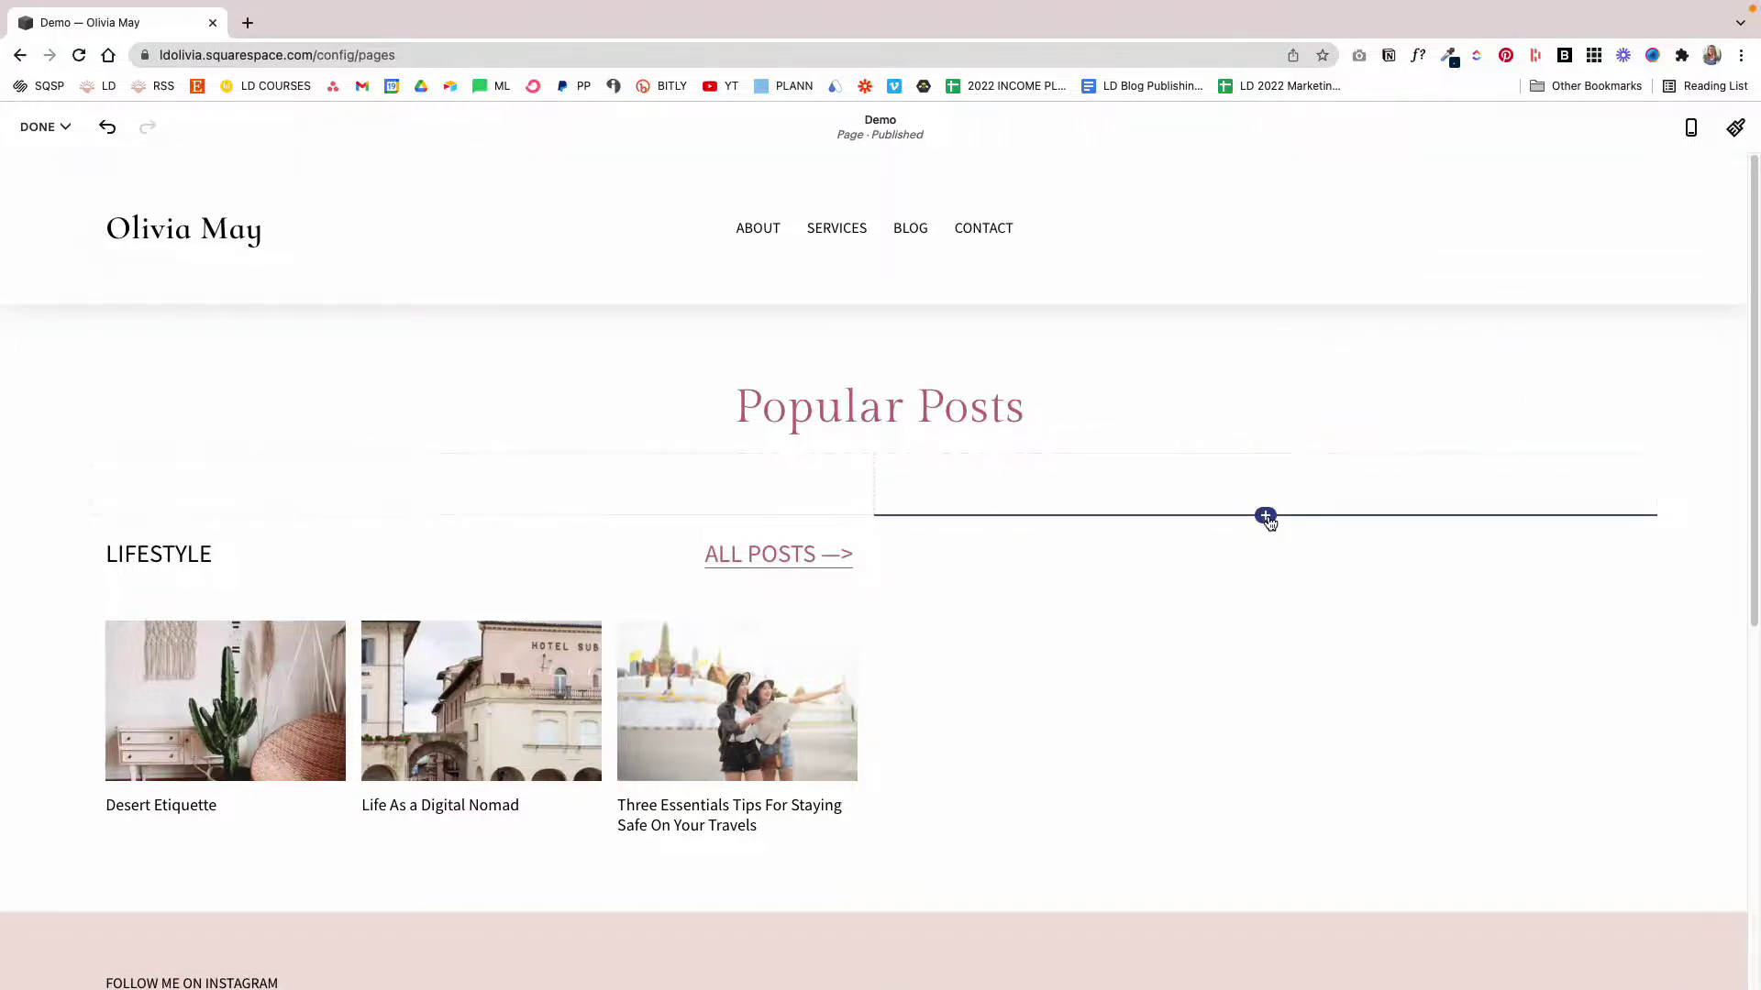
Insert a Summary block in the right column showing Blog posts from the Home category
{"action": "left_click", "coordinate": [1265, 516]}
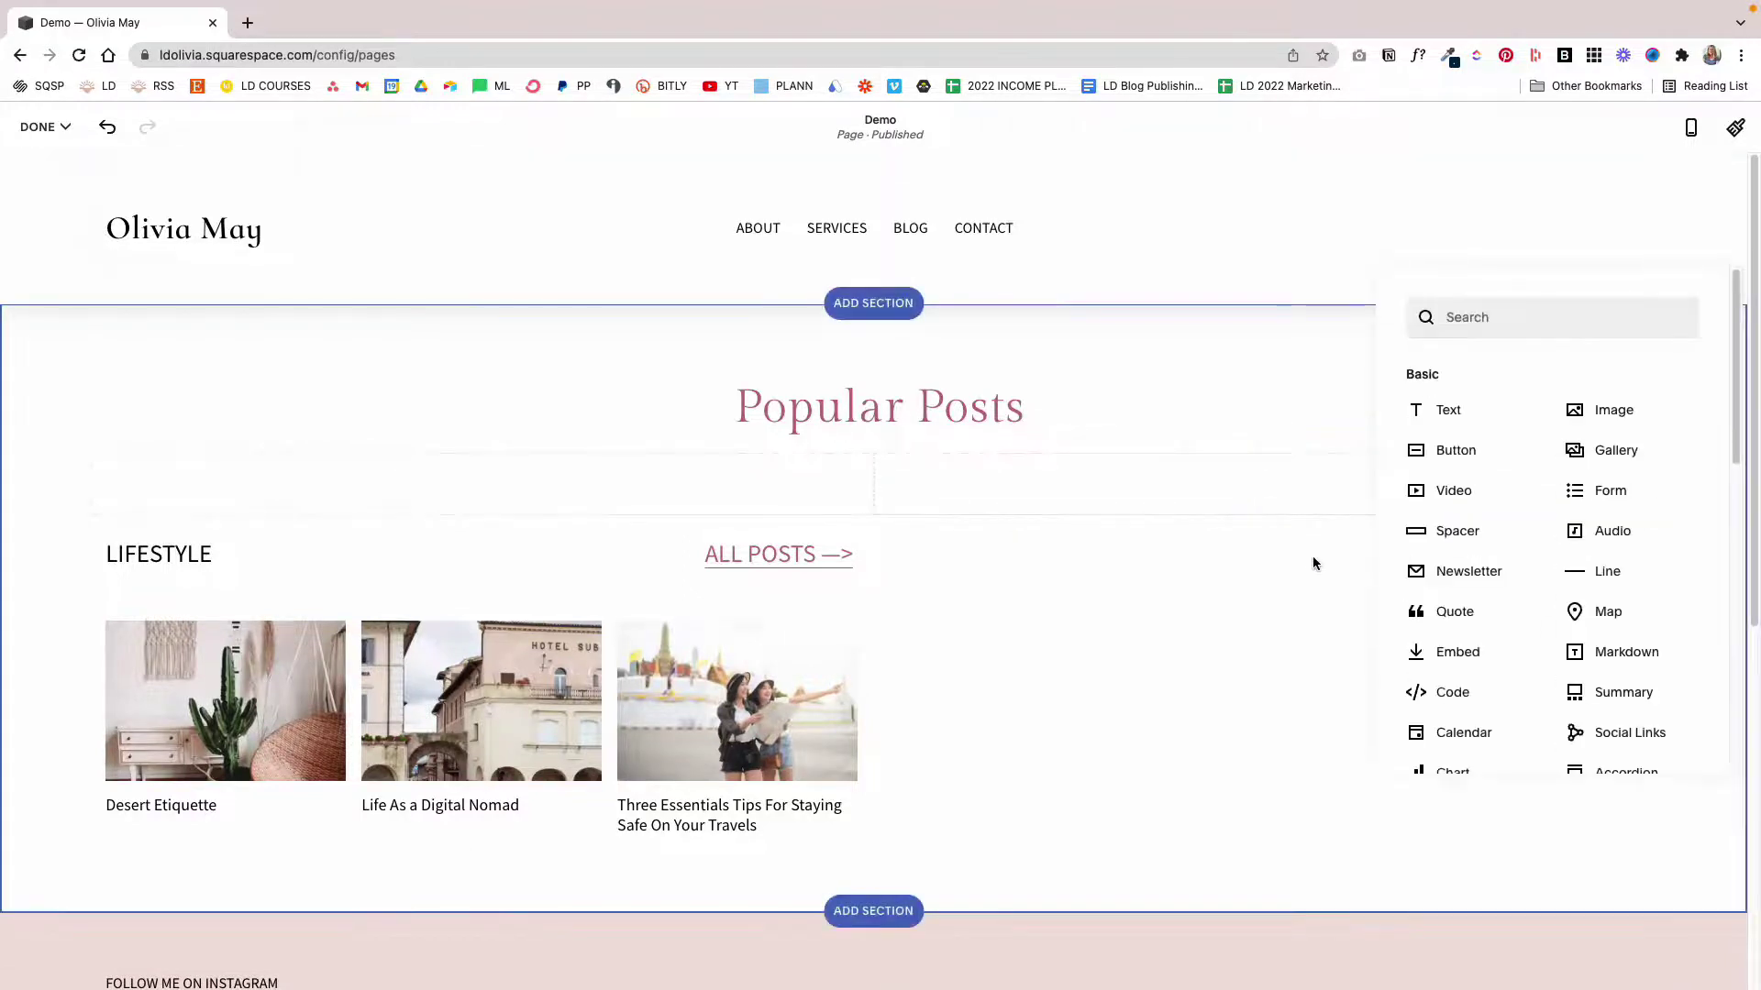
{"action": "left_click", "coordinate": [1489, 326]}
{"action": "type", "text": "sum"}
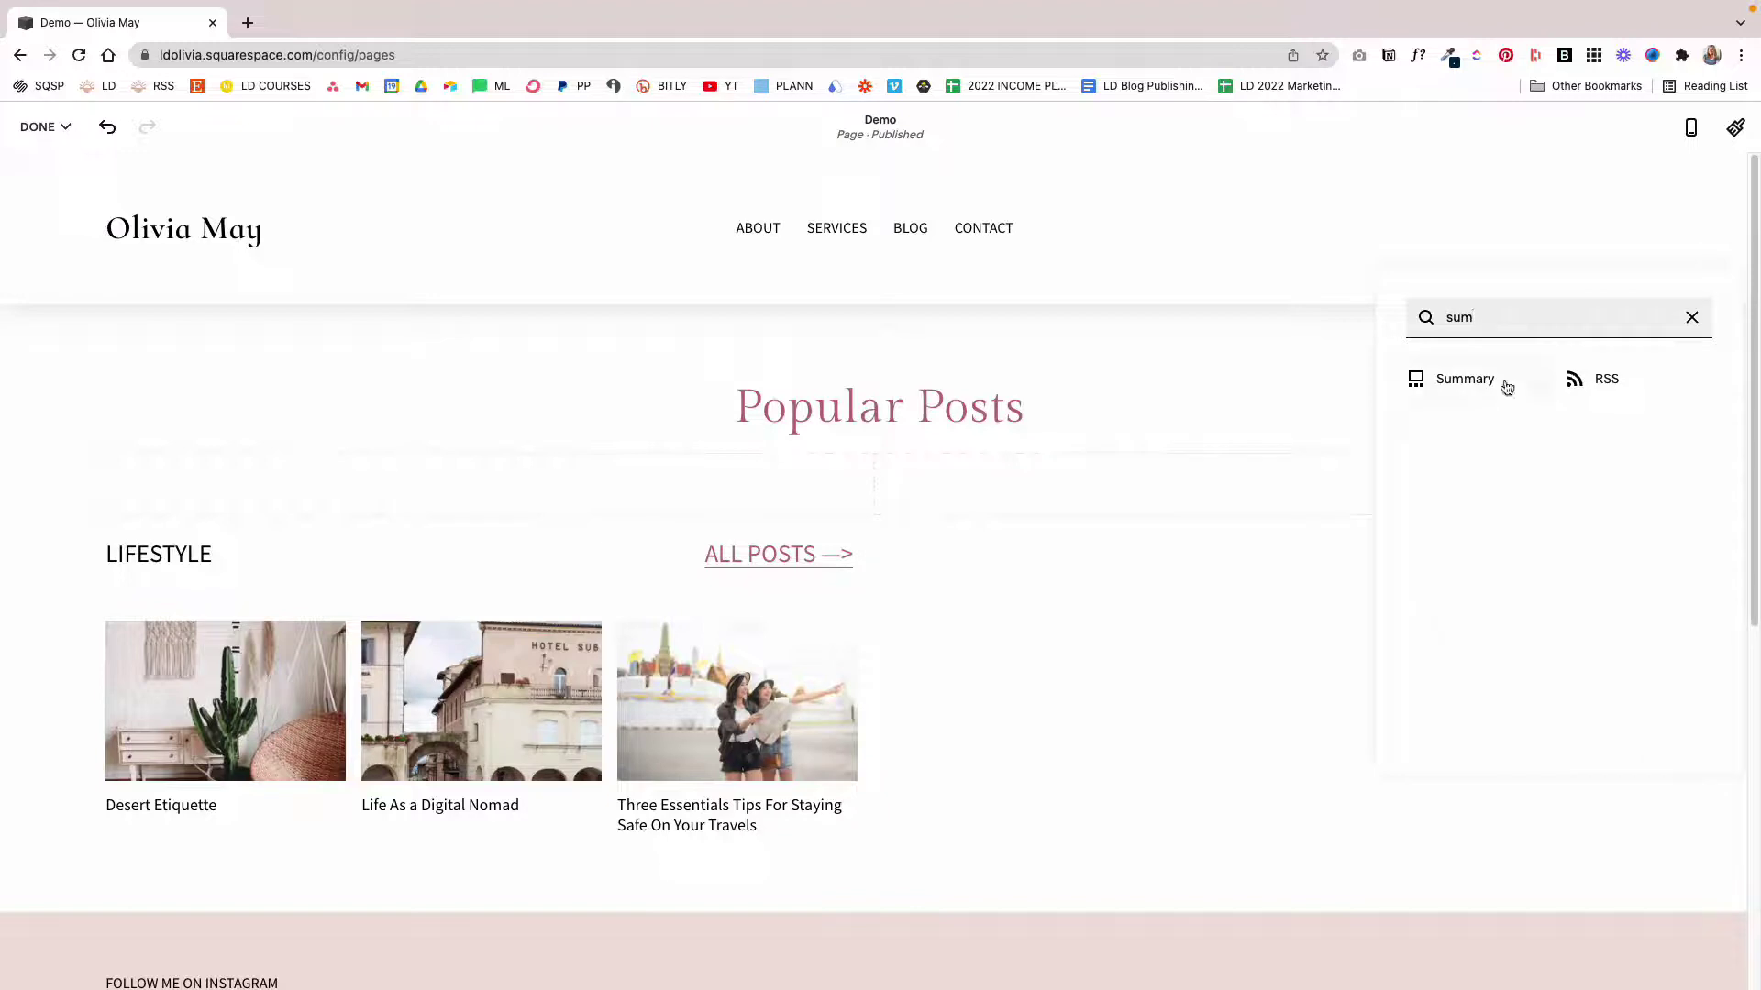
{"action": "left_click", "coordinate": [1507, 388]}
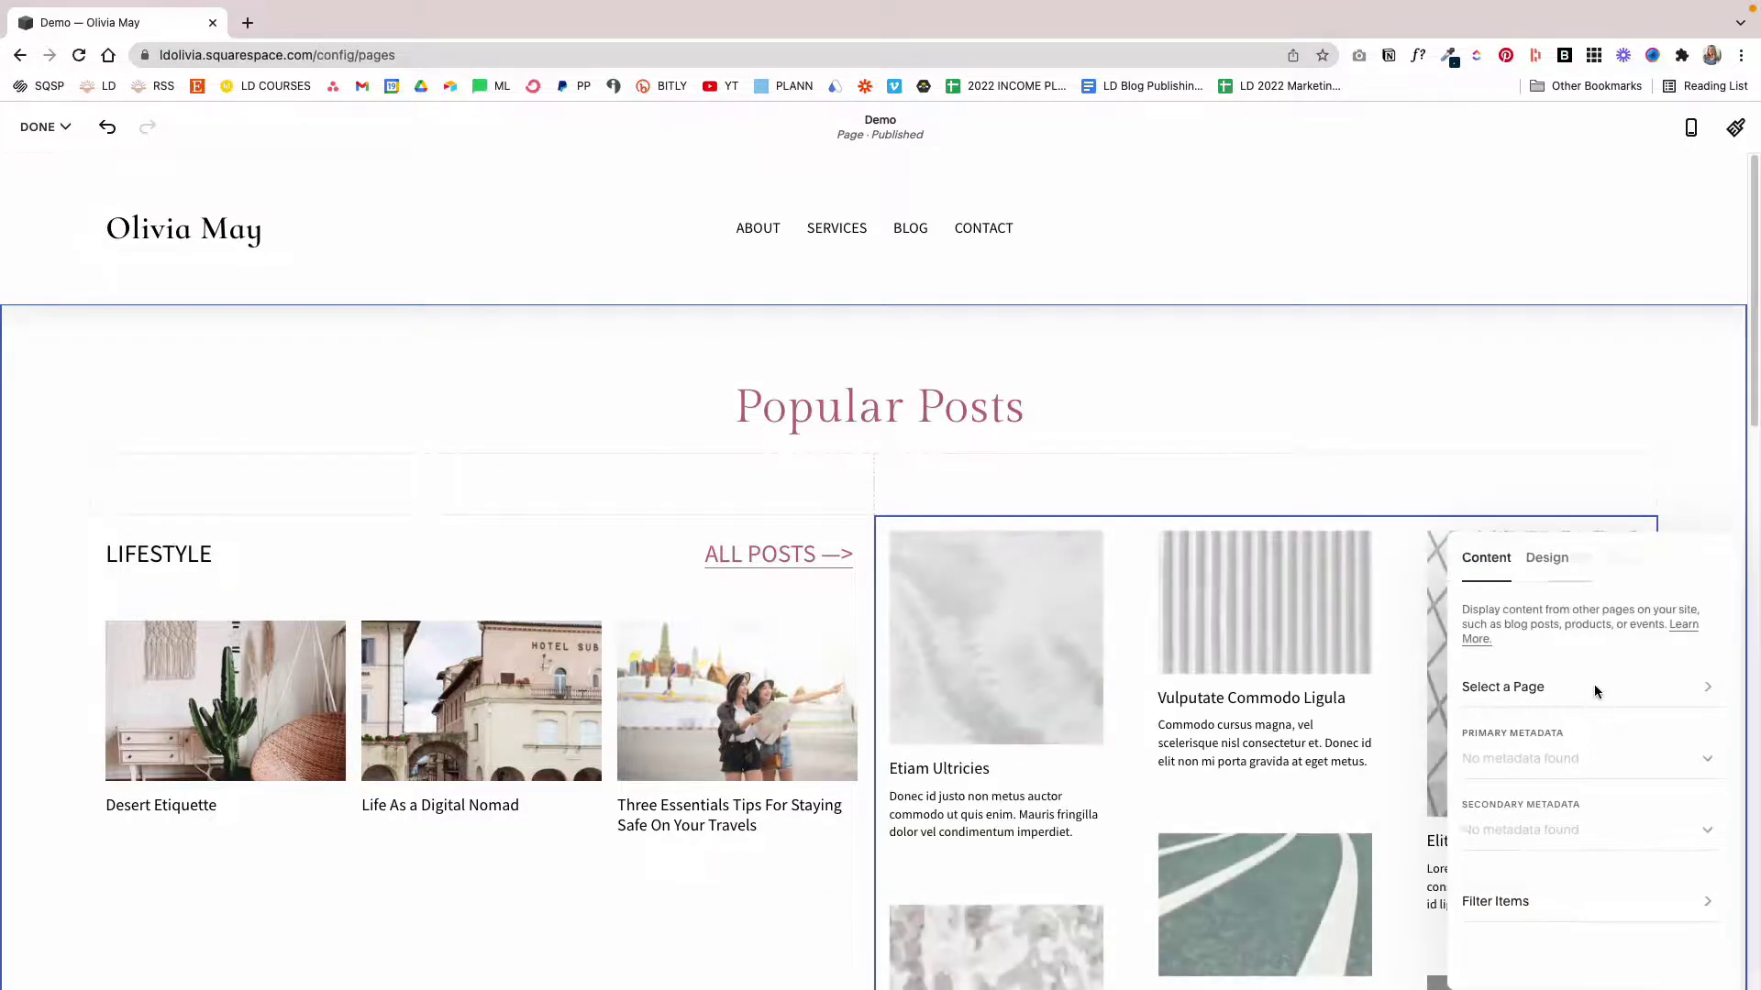
{"action": "left_click", "coordinate": [1593, 690]}
{"action": "left_click", "coordinate": [1515, 645]}
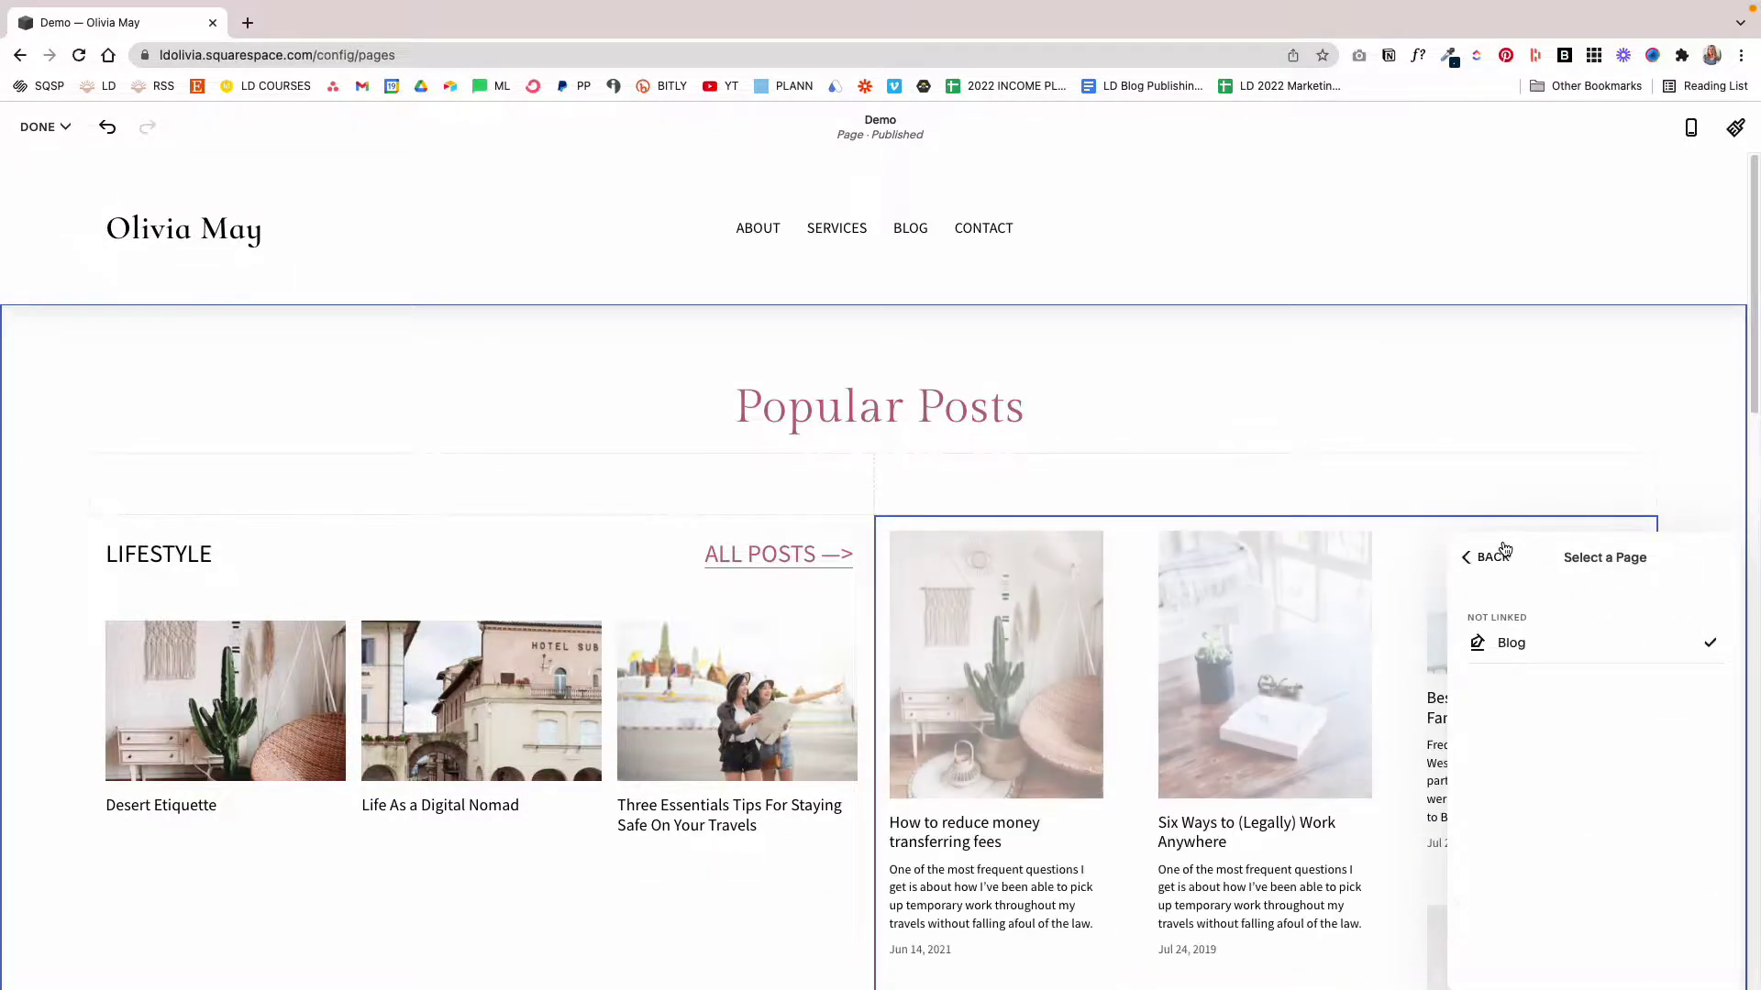
{"action": "left_click", "coordinate": [1505, 550]}
{"action": "left_click", "coordinate": [1621, 898]}
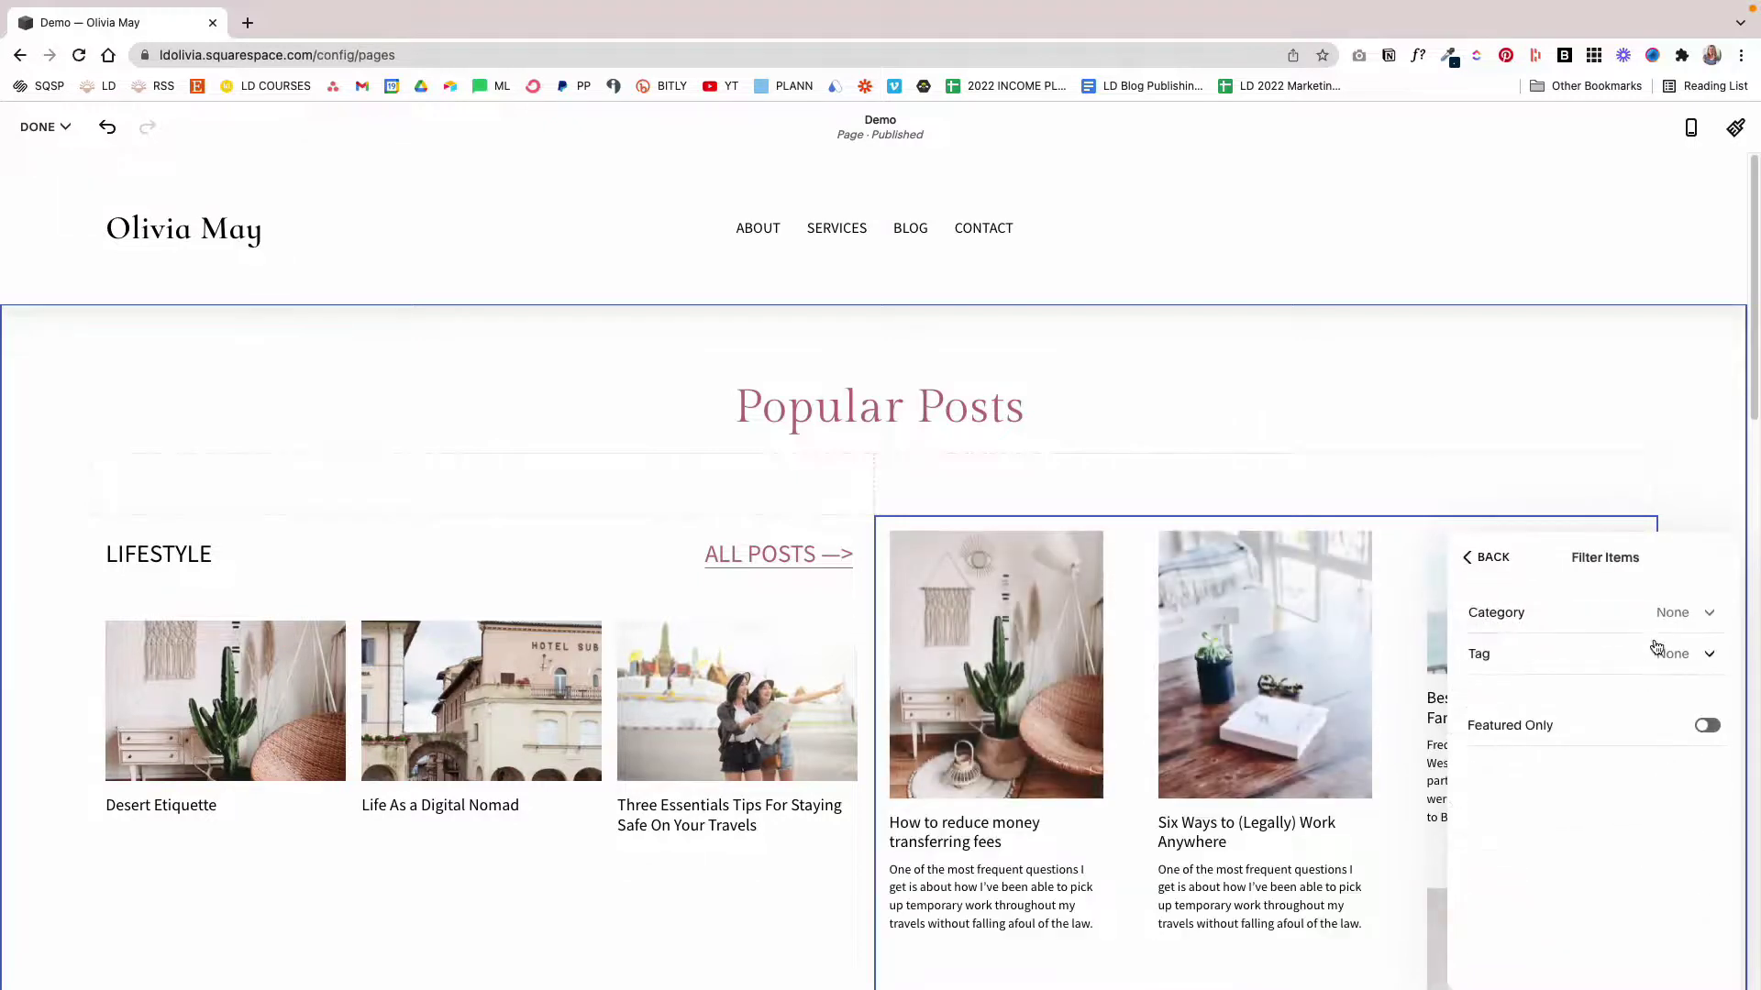
{"action": "left_click", "coordinate": [1658, 625]}
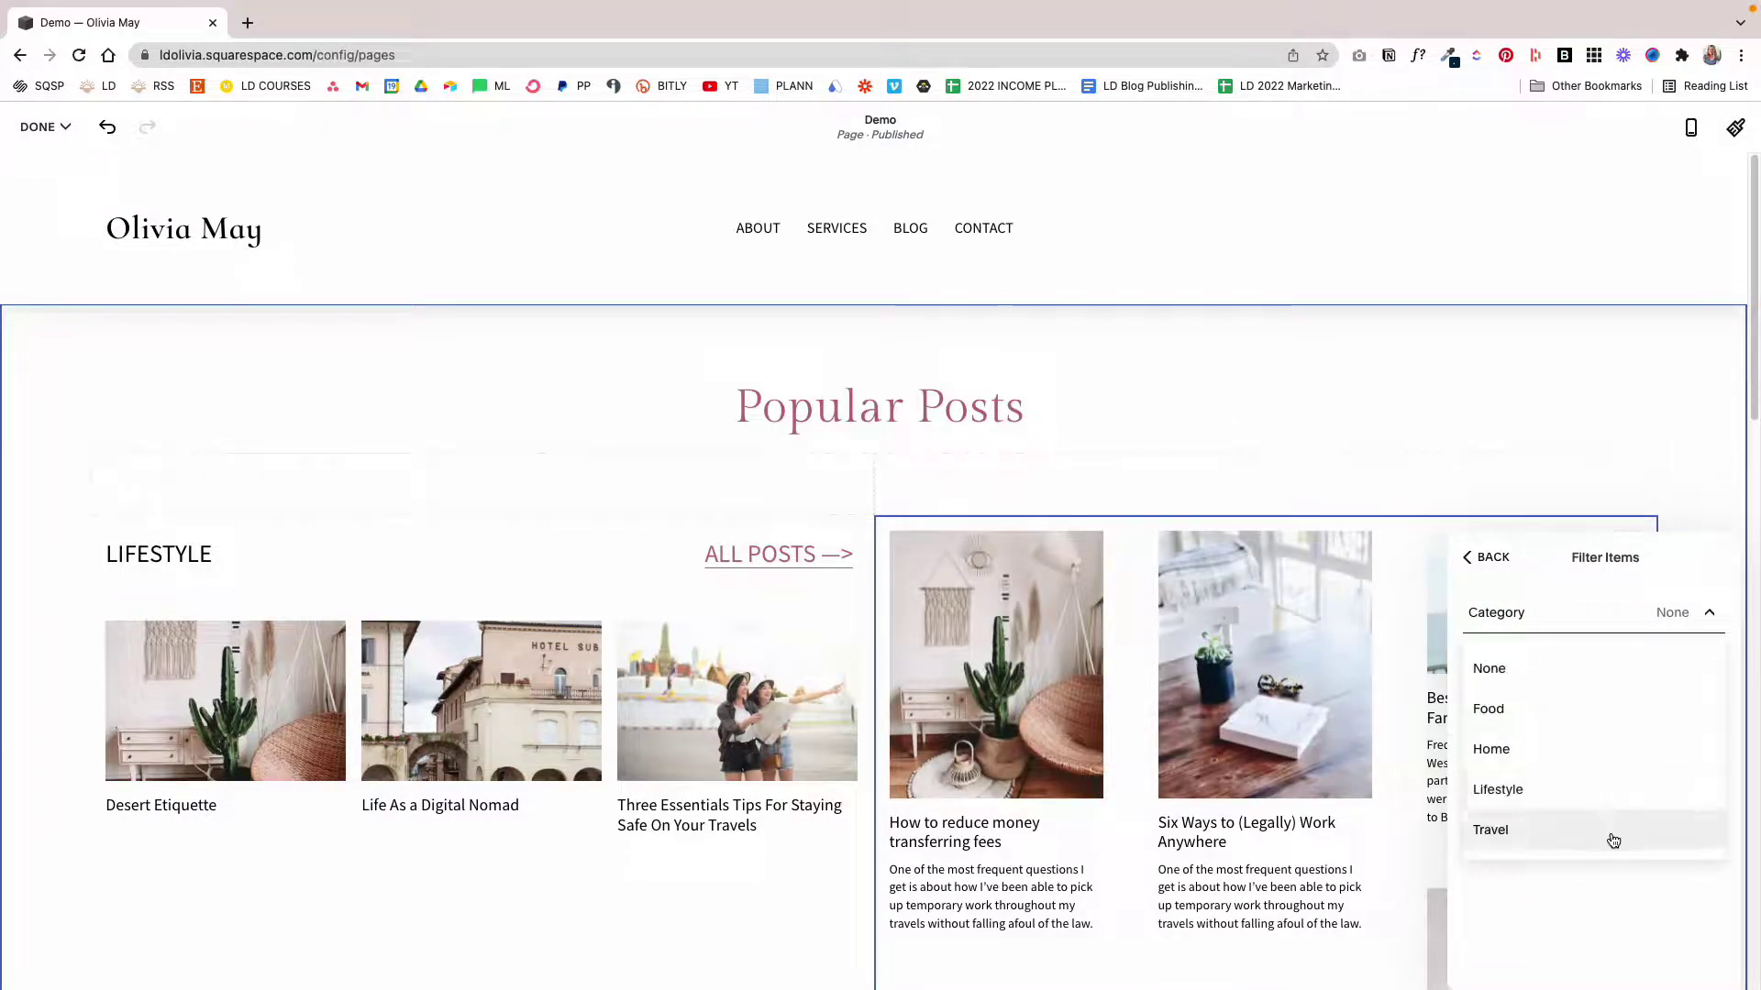
{"action": "left_click", "coordinate": [1614, 748]}
{"action": "left_click", "coordinate": [1487, 557]}
Set the Home summary block's layout to Carousel
{"action": "left_click", "coordinate": [1552, 559]}
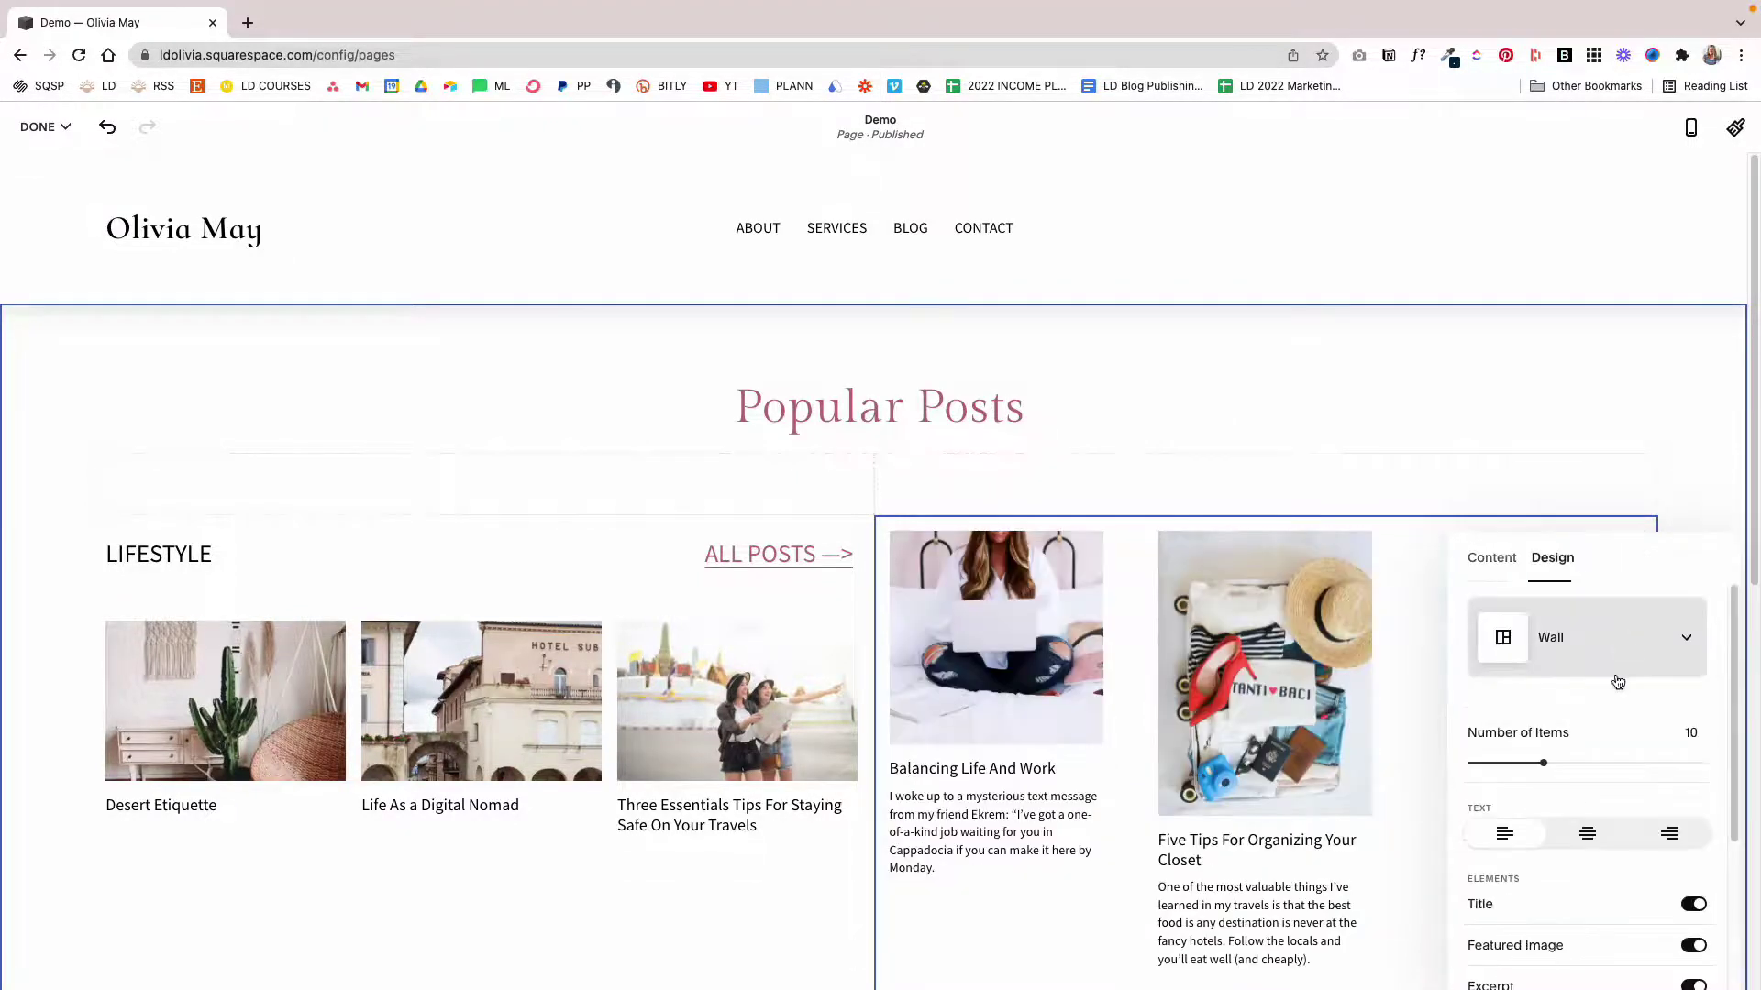
{"action": "left_click", "coordinate": [1612, 664]}
{"action": "left_click", "coordinate": [1632, 717]}
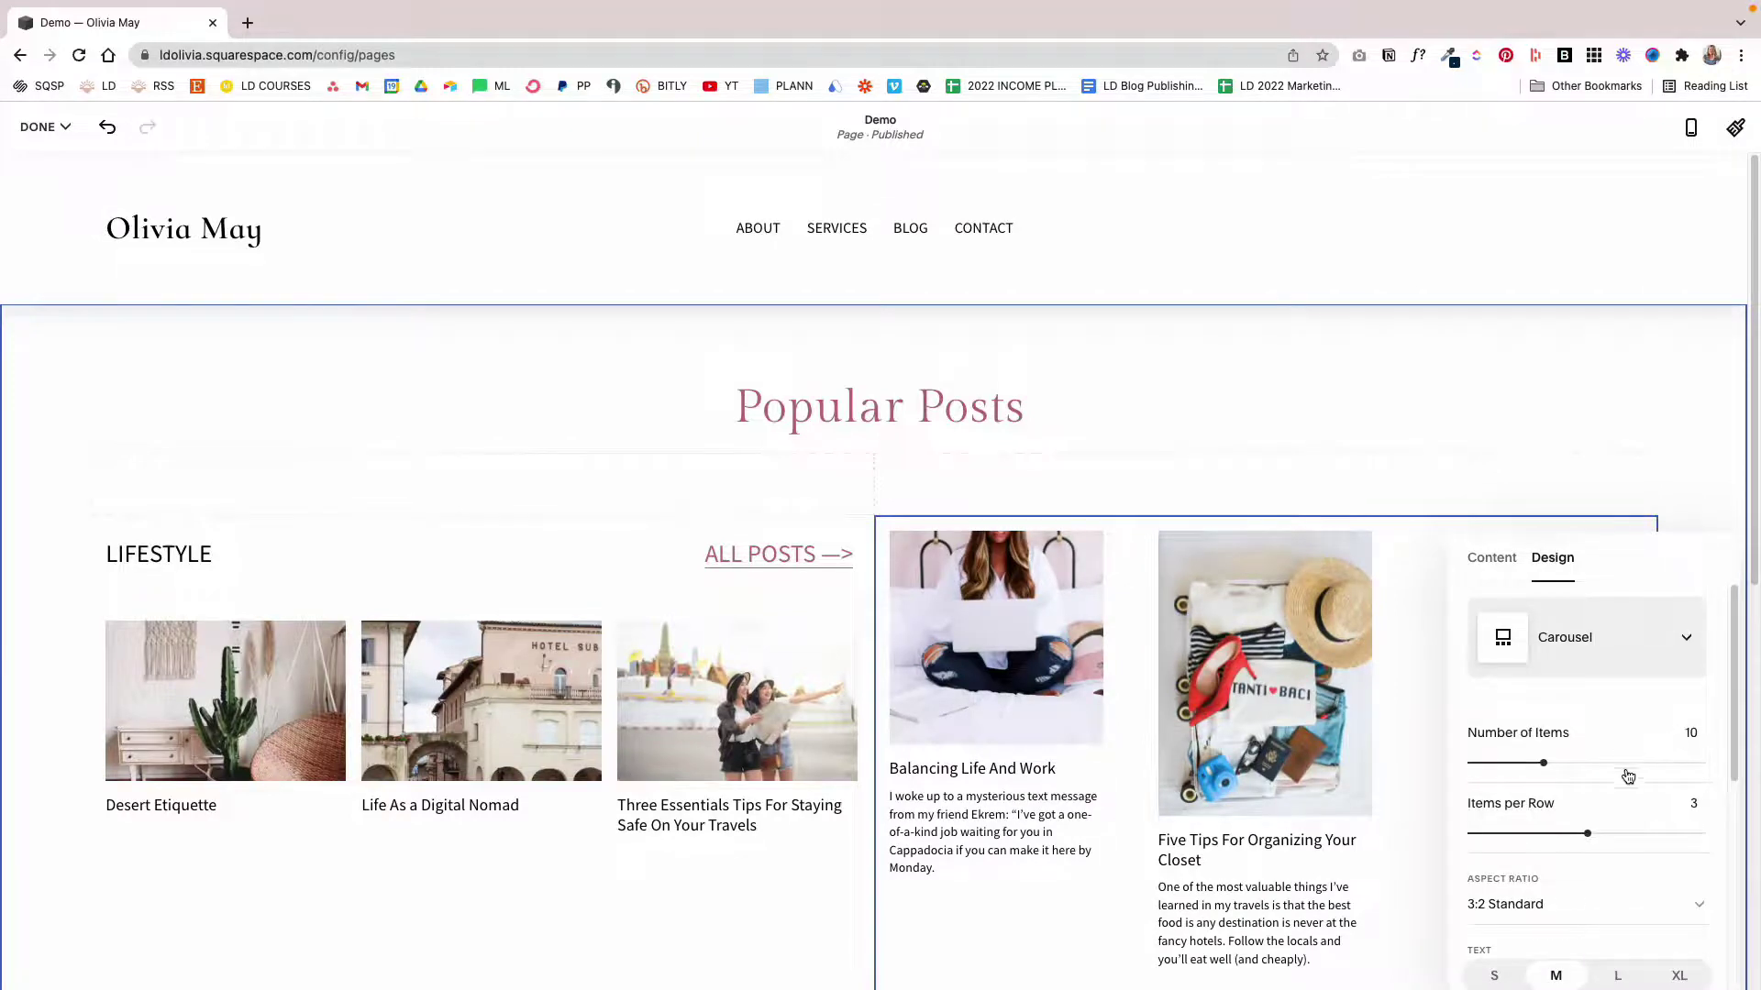
{"action": "scroll", "coordinate": [1544, 761], "scroll_direction": "down", "scroll_amount": 5}
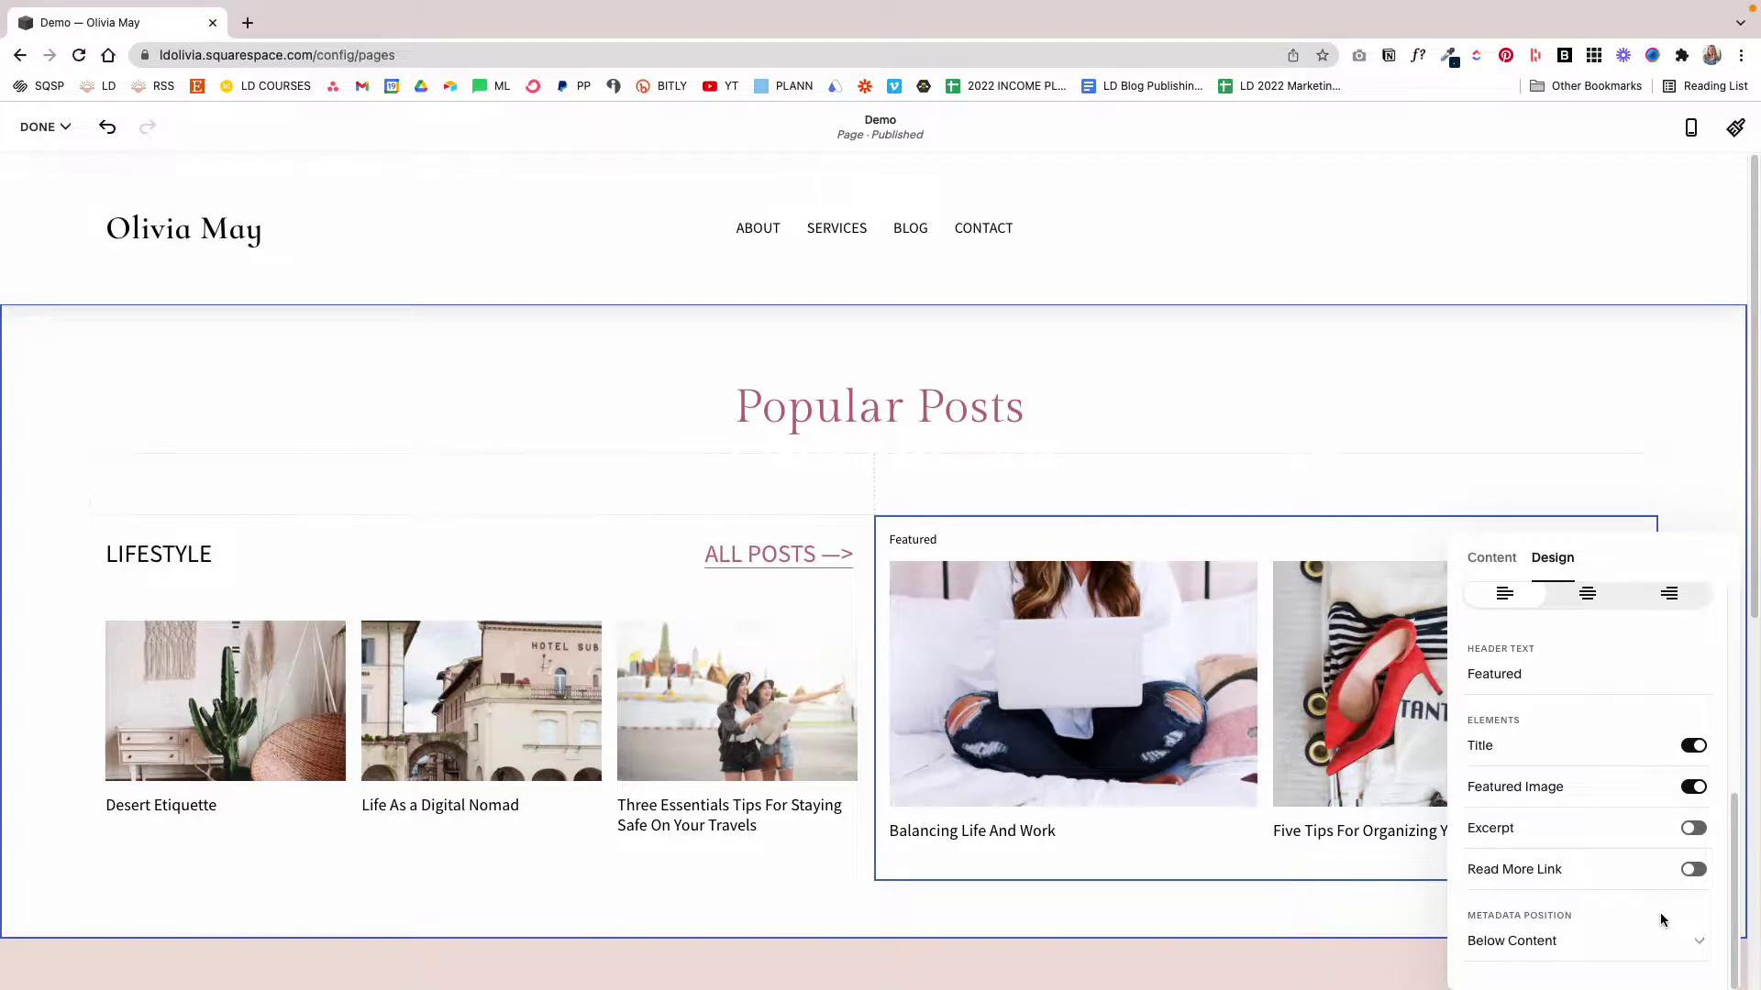
{"action": "left_click", "coordinate": [1265, 515]}
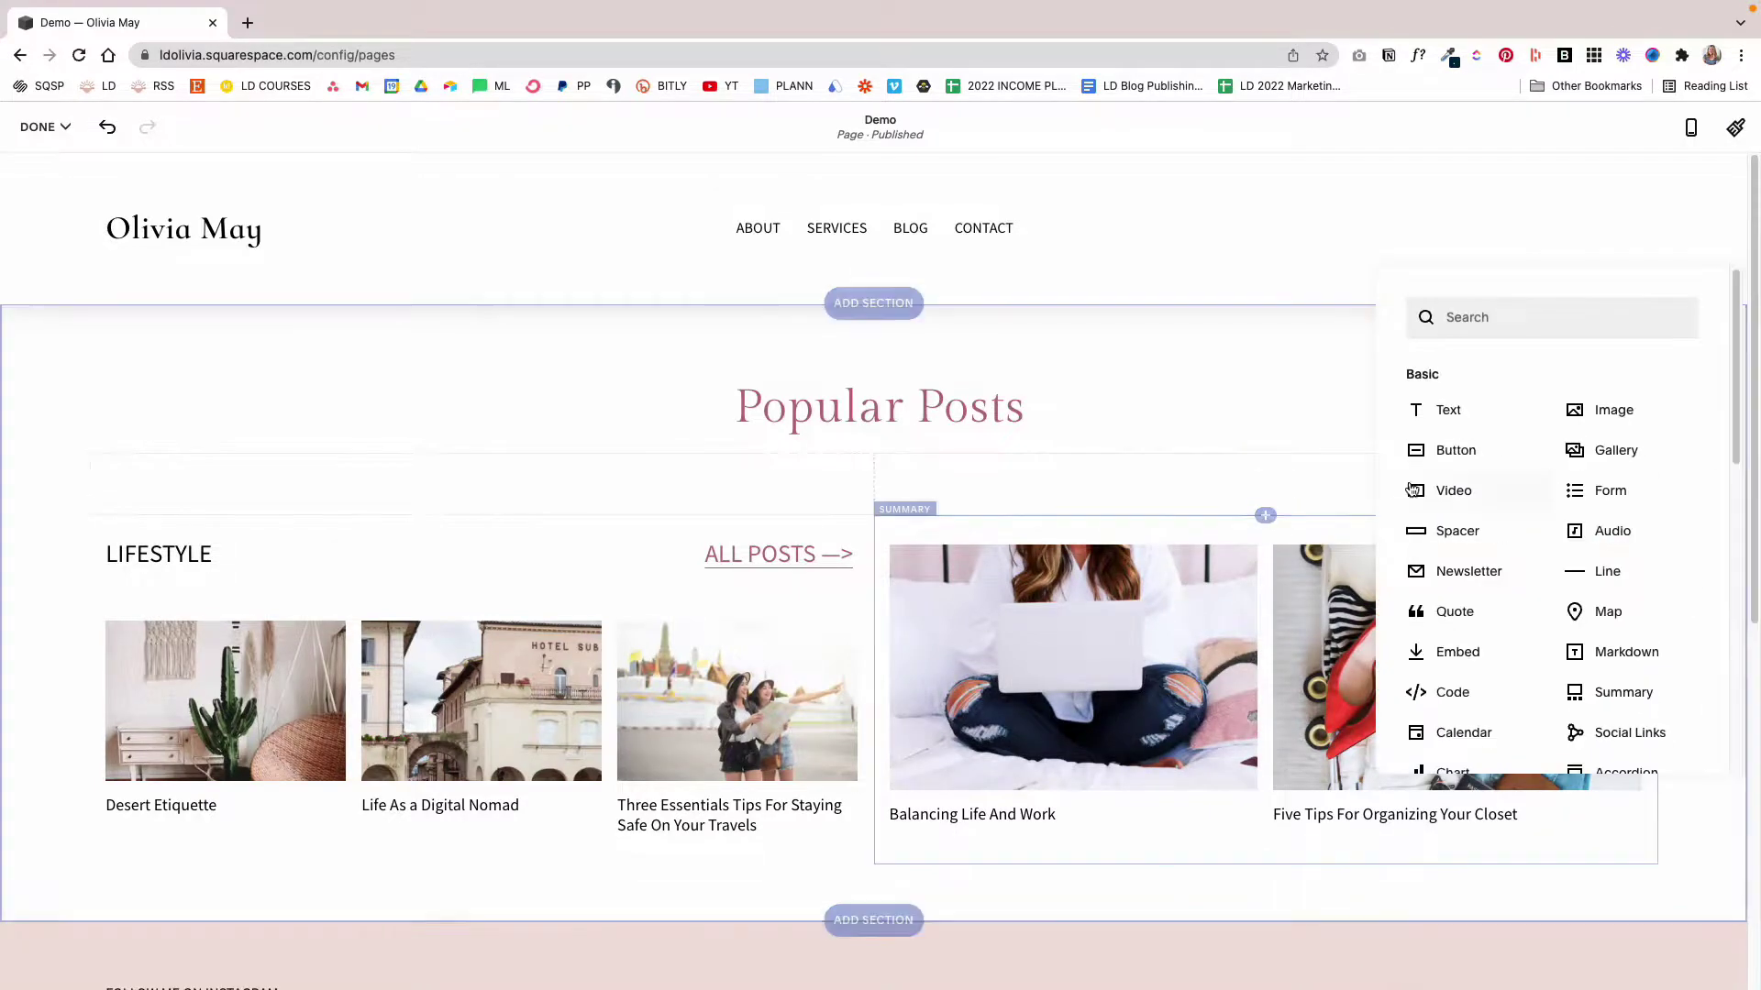
Add a 'HOME' heading text block above the Home carousel
{"action": "left_click", "coordinate": [1444, 410]}
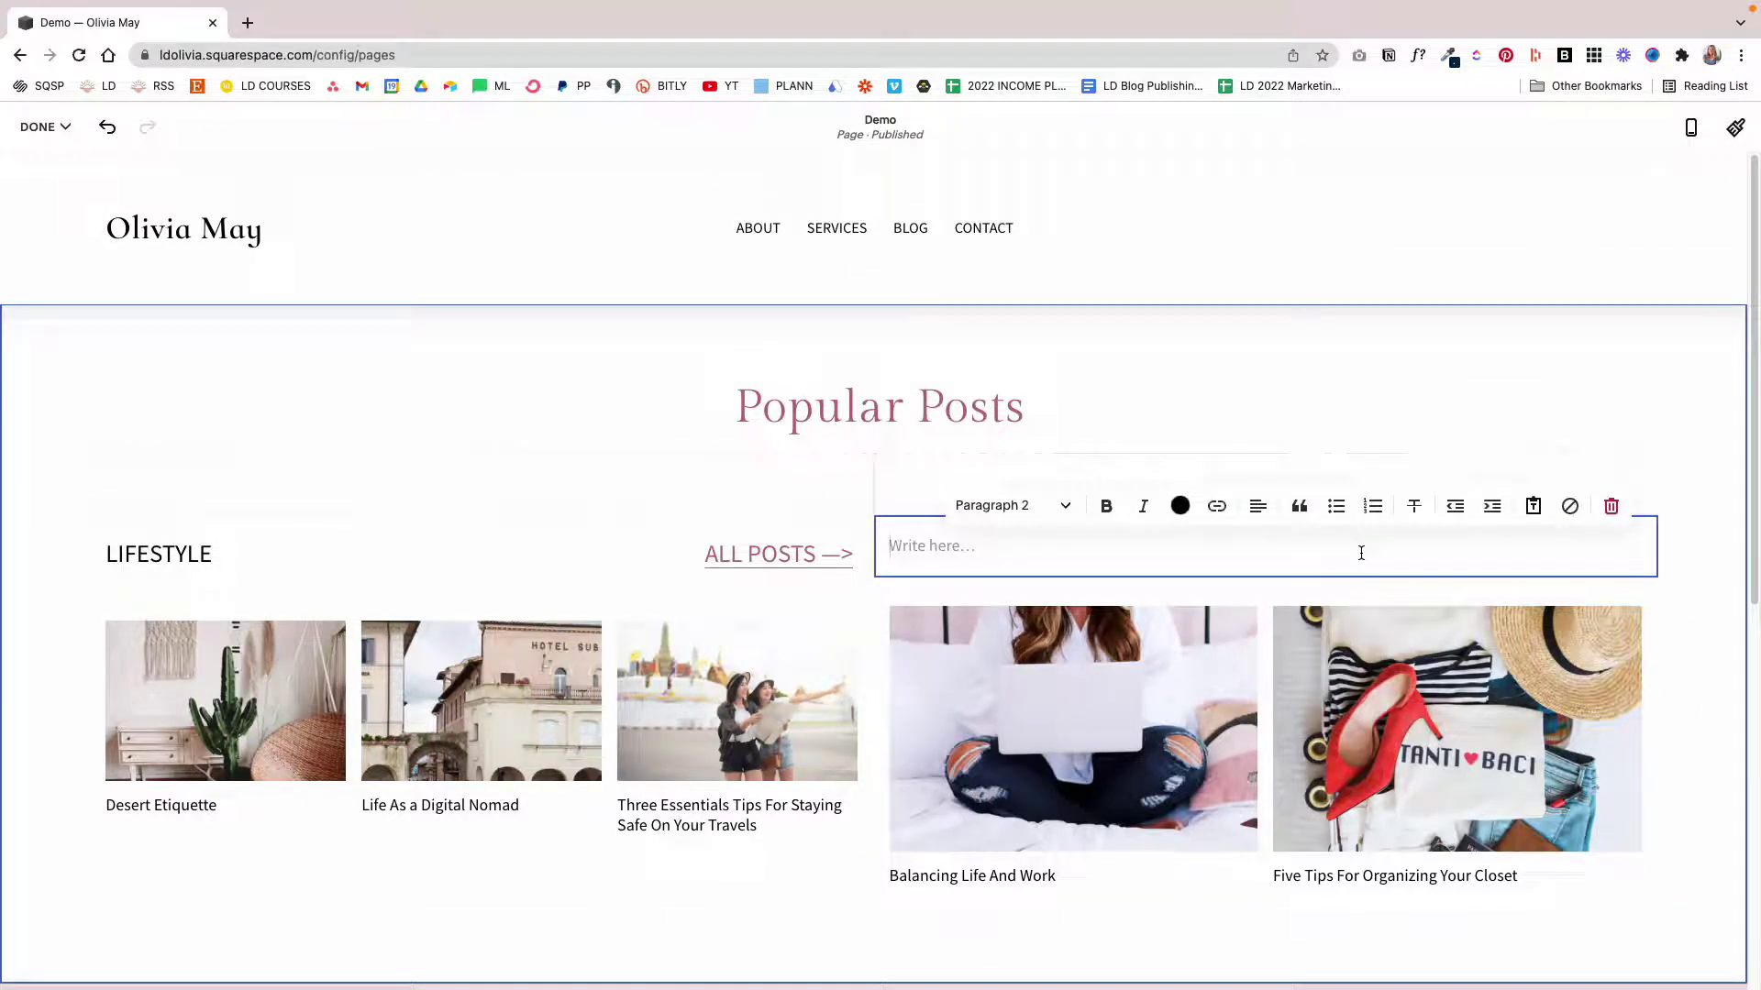
{"action": "type", "text": "HOME"}
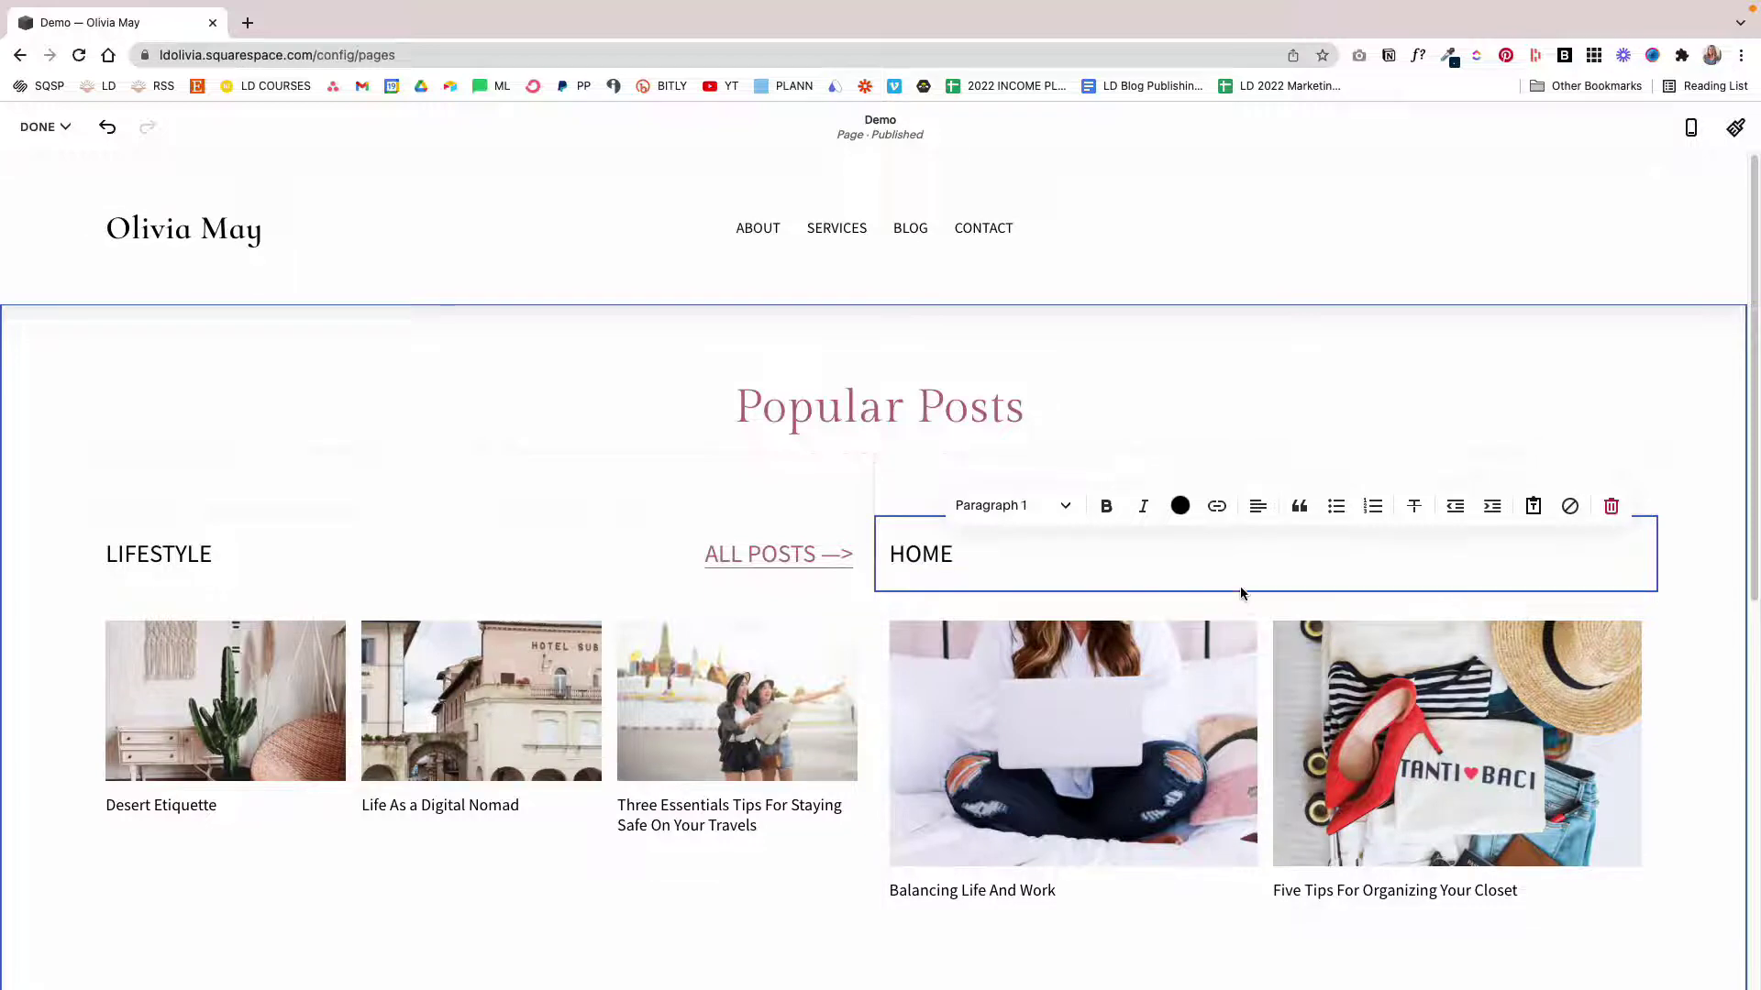
{"action": "left_click", "coordinate": [1239, 586]}
Add an 'ALL POSTS —>' text block under HOME, styled Paragraph 1 and right-aligned
{"action": "left_click", "coordinate": [1261, 593]}
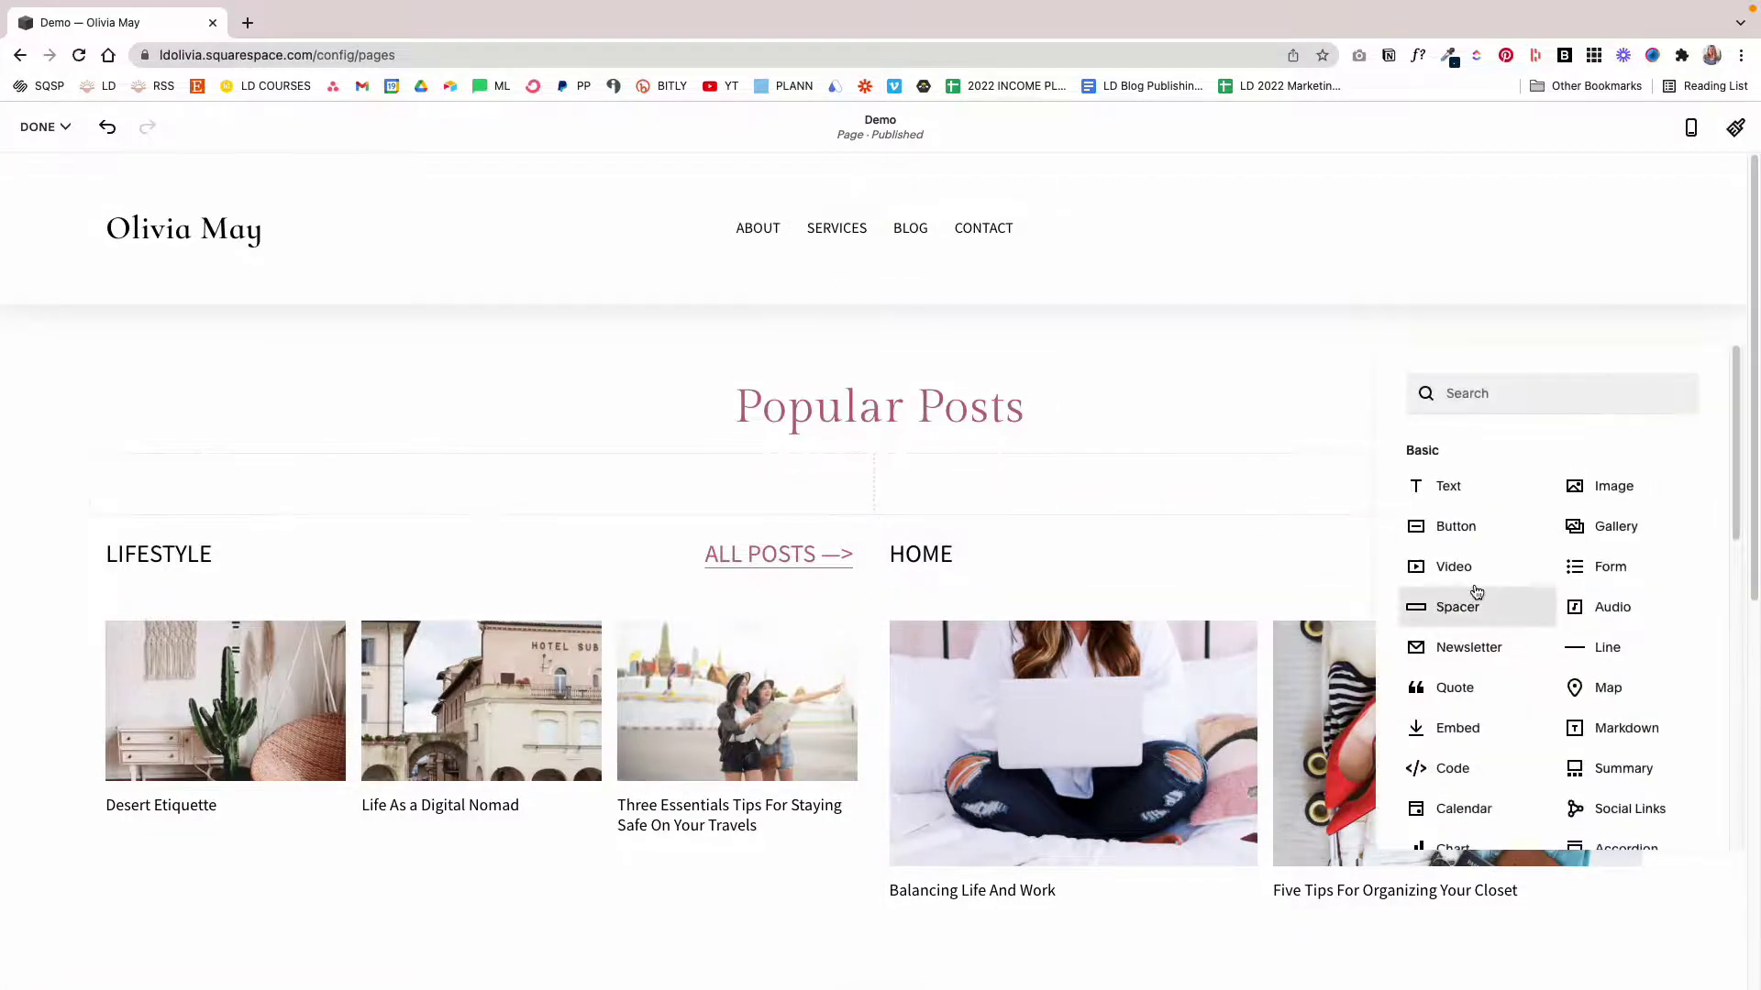
{"action": "left_click", "coordinate": [1462, 487]}
{"action": "type", "text": "ALL POSTS —>"}
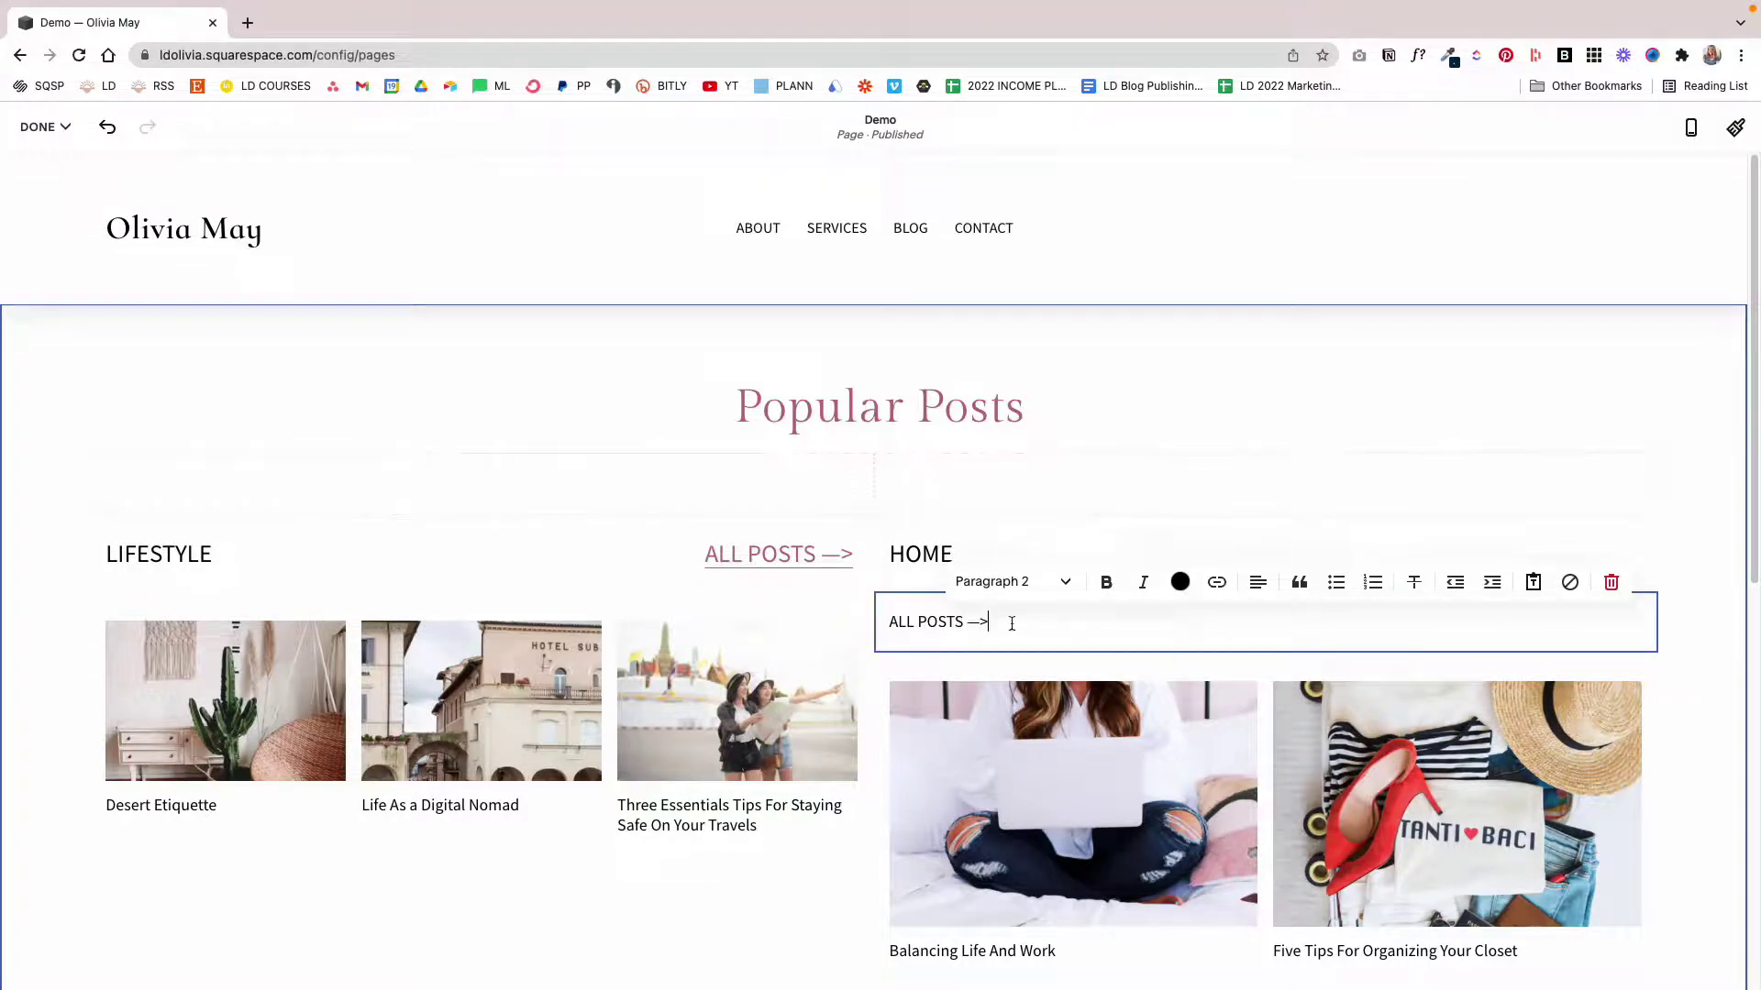
{"action": "left_click_drag", "start_coordinate": [1011, 623], "coordinate": [885, 623]}
{"action": "left_click", "coordinate": [1065, 583]}
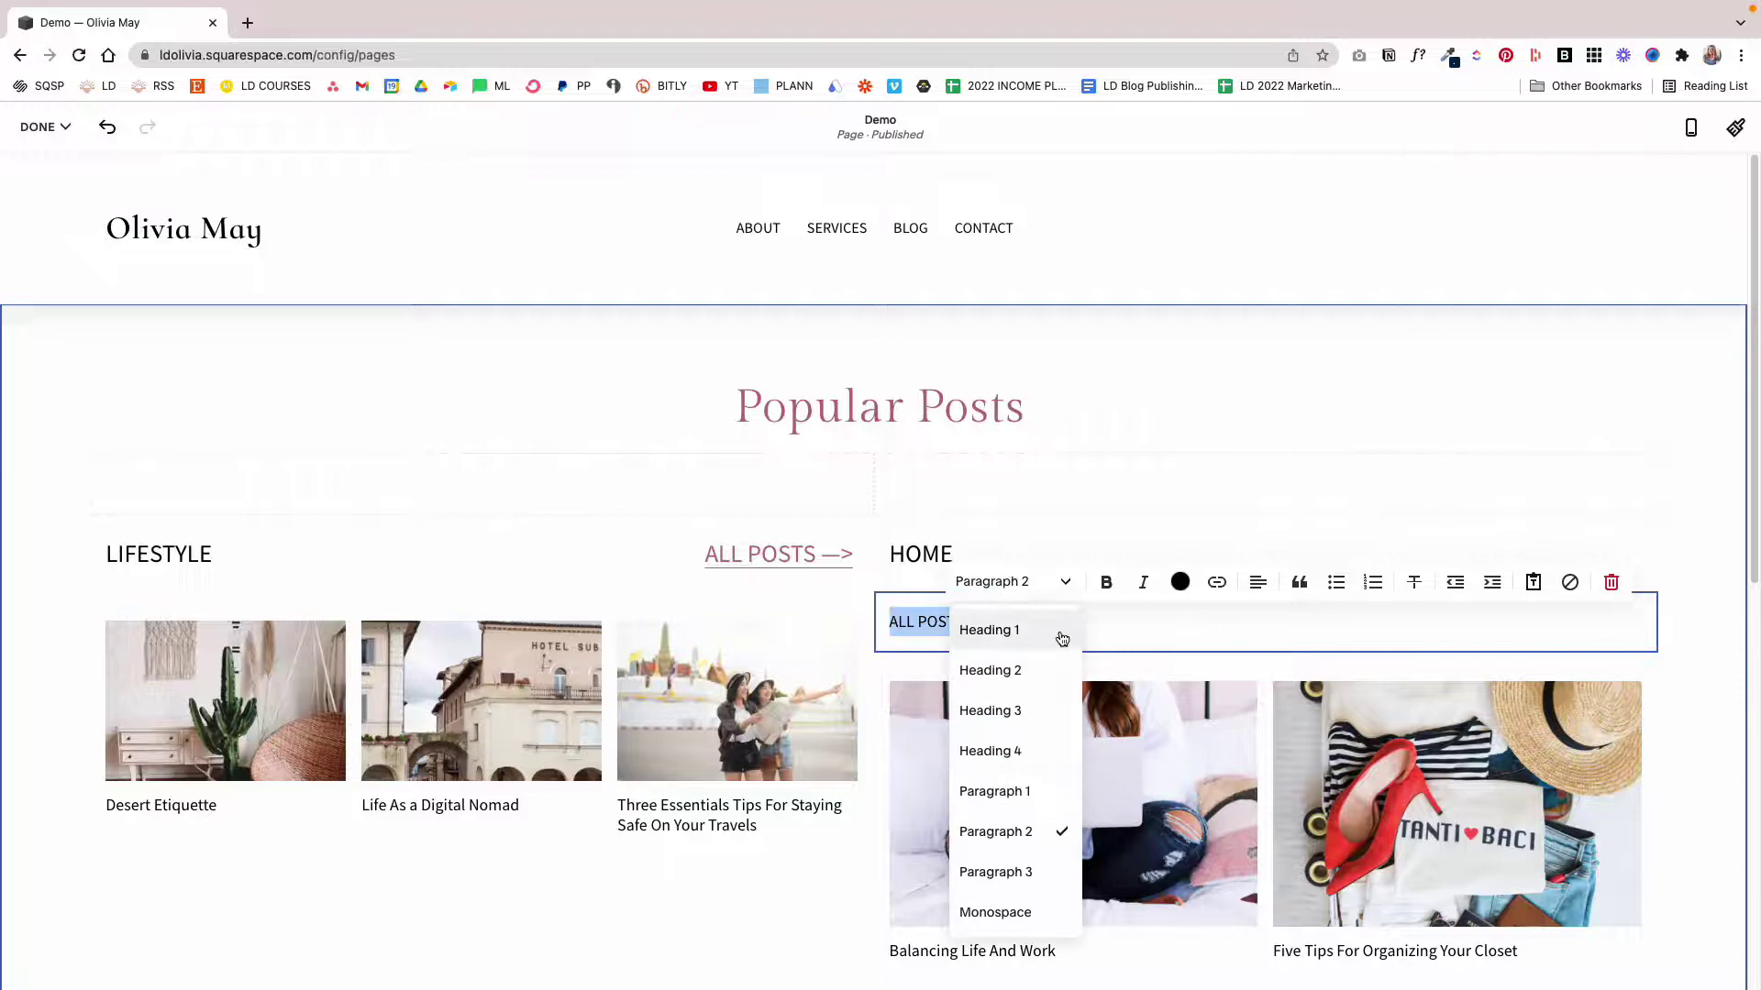
{"action": "left_click", "coordinate": [1069, 792]}
{"action": "left_click", "coordinate": [1258, 582]}
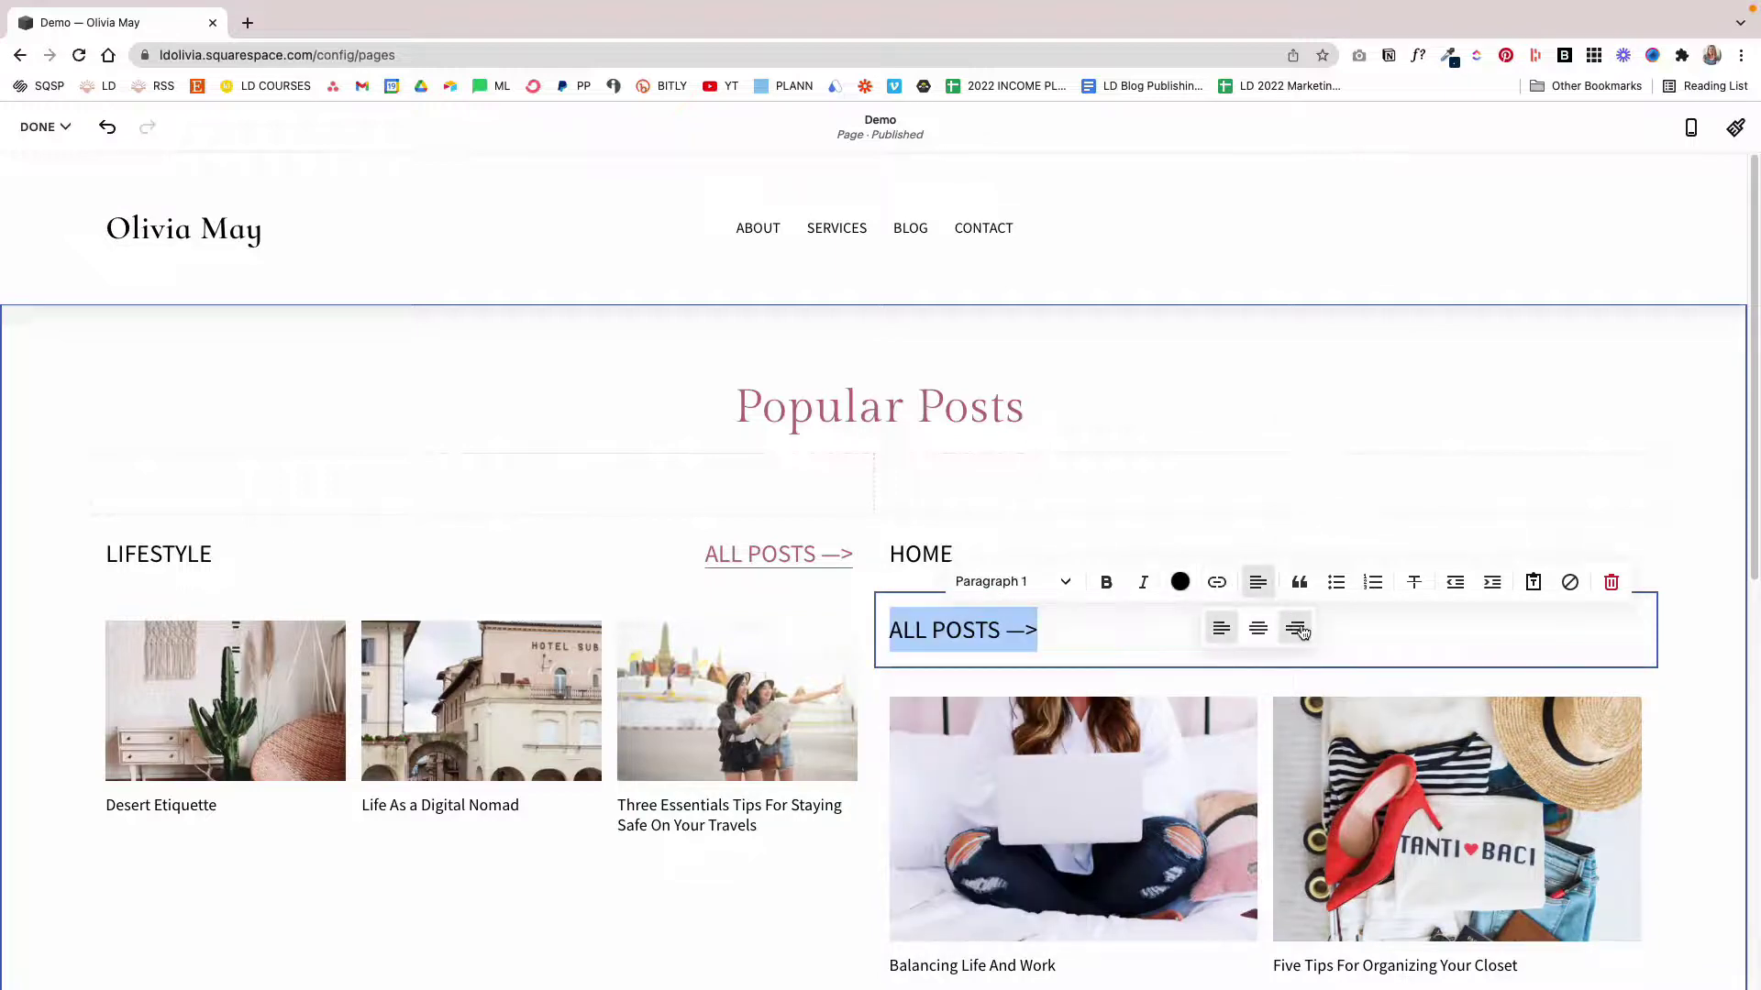
{"action": "left_click", "coordinate": [1295, 629]}
Link 'ALL POSTS —>' to the Blog page filtered to the Home category
{"action": "left_click", "coordinate": [1217, 583]}
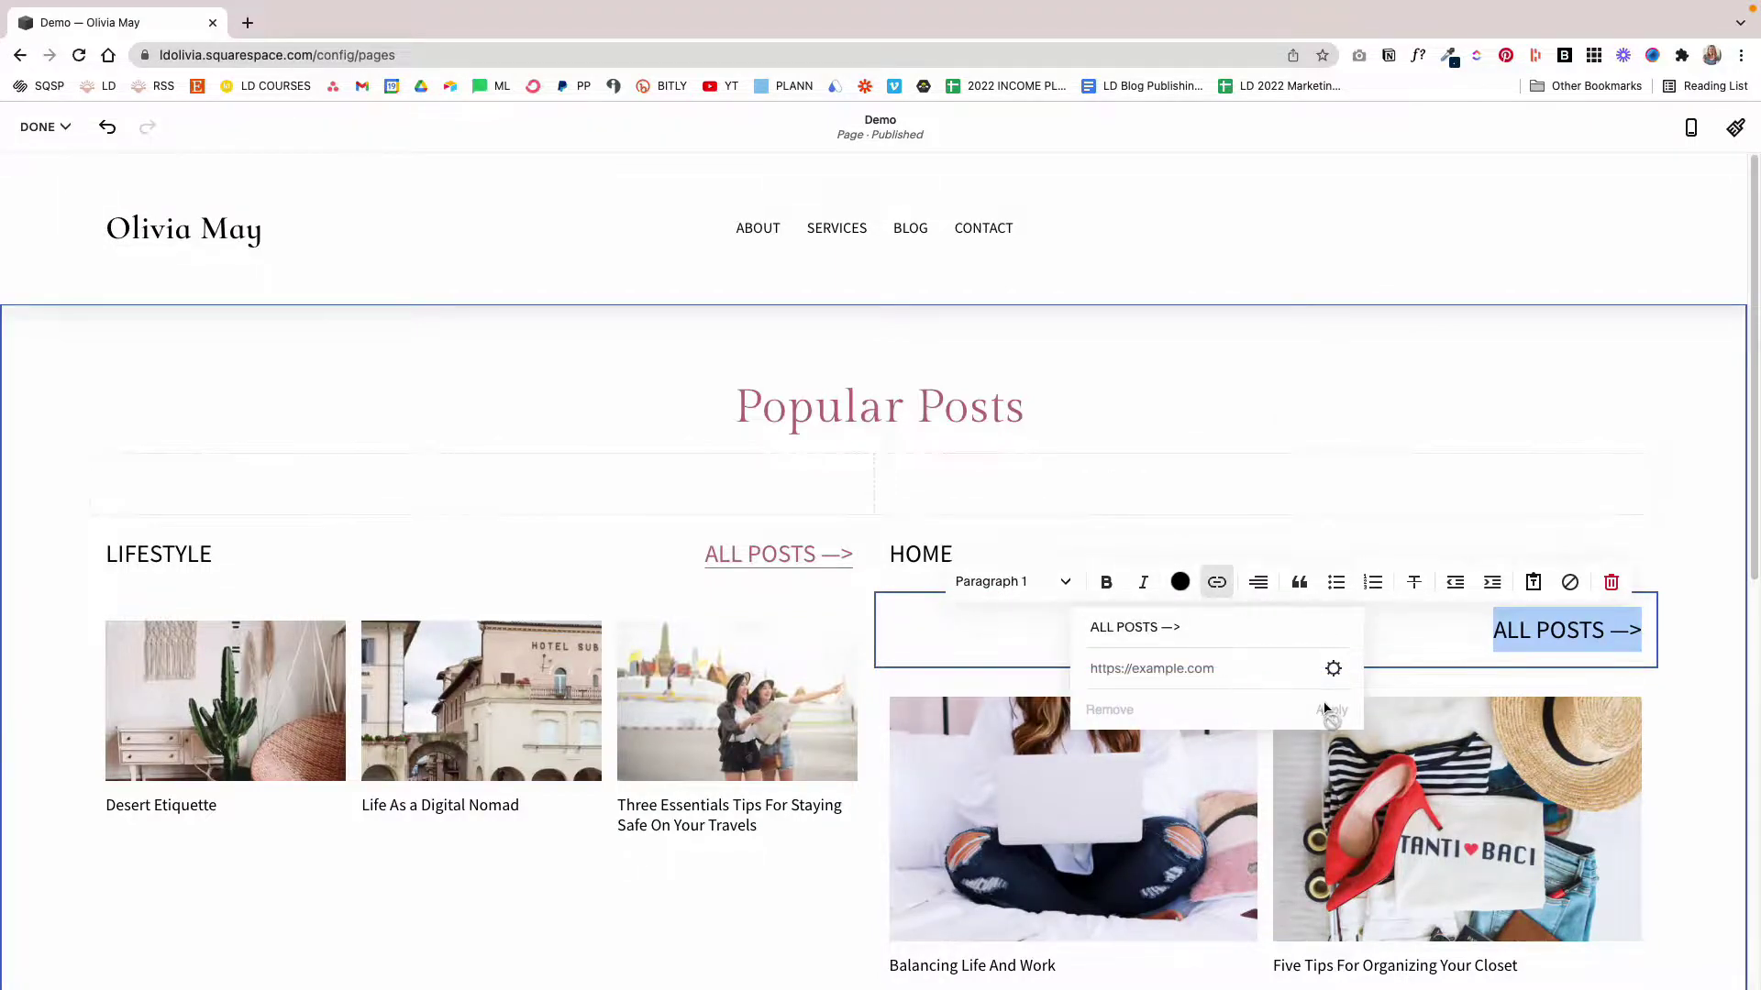
{"action": "left_click", "coordinate": [1332, 668]}
{"action": "left_click", "coordinate": [509, 496]}
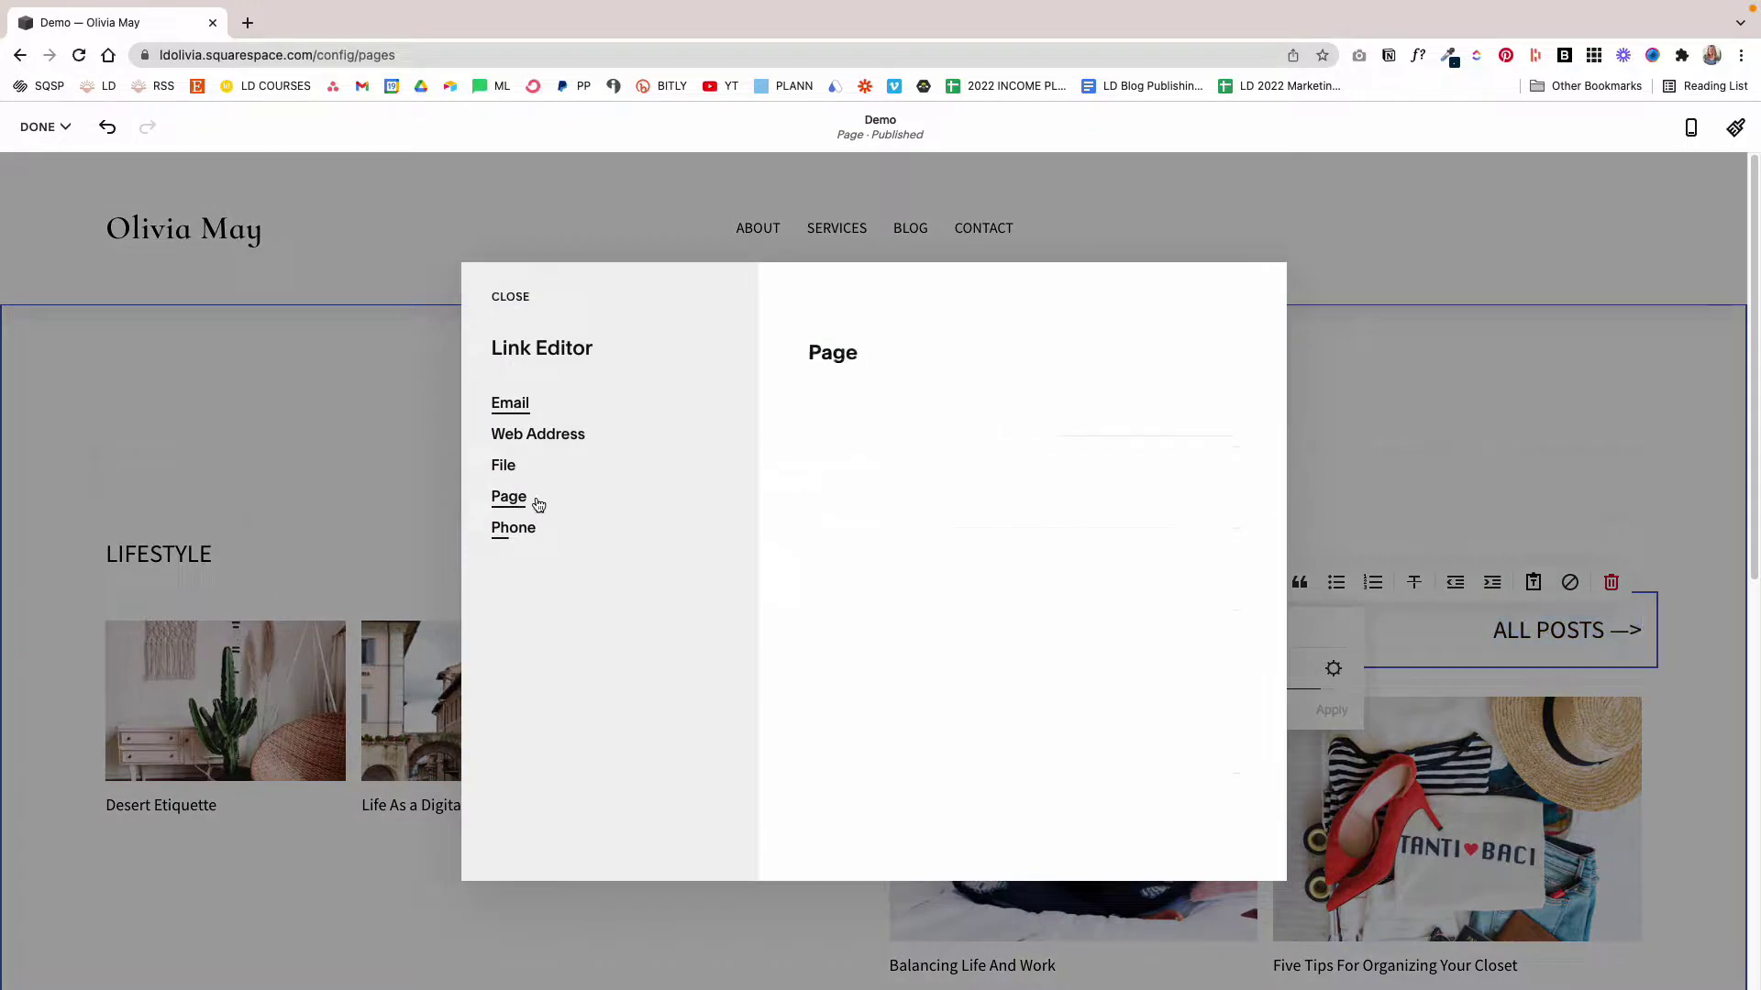
{"action": "left_click", "coordinate": [847, 424]}
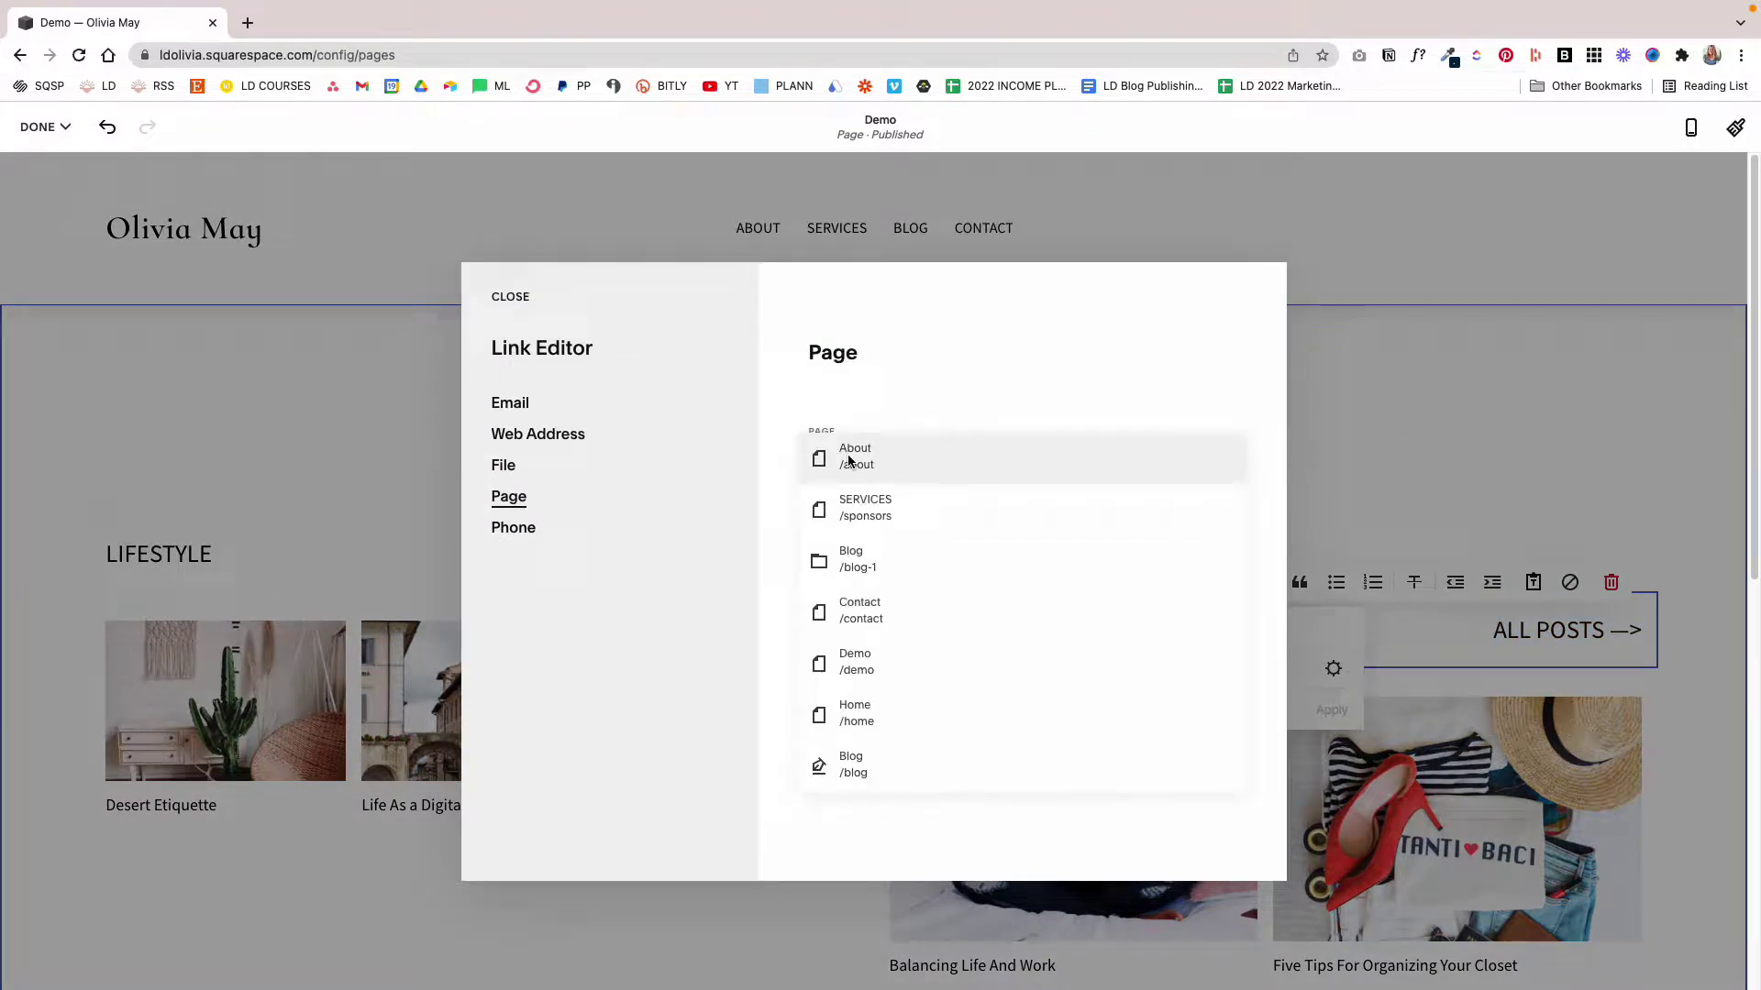
{"action": "left_click", "coordinate": [849, 771]}
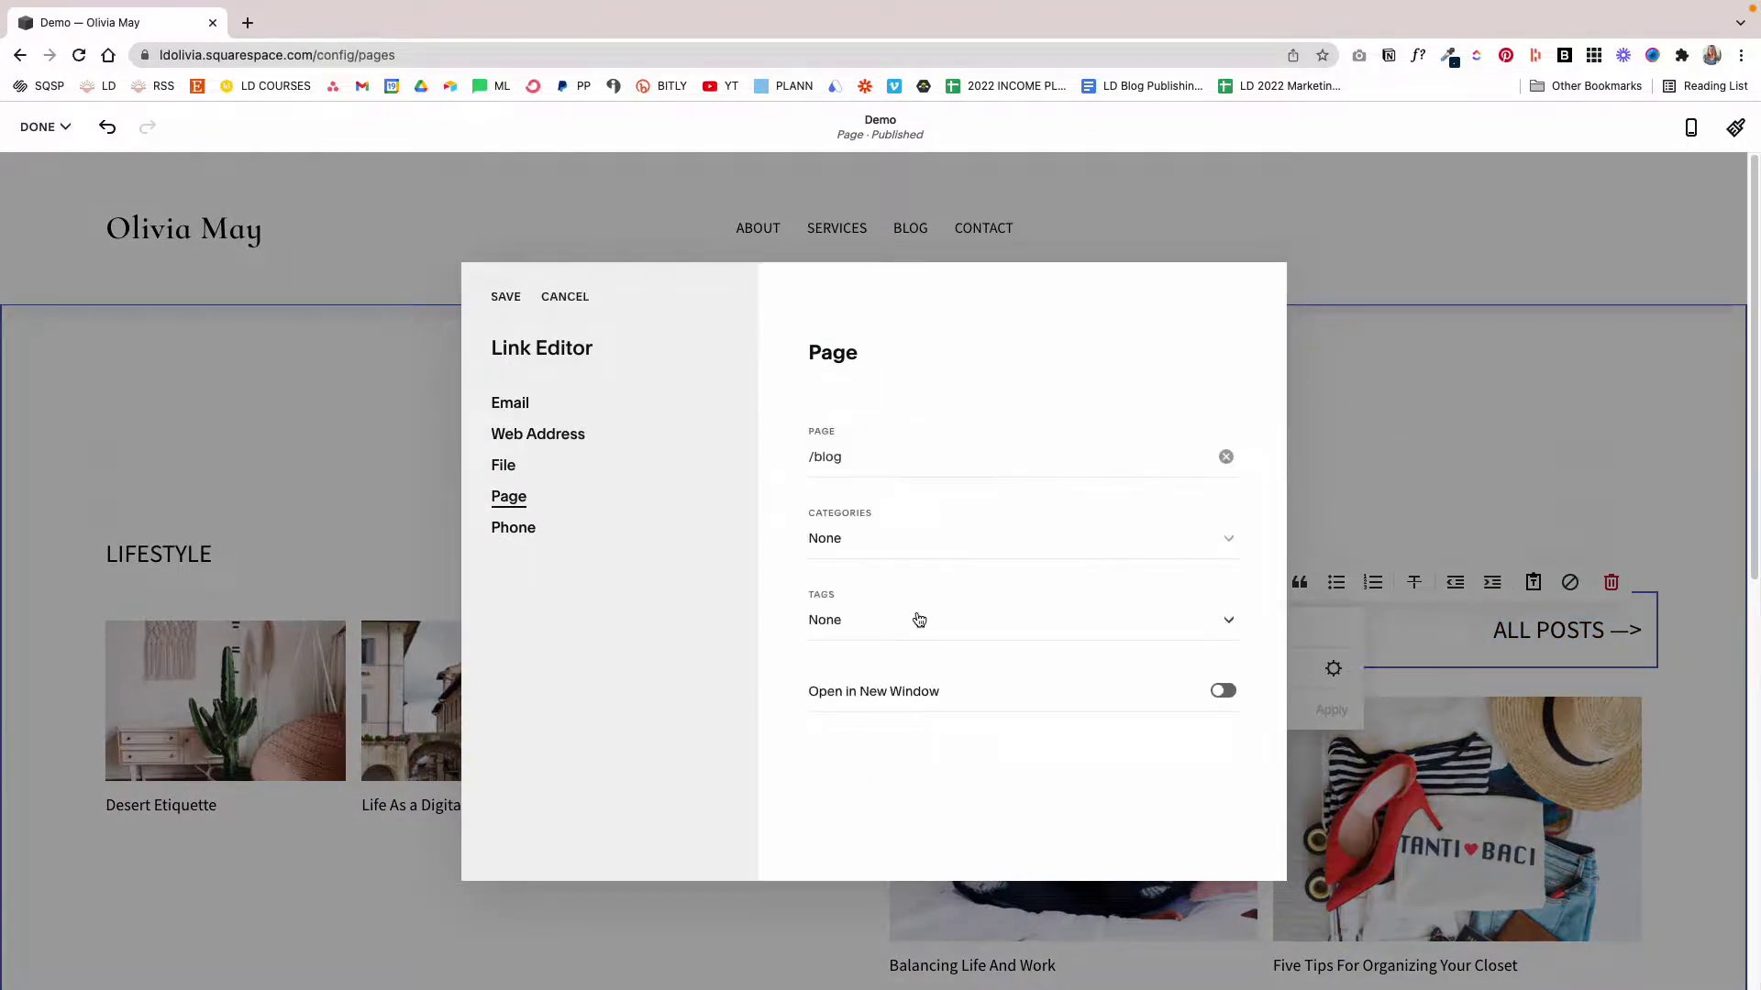
{"action": "left_click", "coordinate": [927, 544]}
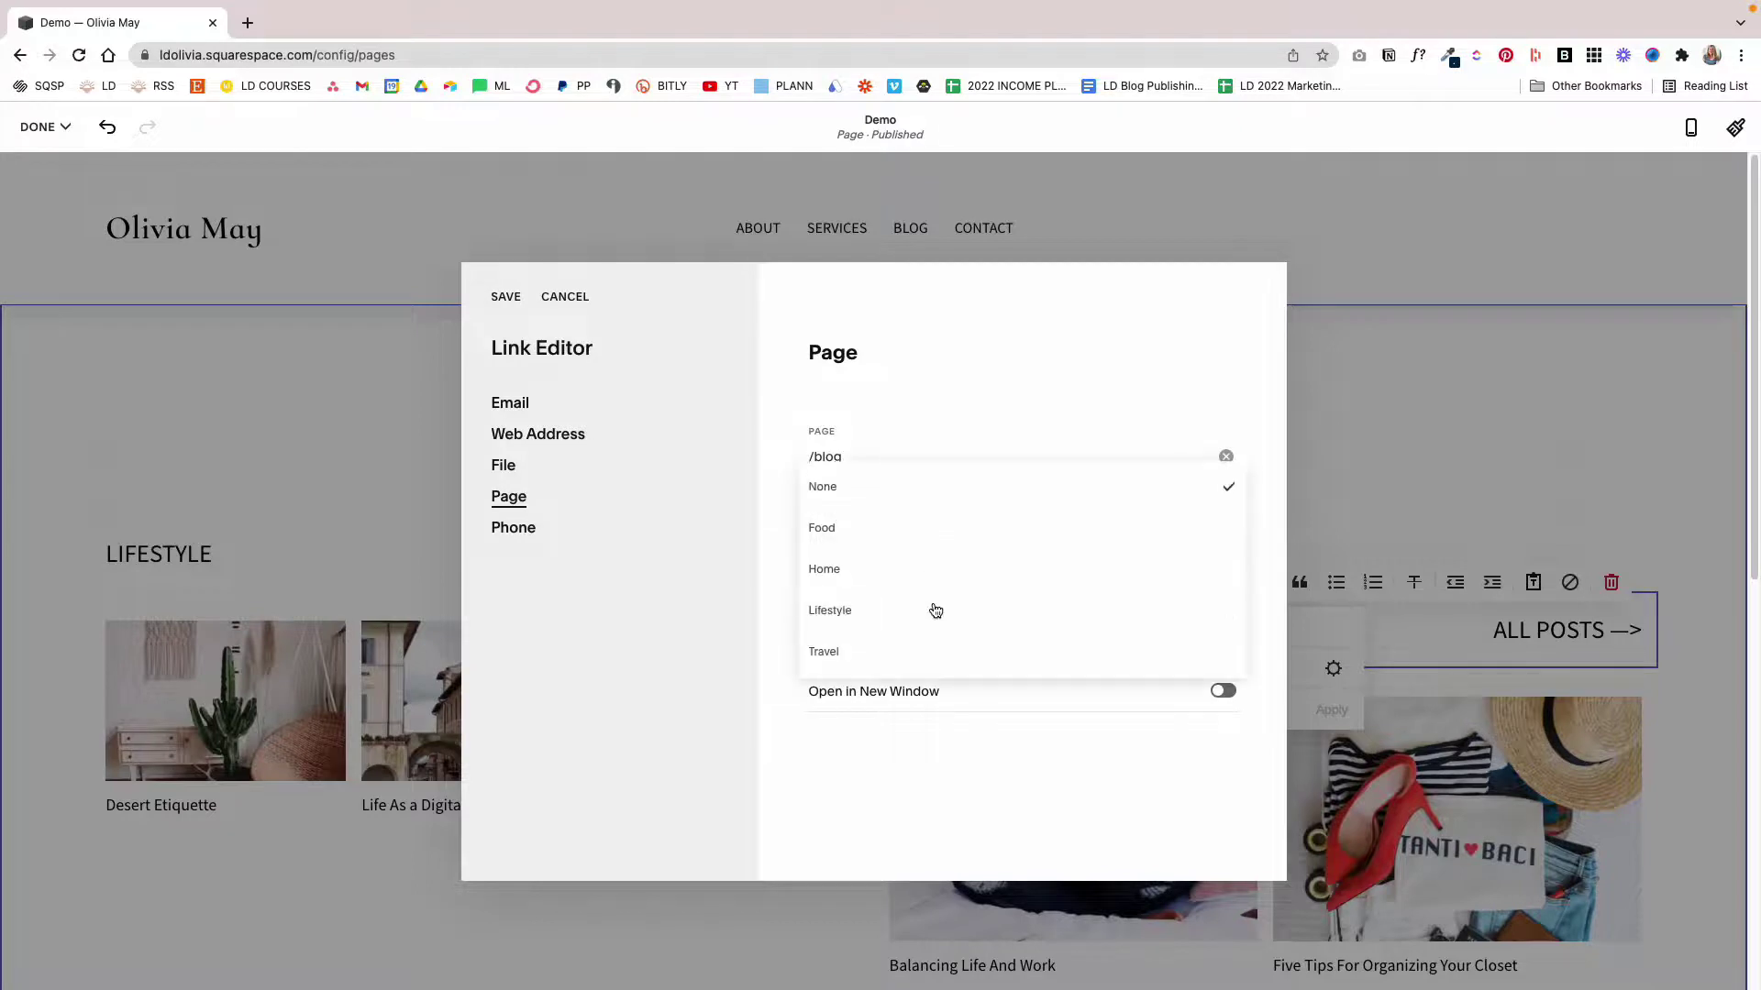
{"action": "left_click", "coordinate": [825, 570]}
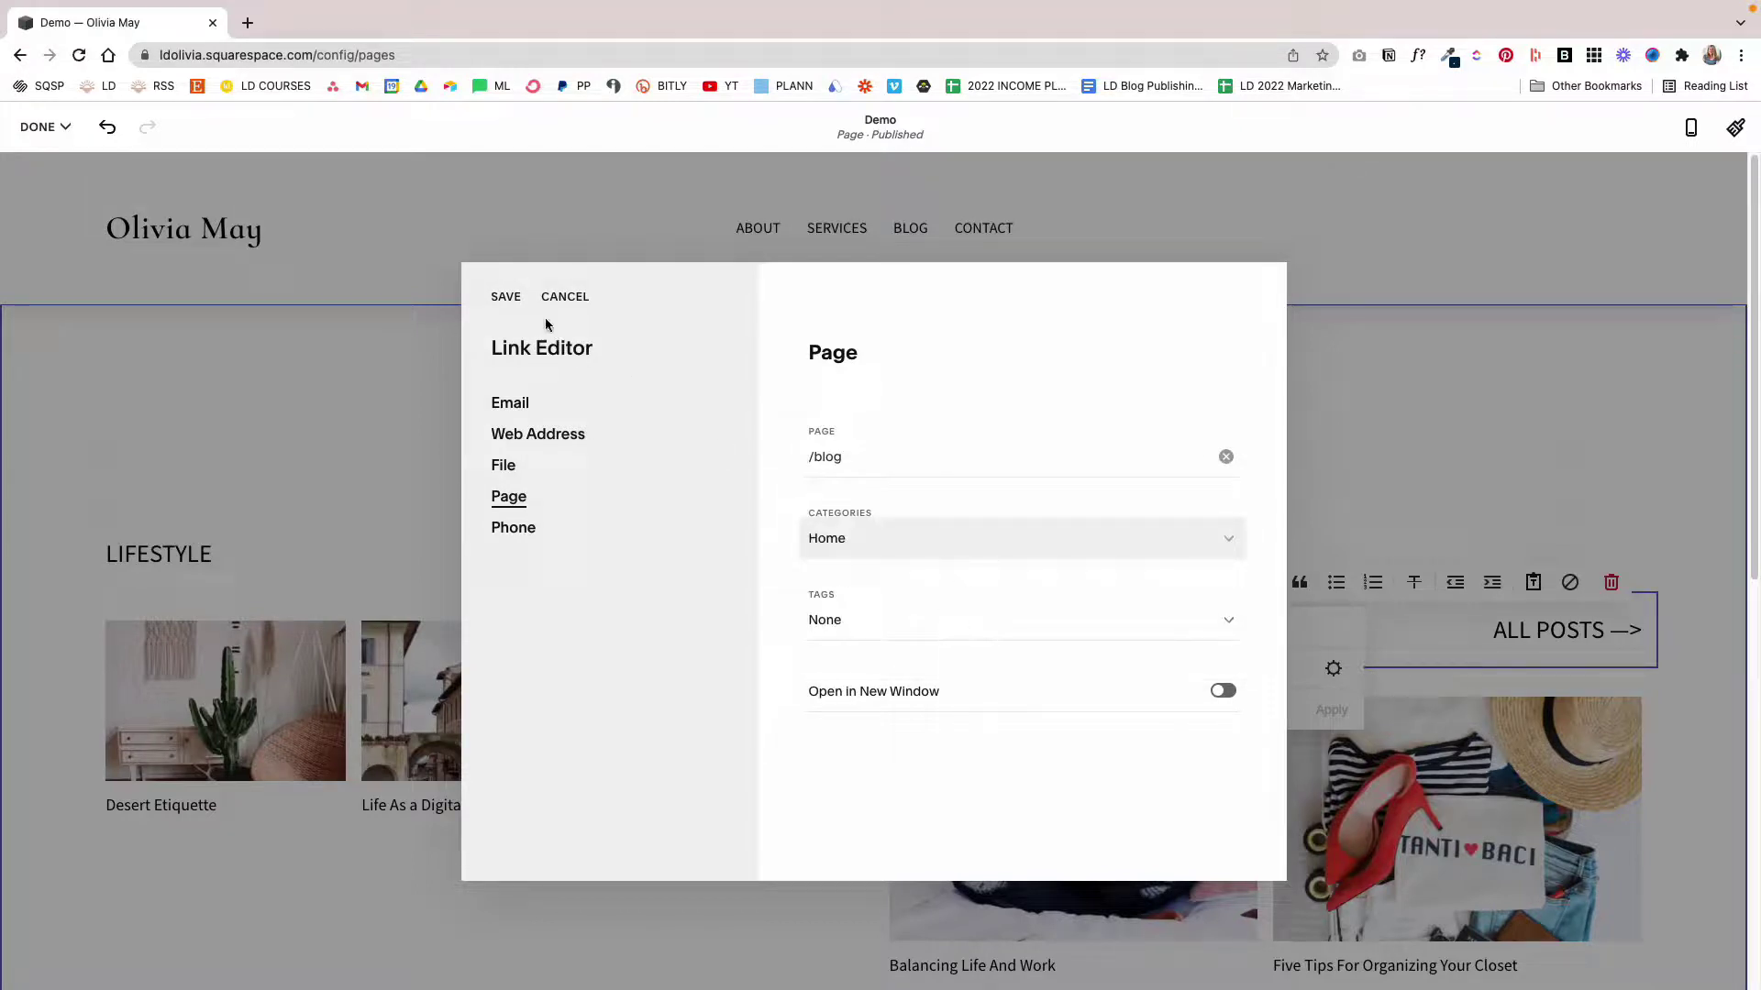
{"action": "left_click", "coordinate": [506, 296]}
{"action": "left_click", "coordinate": [1330, 711]}
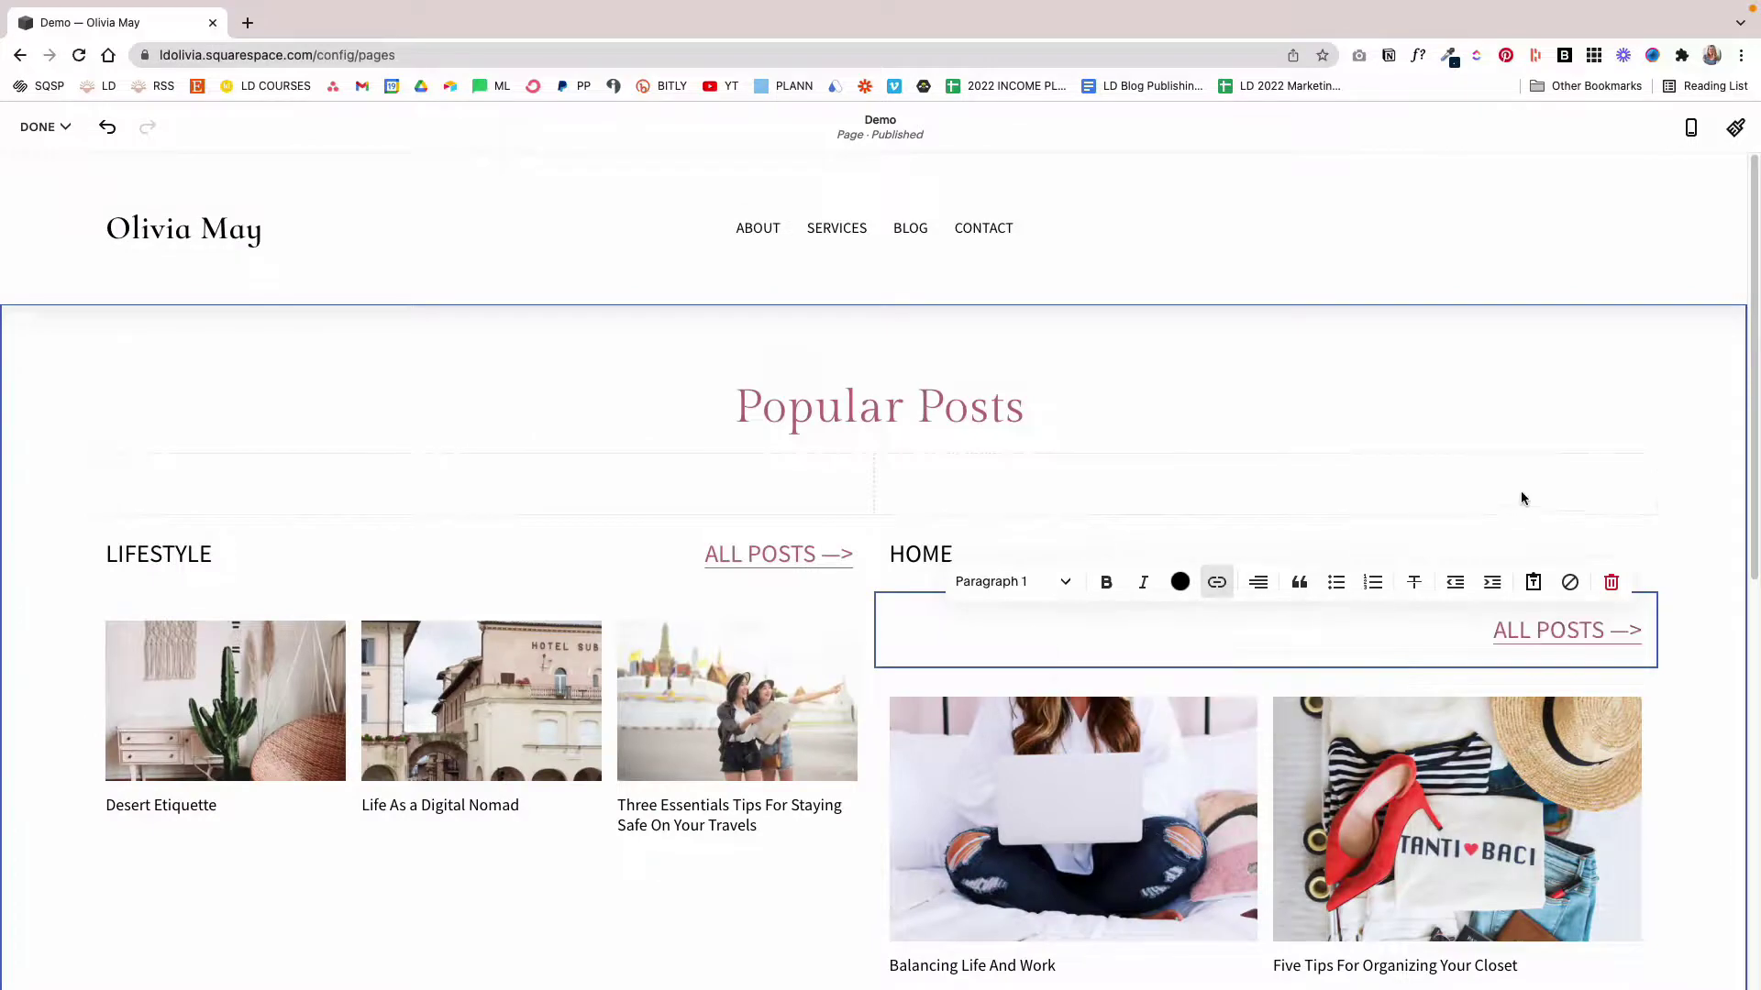
{"action": "left_click", "coordinate": [1546, 469]}
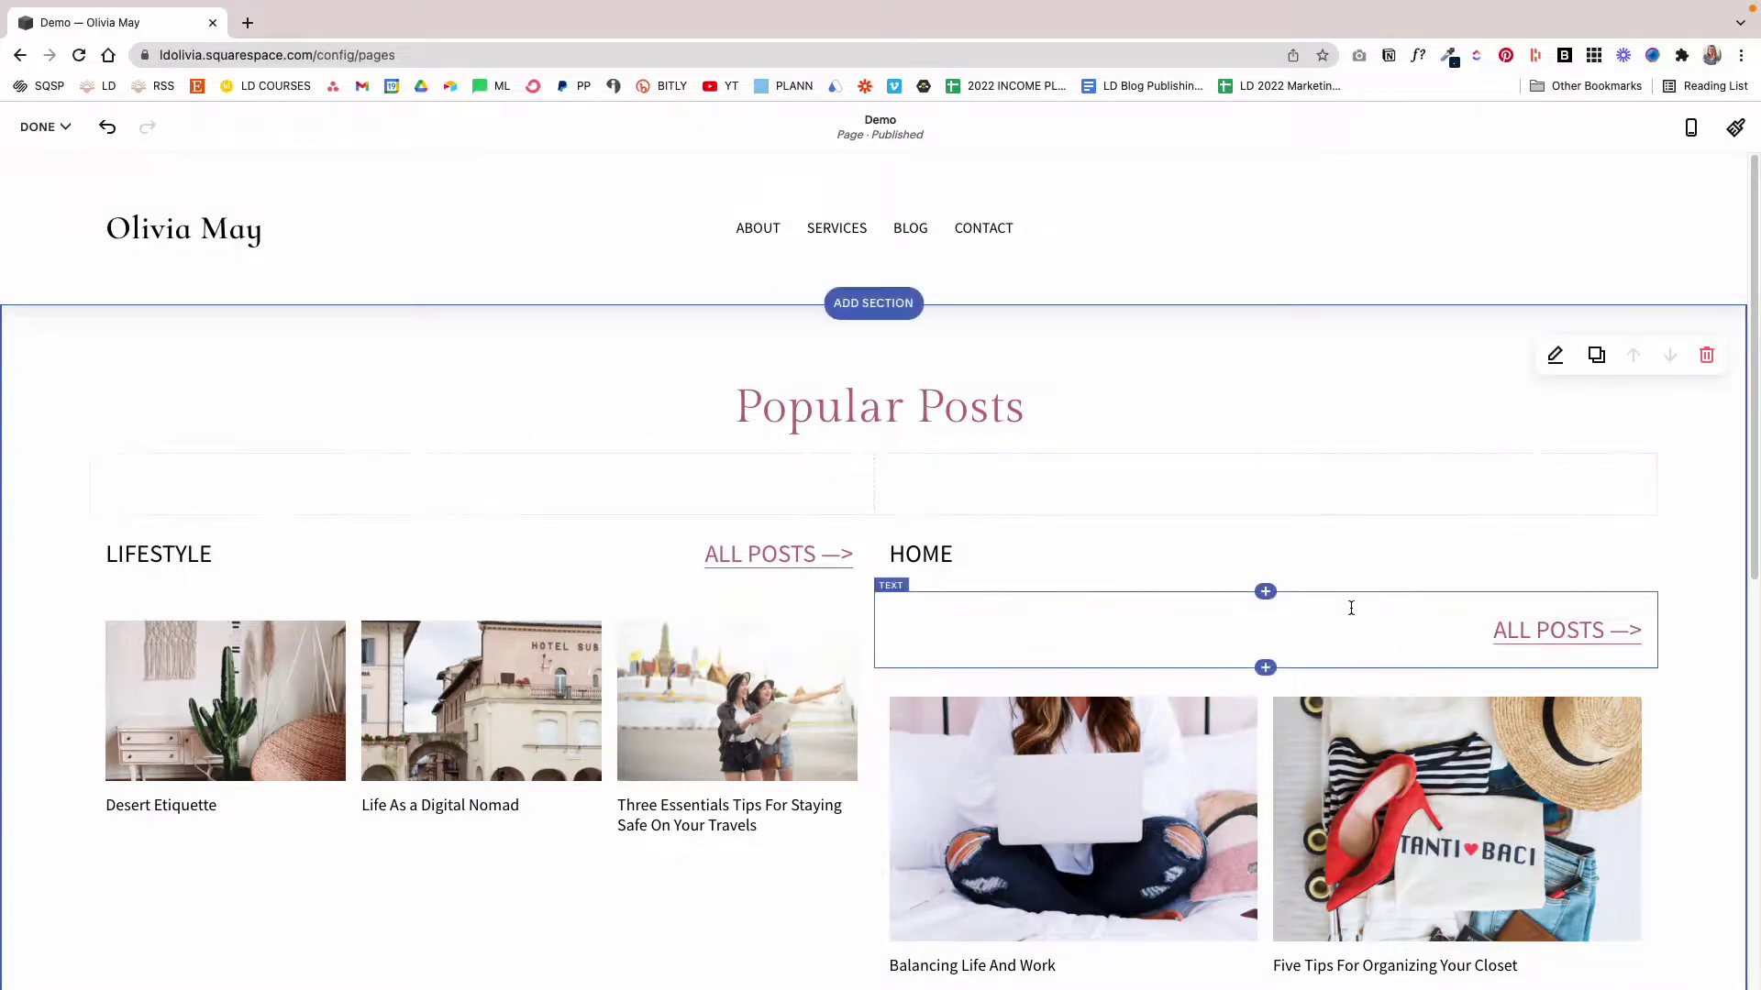
Drag the 'ALL POSTS —>' block up to sit right of the HOME heading
{"action": "left_click_drag", "start_coordinate": [1344, 595], "coordinate": [1553, 562]}
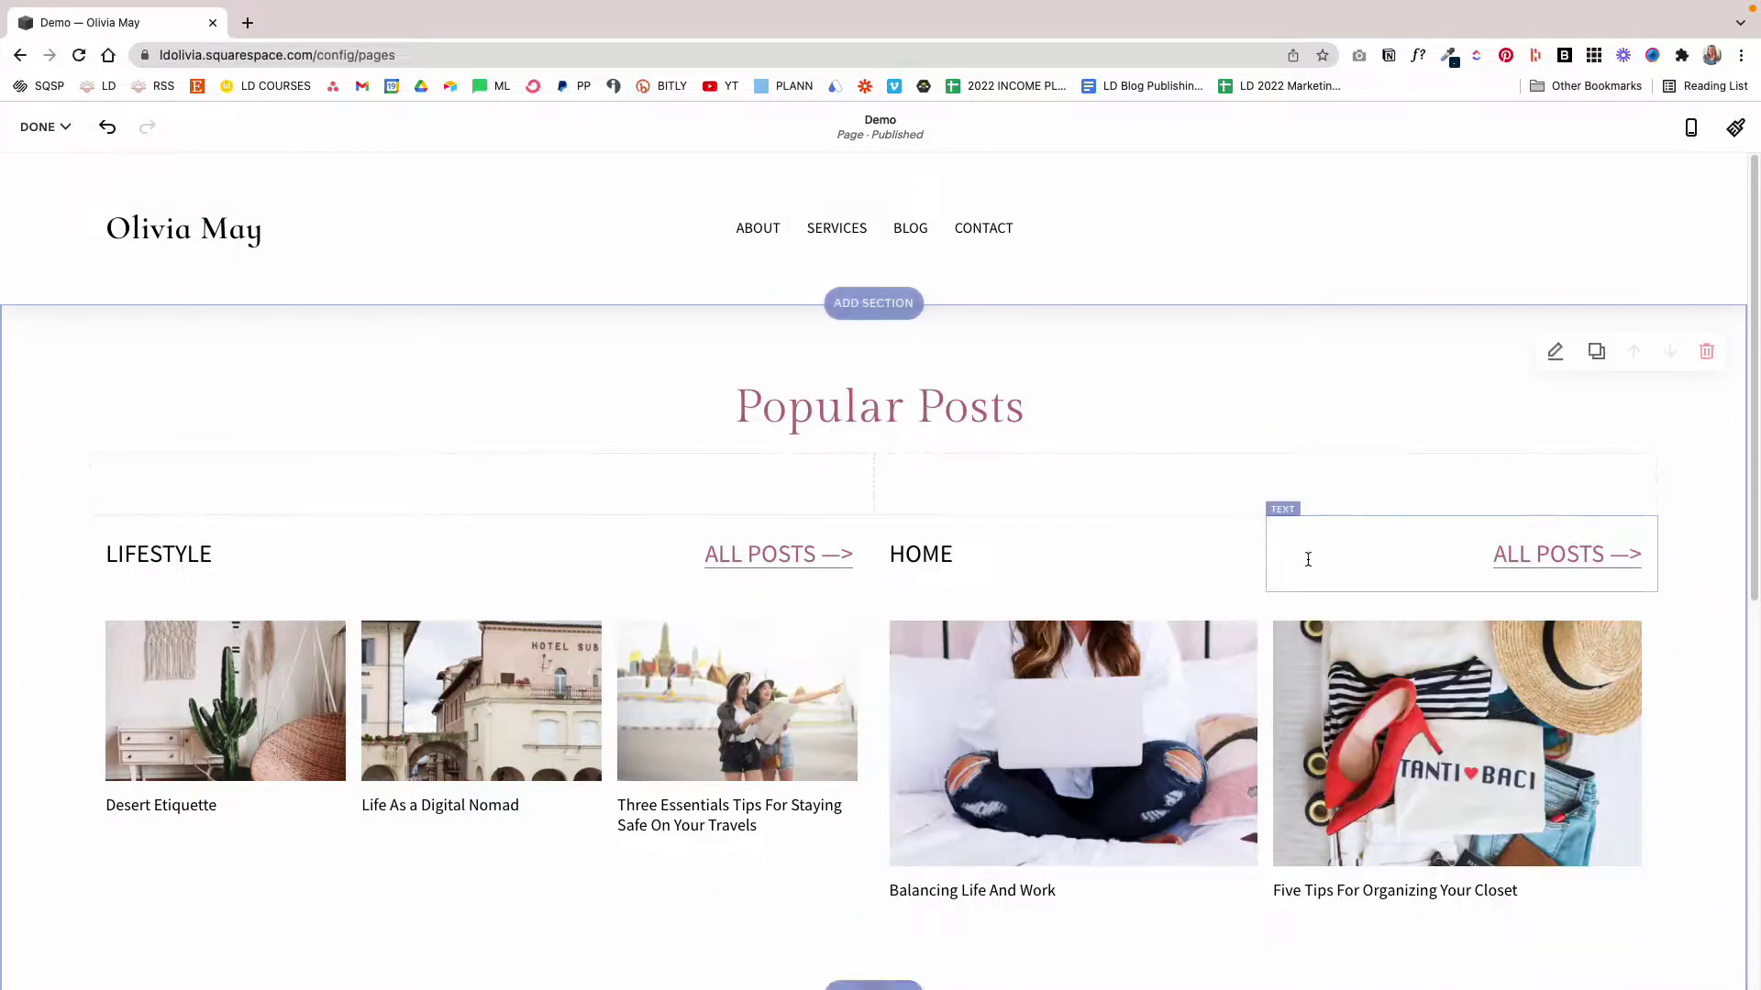
{"action": "scroll", "coordinate": [1707, 670], "scroll_direction": "down", "scroll_amount": 2}
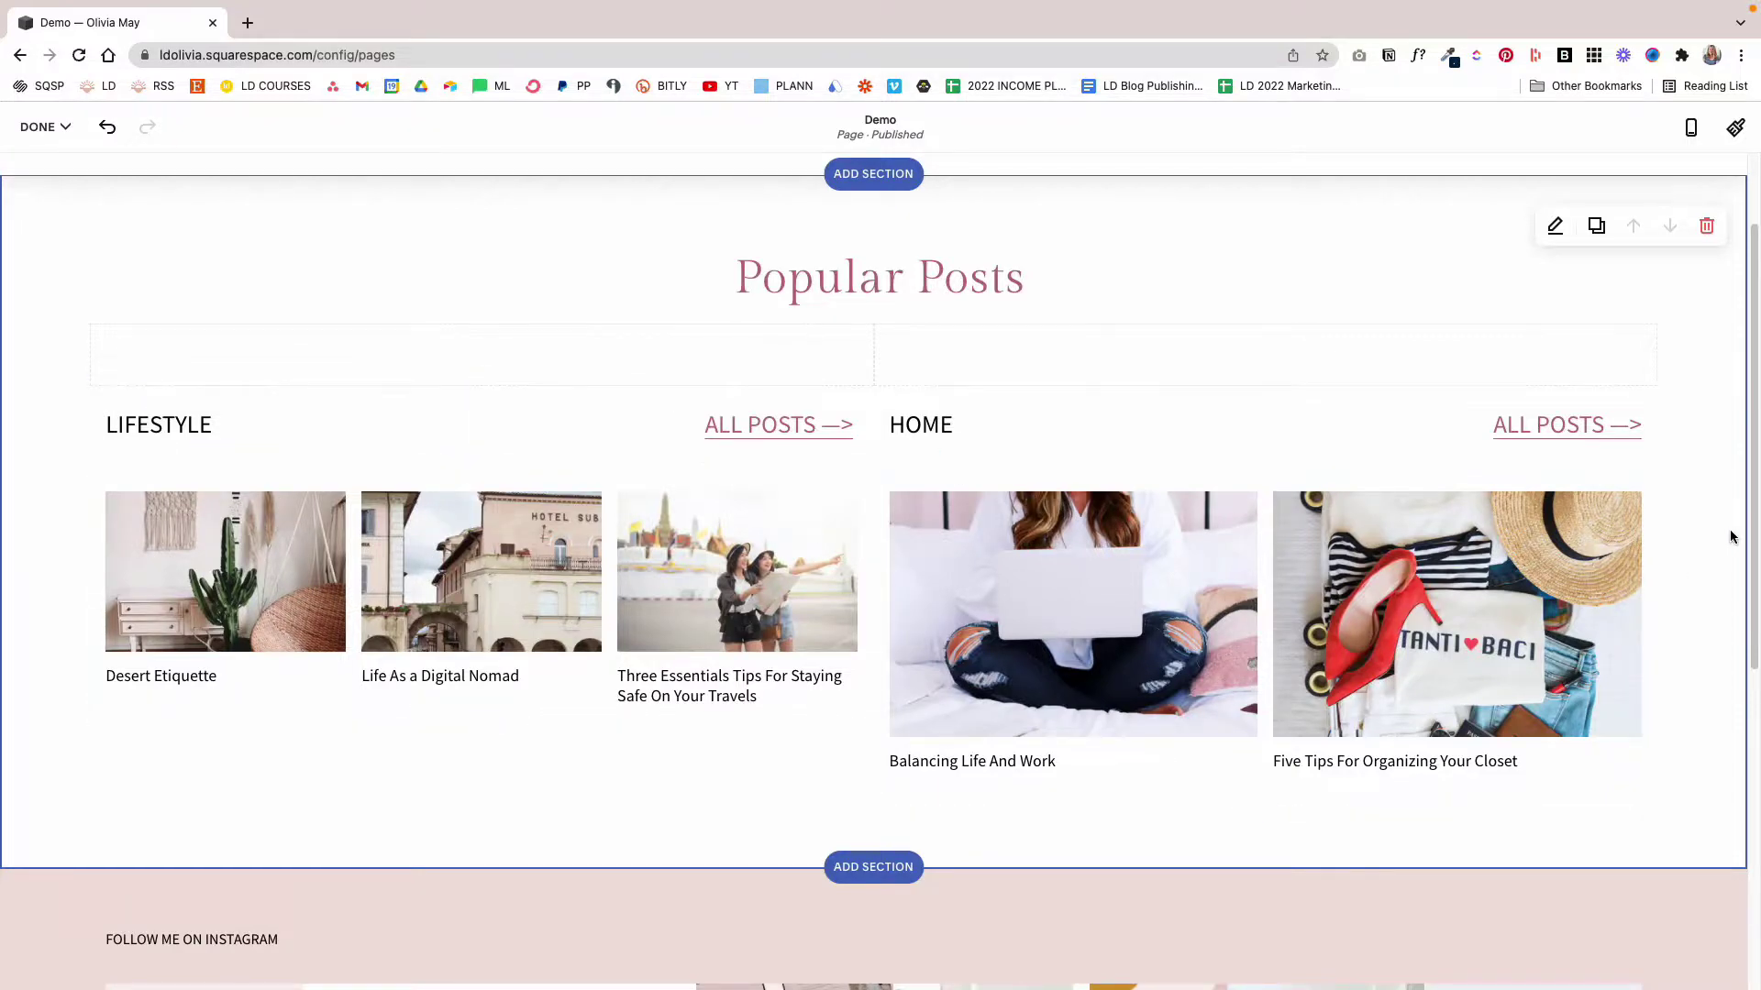
{"action": "scroll", "coordinate": [1730, 536], "scroll_direction": "down", "scroll_amount": 1}
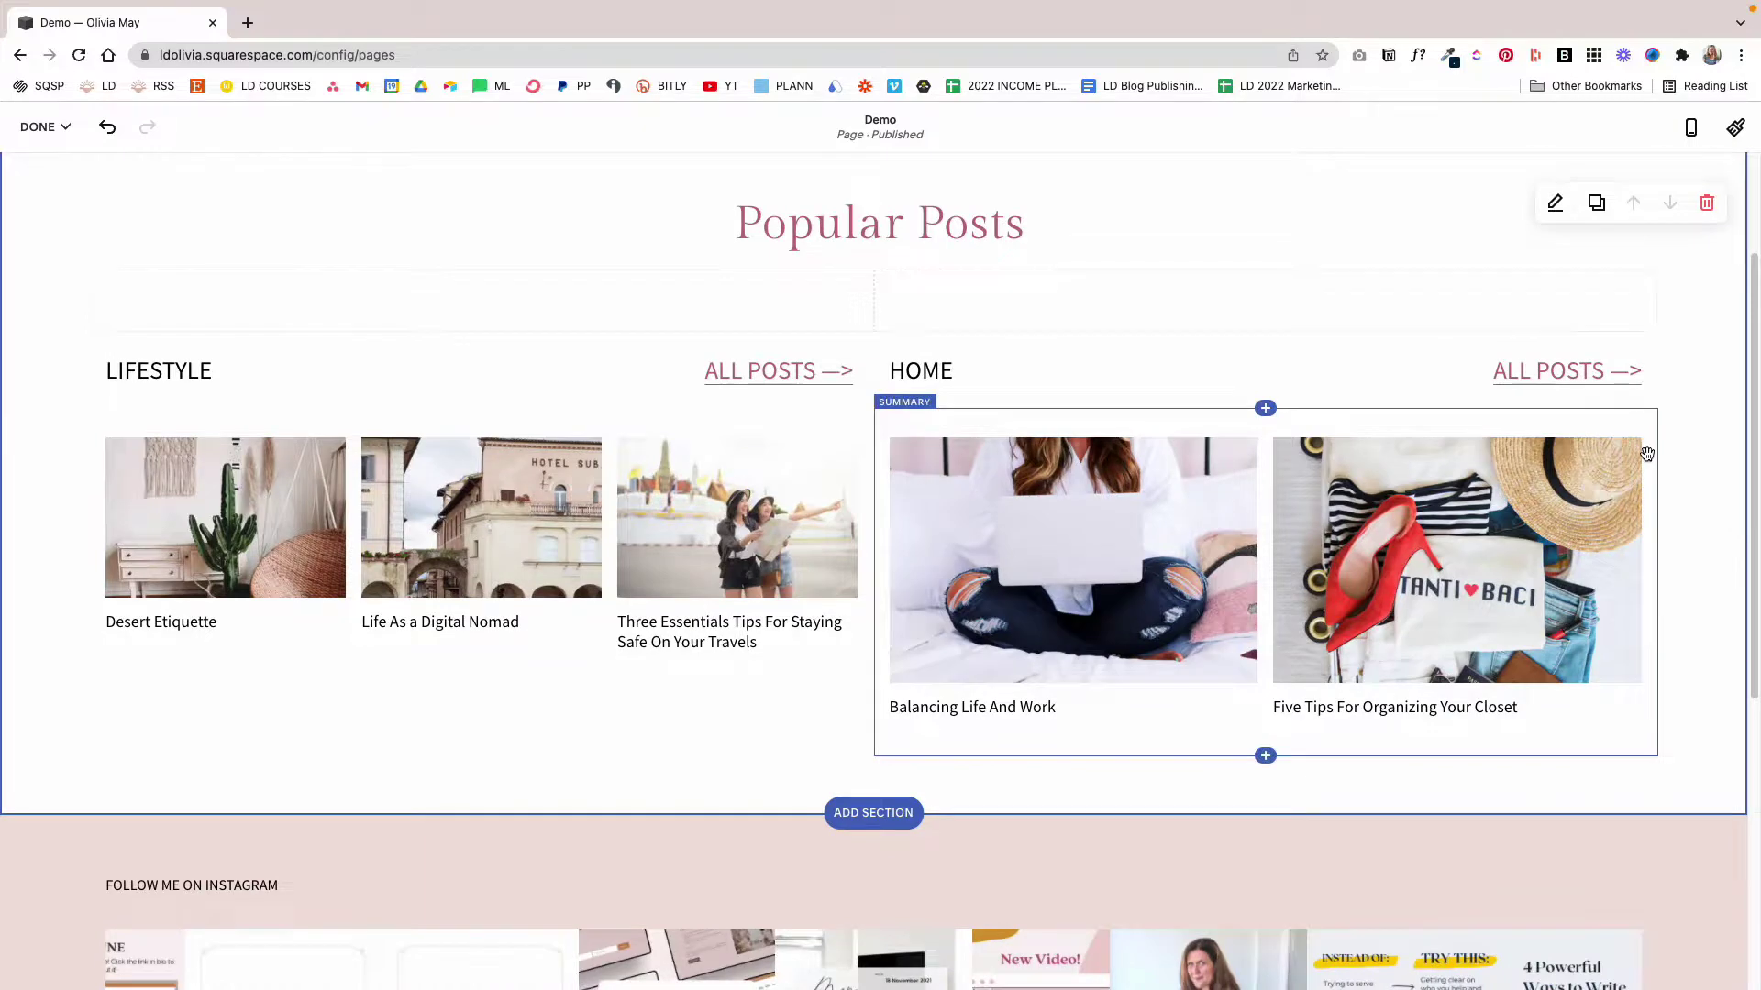